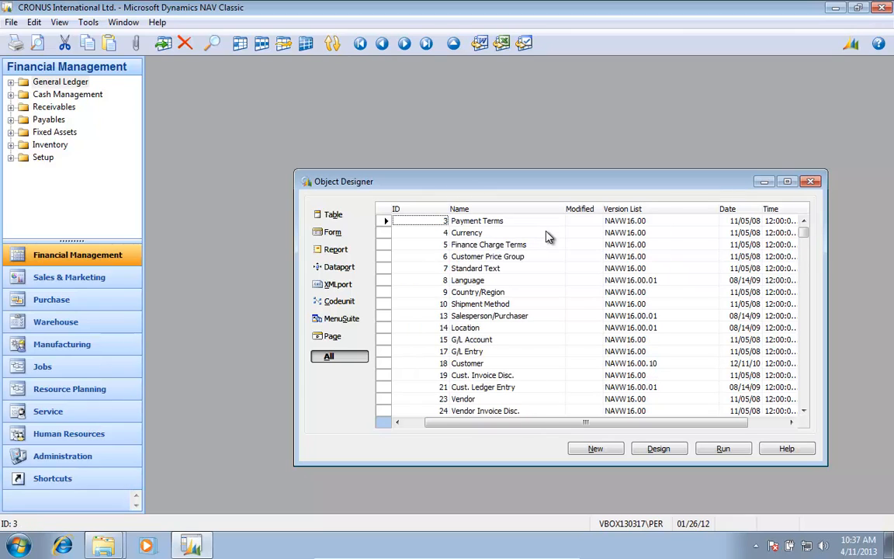
Examine the Caption and CaptionML properties of the Code field in table 3 Payment Terms.
key("alt+d")
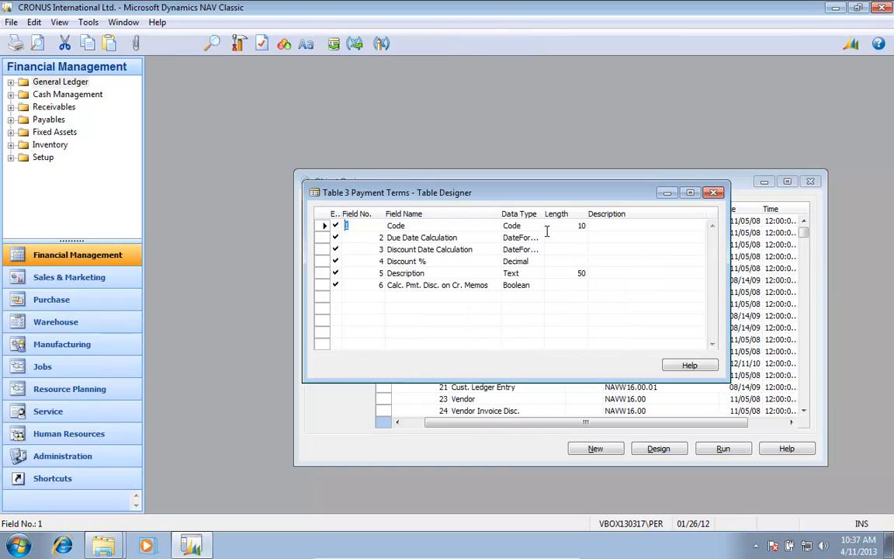
key("alt+v")
key("p")
key("Down")
key("Down")
key("Down")
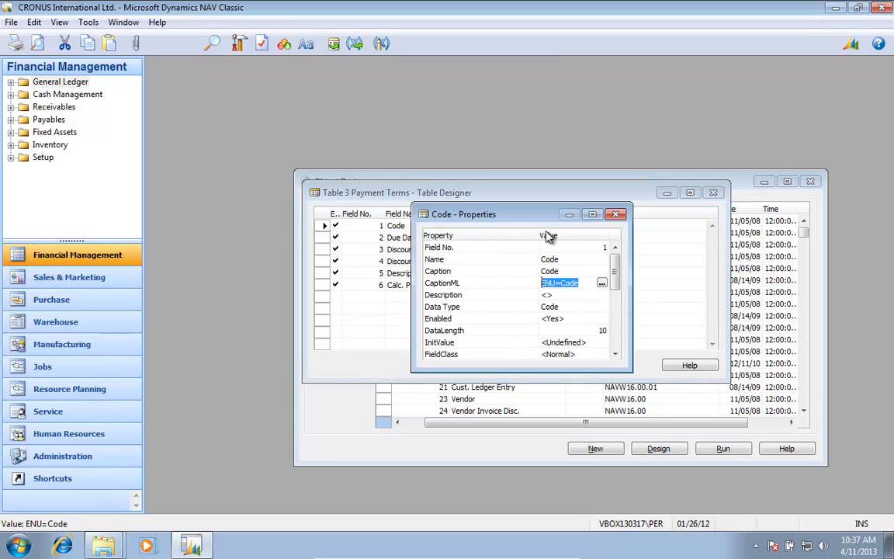
key("Up")
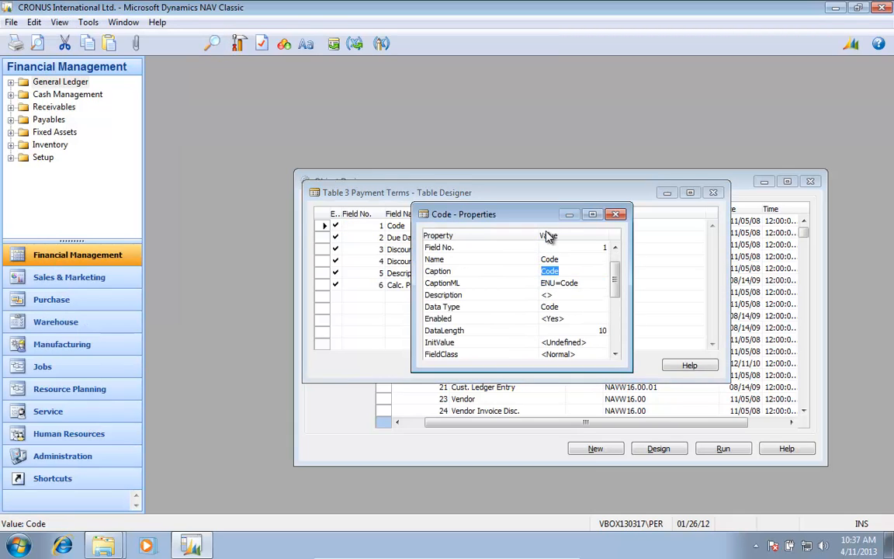
key("Down")
key("Down")
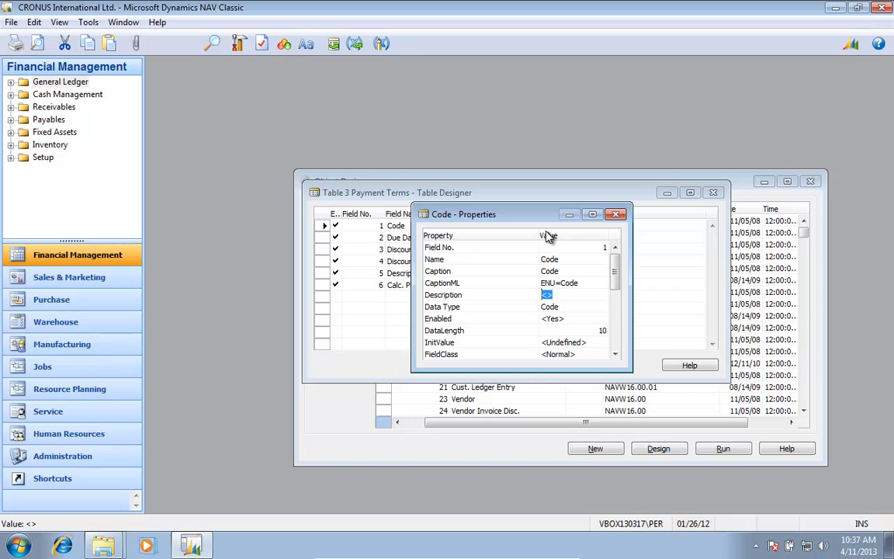
key("Escape")
key("Escape")
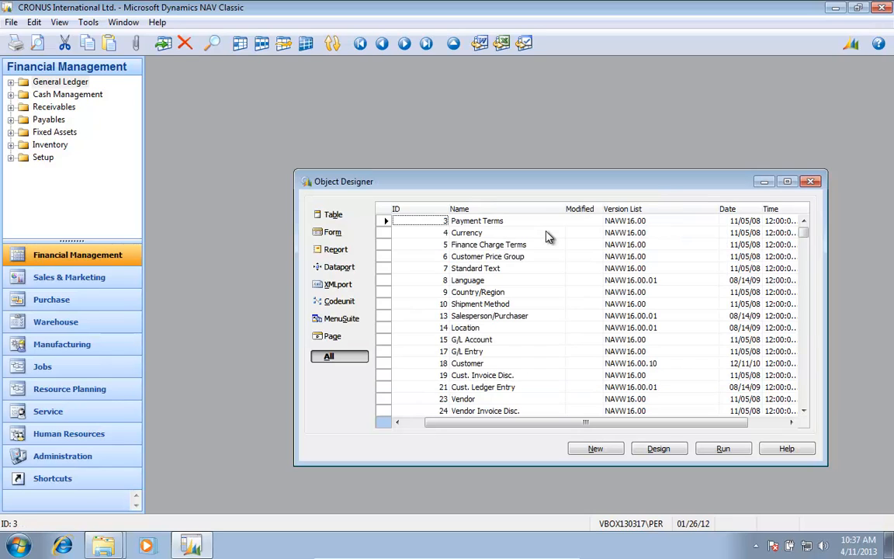
Close the Object Designer and open it again.
key("Escape")
key("alt+t")
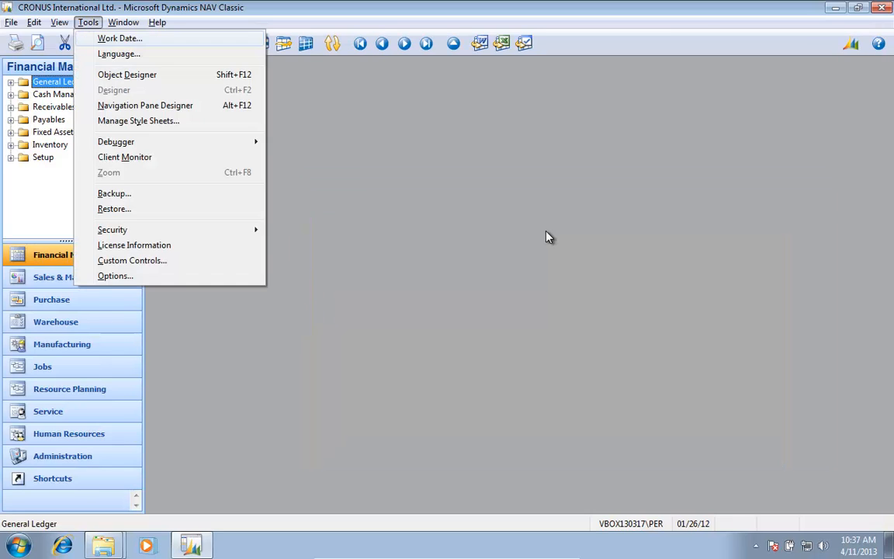
key("Escape")
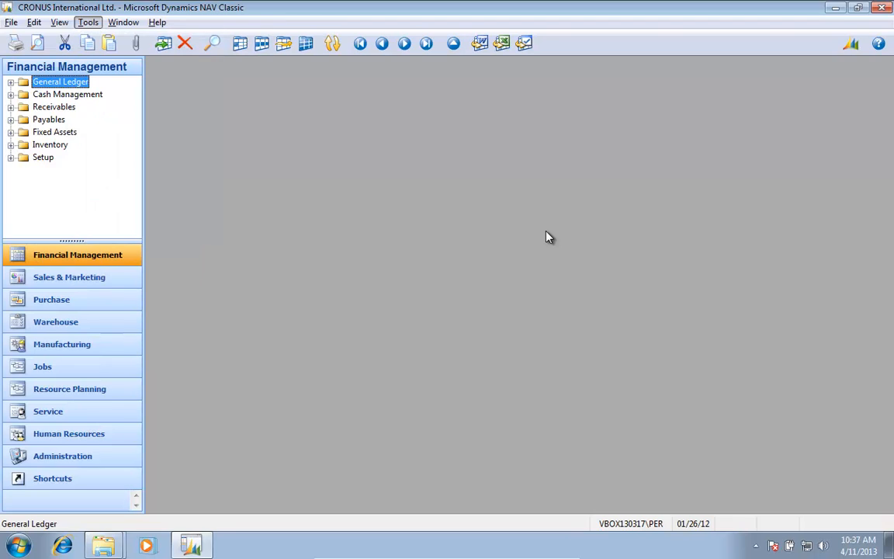
key("Escape")
key("alt+t")
key("Up")
key("Up")
key("Up")
key("Up")
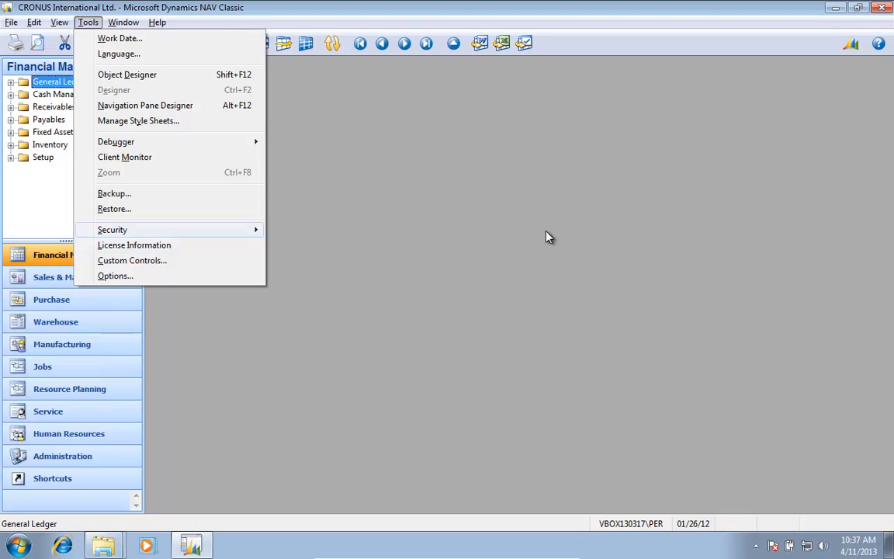
key("Up")
key("Up")
key("Up")
key("Up")
key("Up")
key("Up")
key("Up")
key("Up")
key("Up")
key("Return")
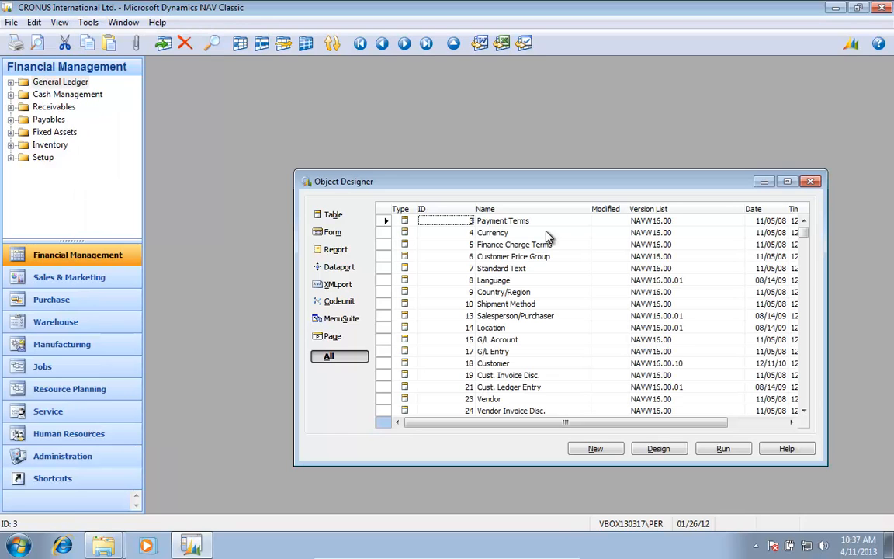
Filter the object list on Version List with NAV* and select all filtered objects.
key("Right")
key("Right")
key("Right")
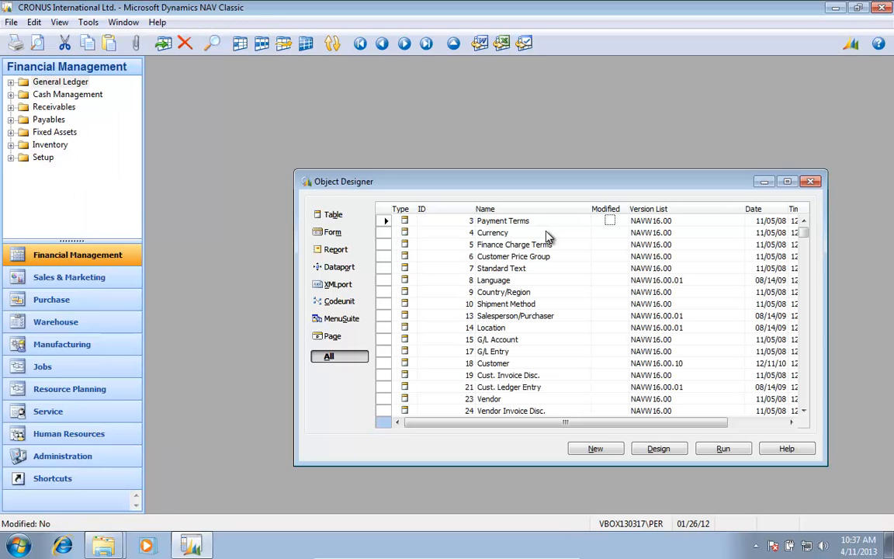
key("F7")
type("NAV*")
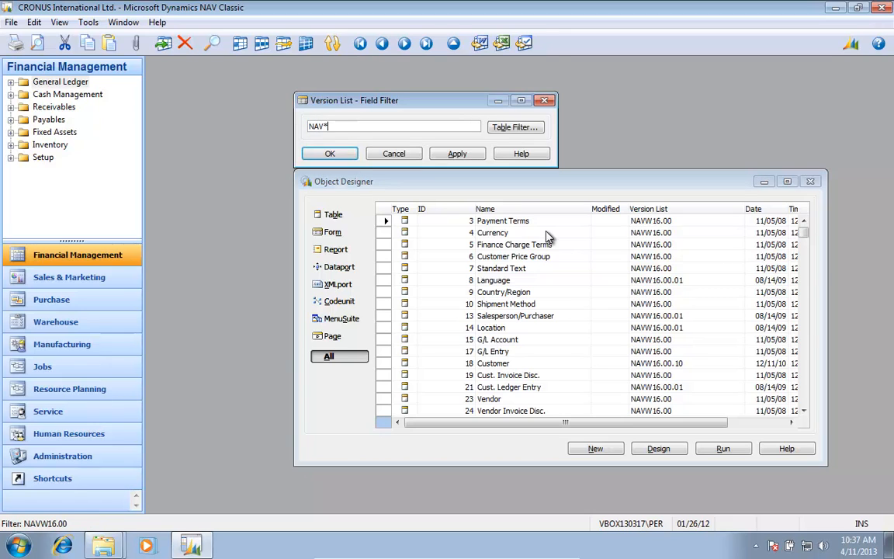
key("Return")
key("ctrl+a")
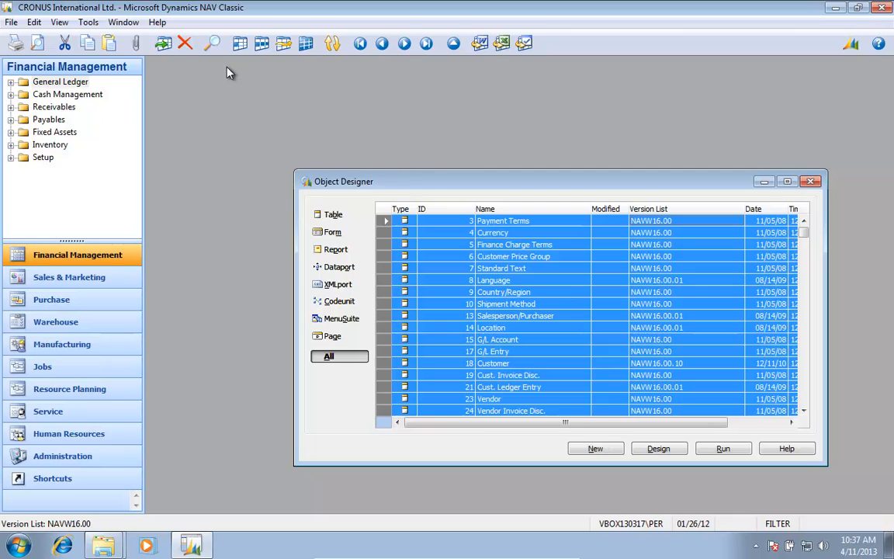
left_click(88, 21)
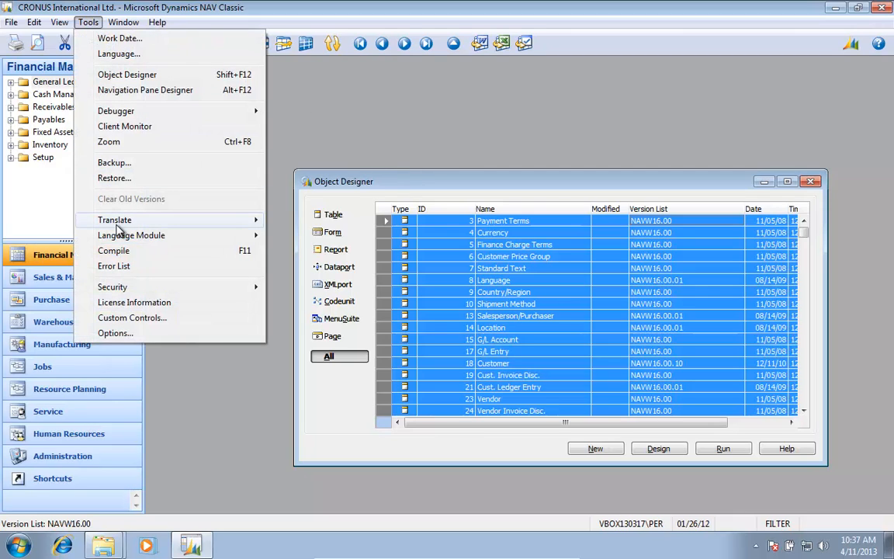
mouse_move(118, 224)
mouse_move(247, 222)
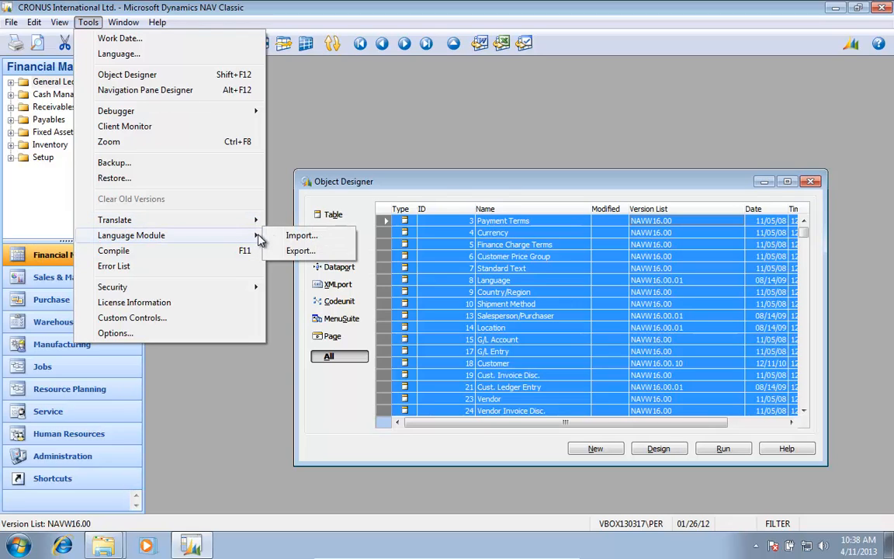
Switch to the W1 6.00.10 folder in Windows Explorer and extract DEU_1031_Std_60R2.exe into a subfolder of the same name.
key("alt+Tab")
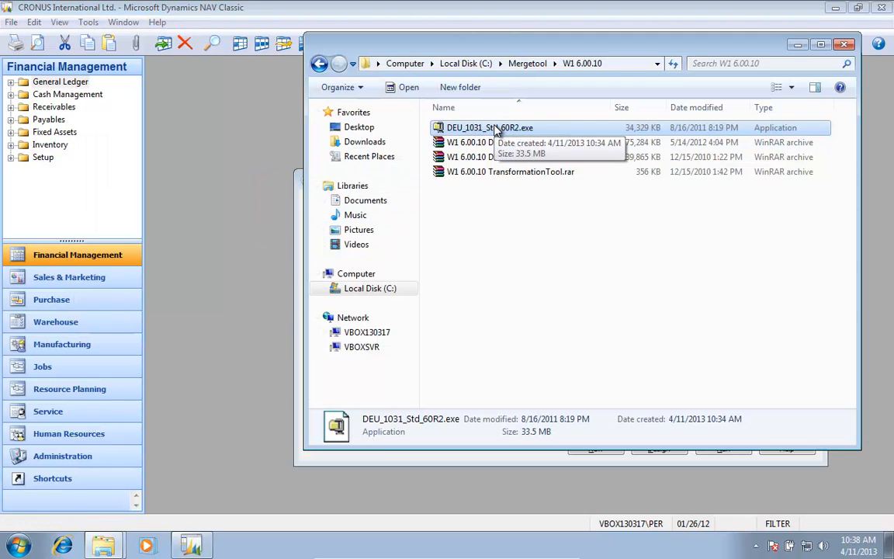
right_click(494, 129)
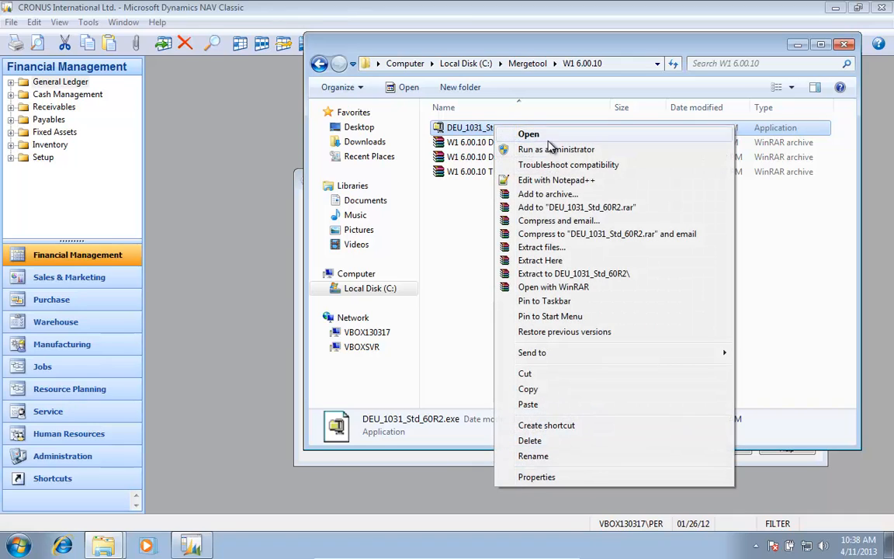
left_click(556, 274)
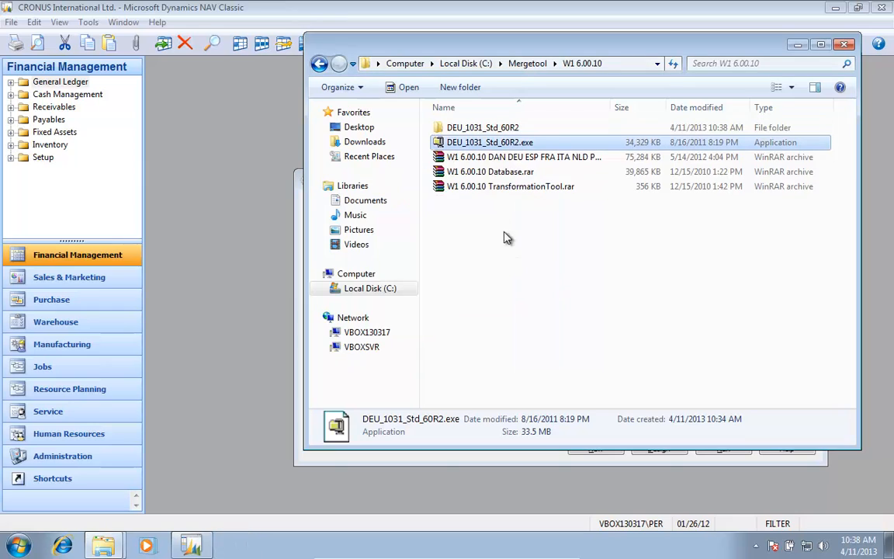
Copy the DEU folder from ClassicClient\PFiles\Microsoft Dynamics NAV\60\Classic in the extracted DEU_1031_Std_60R2 folder.
double_click(467, 128)
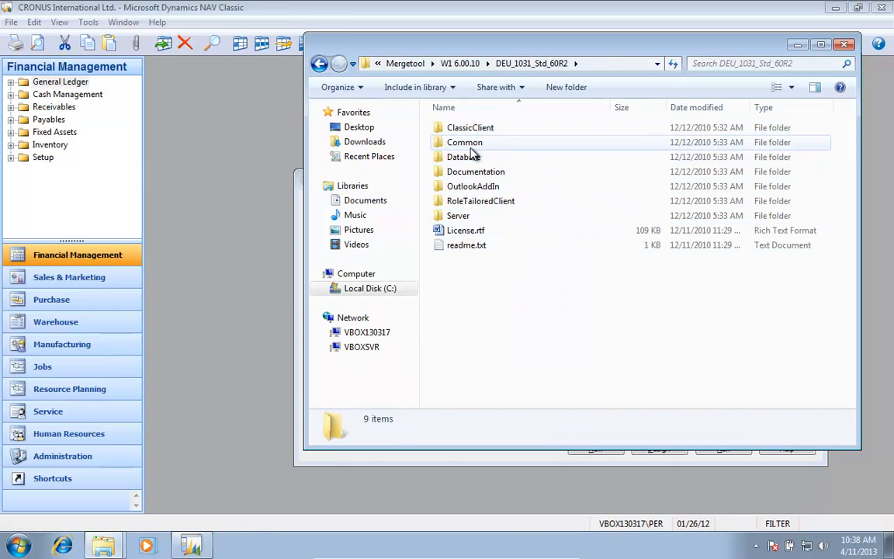
double_click(467, 127)
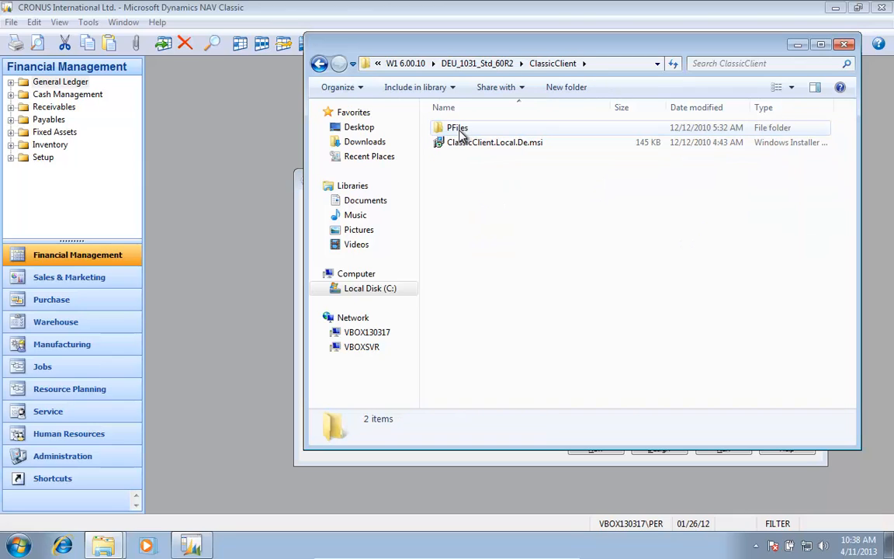
double_click(457, 128)
double_click(457, 128)
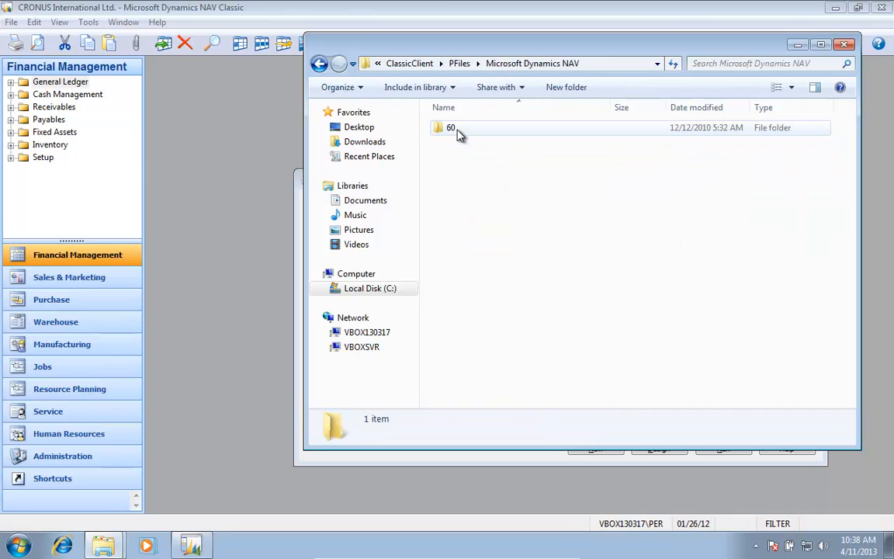
double_click(451, 131)
double_click(451, 134)
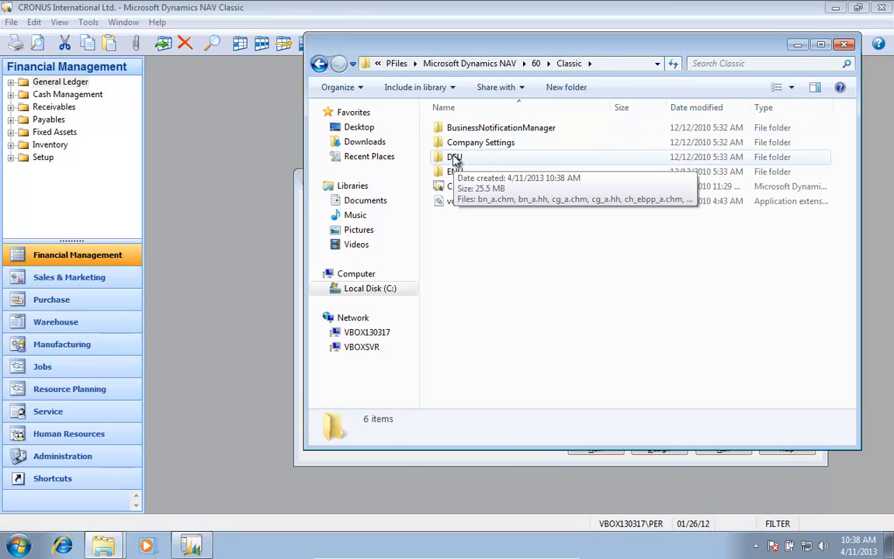
left_click(454, 157)
right_click(455, 157)
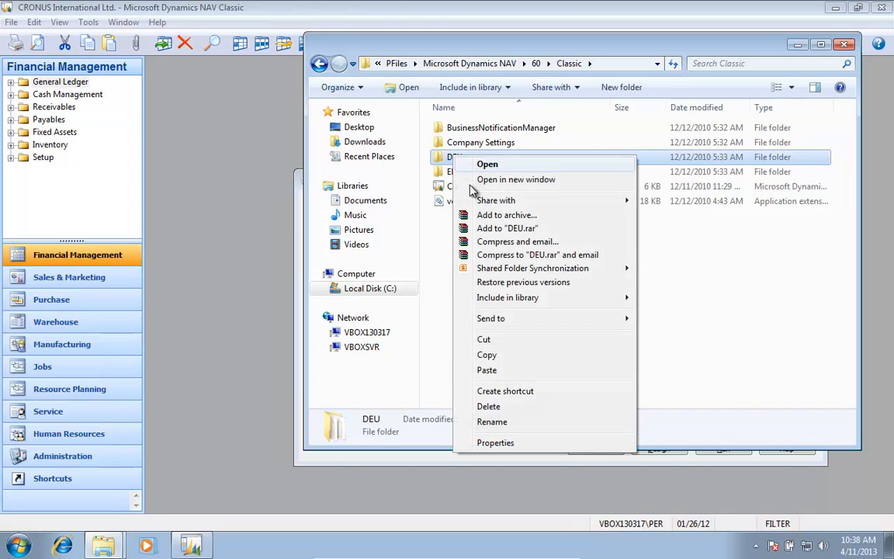
left_click(505, 356)
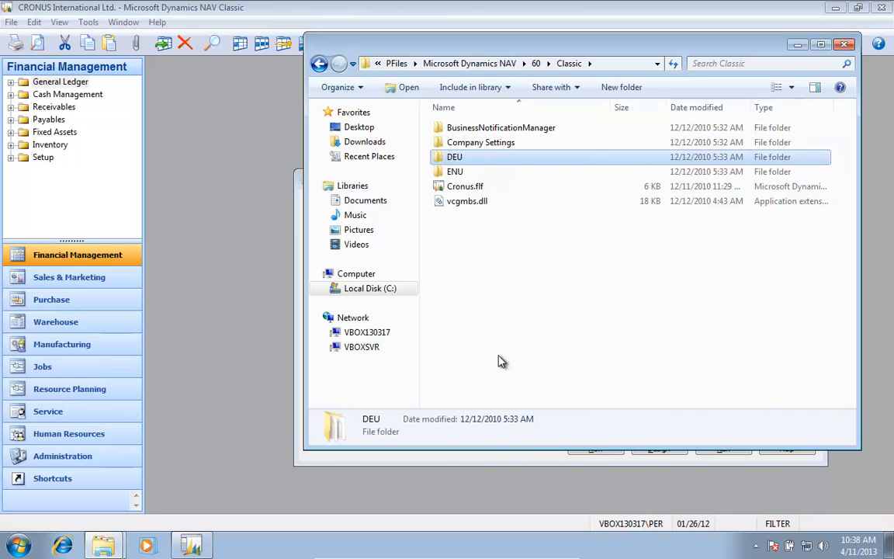
Paste the DEU folder into C:\Program Files (x86)\Microsoft Dynamics NAV\60\Classic, granting administrator permission for the copy.
key("super+e")
double_click(253, 136)
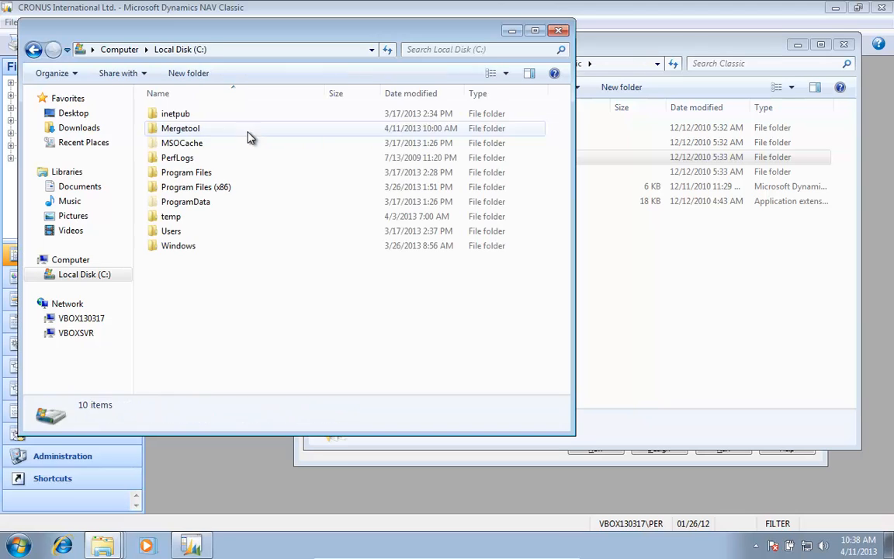
double_click(196, 188)
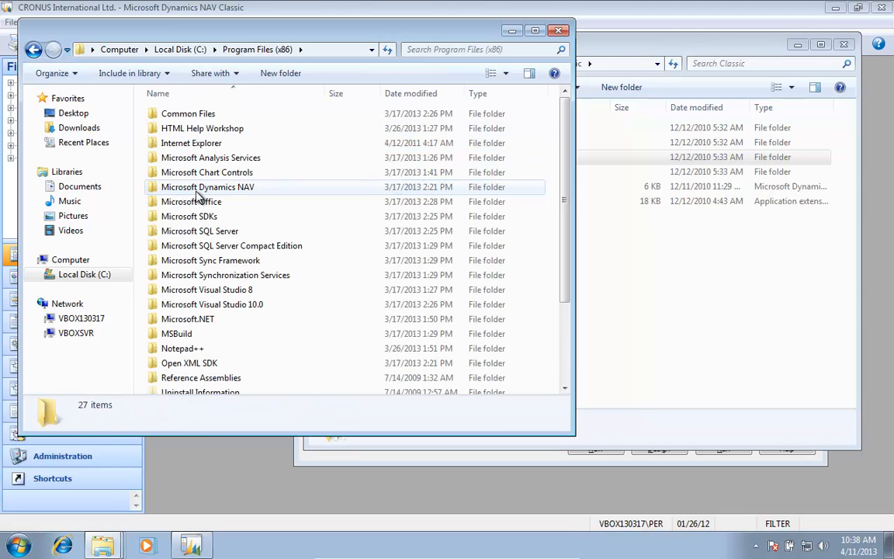
double_click(198, 190)
double_click(166, 114)
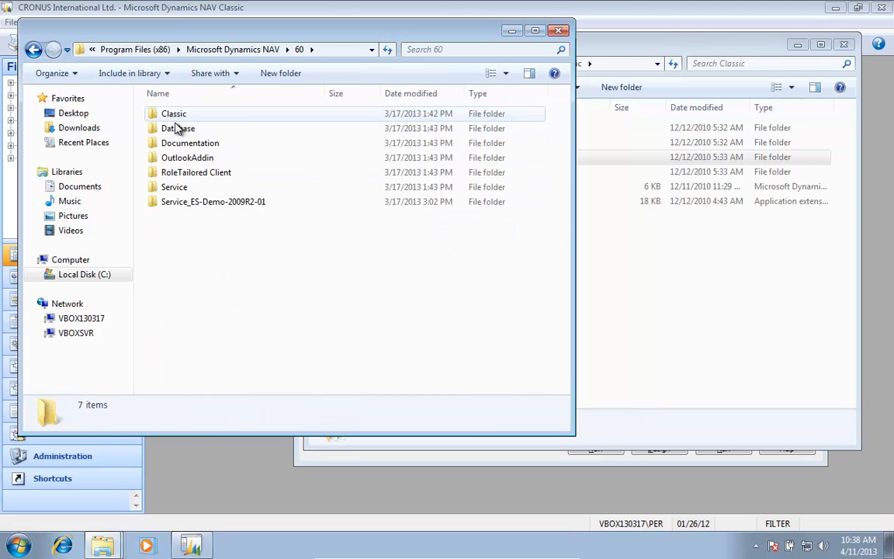
double_click(175, 116)
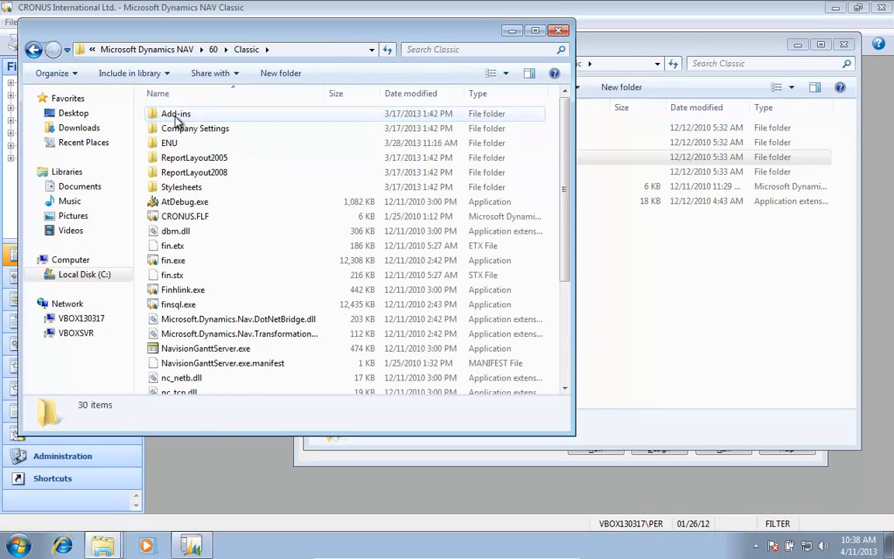
right_click(292, 148)
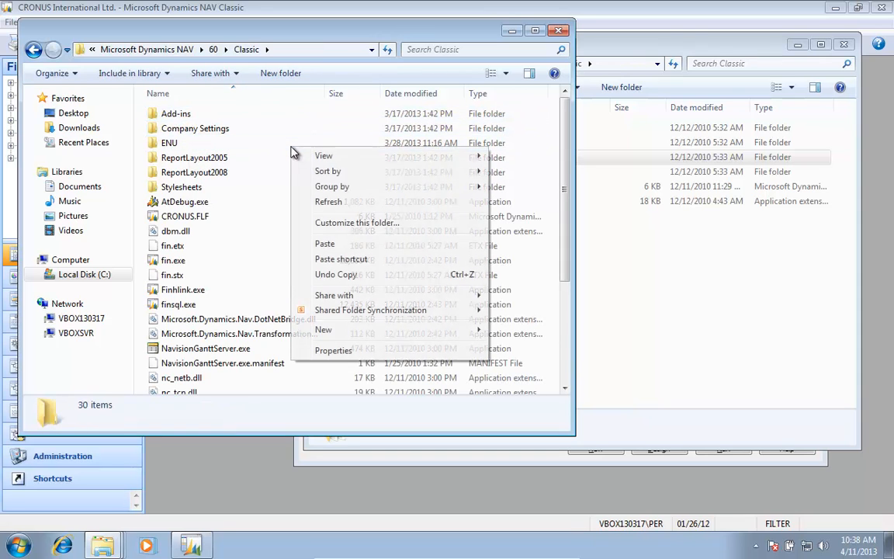
left_click(354, 246)
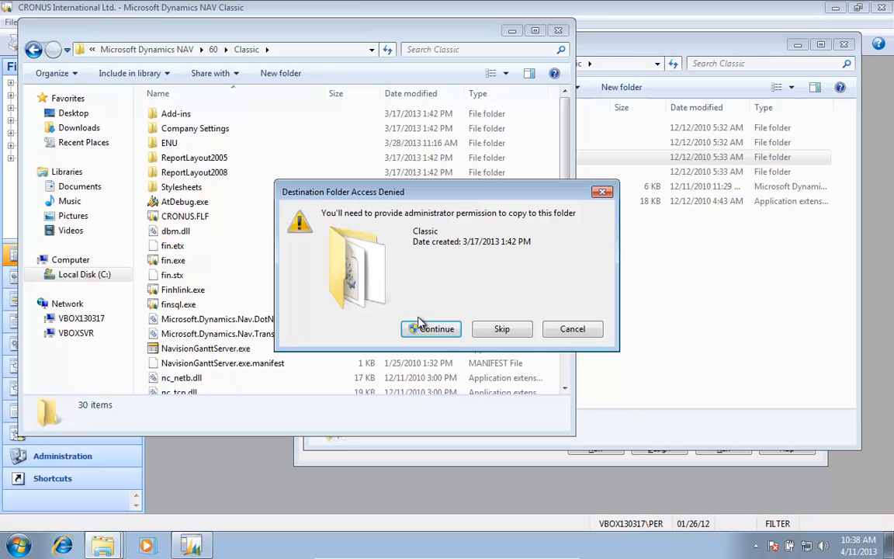
left_click(432, 329)
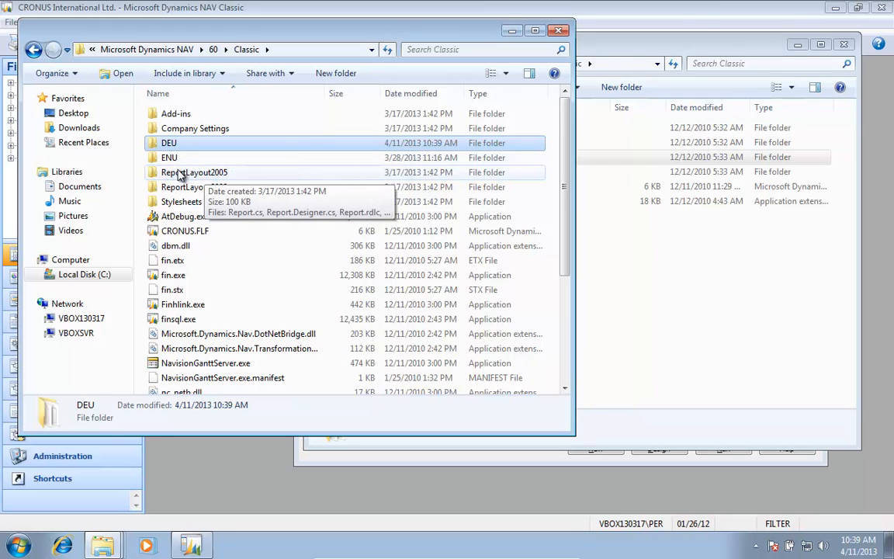
Open the Database folder of the extracted DEU_1031_Std_60R2 package in the source Explorer window.
left_click(676, 264)
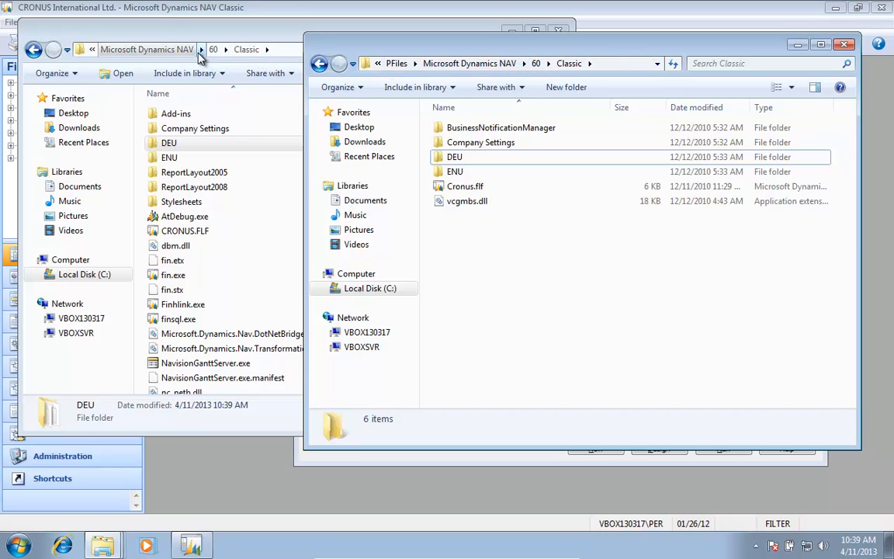
left_click(474, 66)
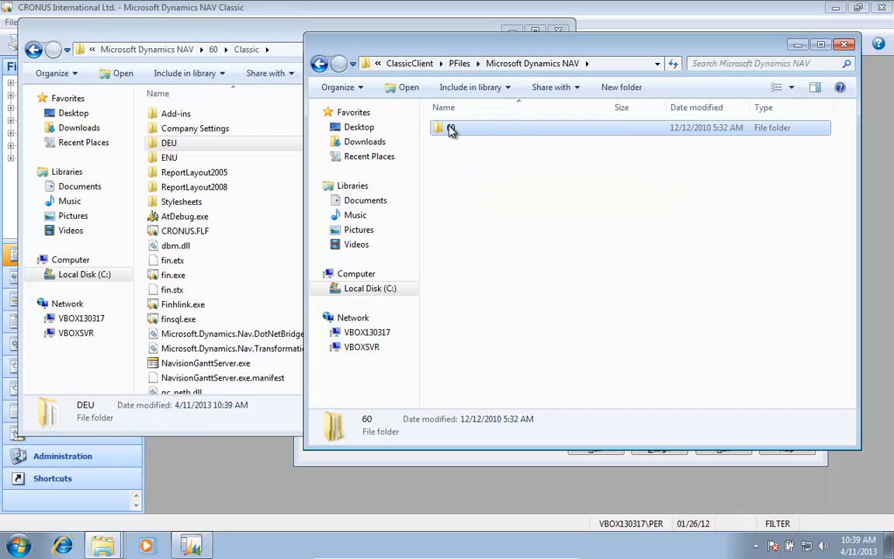
double_click(451, 127)
left_click(451, 65)
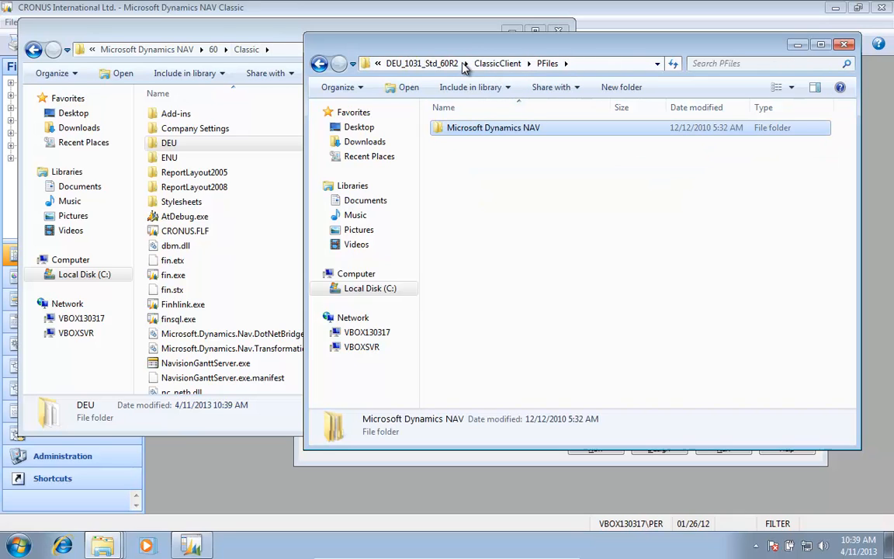
left_click(454, 65)
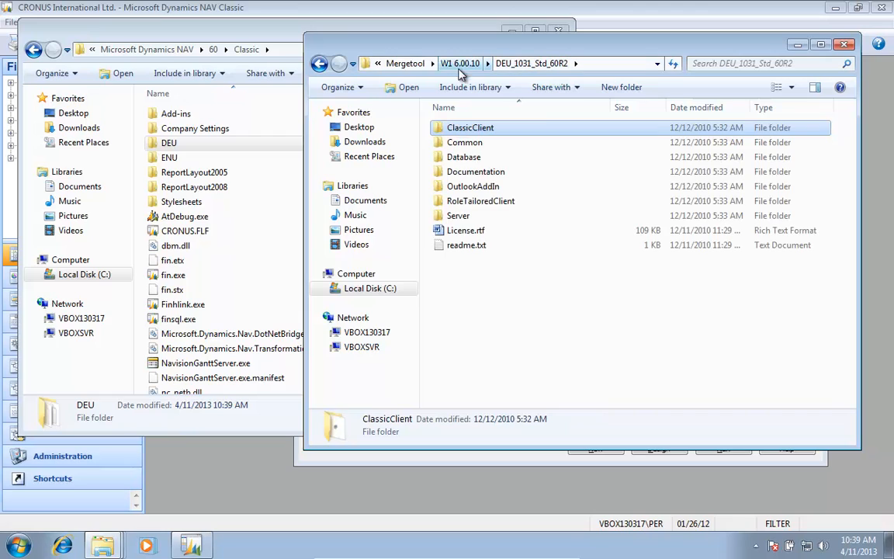
double_click(468, 158)
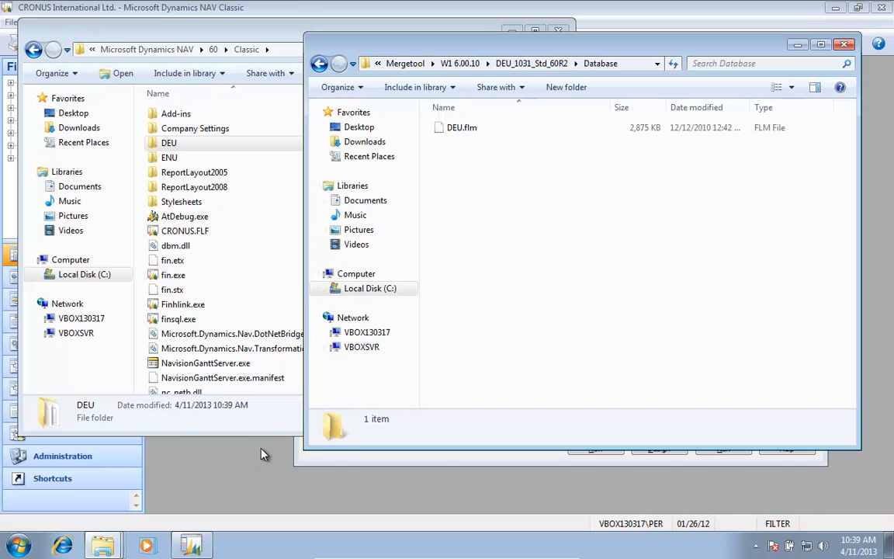
Copy the Database folder's path, switch to Dynamics NAV Classic and try to import the language module DEU.flm from that folder.
key("alt+d")
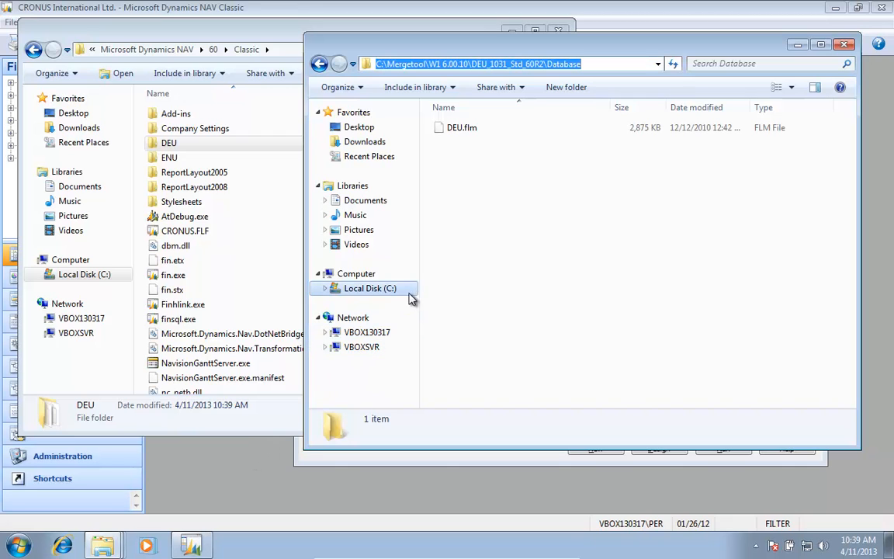
left_click(260, 459)
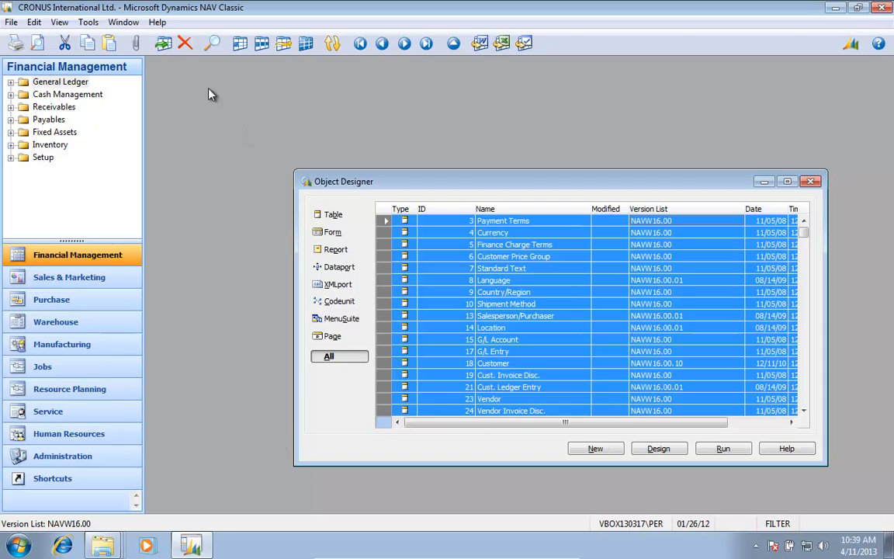
left_click(89, 23)
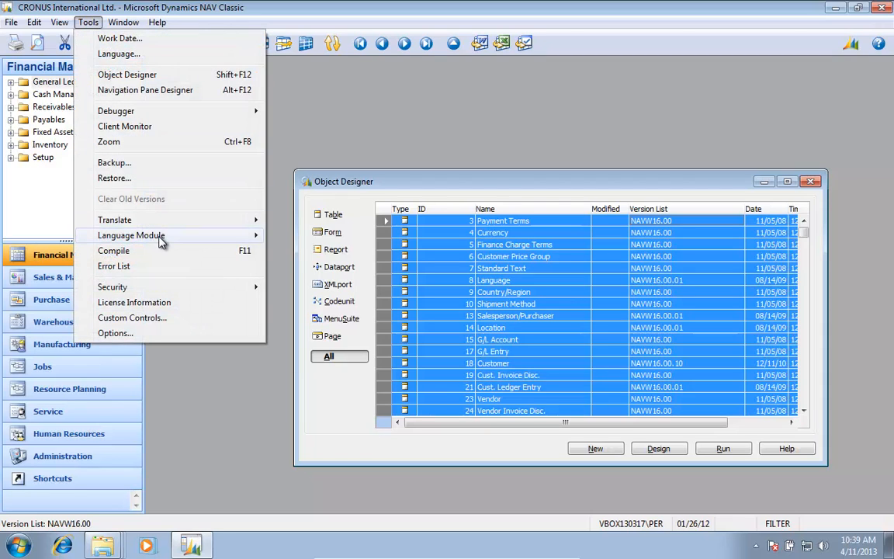
mouse_move(163, 235)
left_click(299, 235)
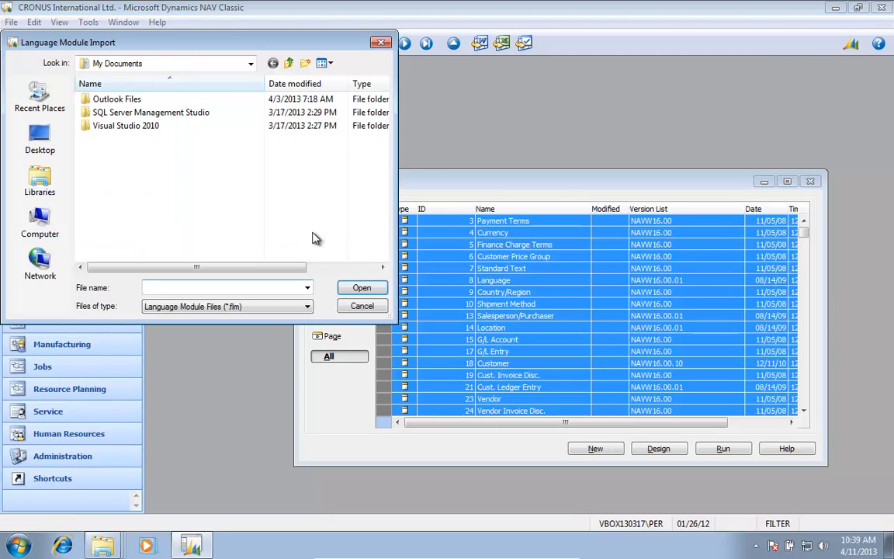
key("ctrl+v")
key("Return")
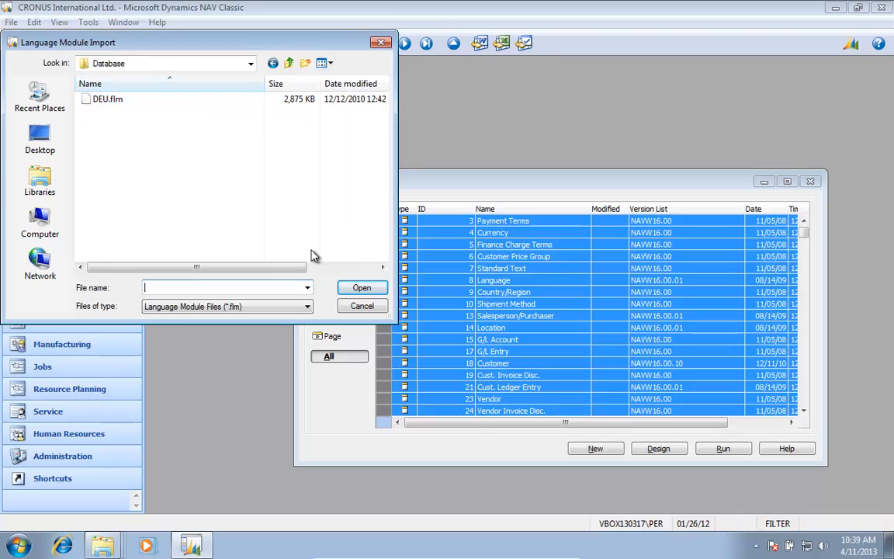
left_click(106, 101)
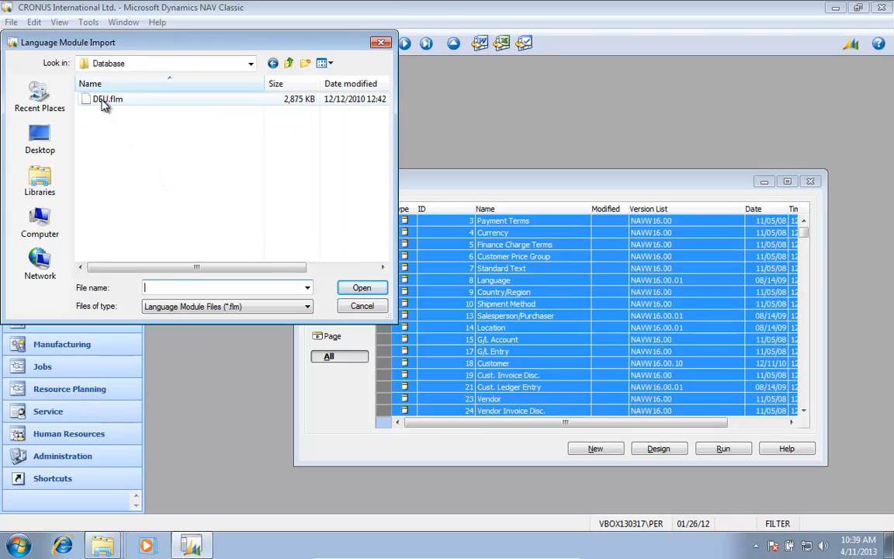
left_click(362, 289)
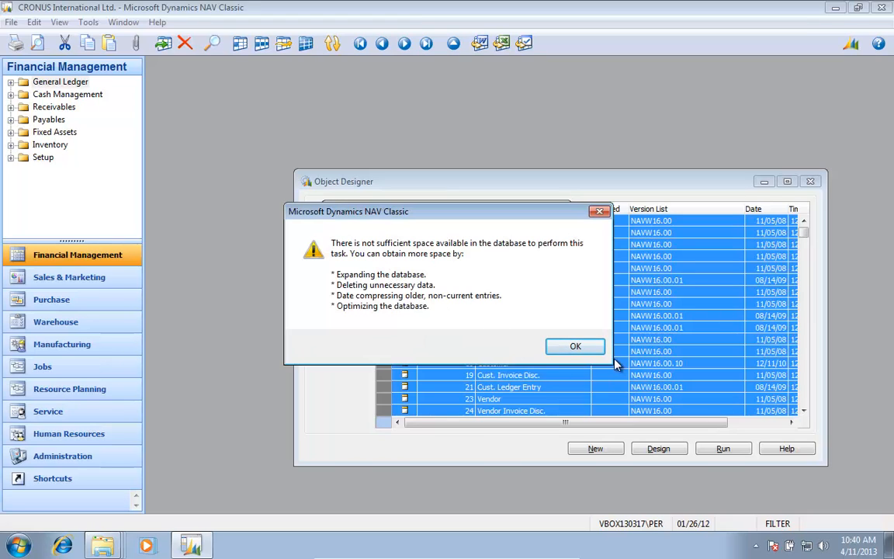
left_click(581, 348)
Expand the database to a new size of 600000 KB.
key("alt+f")
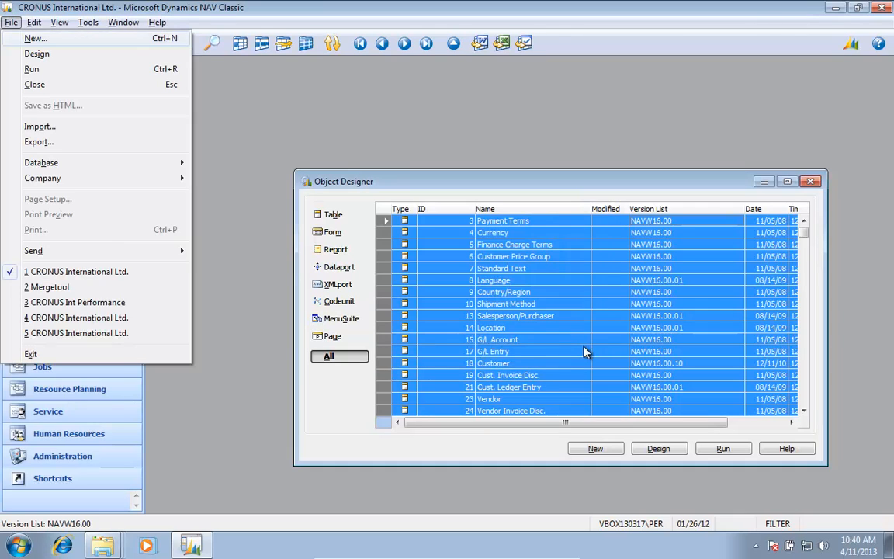
key("b")
key("x")
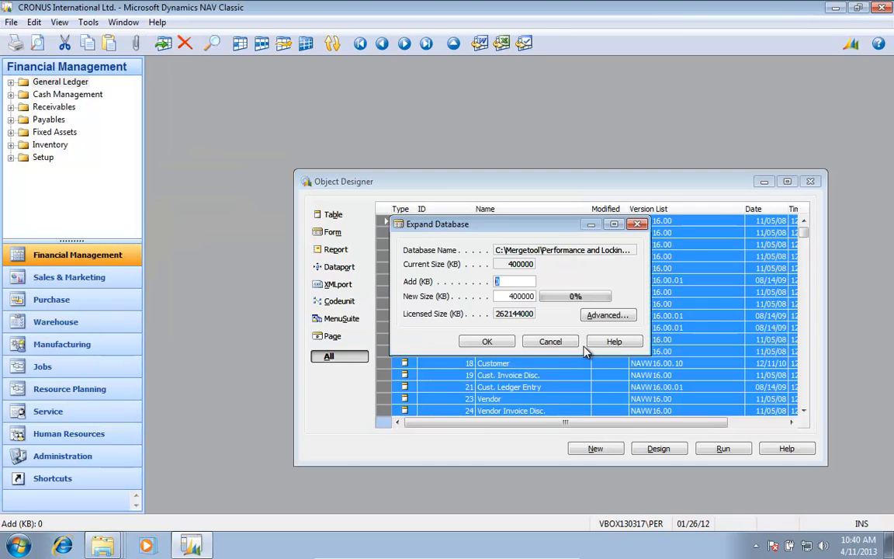
key("Tab")
type("600000")
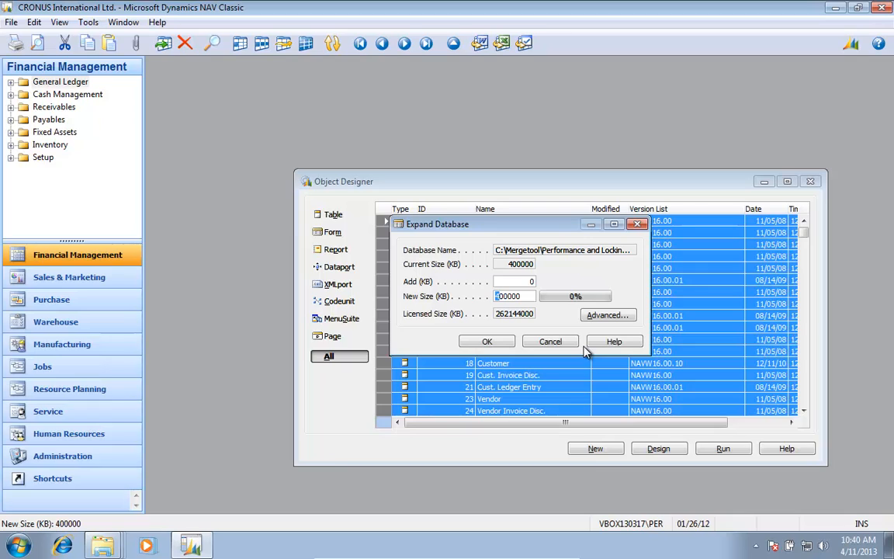
key("Tab")
key("Return")
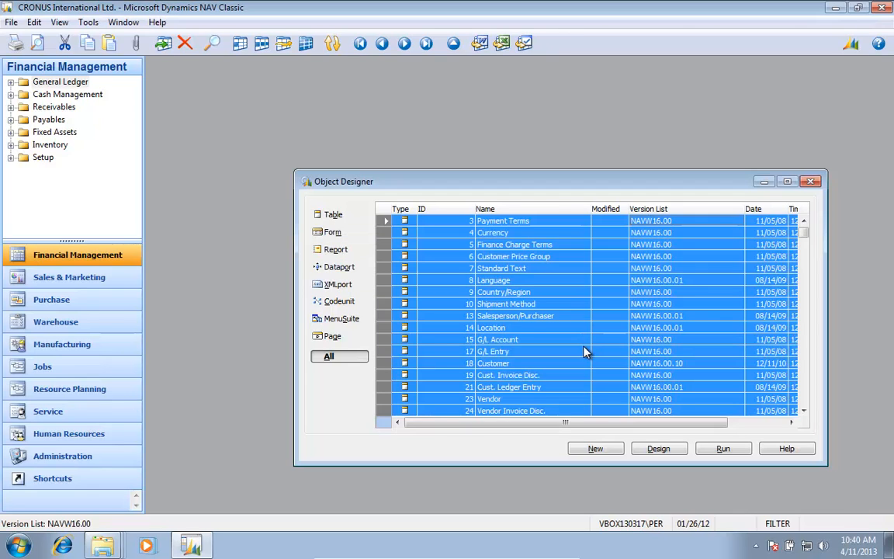
Import the DEU.flm language module again and confirm completing the import.
key("alt+t")
key("Down")
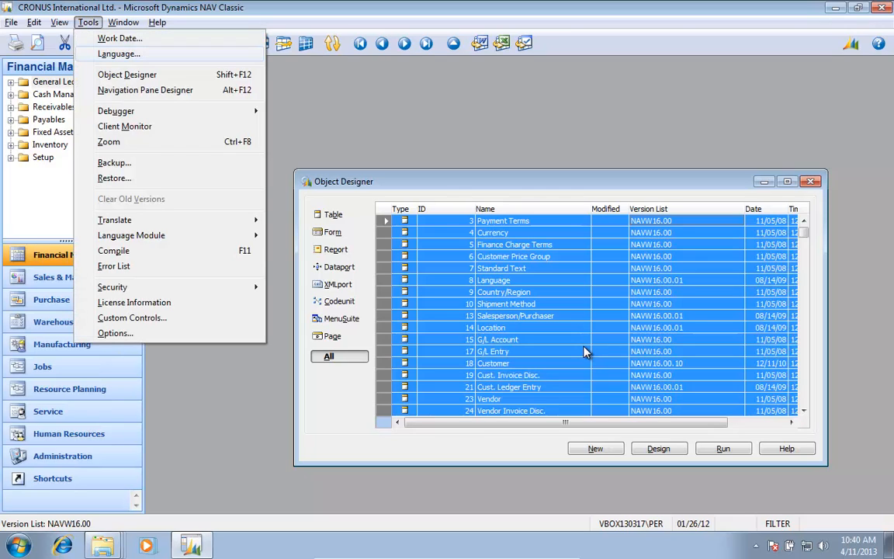
key("Down")
key("Down")
key("Down")
key("Down")
key("Down")
key("Down")
key("Down")
key("Down")
key("Down")
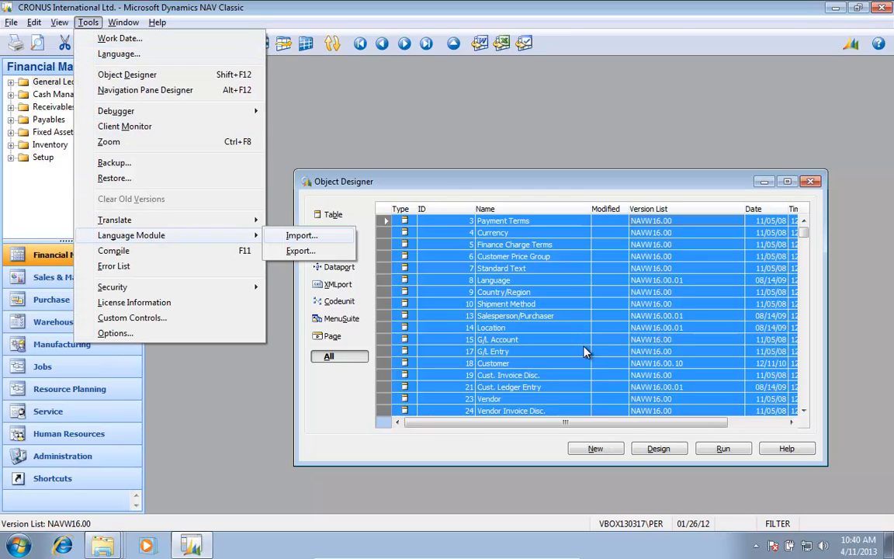
key("Return")
key("Escape")
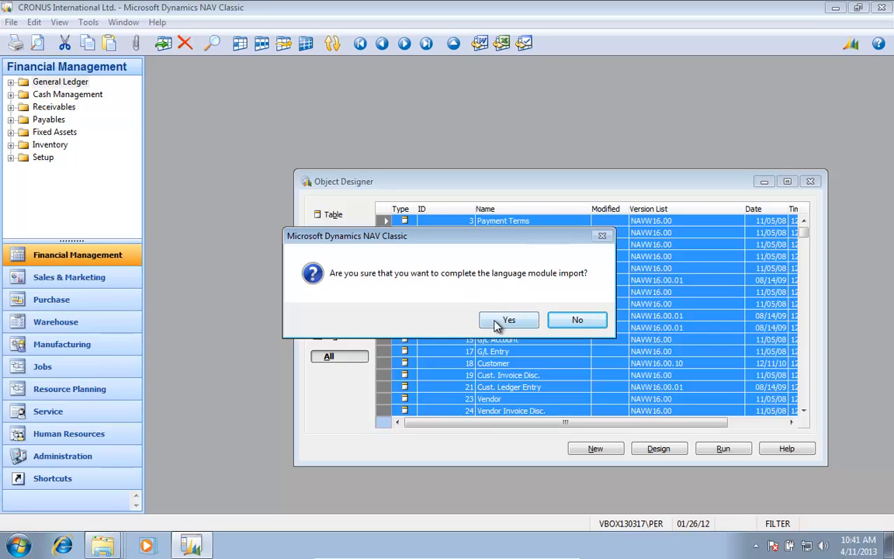
left_click(508, 324)
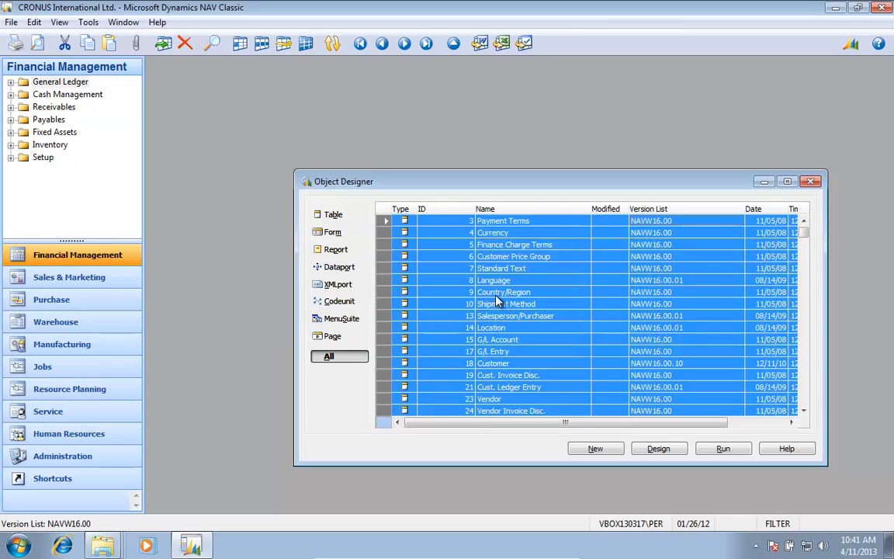
Inspect the CaptionML property of the Code field in the design of table 3 Payment Terms.
left_click(468, 261)
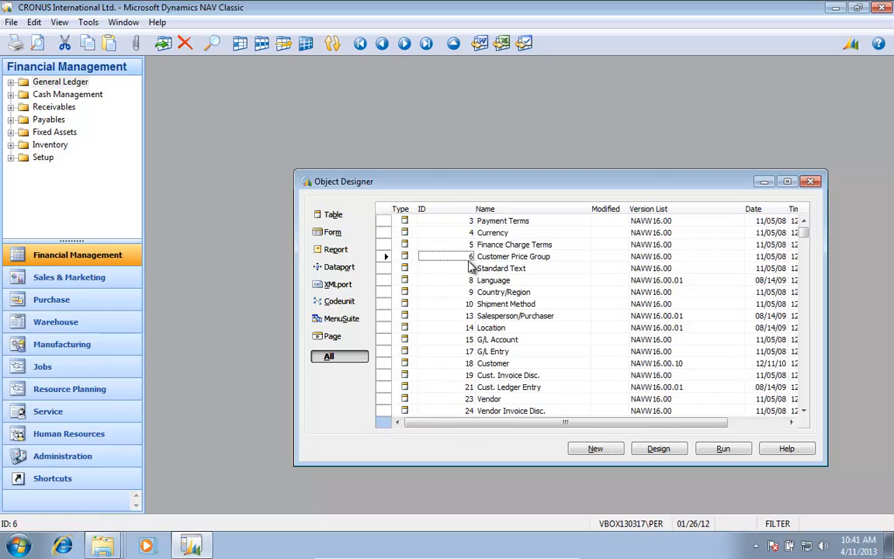
key("Up")
key("Up")
key("Up")
key("alt+d")
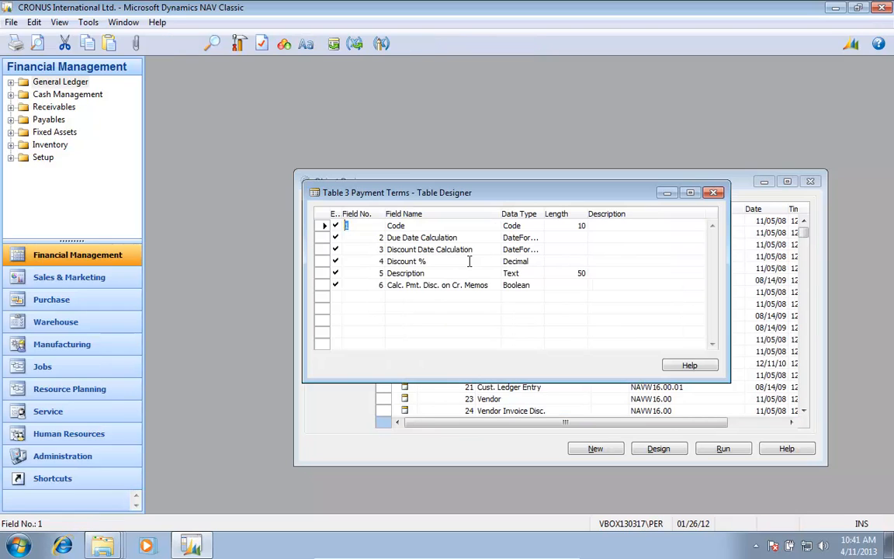
key("shift+F4")
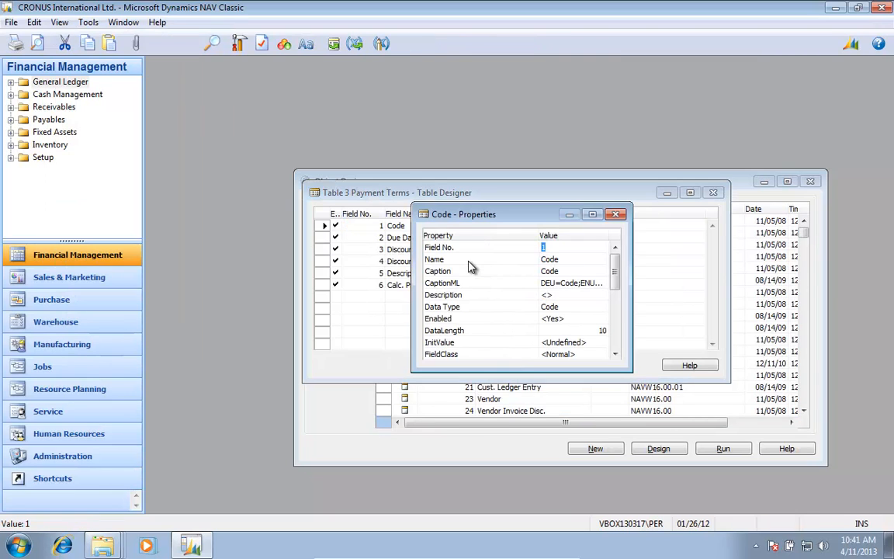
key("Down")
key("Down")
key("Down")
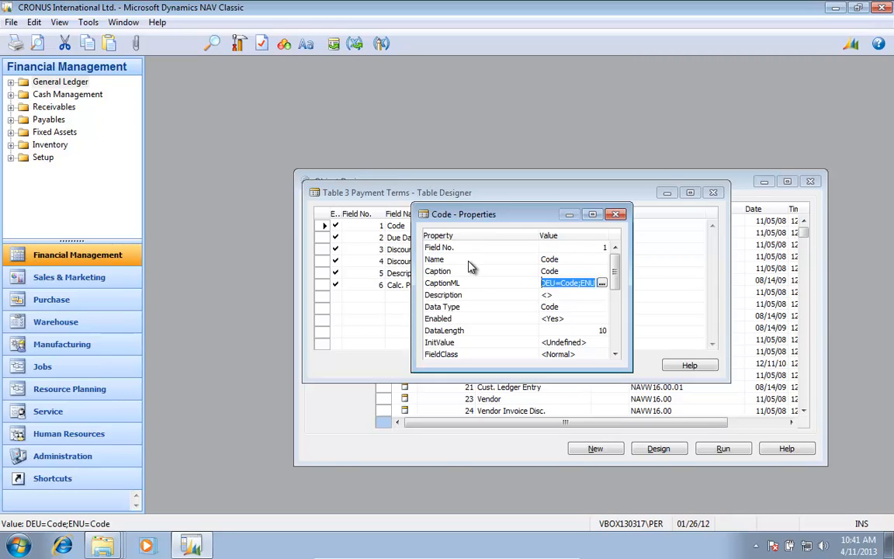
key("Escape")
key("Escape")
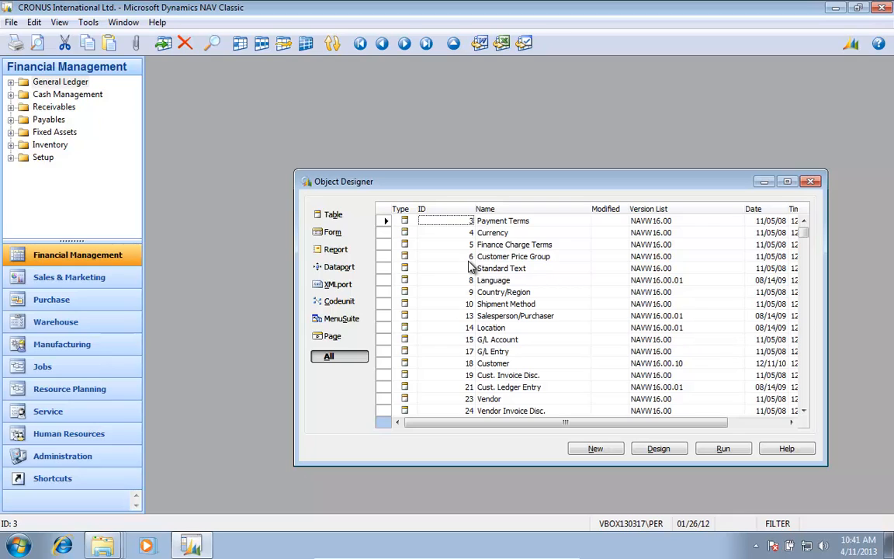
Select all objects in the Object Designer and start a translation export for them.
key("ctrl+a")
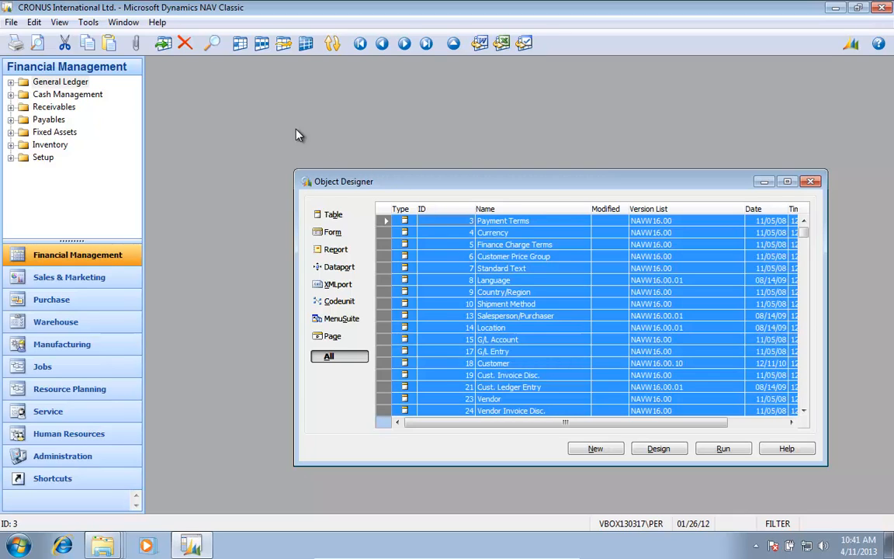
left_click(88, 21)
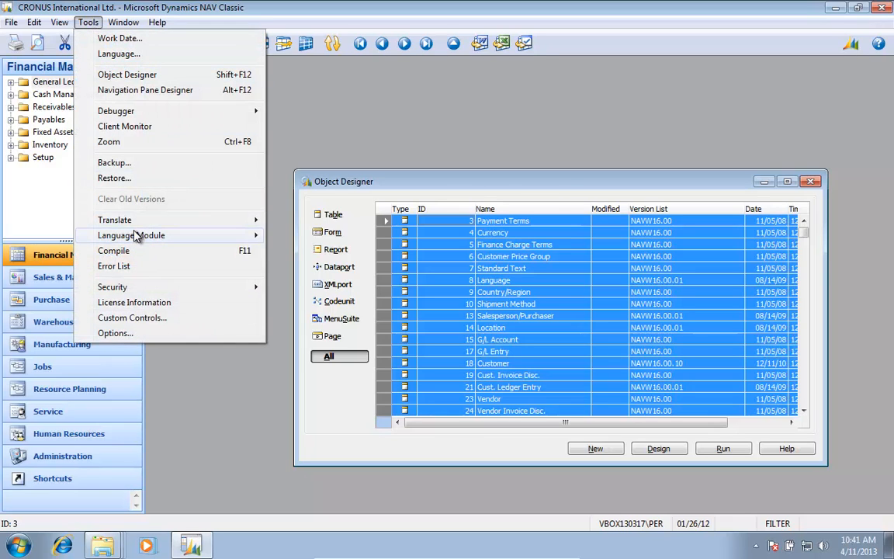
mouse_move(138, 224)
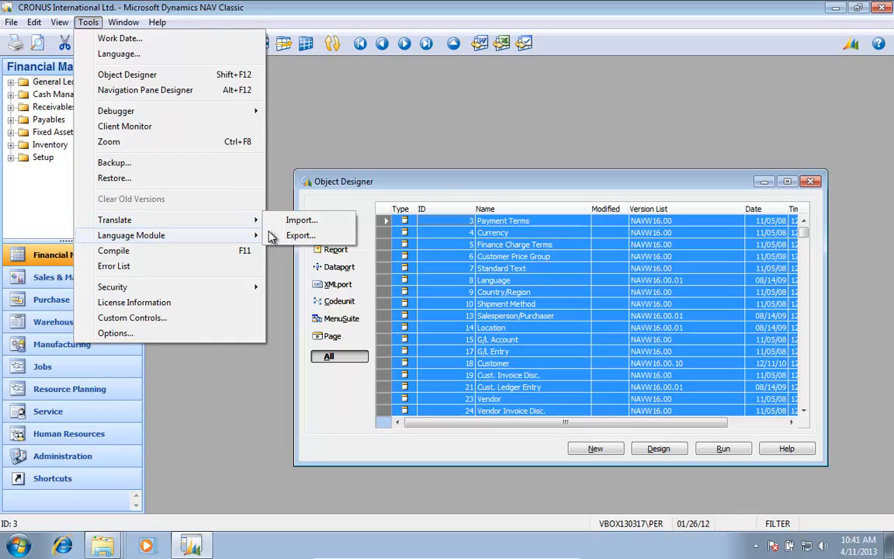
left_click(308, 237)
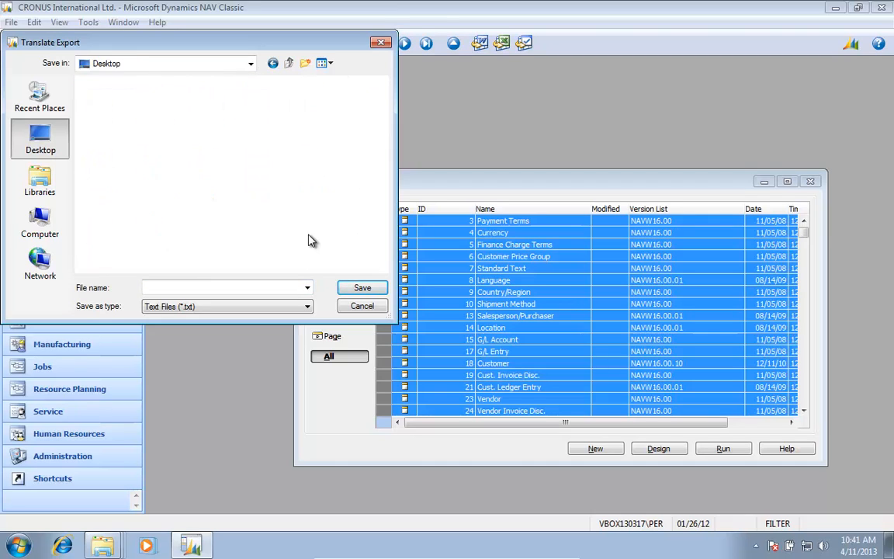
Browse to the W1 6.00.10 folder inside C:\Mergetool for the translation export.
key("End")
key("Left")
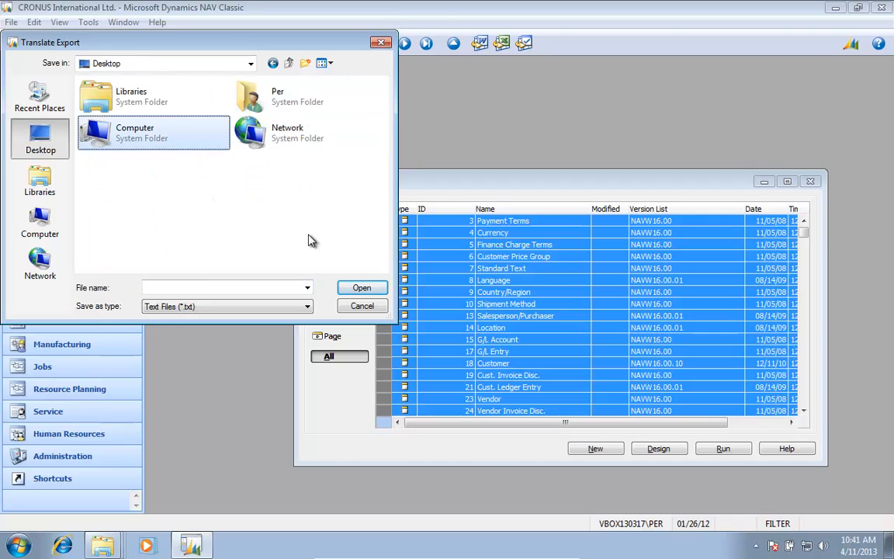
key("Return")
key("Return")
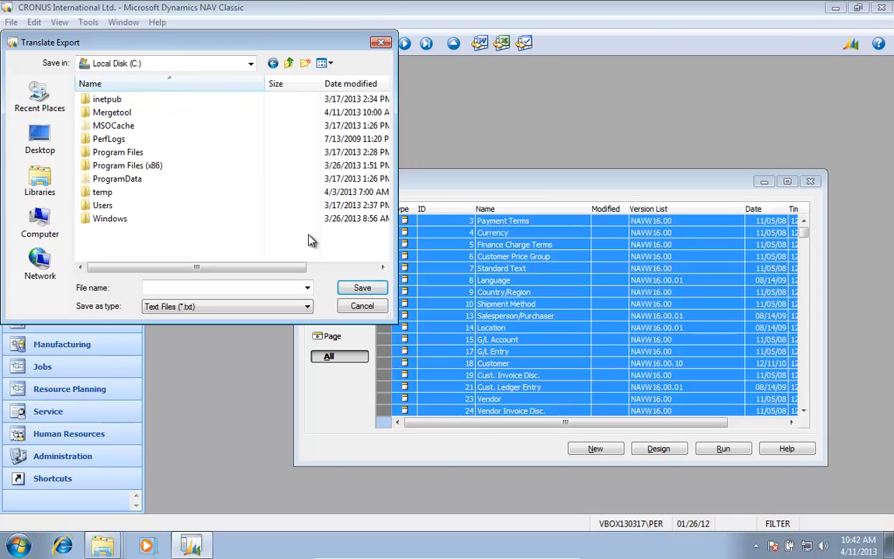
key("Down")
key("Down")
key("Return")
key("Down")
key("Down")
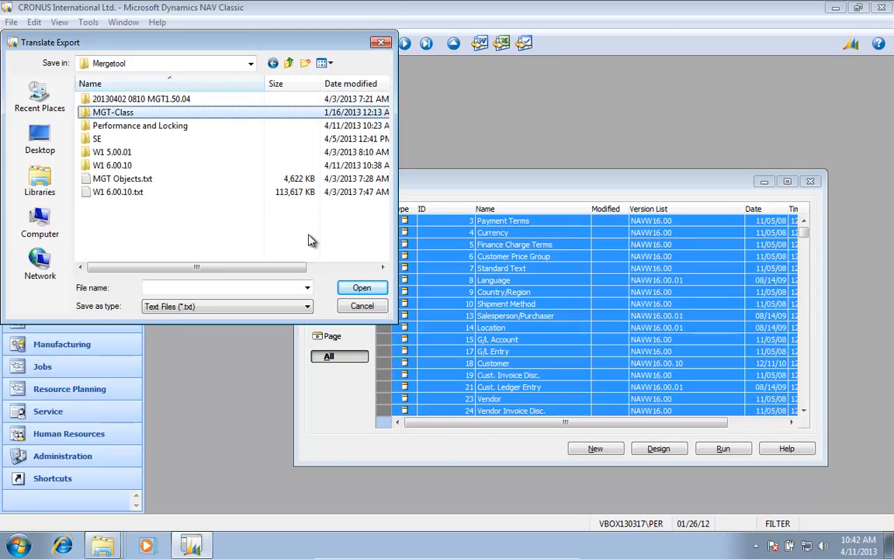
key("Return")
key("BackSpace")
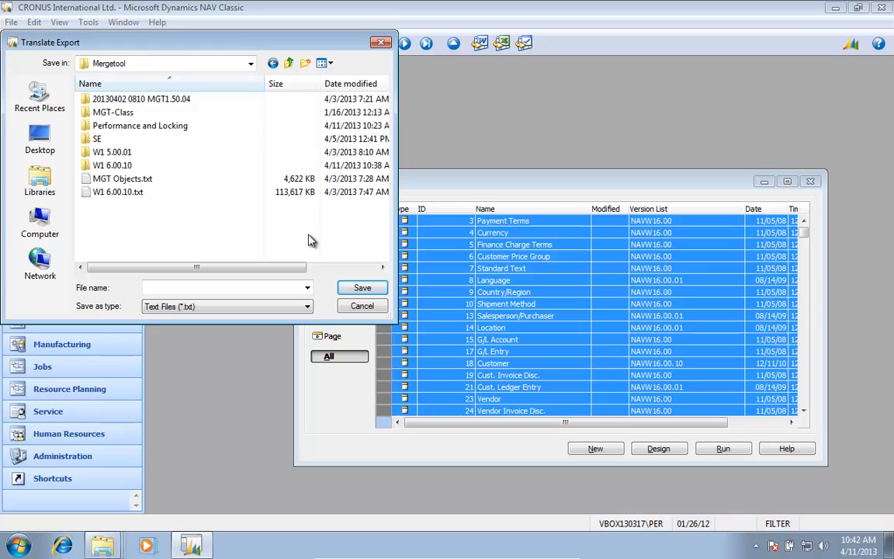
key("Down")
key("Down")
key("Down")
key("Return")
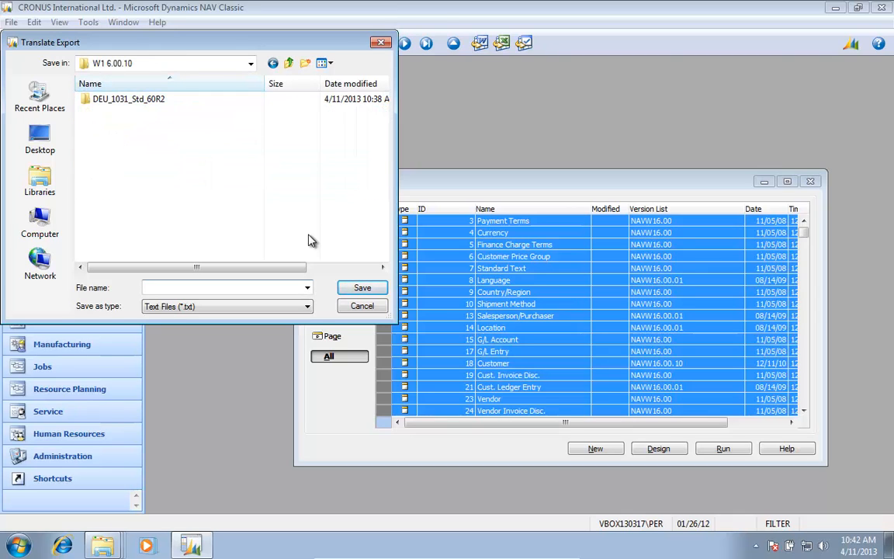
Name the export file W1 6.00.10t.txt and save it one level up in the Mergetool folder.
type("w")
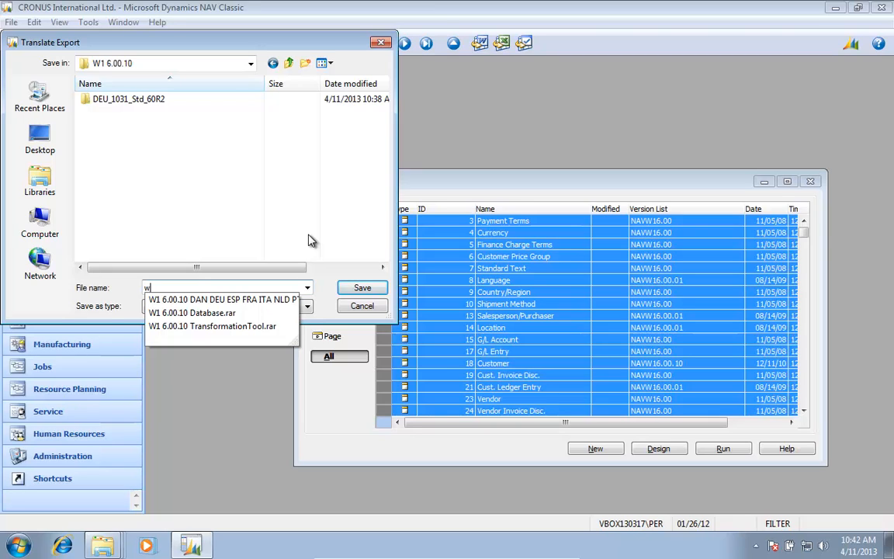
key("Down")
key("Down")
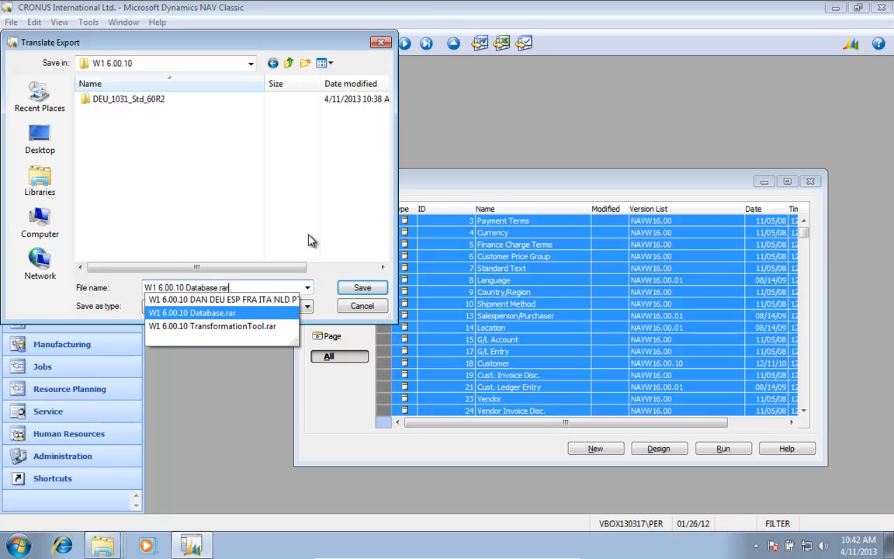
key("BackSpace")
key("BackSpace")
key("BackSpace")
key("BackSpace")
key("BackSpace")
key("BackSpace")
key("BackSpace")
key("BackSpace")
key("BackSpace")
key("BackSpace")
key("BackSpace")
key("BackSpace")
key("BackSpace")
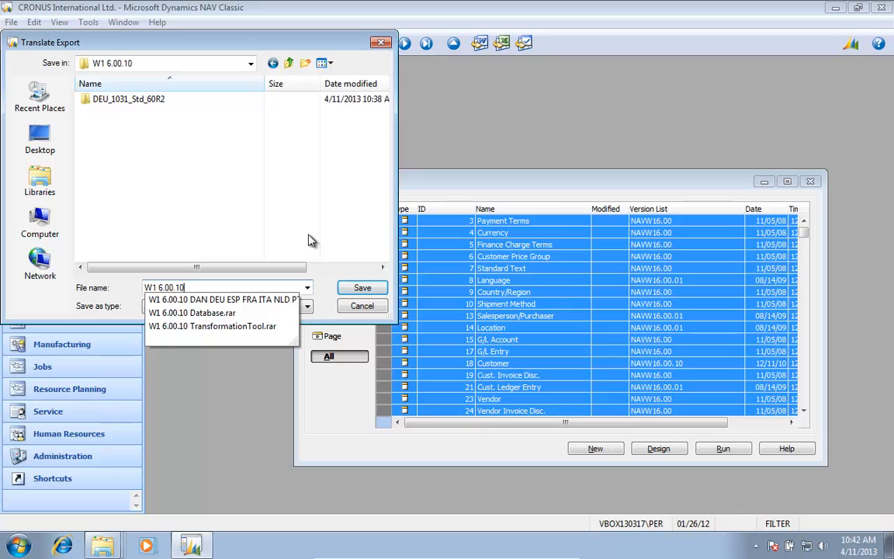
type("-")
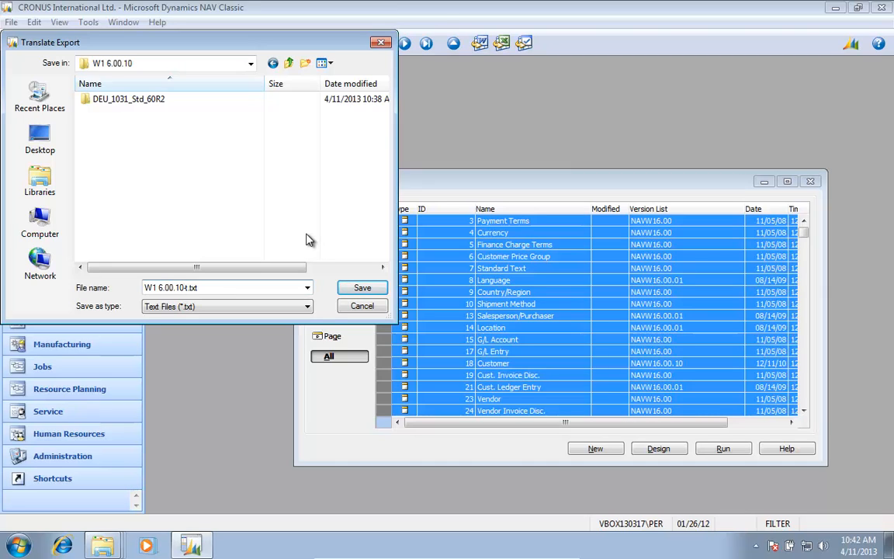
left_click(289, 64)
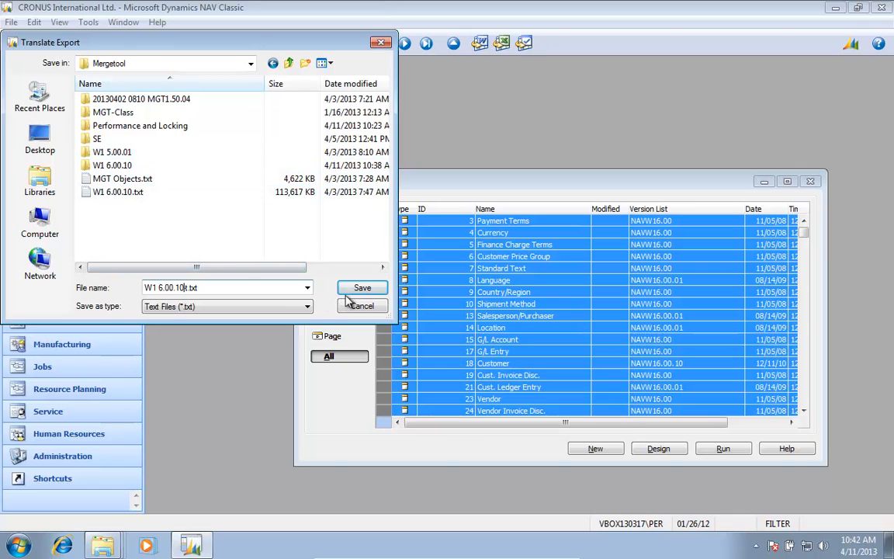
left_click(372, 290)
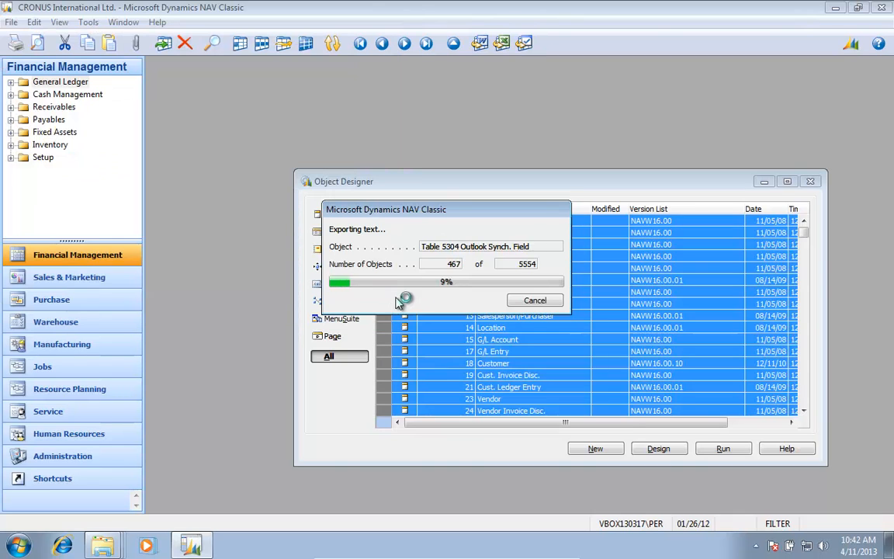
Switch to the file browser and open W1 6.00.10-t.txt from the C:\Mergetool folder.
right_click(113, 550)
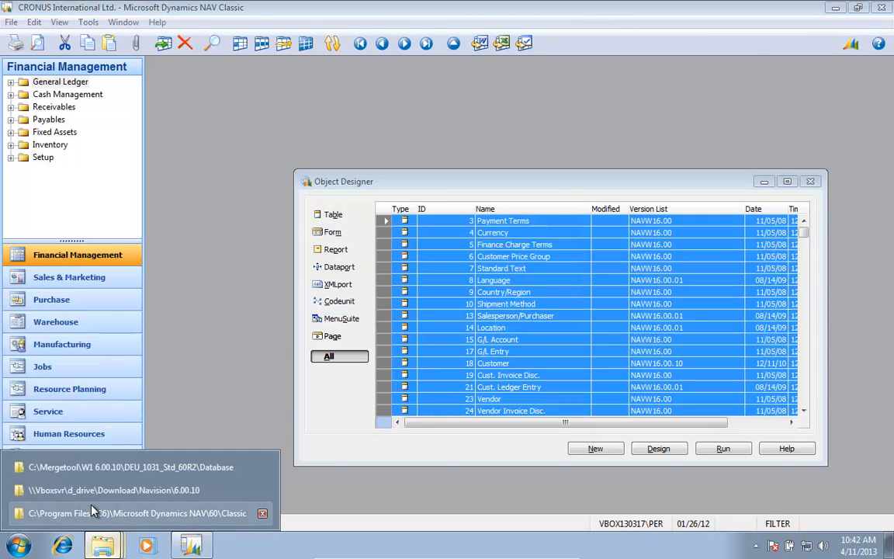
left_click(78, 468)
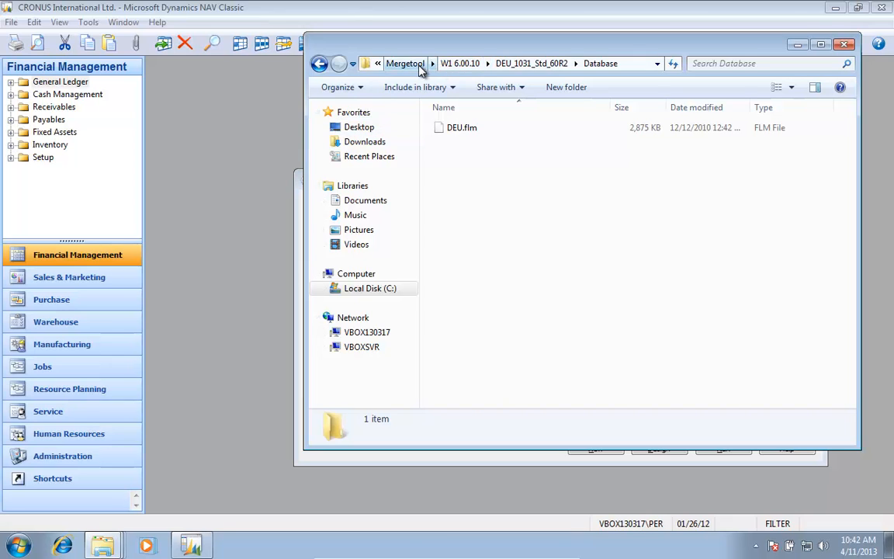
left_click(395, 62)
double_click(469, 318)
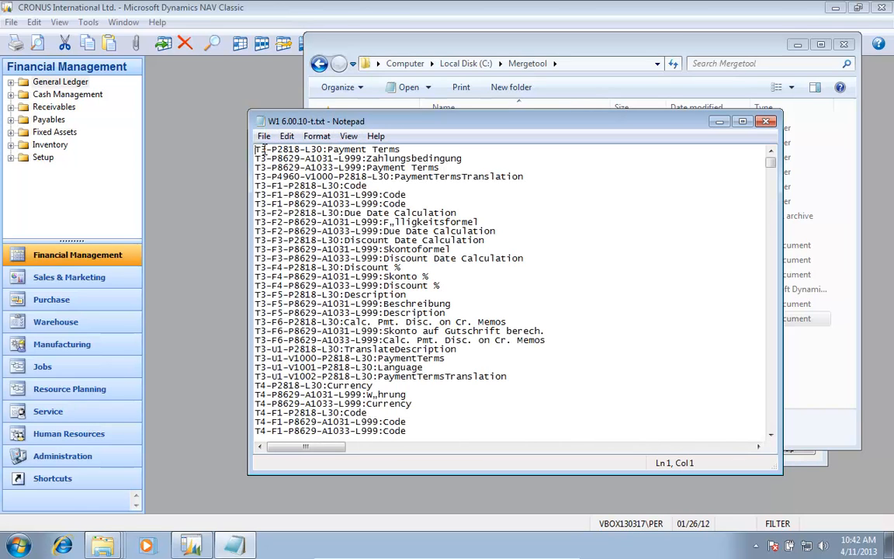
Examine the object, property and language codes at the start of the first Payment Terms lines in the exported translation file.
left_click_drag(257, 149, 305, 150)
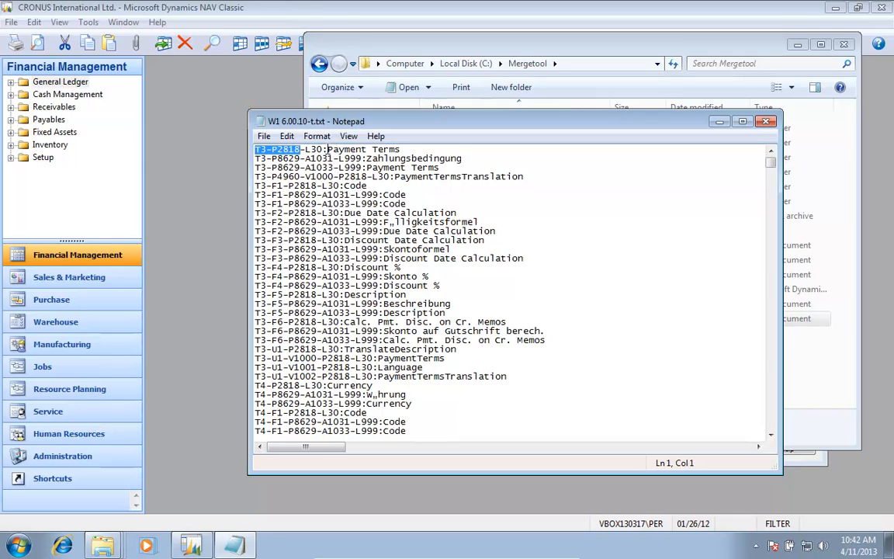
key("Right")
key("Right")
key("Right")
key("Right")
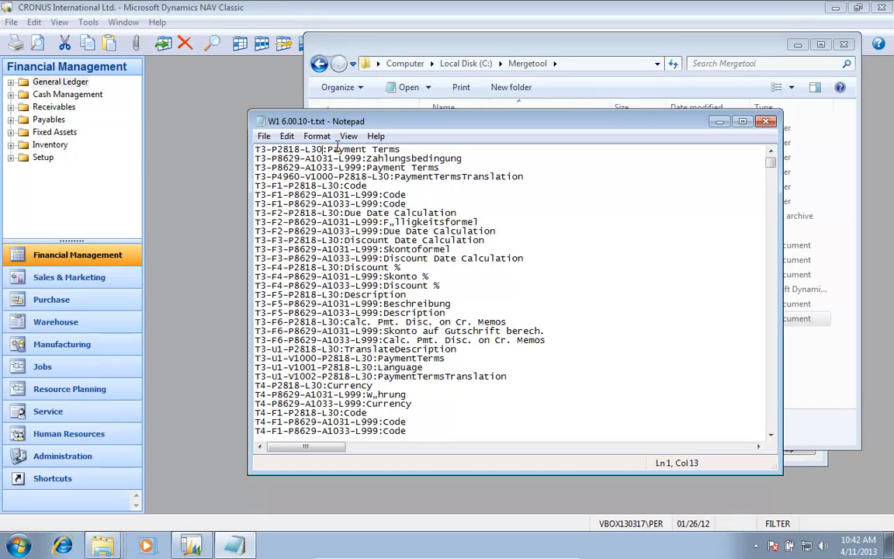
key("Right")
key("Left")
key("Left")
key("Right")
key("Right")
key("Right")
key("shift+Right")
key("shift+Right")
key("shift+Right")
key("shift+Right")
key("shift+Right")
key("Down")
key("Right")
key("shift+Right")
key("shift+Right")
key("shift+Right")
Look through the table 3 and table 4 caption lines of the translation file, close it and return to the Object Designer.
key("Down")
key("Down")
key("Down")
key("Down")
key("Down")
key("Down")
key("Down")
key("Down")
key("Down")
key("Down")
key("Down")
key("Down")
key("Down")
key("Down")
key("Down")
key("Down")
key("Down")
key("Down")
key("Down")
key("Down")
key("Down")
key("Down")
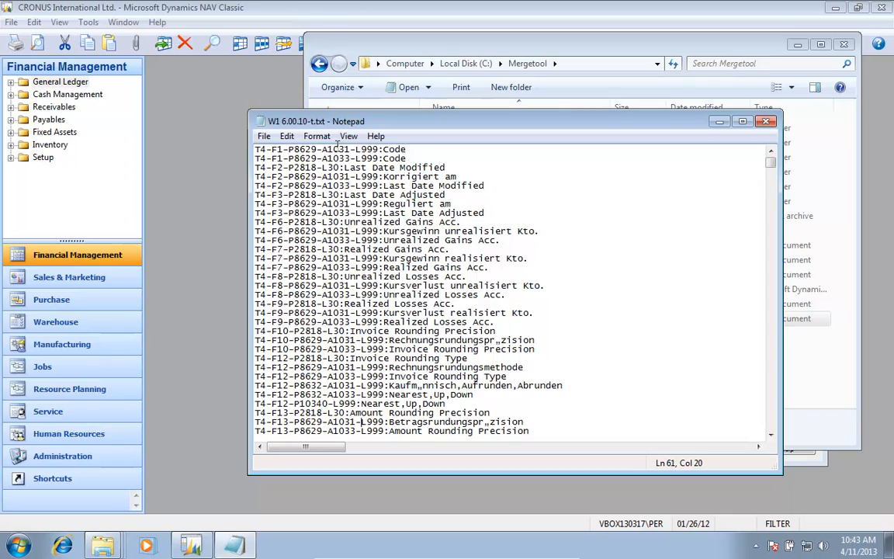
key("Up")
key("Up")
key("Up")
key("Up")
key("Up")
key("Up")
key("Up")
key("Up")
key("Up")
key("Up")
key("Up")
key("Up")
key("Up")
key("Up")
key("Up")
key("Up")
key("Up")
key("Up")
key("Up")
key("Up")
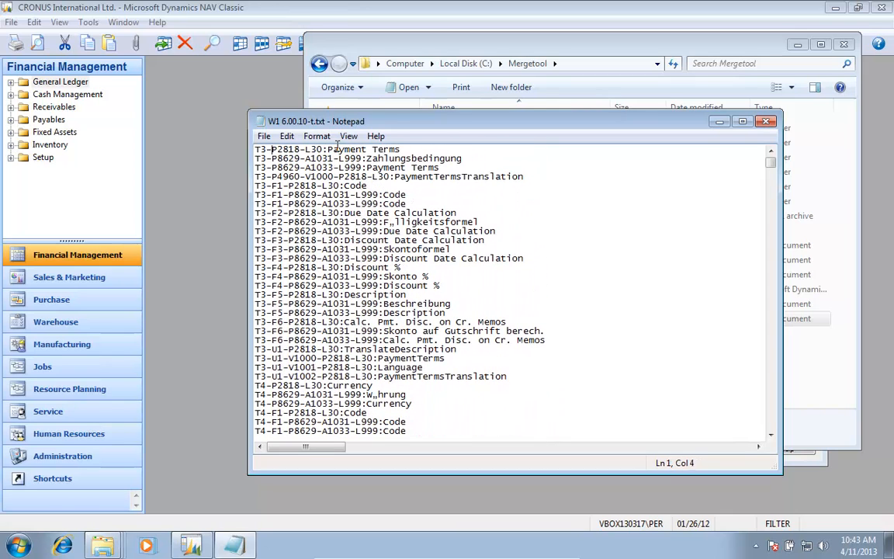
key("Left")
key("Left")
key("Left")
left_click(766, 122)
left_click(223, 120)
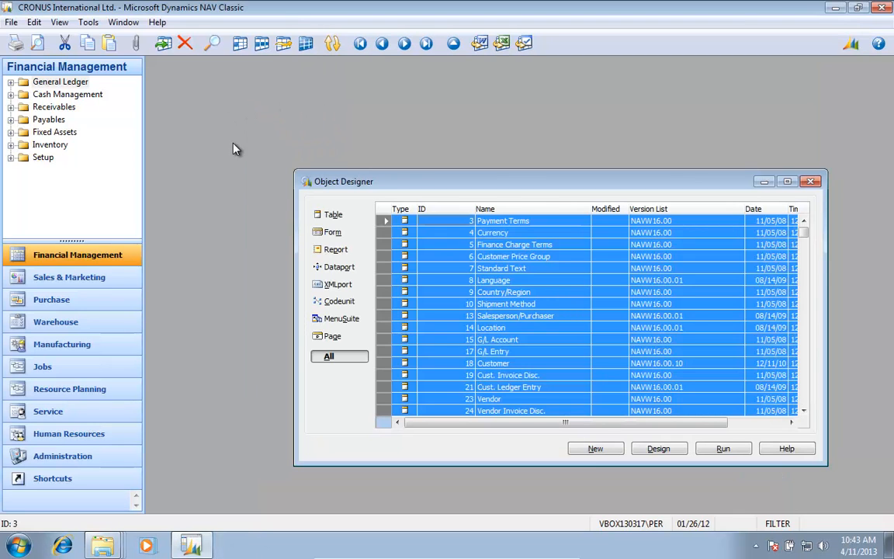
Filter the Object Designer to objects whose Version List starts with Per.
key("ctrl+F7")
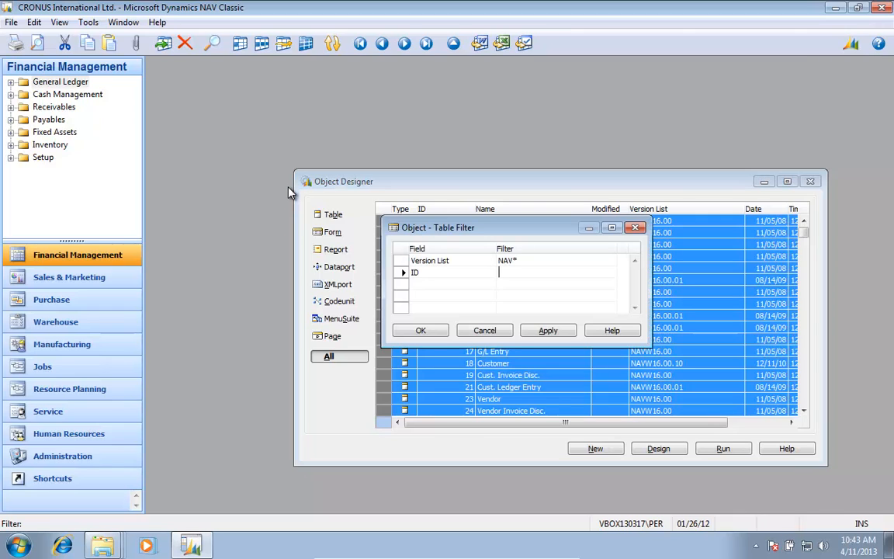
key("Up")
type("Per")
key("Return")
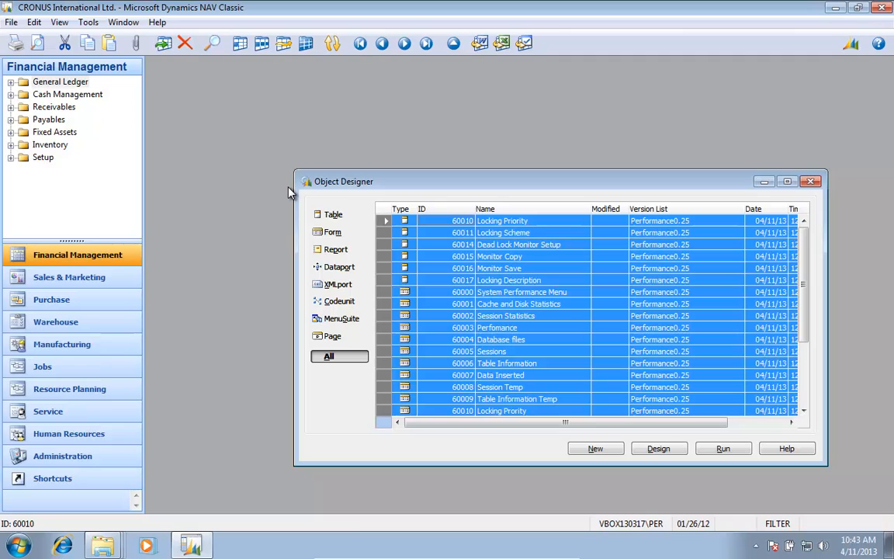
Start a translation export for the filtered performance objects and open the Performance and Locking folder as its destination.
key("alt+t")
key("t")
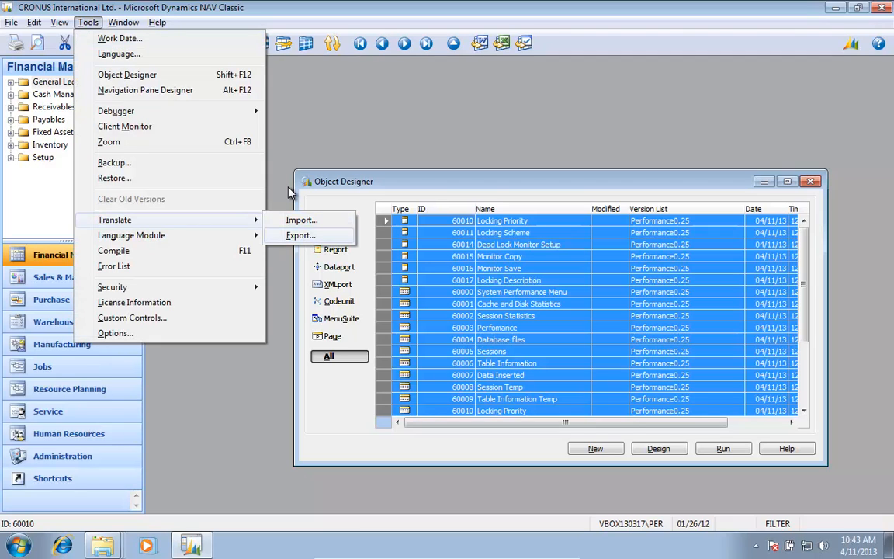
key("e")
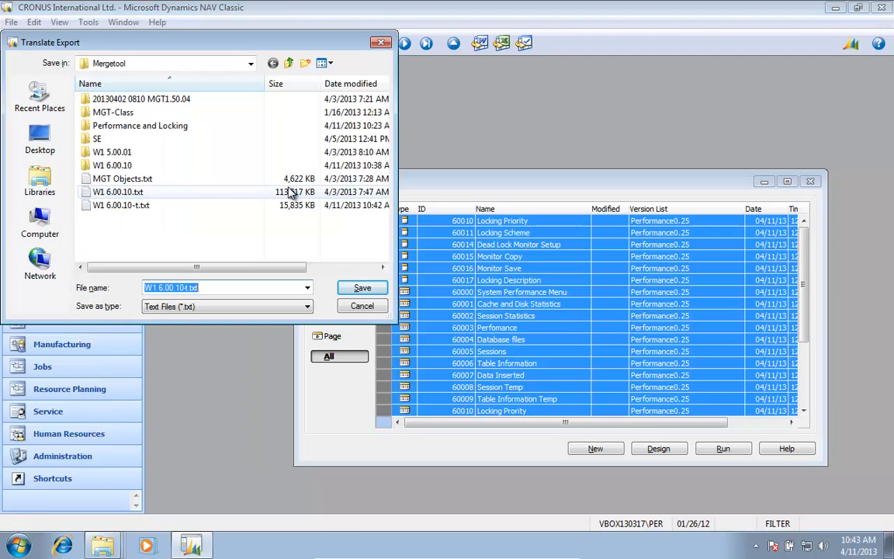
key("shift+Tab")
key("Down")
key("Down")
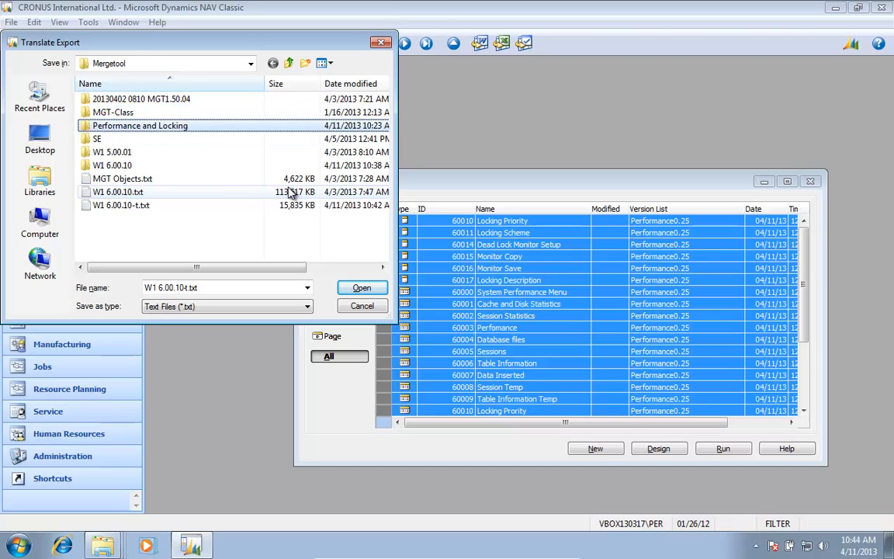
key("Return")
Save the translation export as performance025-t.txt, basing the name on the existing performance025.txt.
key("Down")
key("Down")
key("Down")
key("Down")
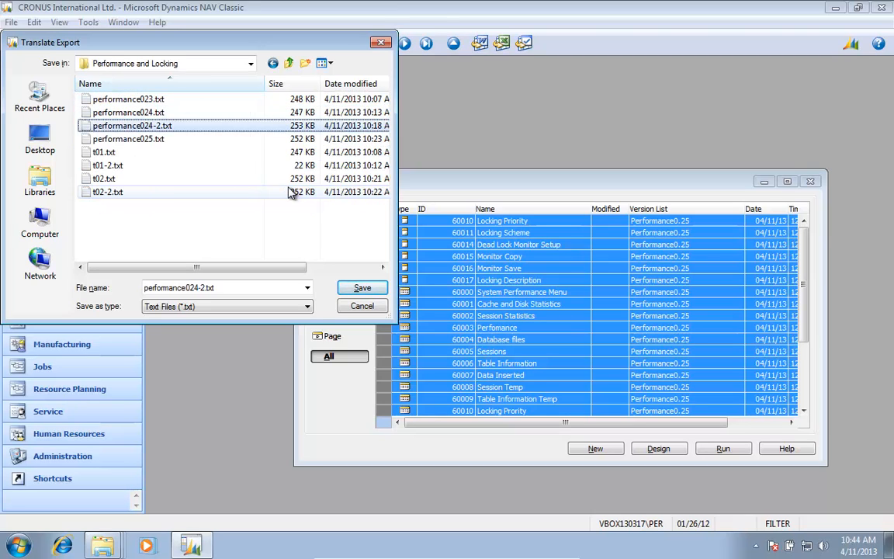
key("Tab")
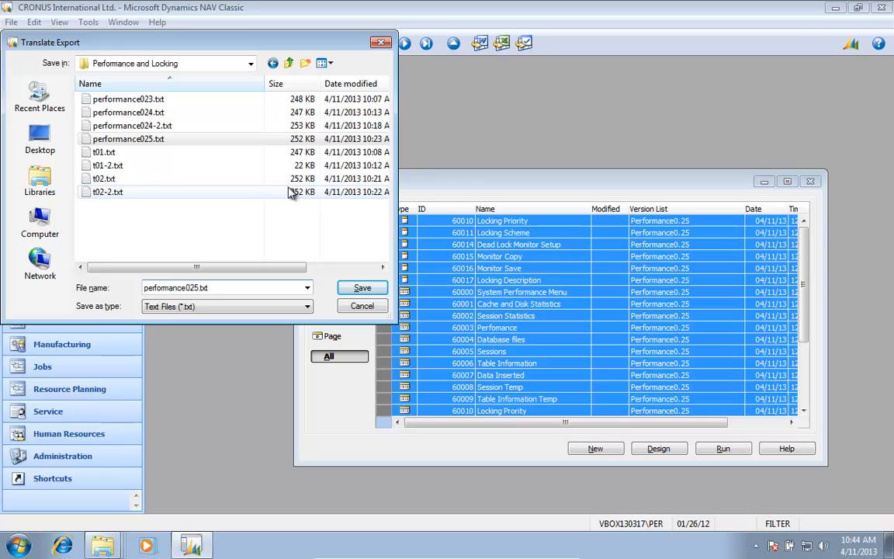
type("t")
key("Return")
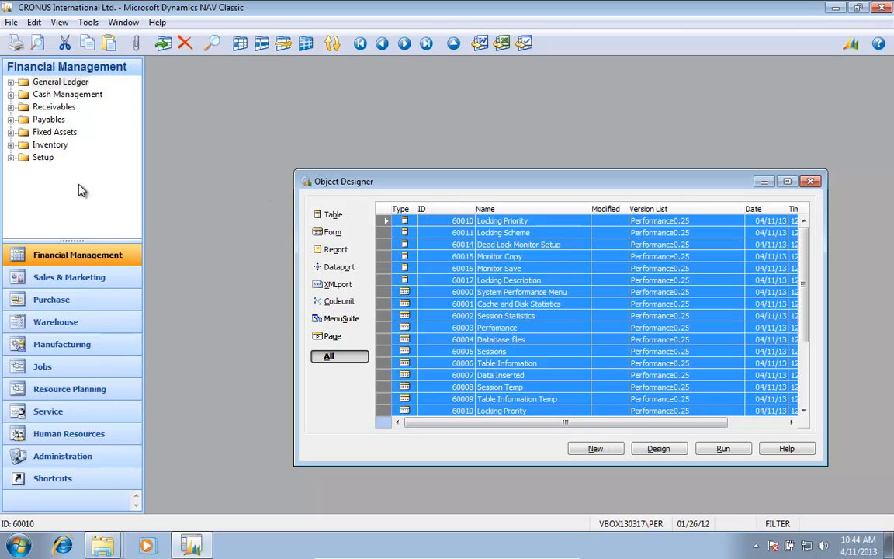
Switch to the Mergetool company and open its Versions list.
left_click(11, 21)
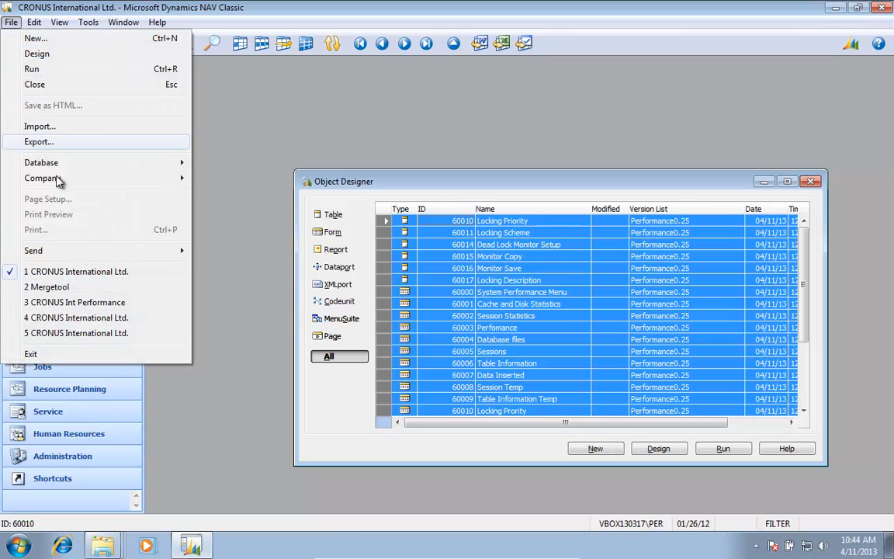
left_click(81, 287)
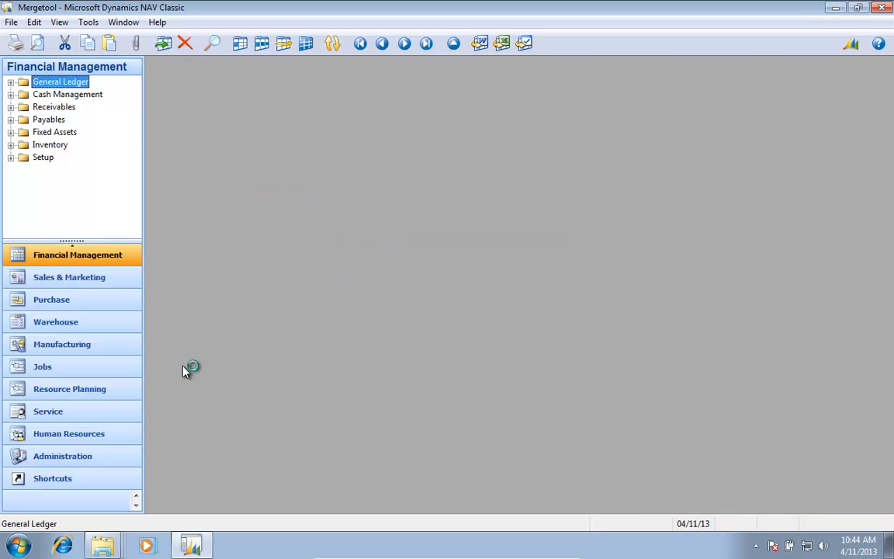
left_click(136, 495)
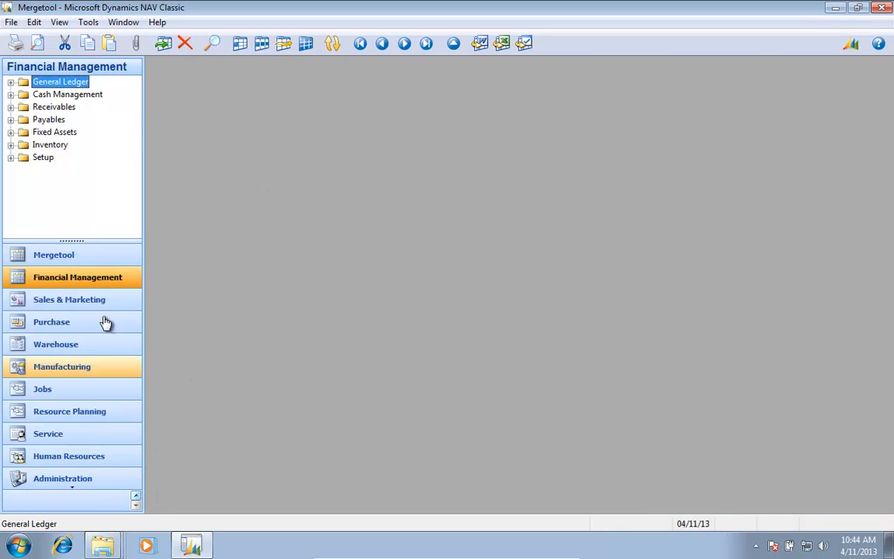
left_click(79, 265)
key("Right")
key("Down")
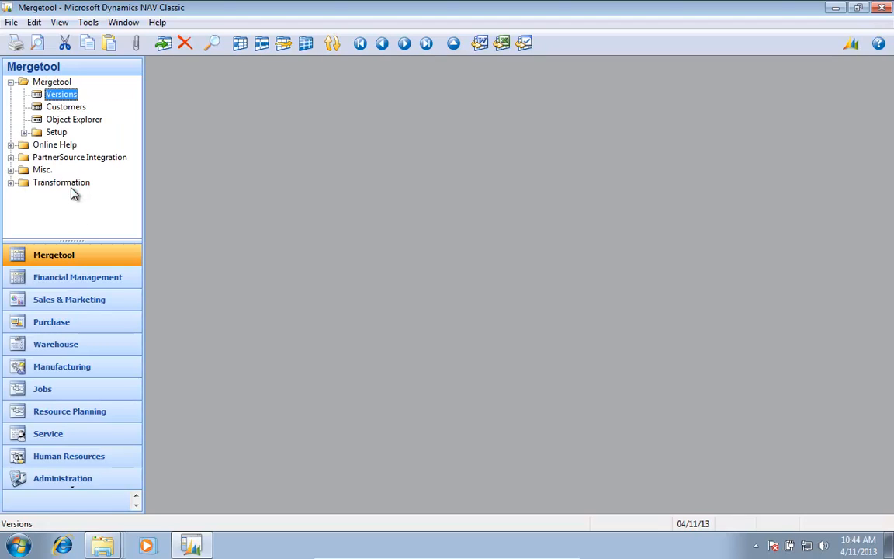
key("Return")
Start a version import from the Versions list and set its version code to PERFORMANCE0.25.
key("Down")
key("Down")
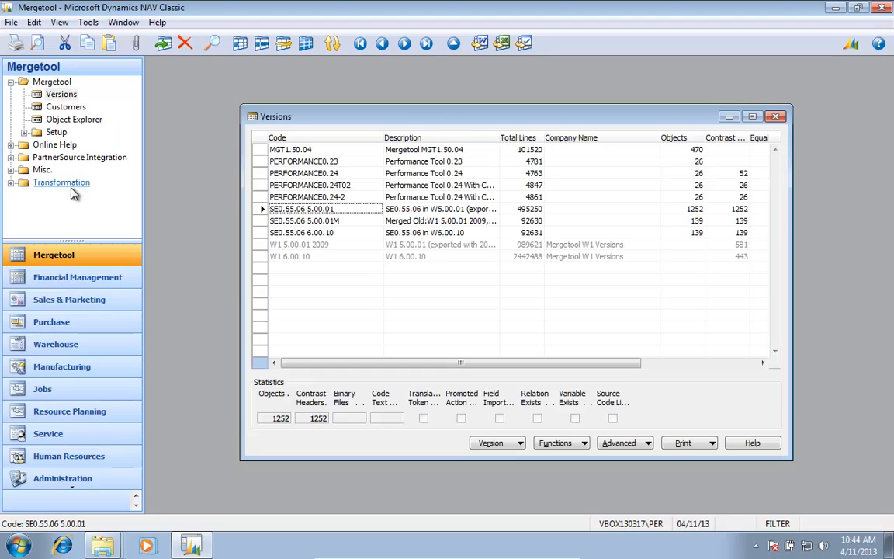
key("Up")
key("alt+u")
key("i")
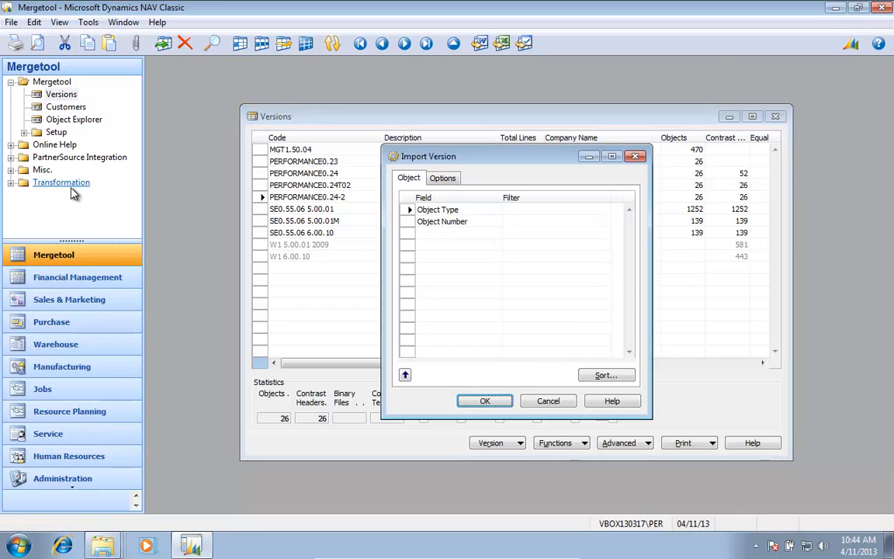
key("ctrl+Page_Down")
key("Up")
key("Up")
key("Up")
key("Up")
key("Up")
key("Up")
key("Up")
key("Up")
key("Up")
key("Up")
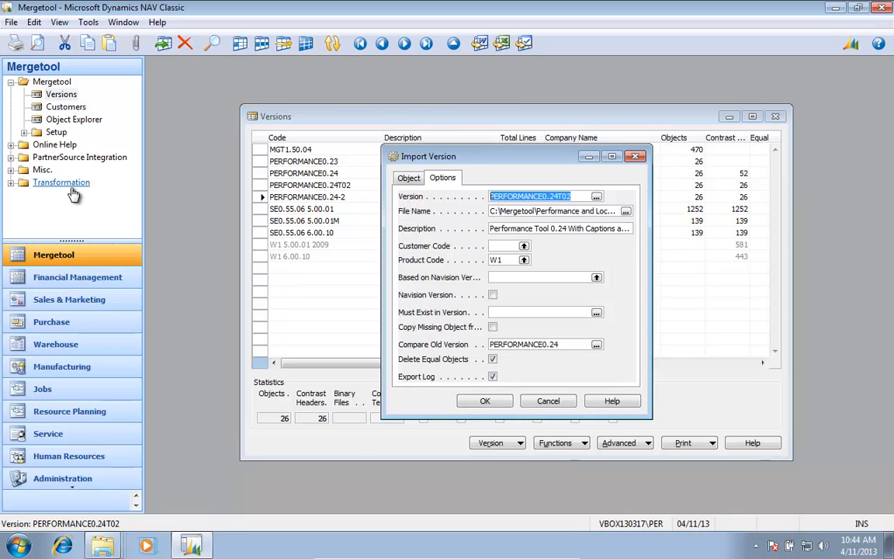
key("BackSpace")
key("BackSpace")
key("BackSpace")
key("BackSpace")
type("5")
key("Tab")
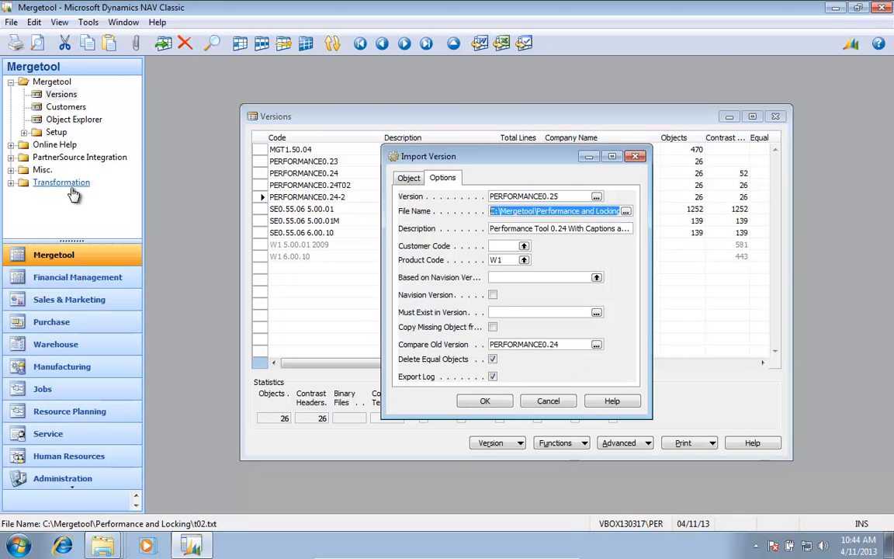
Select performance025.txt in the Performance and Locking folder as the object text file to import.
key("F6")
key("Down")
key("Down")
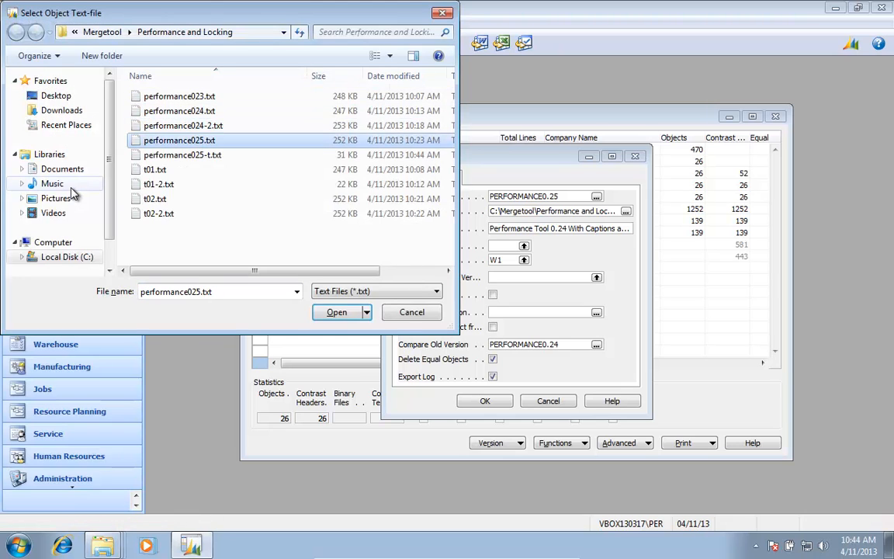
key("Return")
Change the import's description to Performance Tool 0.25.
key("Tab")
key("Home")
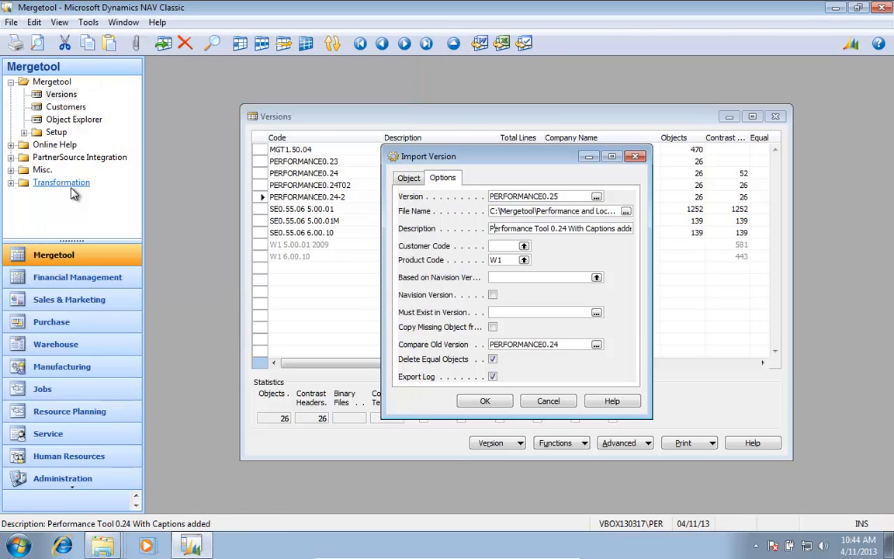
key("Right")
key("Right")
key("Right")
key("Right")
key("Right")
key("Right")
key("Right")
key("Right")
key("Right")
key("Right")
key("Right")
key("Right")
key("Right")
key("Right")
key("Right")
key("Right")
key("Right")
key("Right")
key("Right")
key("Right")
key("shift+End")
type("5")
Clear the Compare Old Version setting and run the import of version PERFORMANCE0.25.
key("Tab")
key("Tab")
key("Tab")
key("Tab")
key("Tab")
key("Tab")
key("Tab")
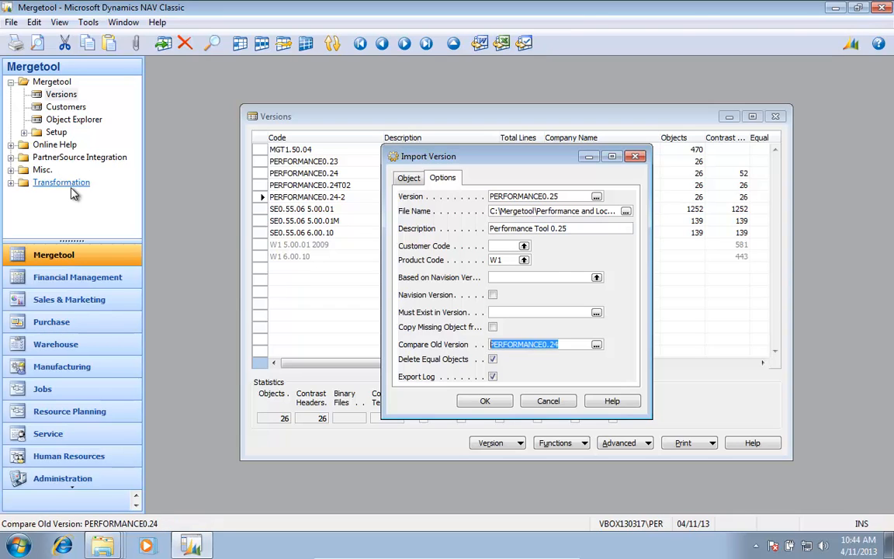
key("Delete")
key("Tab")
key("Tab")
key("Tab")
key("Return")
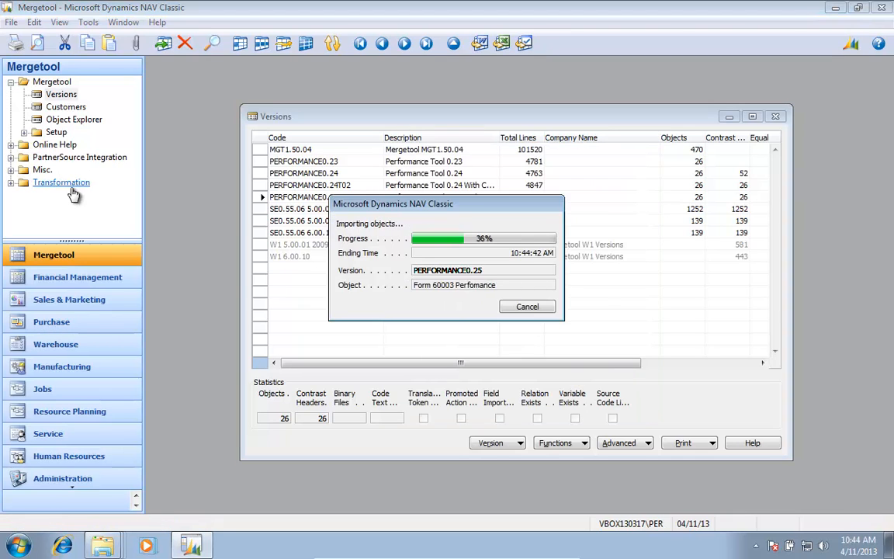
key("Return")
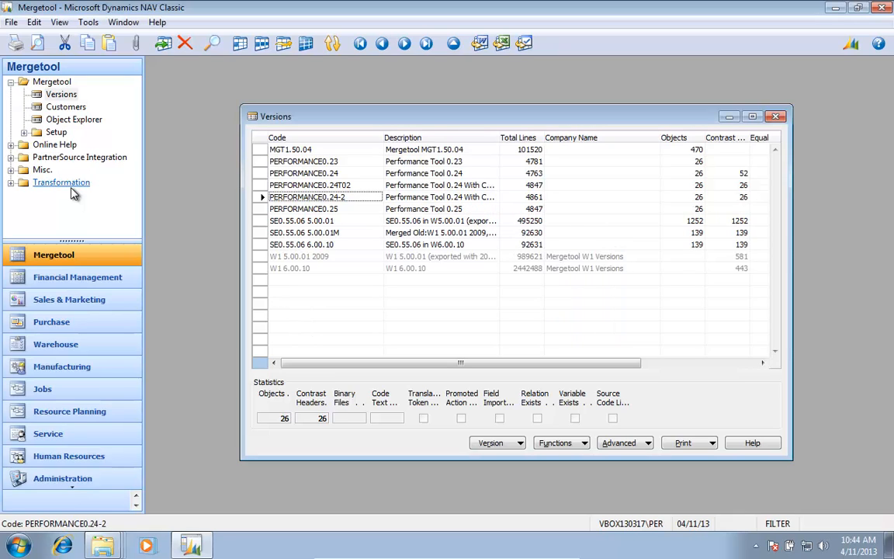
Start a translation file import for version PERFORMANCE0.25 from the Versions list.
key("Down")
key("Tab")
key("Tab")
key("Tab")
key("shift+Tab")
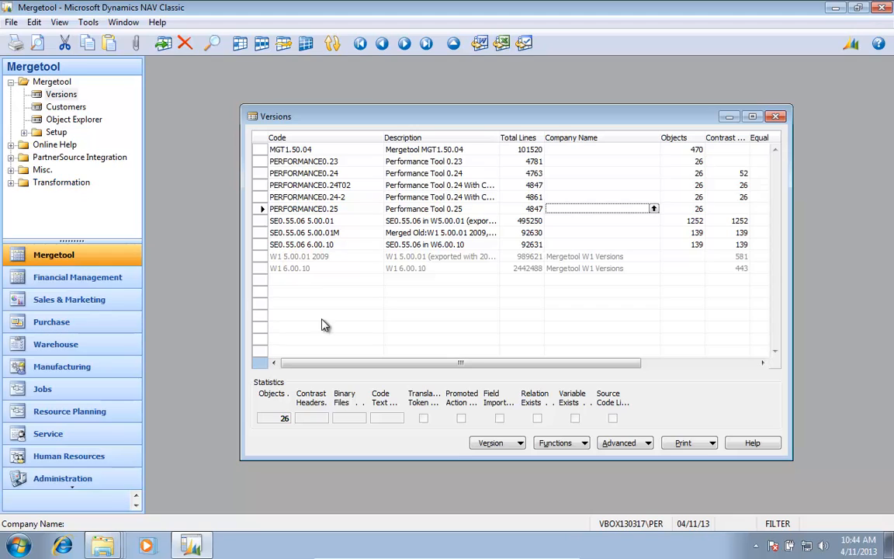
left_click(617, 441)
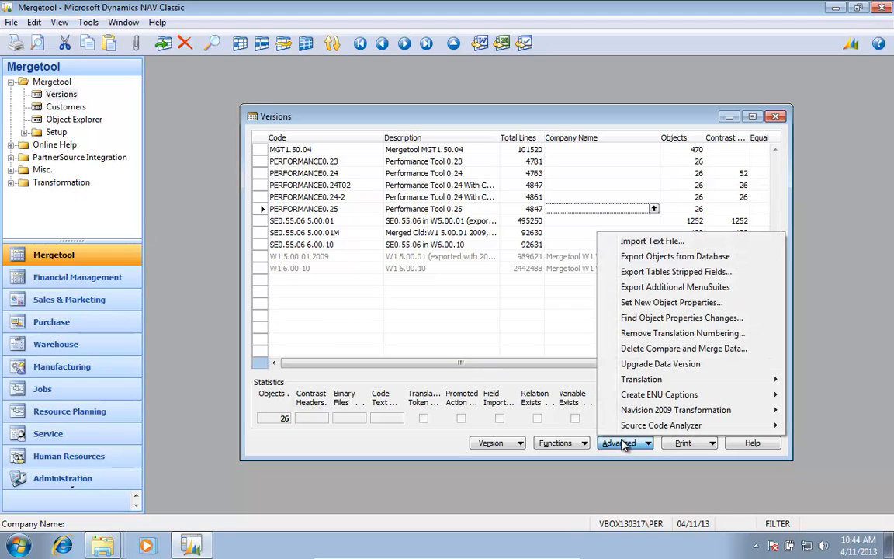
mouse_move(693, 381)
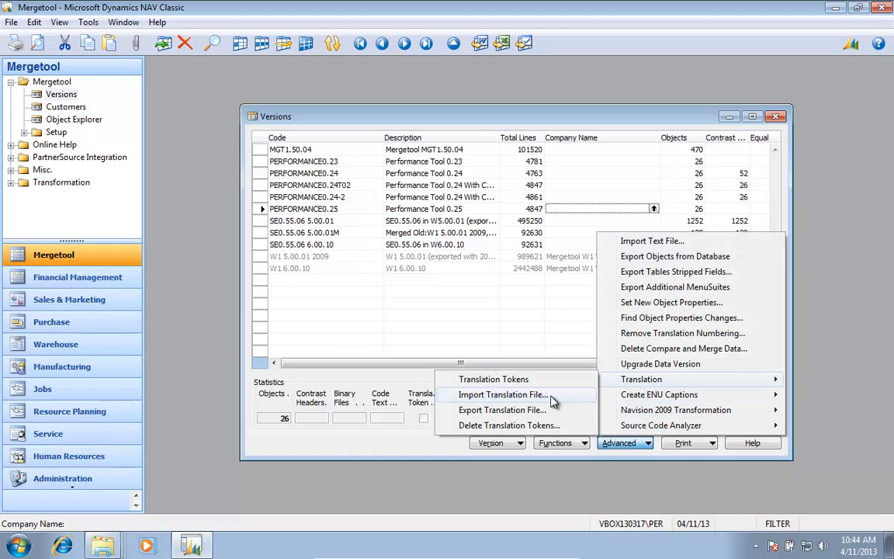
left_click(524, 395)
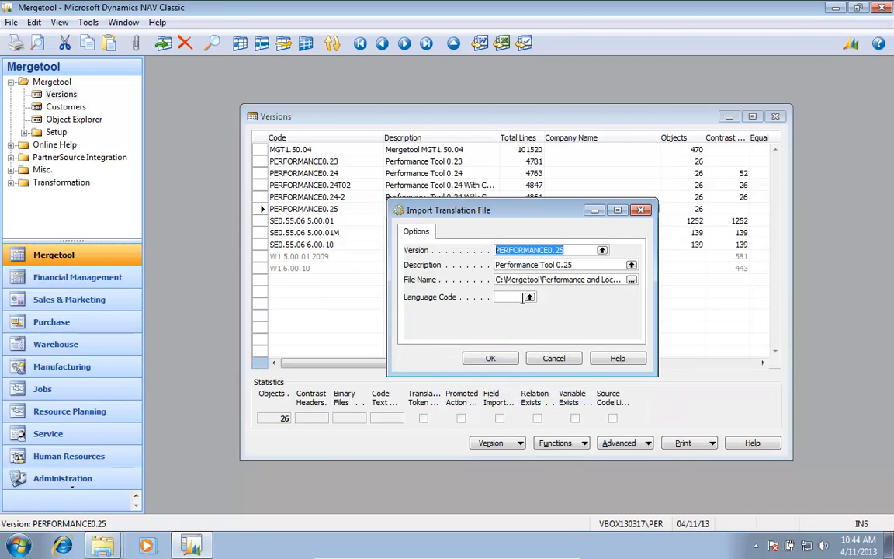
Set the import's language code to ENU (English, United States) and run the translation file import.
left_click(529, 299)
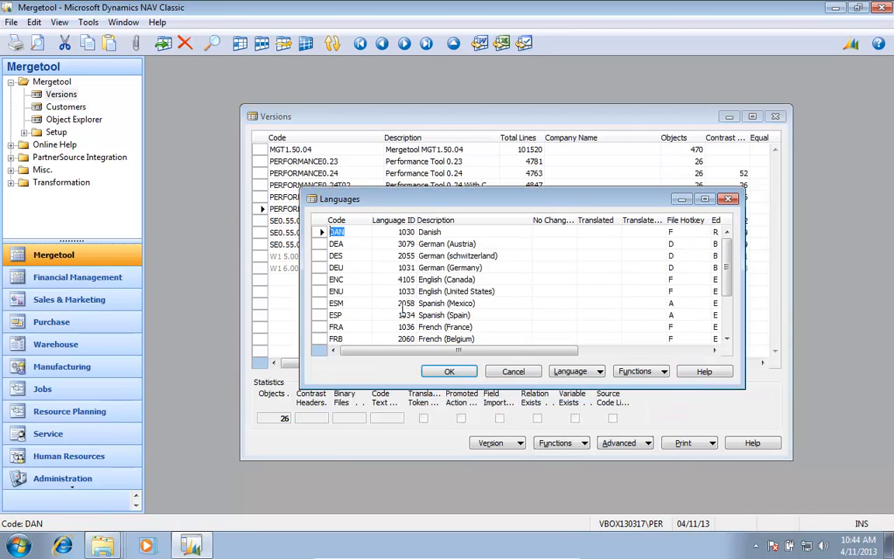
left_click(377, 291)
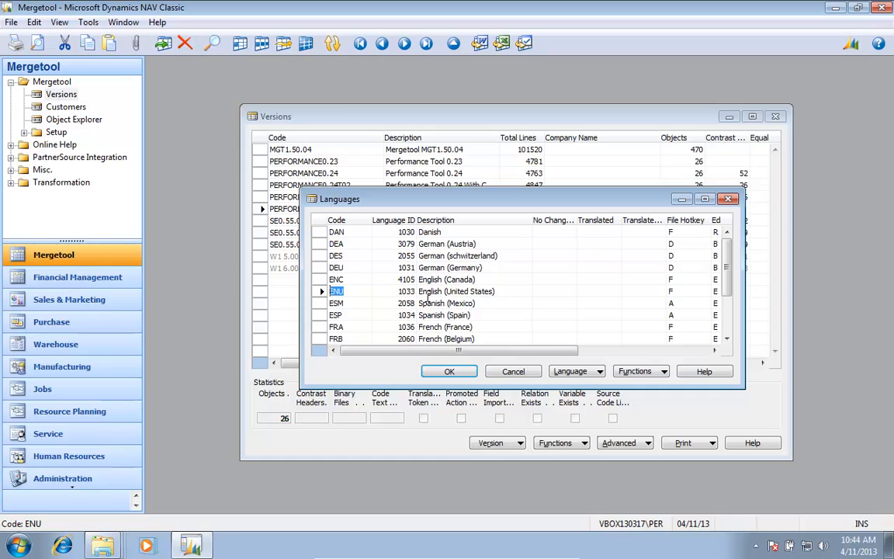
left_click(449, 372)
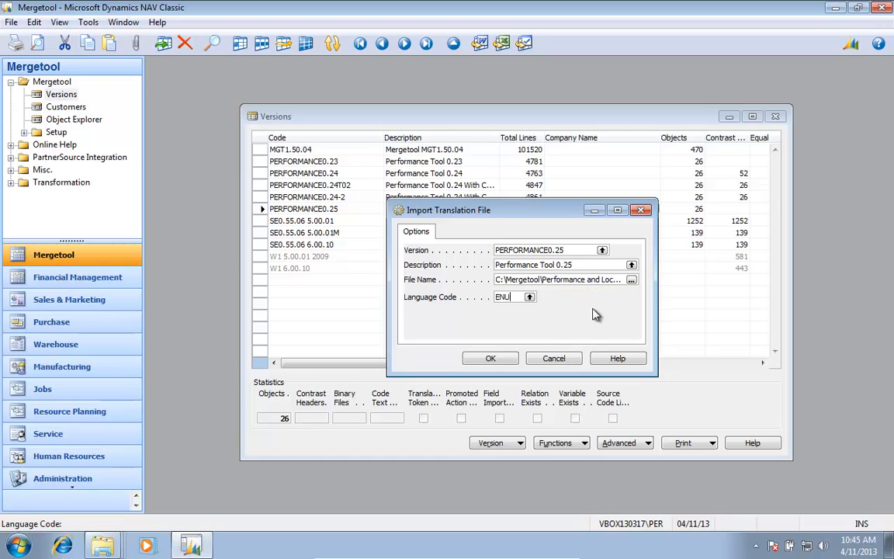
left_click(501, 359)
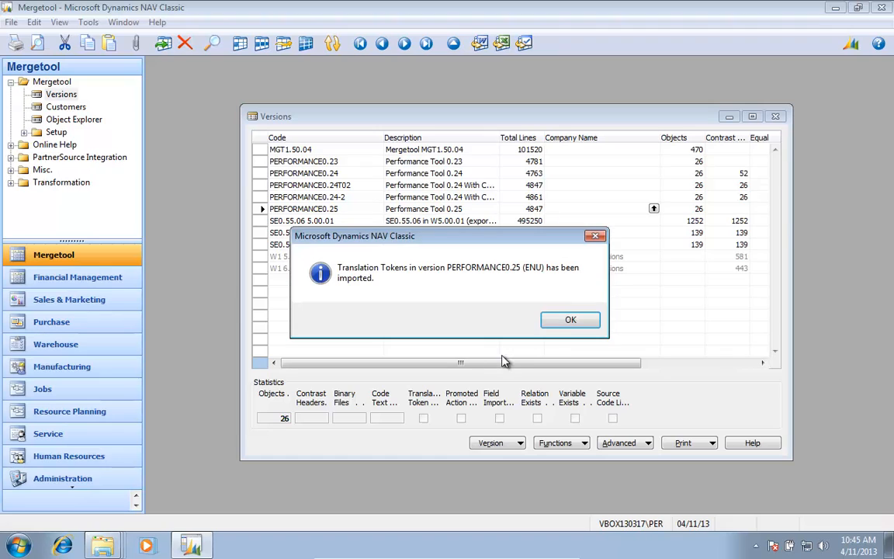
left_click(572, 320)
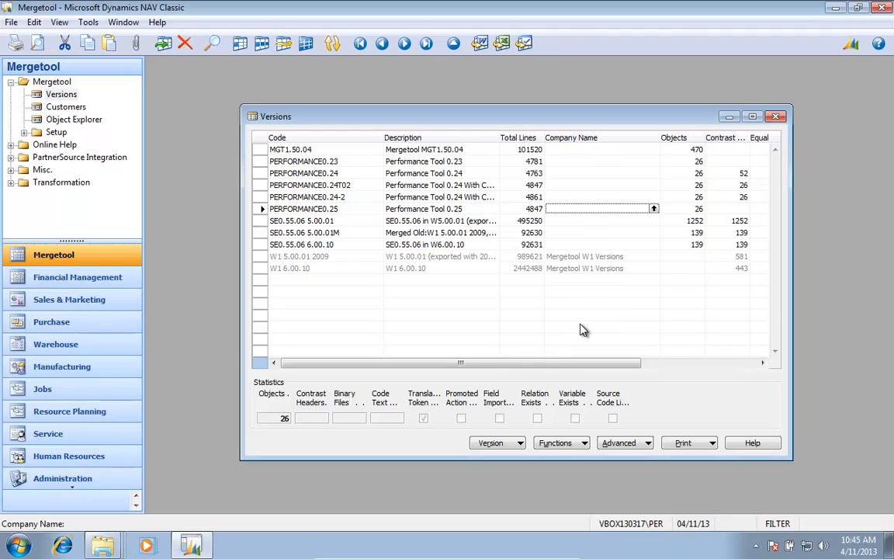
Open the list of translation tokens for version PERFORMANCE0.25.
left_click(619, 445)
mouse_move(652, 379)
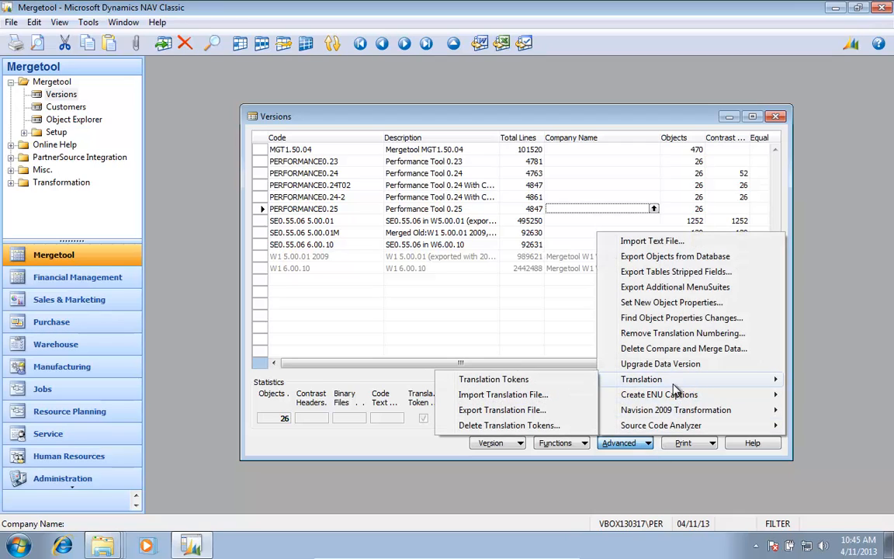
left_click(504, 379)
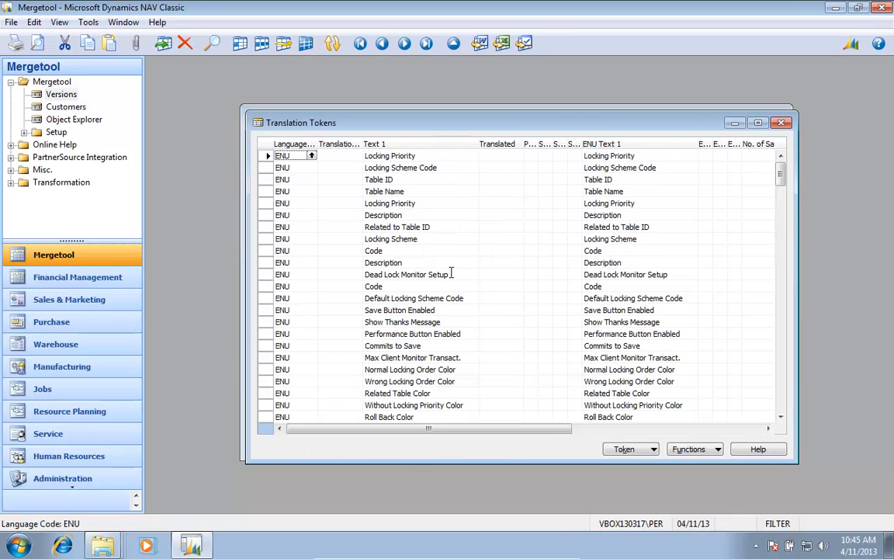
Examine the imported ENU token texts and the column showing whether the same text exists in the version.
key("Tab")
key("Tab")
key("Tab")
key("Tab")
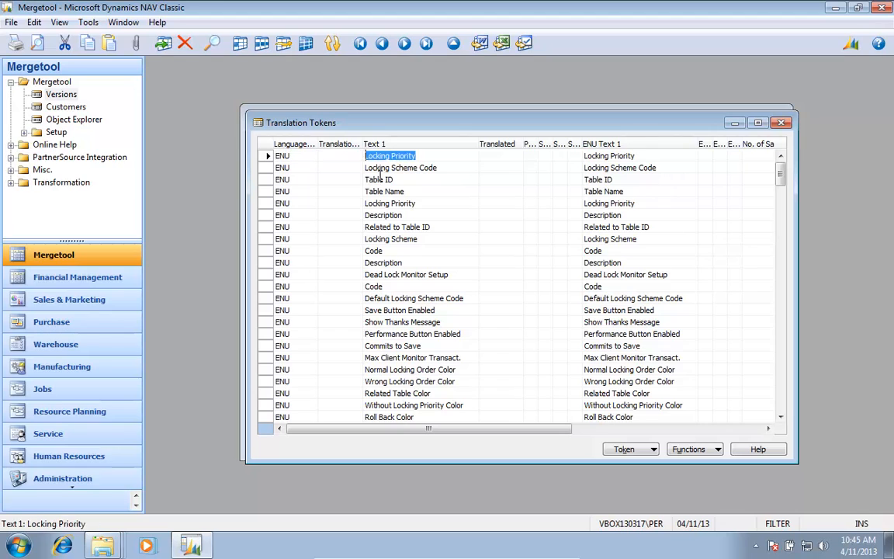
key("Tab")
key("Down")
key("Down")
key("Down")
key("Down")
key("Down")
key("Down")
key("Down")
key("Down")
key("Down")
key("Down")
key("Down")
key("Down")
key("Down")
key("Down")
key("Down")
key("Down")
key("Down")
key("Down")
key("Down")
key("Down")
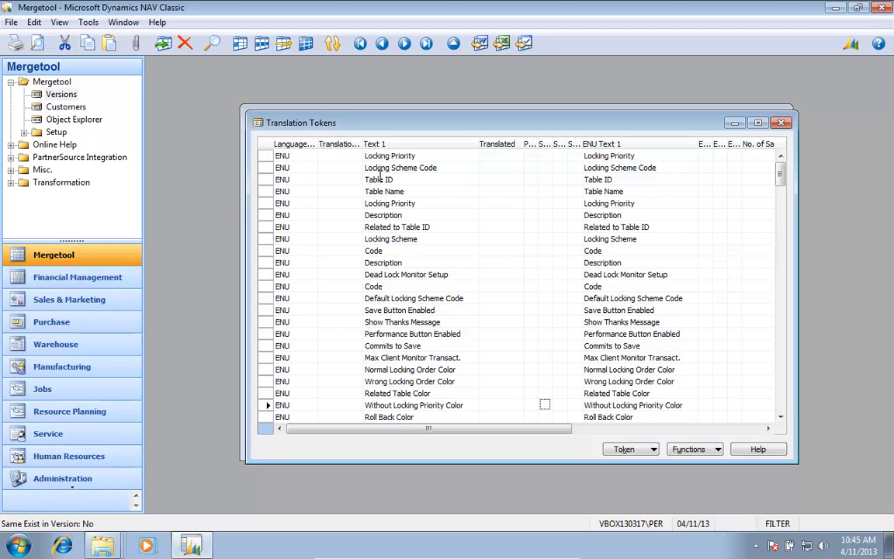
key("Up")
key("Up")
key("Up")
key("Up")
key("Up")
key("Up")
key("Up")
key("Up")
key("Up")
key("Up")
key("Up")
key("Up")
key("Up")
key("Up")
key("Up")
key("Up")
key("Up")
key("Up")
key("Up")
key("Up")
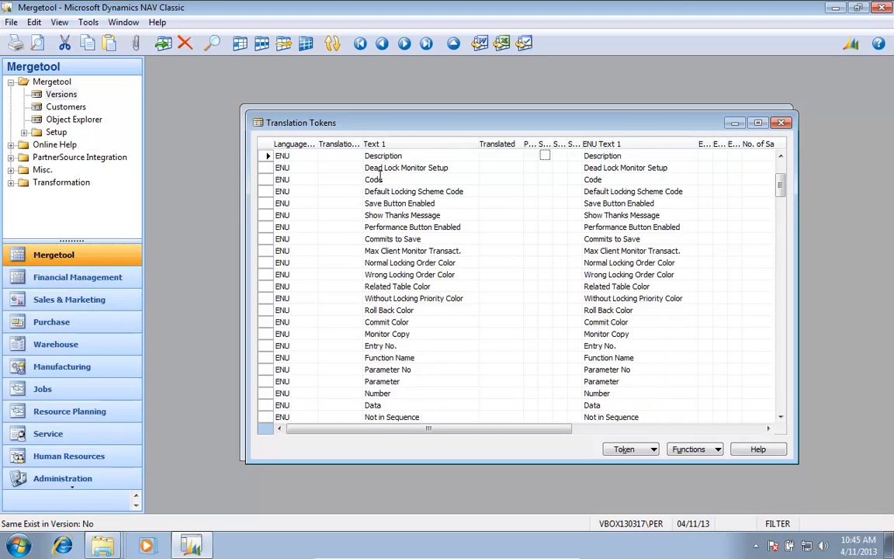
key("Down")
key("Down")
key("Down")
key("Down")
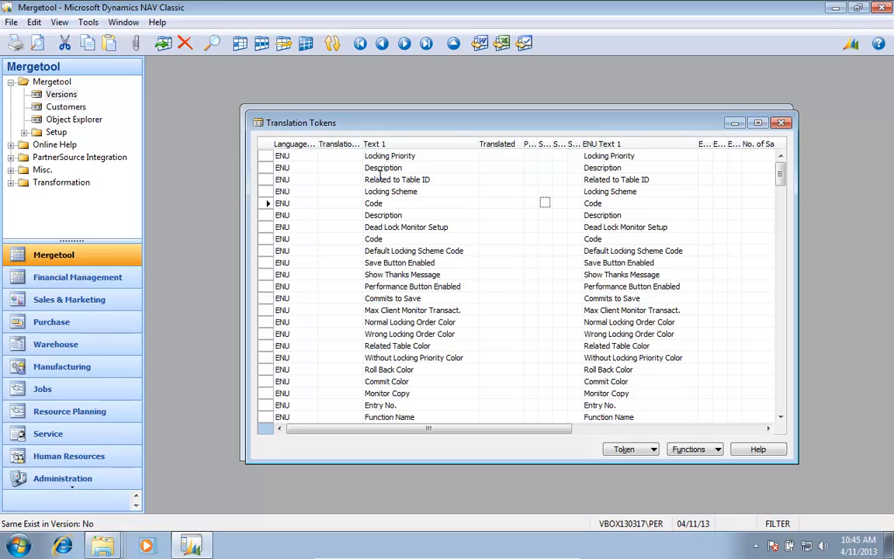
Run Update Exist In on all translation tokens of the version.
key("ctrl+a")
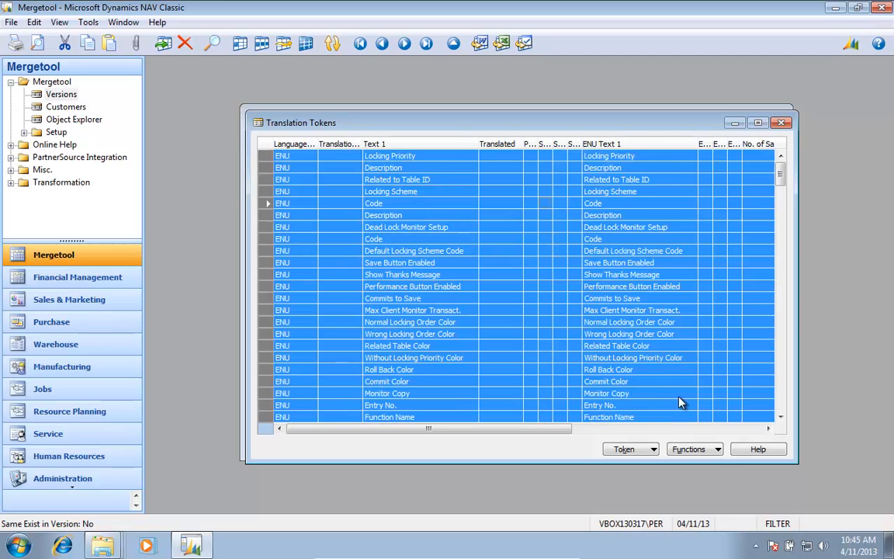
left_click(693, 449)
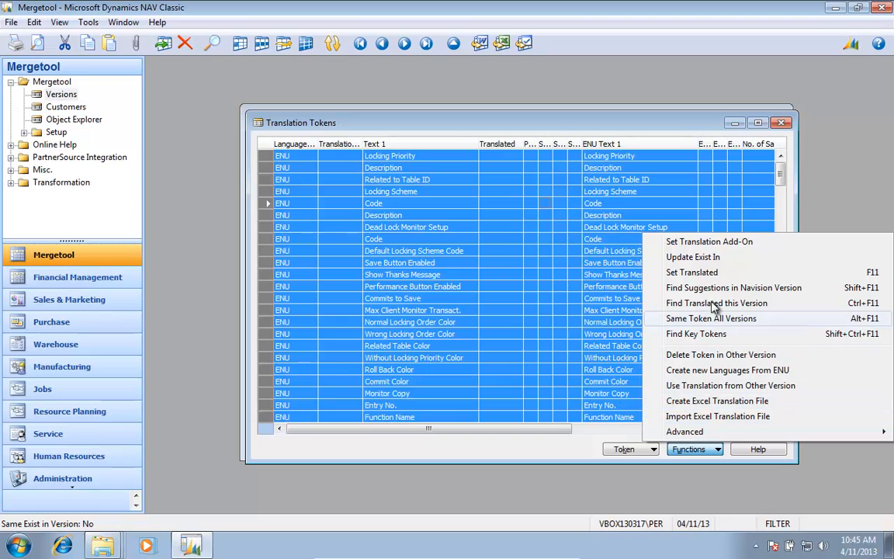
left_click(701, 259)
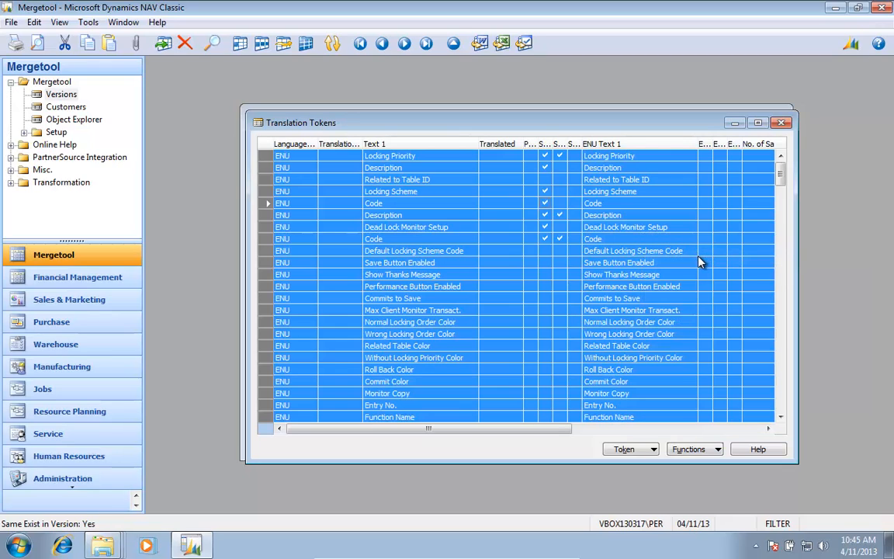
Filter the translation tokens to those with Same Exist Earlier in Version set to No.
left_click(566, 172)
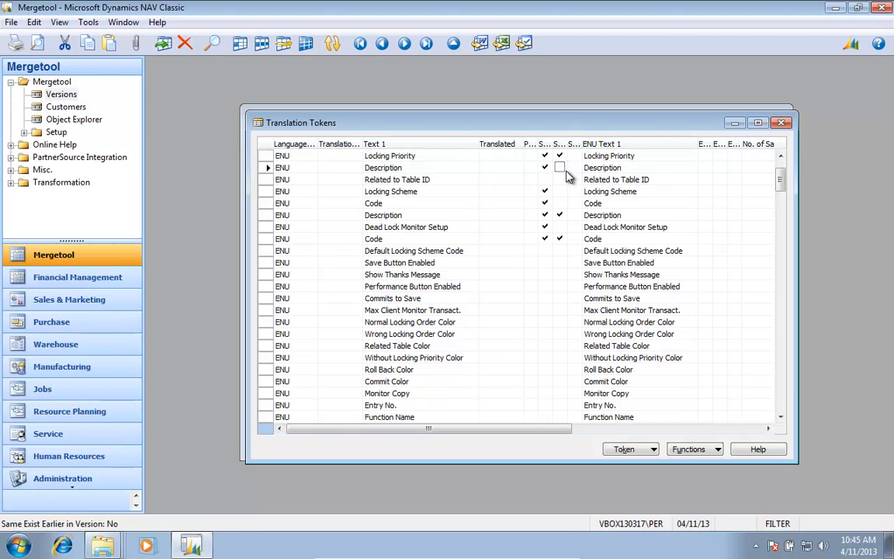
key("F7")
key("Return")
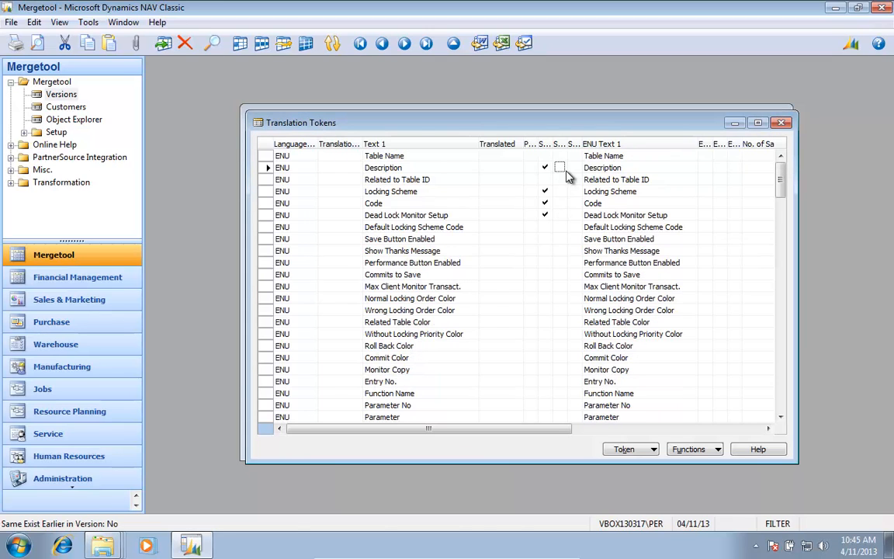
Examine the filtered tokens' texts, number of same texts, object tokens and object numbers.
key("Up")
key("Up")
key("Up")
key("Up")
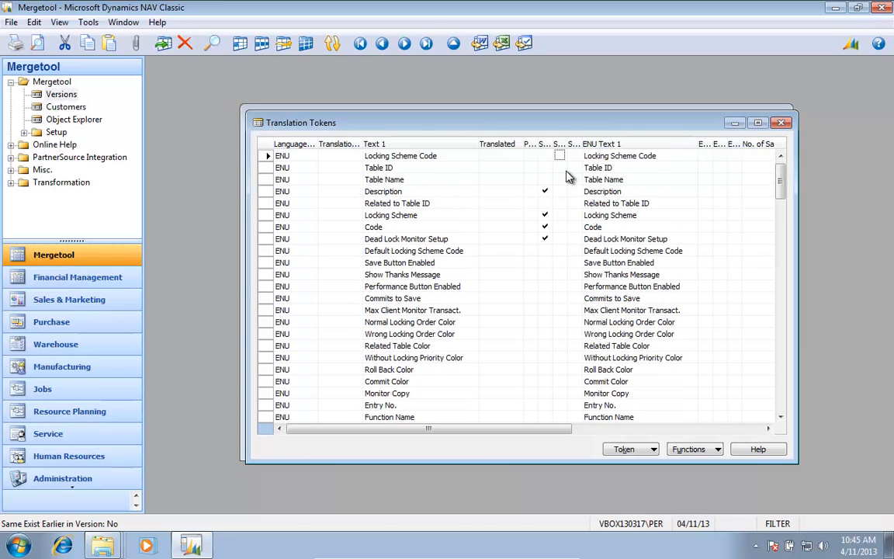
key("Left")
key("Left")
key("Left")
key("Left")
key("Left")
key("Left")
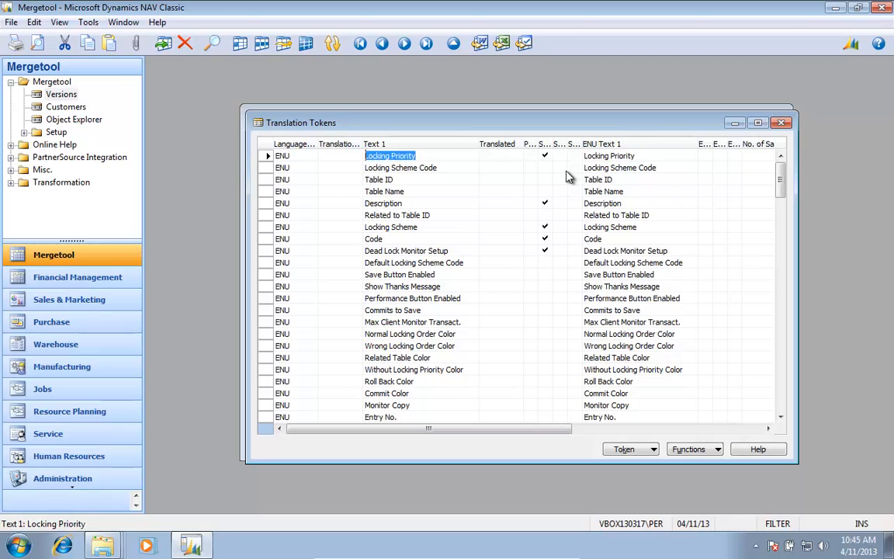
key("Down")
key("Down")
key("Down")
key("Down")
key("Down")
key("Down")
key("Down")
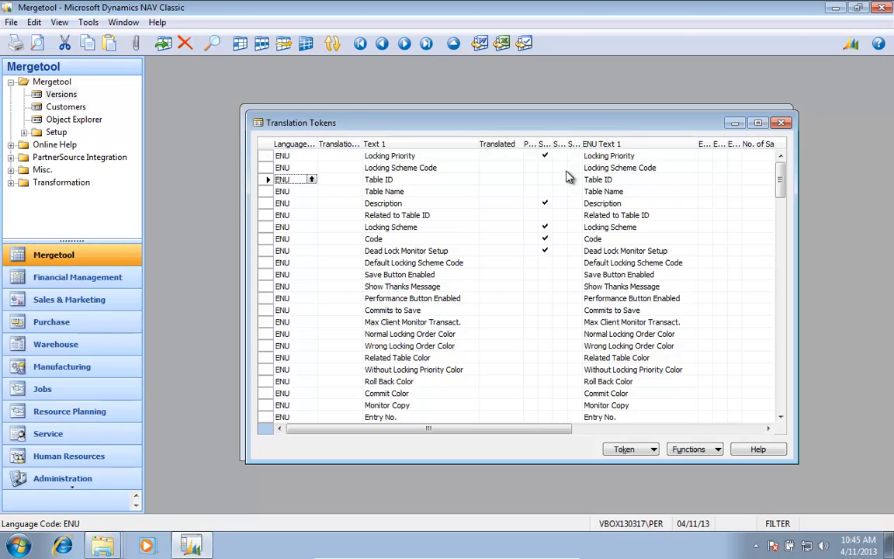
key("Right")
key("Right")
key("Right")
key("Right")
key("Right")
key("Right")
key("Right")
key("Right")
key("Right")
key("Right")
key("Right")
key("Right")
key("Right")
key("Right")
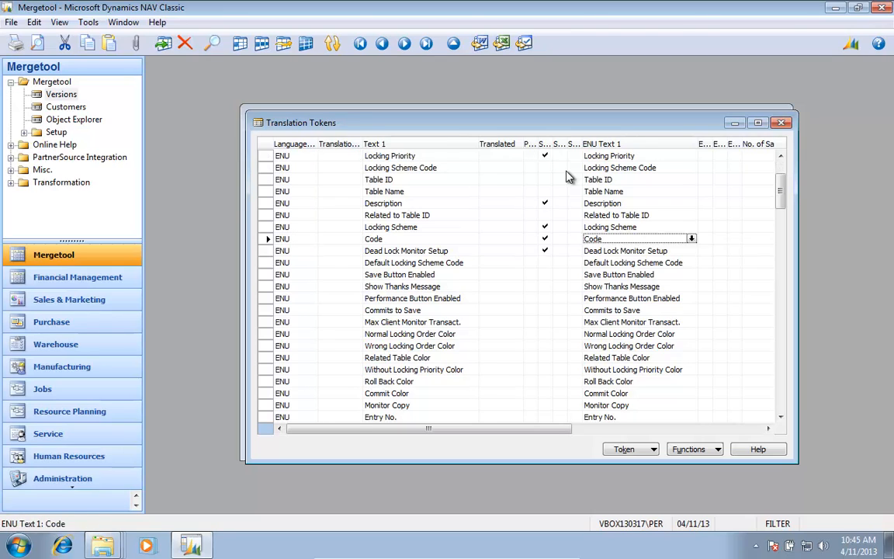
key("Left")
key("Left")
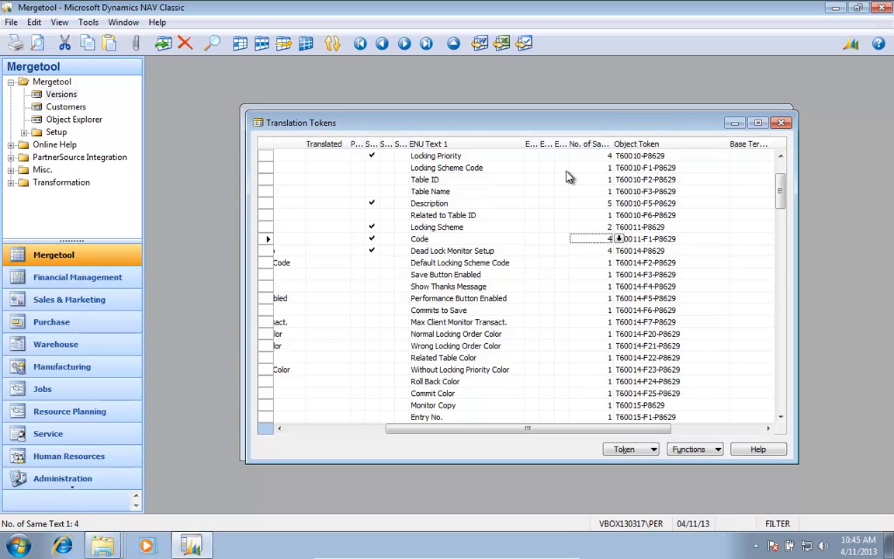
key("Right")
key("Right")
key("Right")
key("Right")
key("Right")
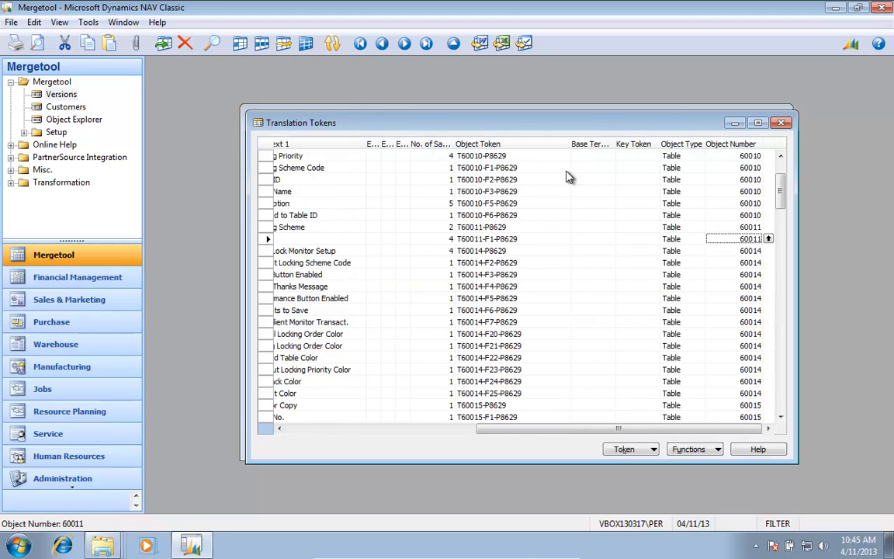
key("Left")
key("Left")
key("Home")
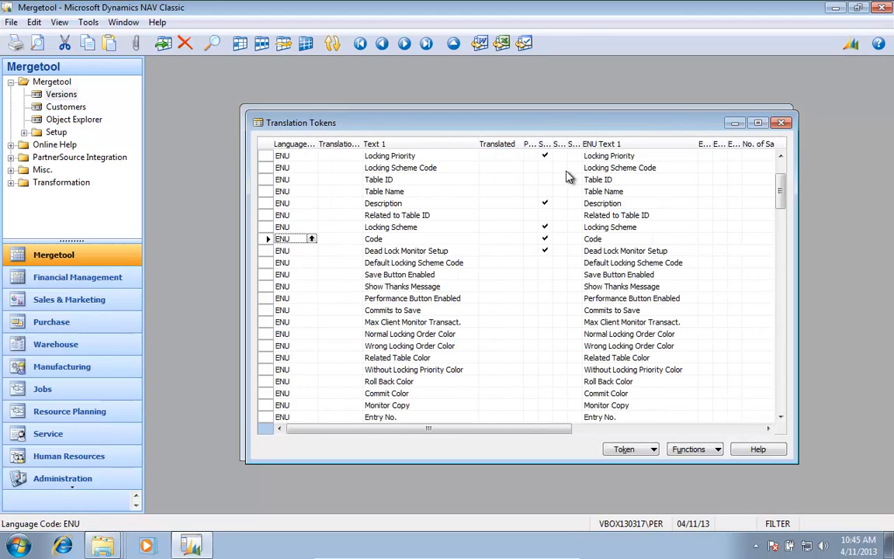
key("Up")
key("Up")
key("Up")
key("Up")
key("Up")
key("Up")
key("Up")
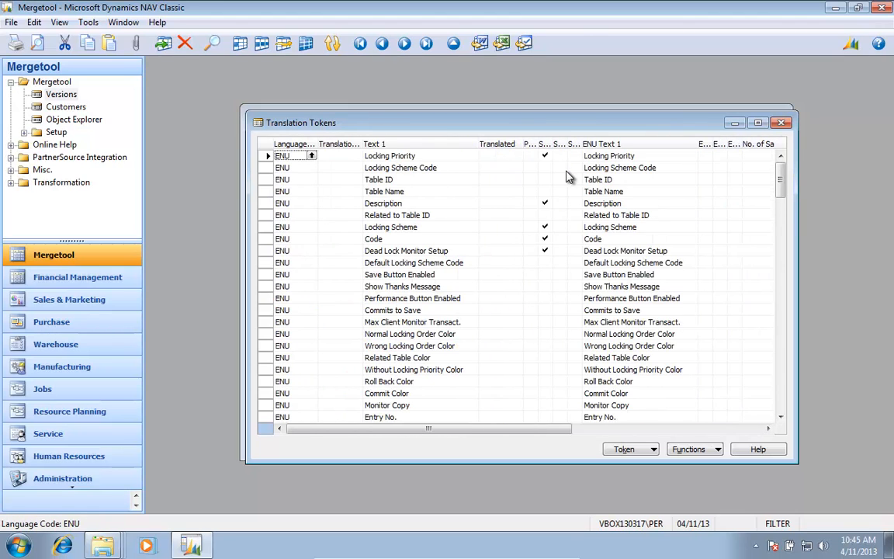
Clear the Same Exist Earlier in Version filter from the translation tokens.
key("ctrl+F7")
key("Up")
key("Down")
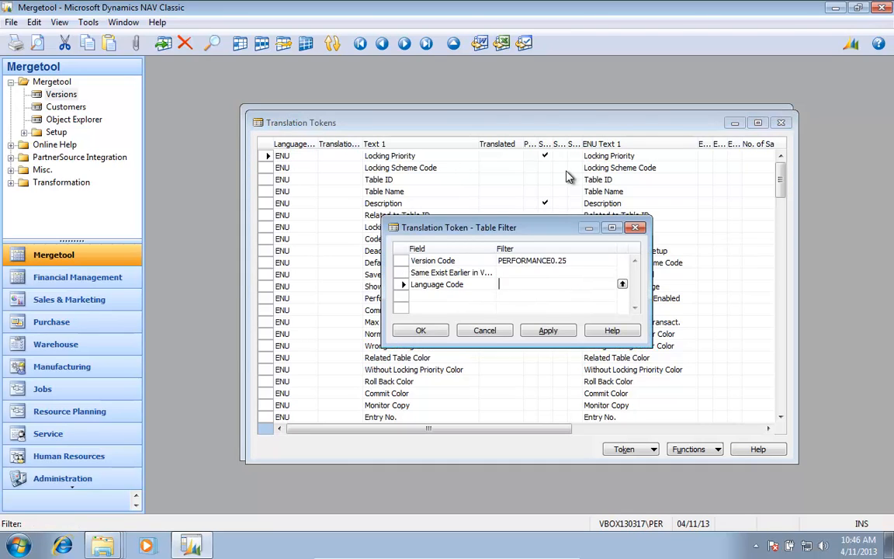
key("Return")
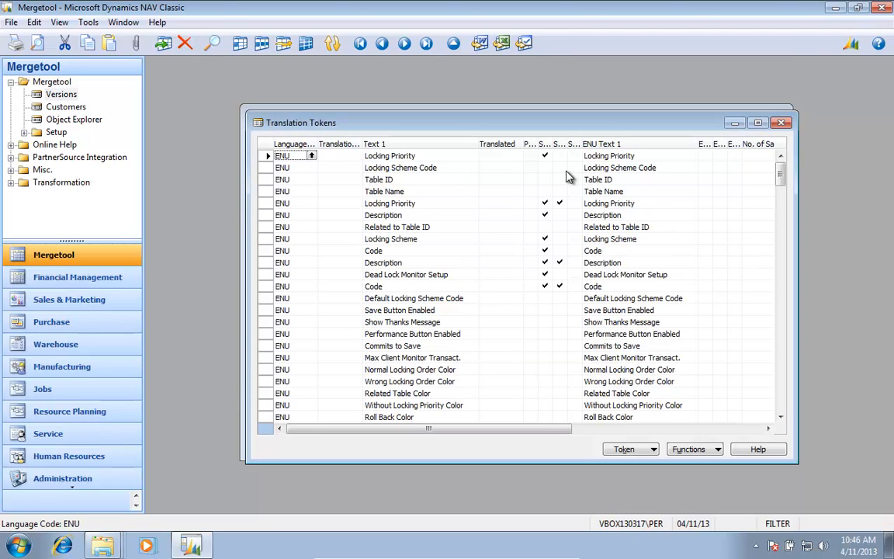
Check the unfiltered token list for repeated texts such as Description and Code, and close the list.
key("ctrl+a")
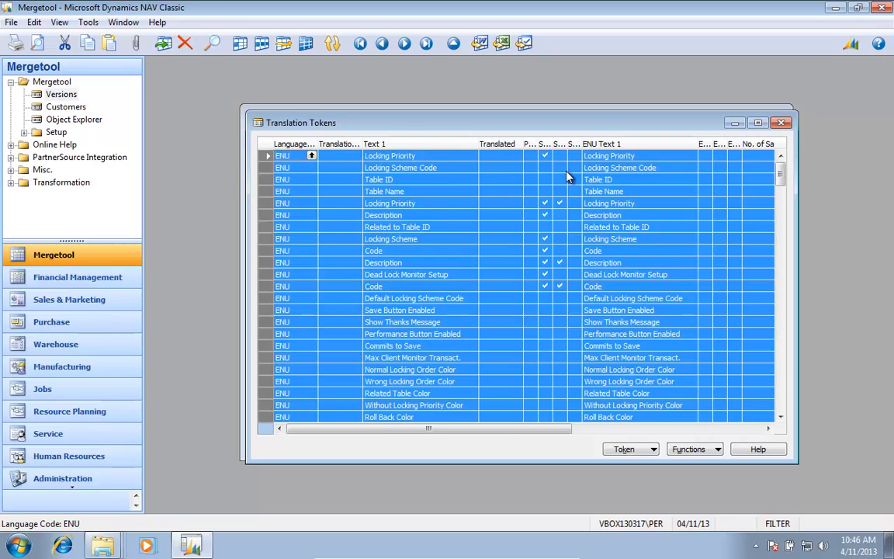
key("Tab")
key("Tab")
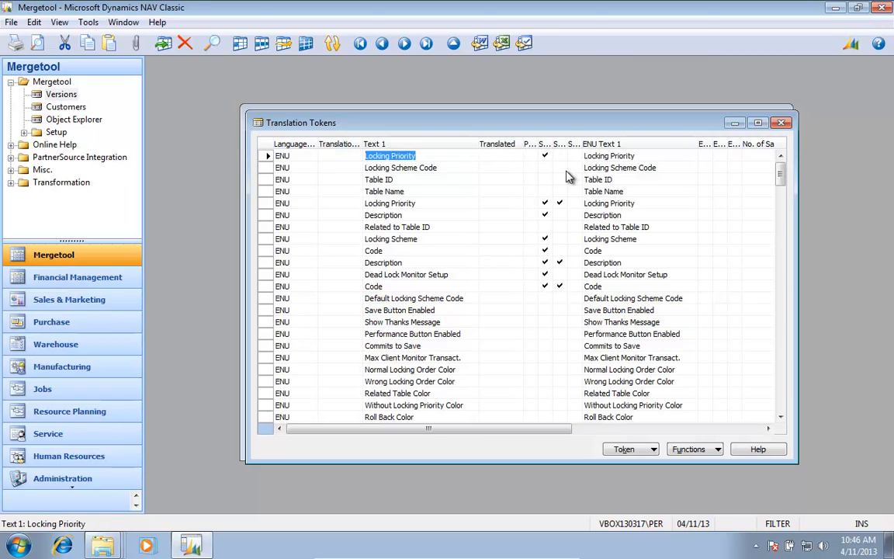
key("Down")
key("Down")
key("Down")
key("Down")
key("Down")
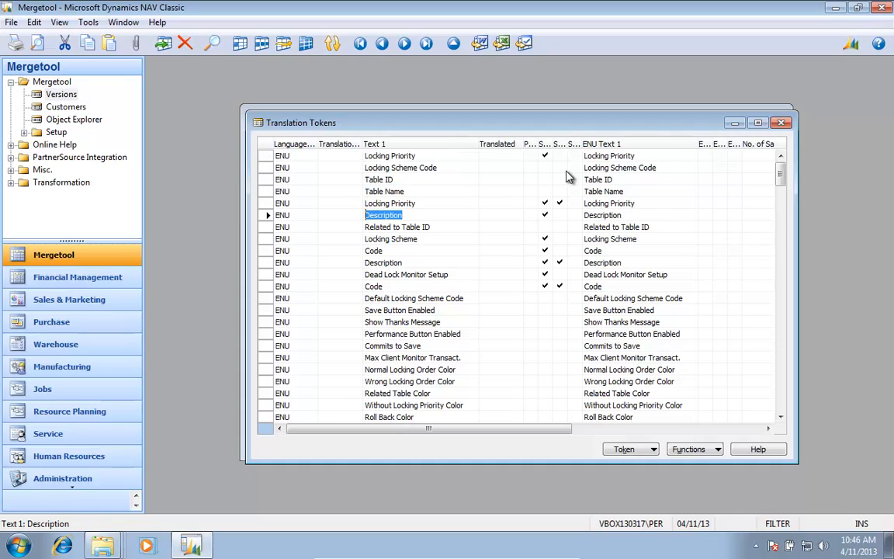
key("Down")
key("Down")
key("Down")
key("Down")
key("Down")
key("Down")
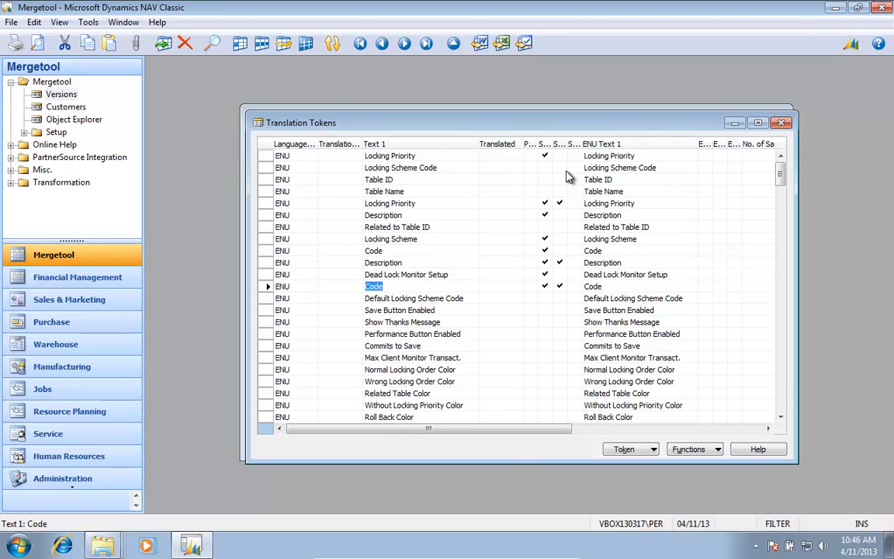
key("Escape")
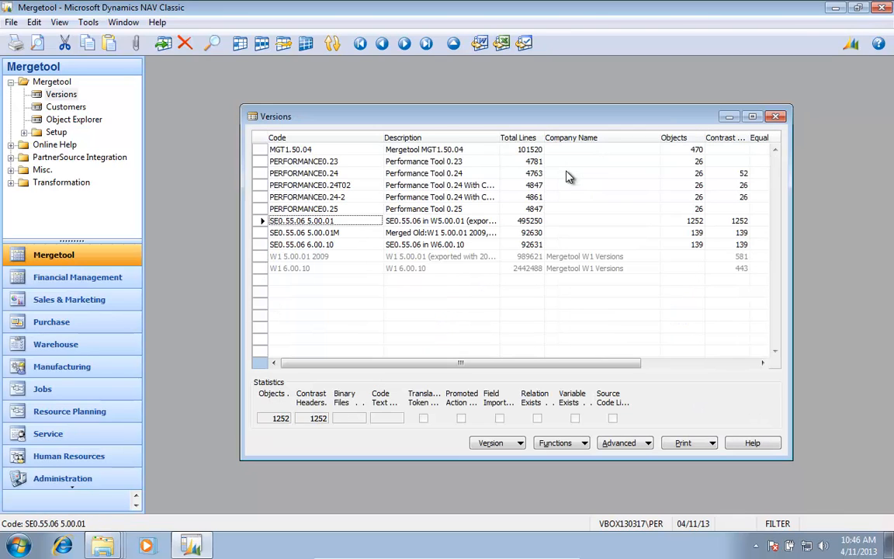
Add a new version with the code W16.00.10-TRANS to the Versions list.
key("Down")
key("Down")
key("Down")
key("Down")
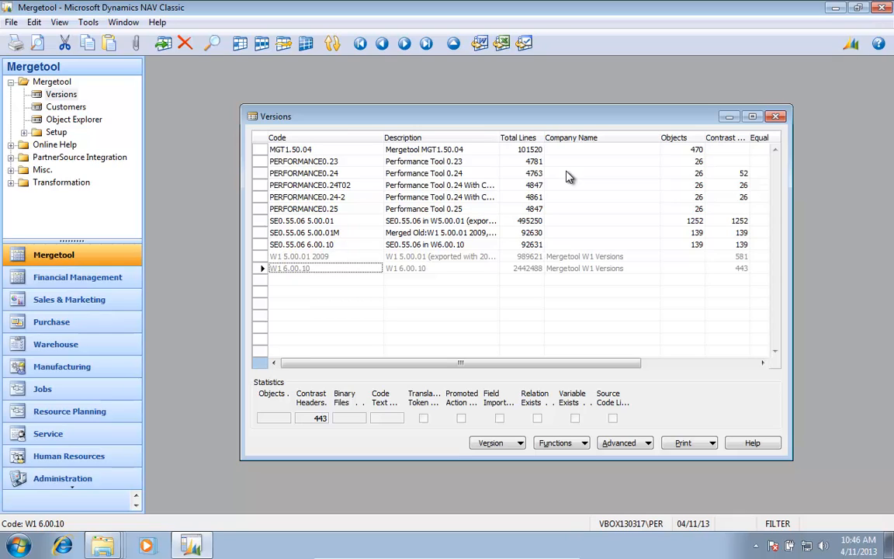
key("F2")
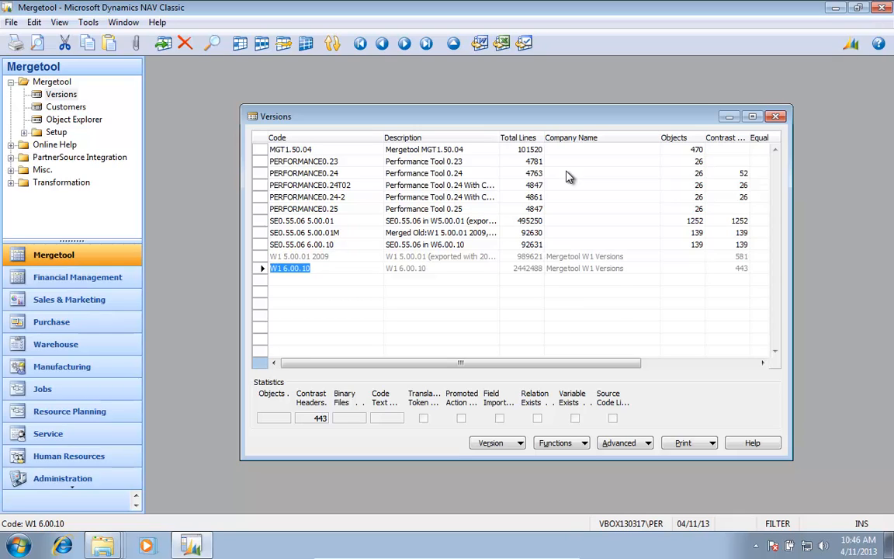
key("F3")
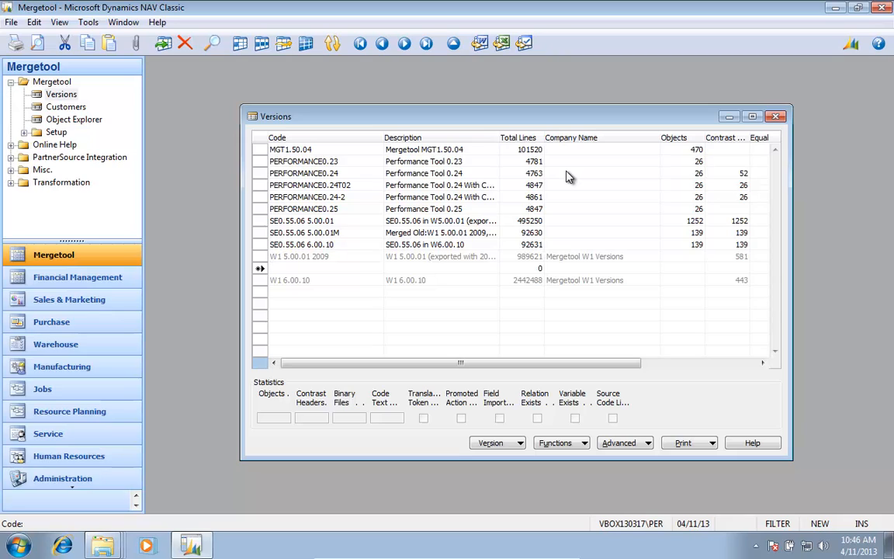
type("W16.00.10-trans")
key("Tab")
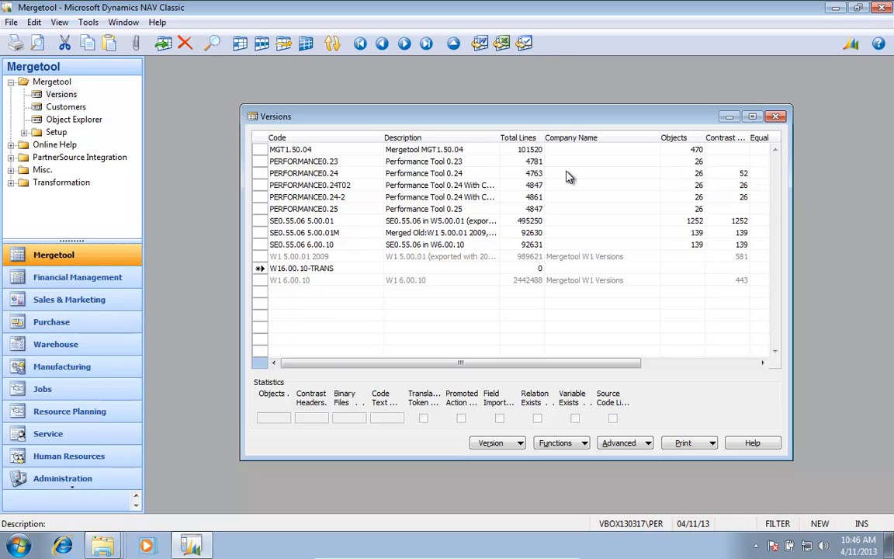
Correct the new version's code to W1 6.00.10-TRANS and set its description to Translation.
key("shift+Tab")
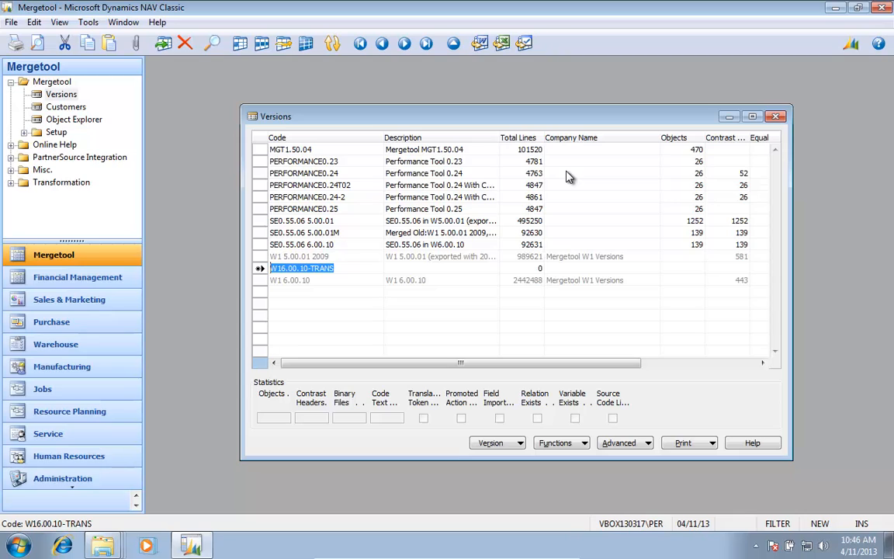
key("Home")
key("Right")
key("Right")
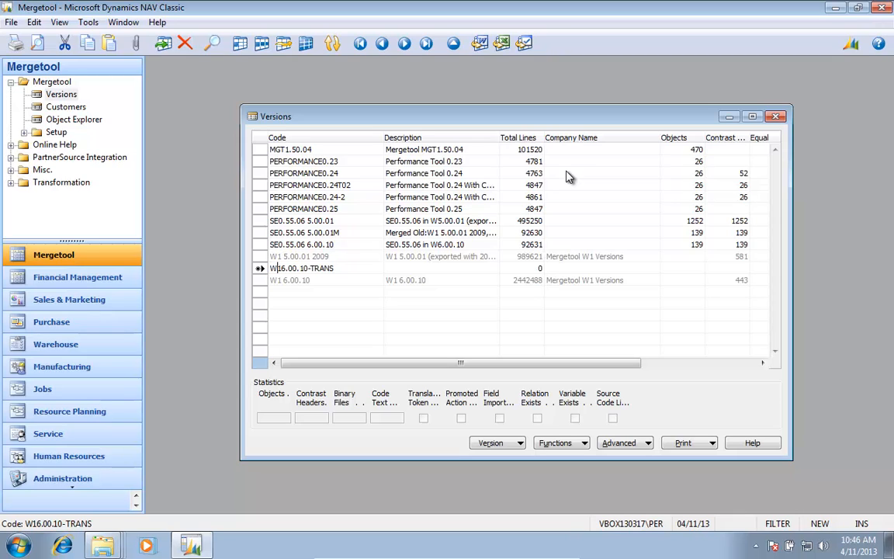
key("Delete")
type("5")
key("Delete")
type("6")
key("Tab")
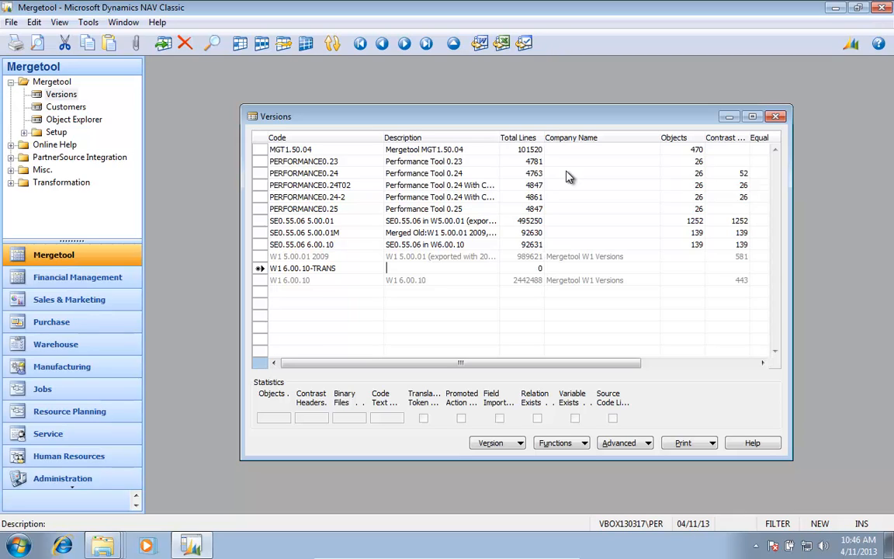
type("Translation")
key("Tab")
key("shift+Tab")
key("shift+Tab")
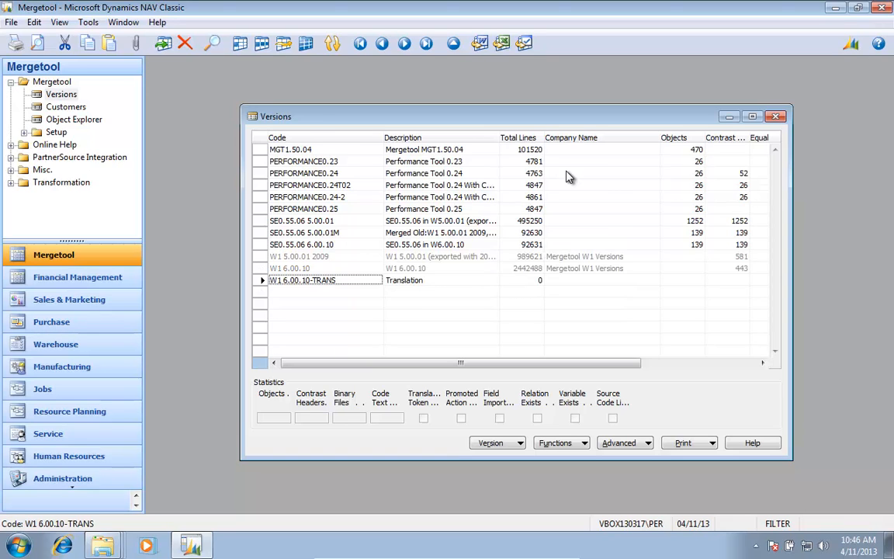
Import the translation file C:\Mergetool\W1 6.00.10-t.txt into the W1 6.00.10-TRANS version with language code ENU.
key("alt+a")
key("Up")
key("Up")
key("Up")
key("Up")
key("Right")
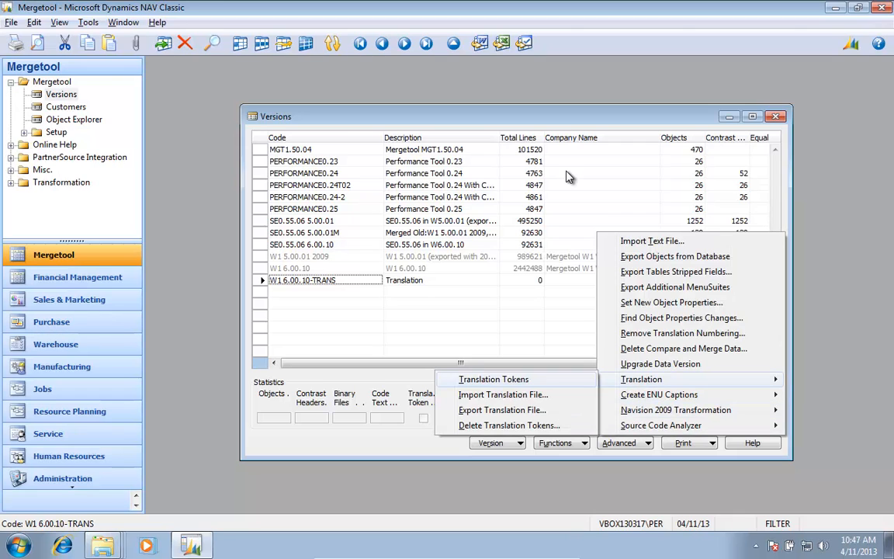
key("Down")
key("Return")
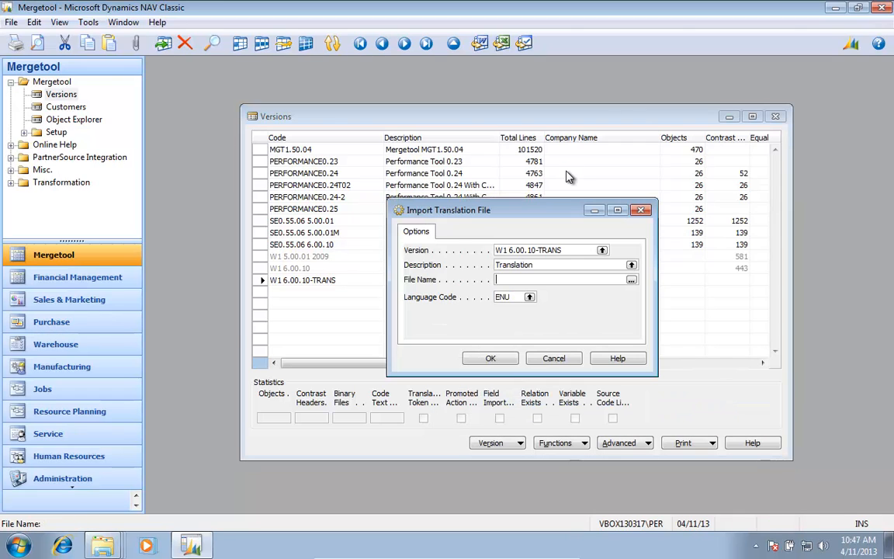
key("shift+F2")
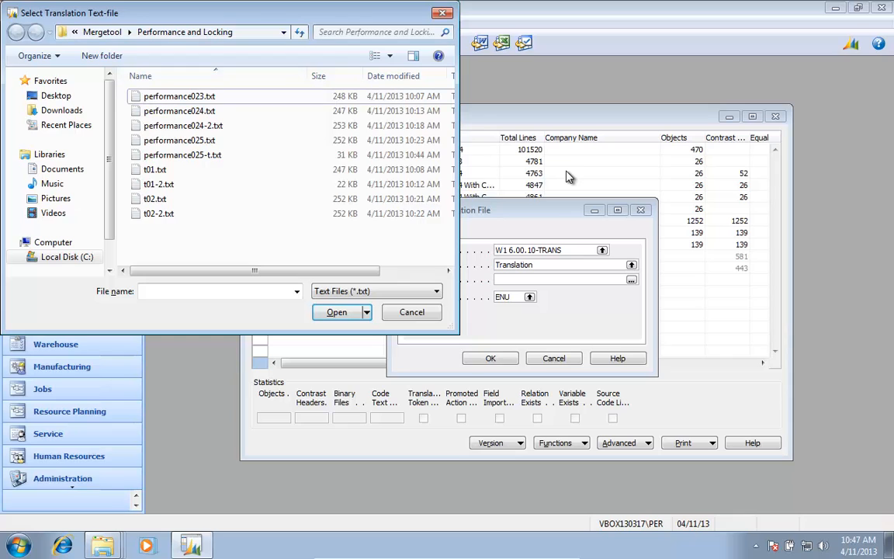
key("alt+Up")
key("Down")
key("Down")
key("Down")
key("Down")
key("Down")
key("Down")
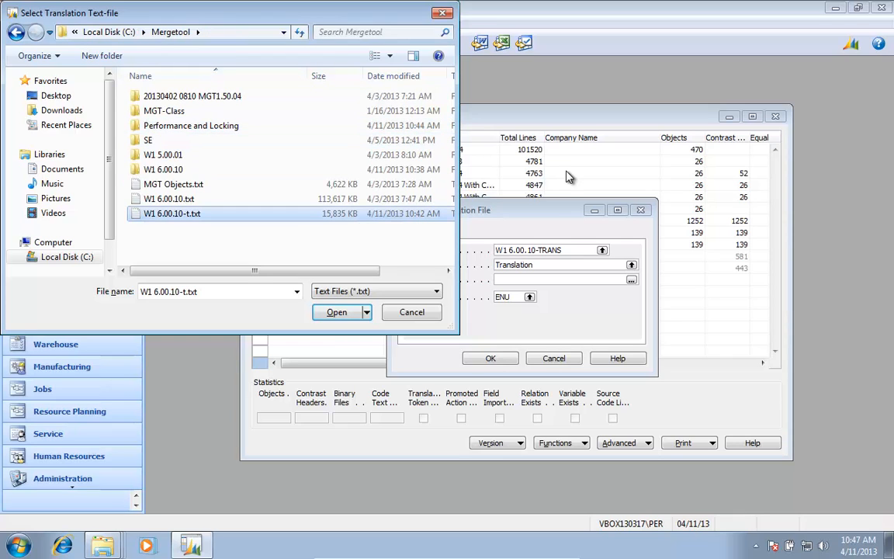
key("Return")
key("Return")
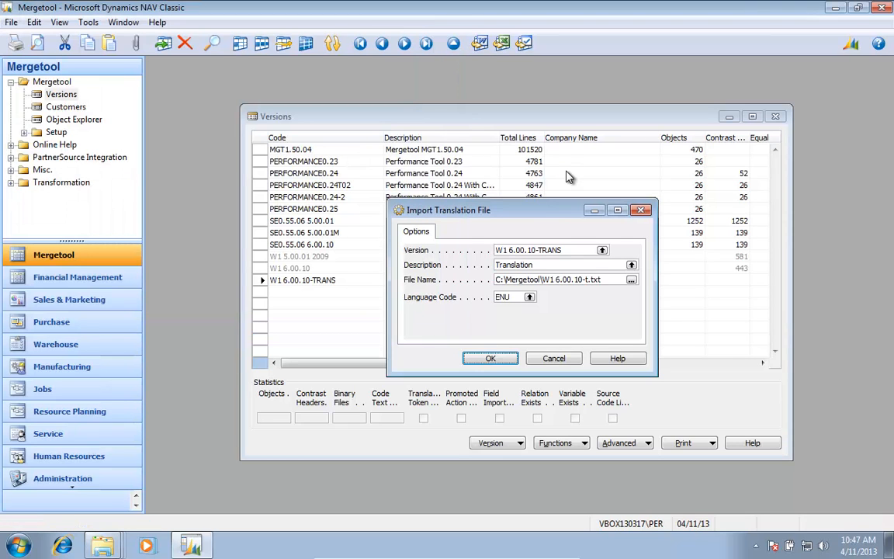
key("Return")
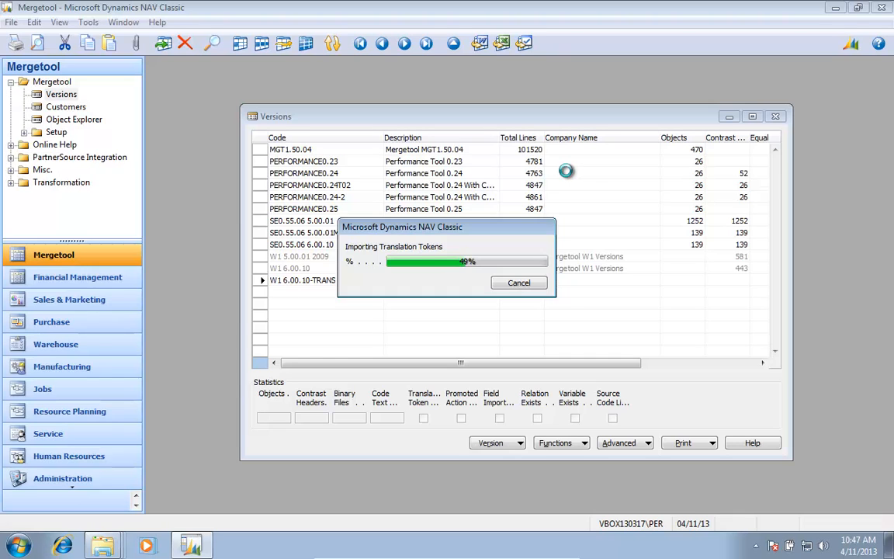
Open W1 6.00.10-t.txt in Notepad, compare the T3-P8629 caption lines for languages 1031 and 1033, and return to Mergetool.
key("alt+Tab")
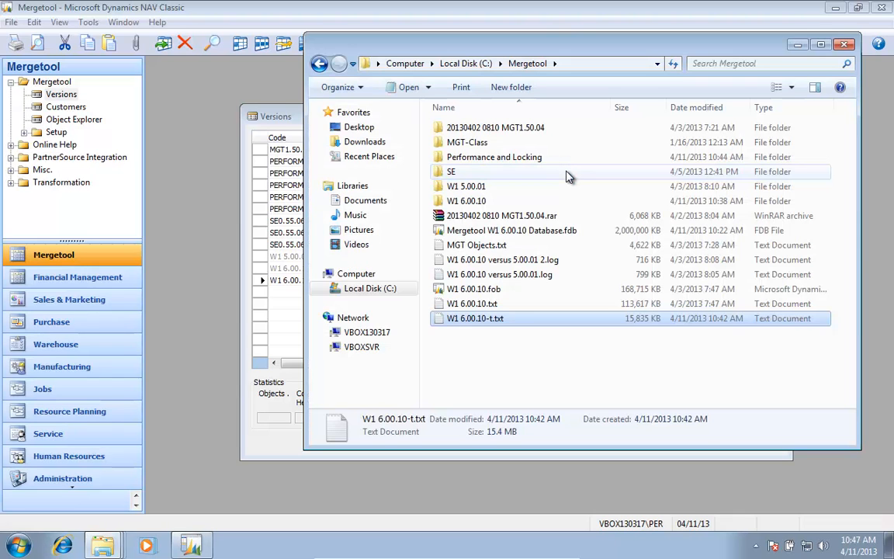
key("Return")
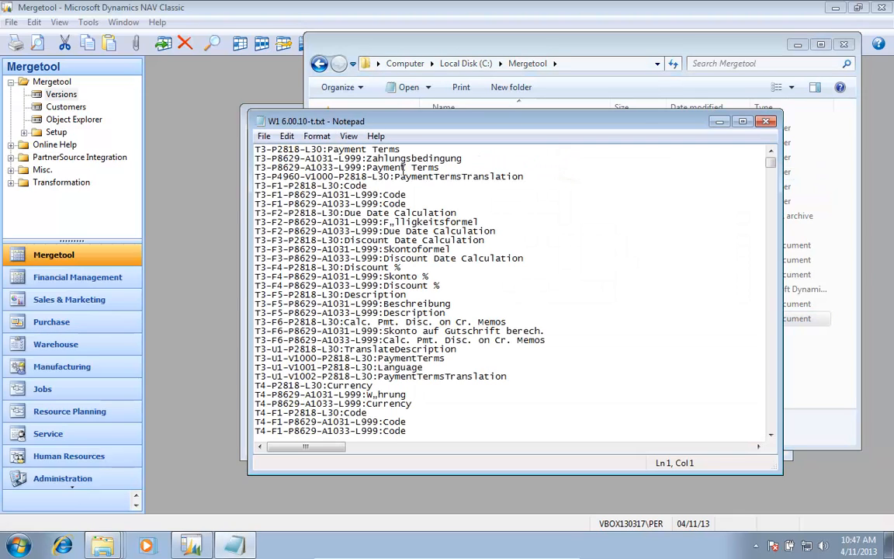
left_click_drag(299, 158, 256, 162)
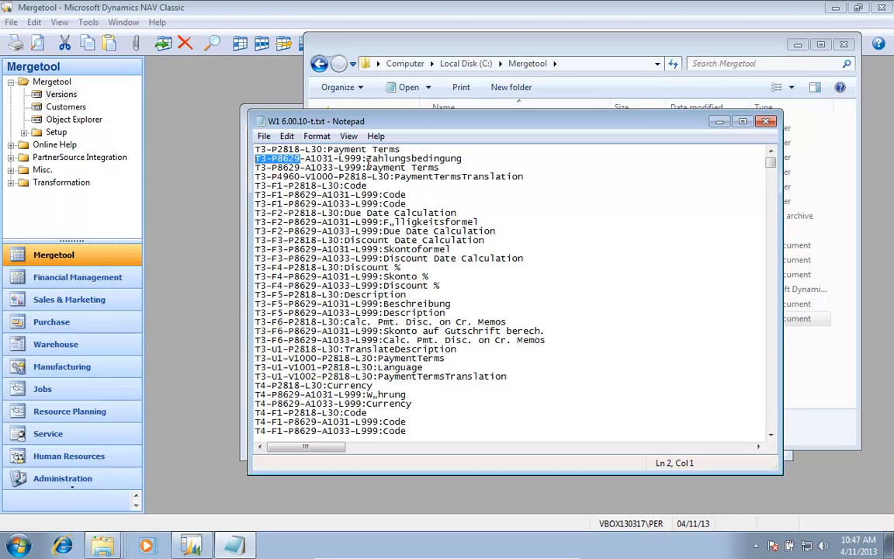
left_click_drag(367, 168, 440, 168)
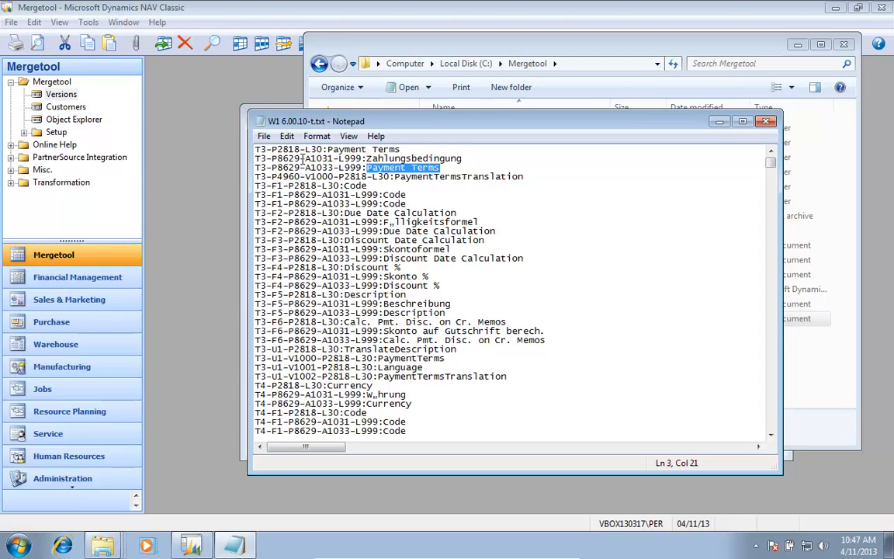
left_click_drag(301, 159, 257, 159)
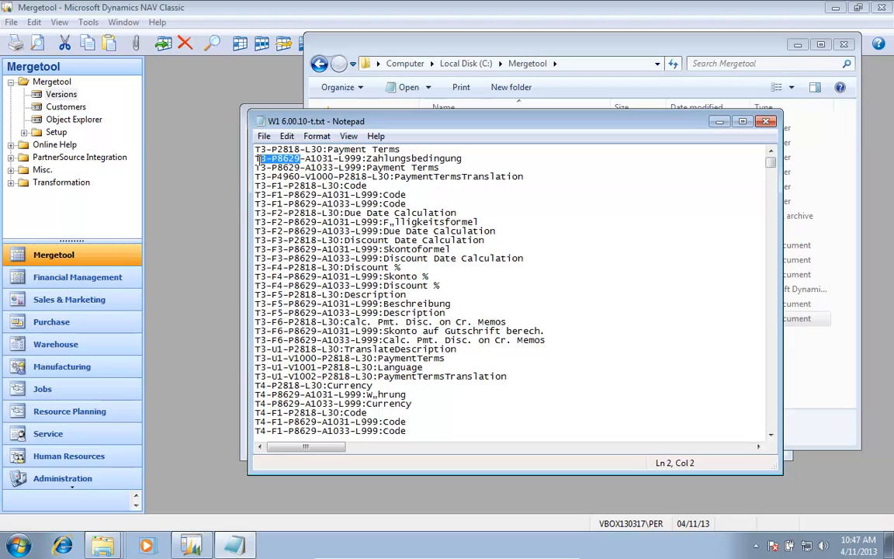
key("alt+Tab")
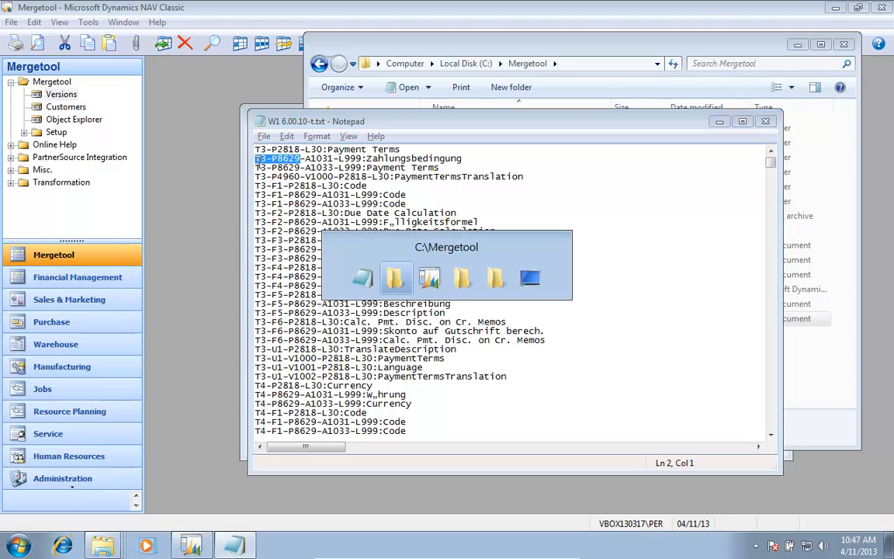
key("alt+Tab")
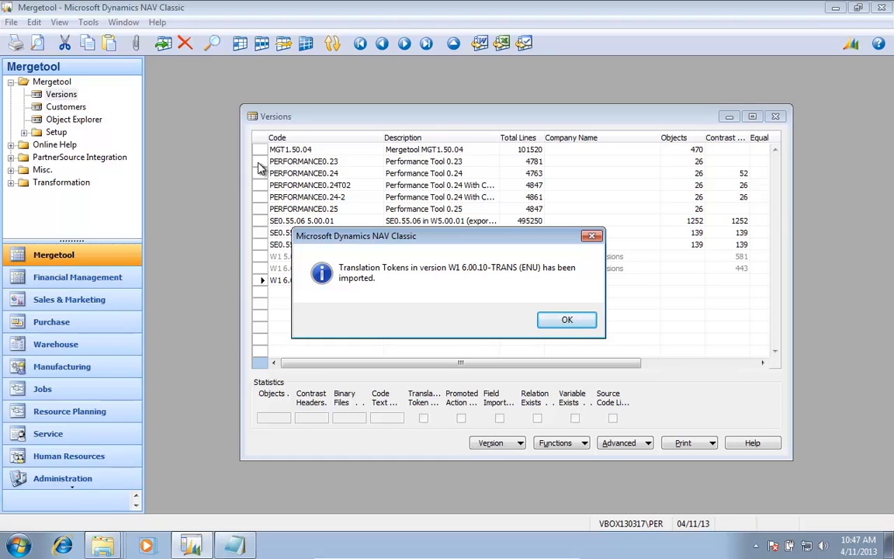
key("Return")
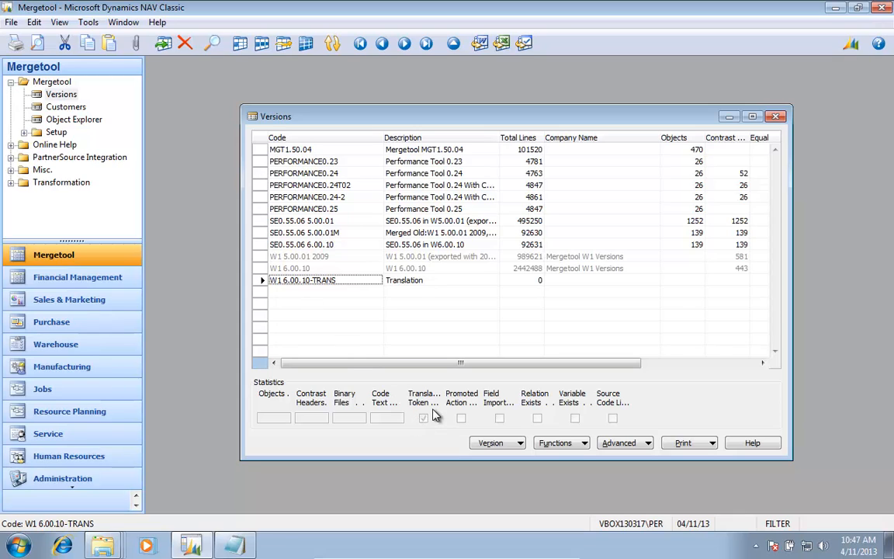
Import the same W1 6.00.10-t.txt translation file into W1 6.00.10-TRANS with language code DEU.
left_click(629, 443)
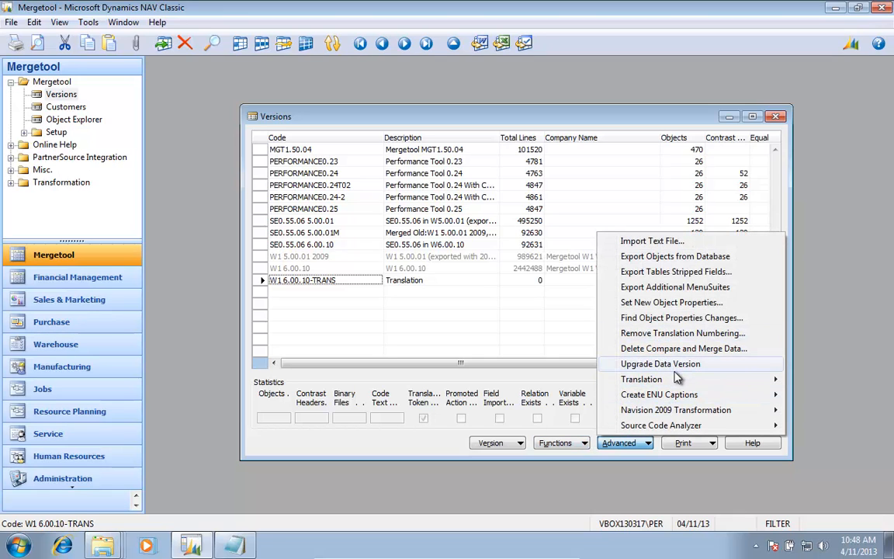
mouse_move(676, 379)
left_click(483, 395)
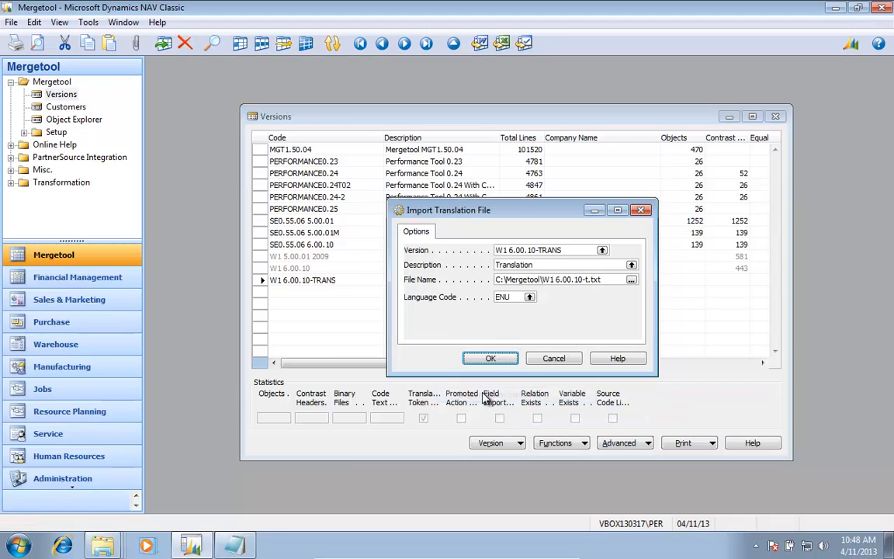
left_click(511, 297)
type("d")
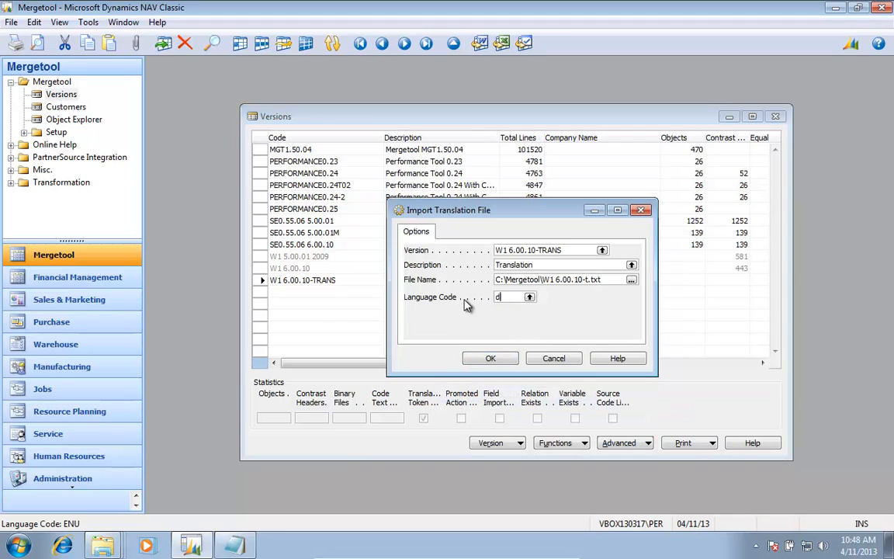
type("eu")
key("Return")
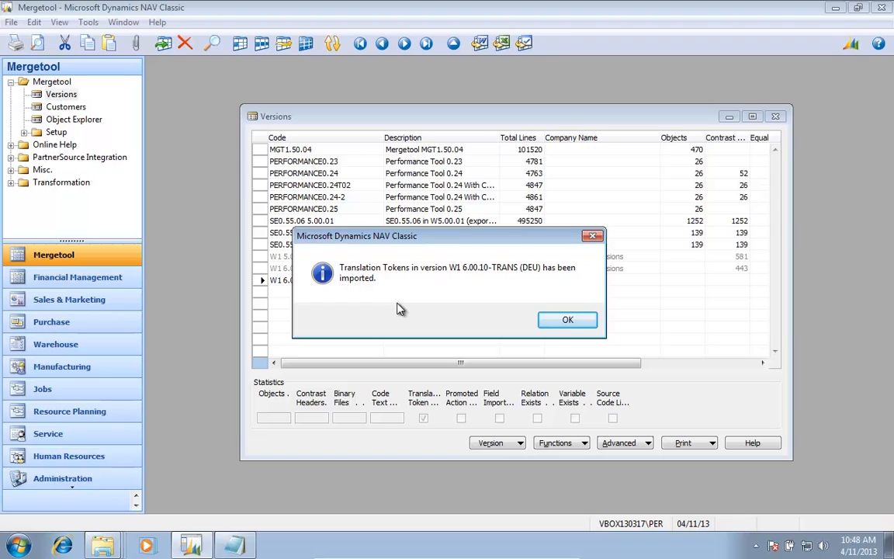
key("Return")
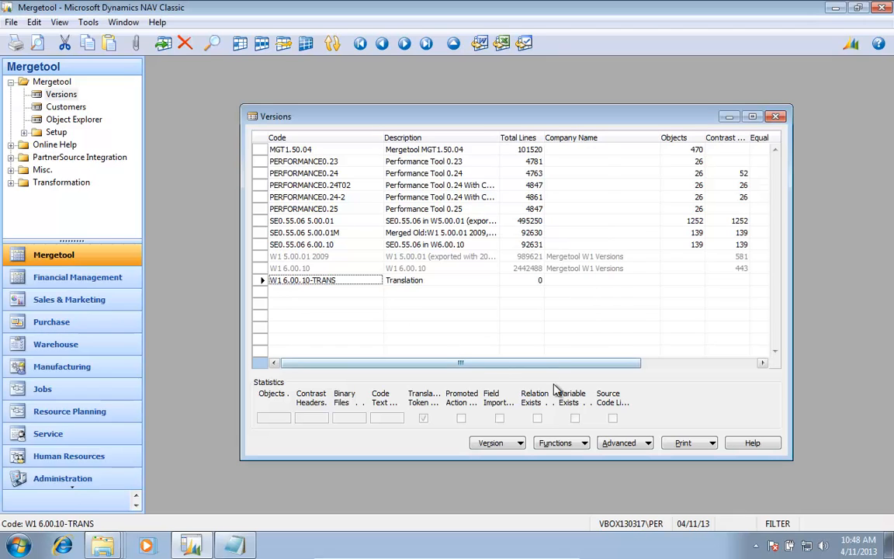
Run Update Exist In on all translation tokens of W1 6.00.10-TRANS and close the token list.
left_click(634, 449)
mouse_move(619, 383)
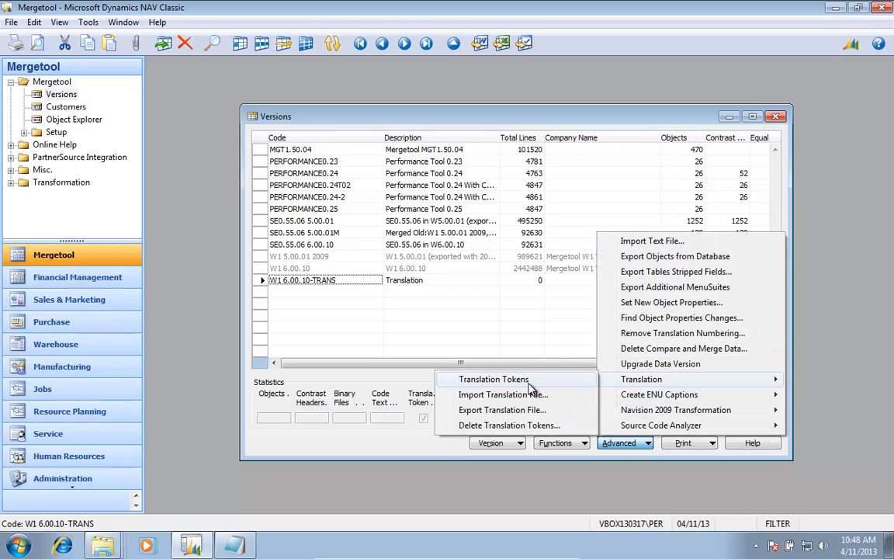
left_click(526, 381)
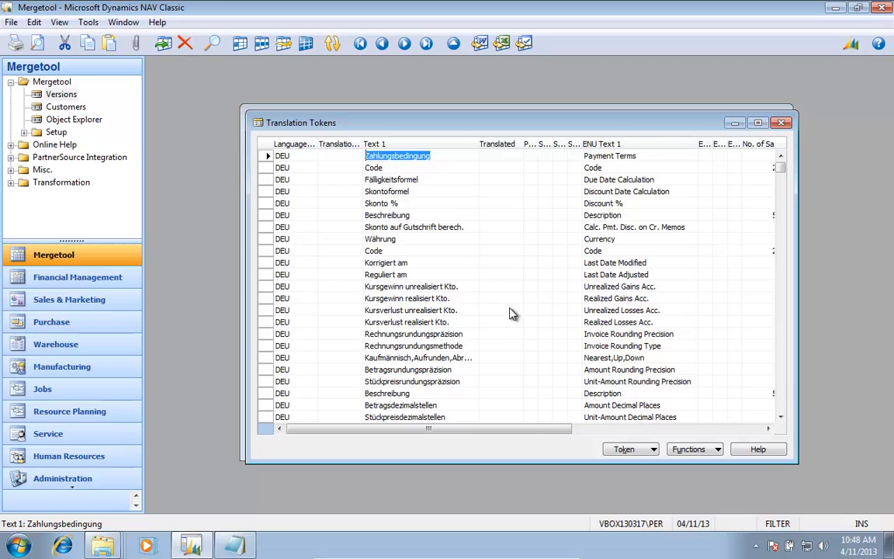
key("ctrl+a")
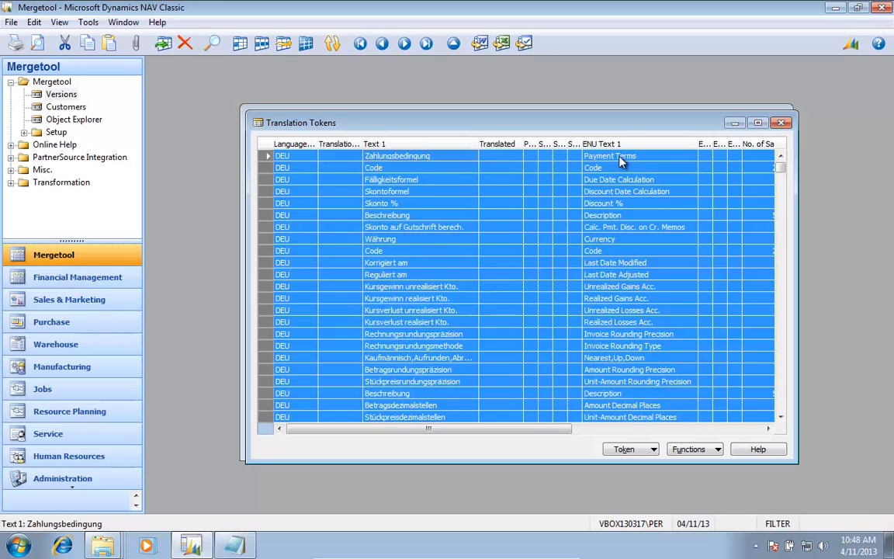
left_click(688, 448)
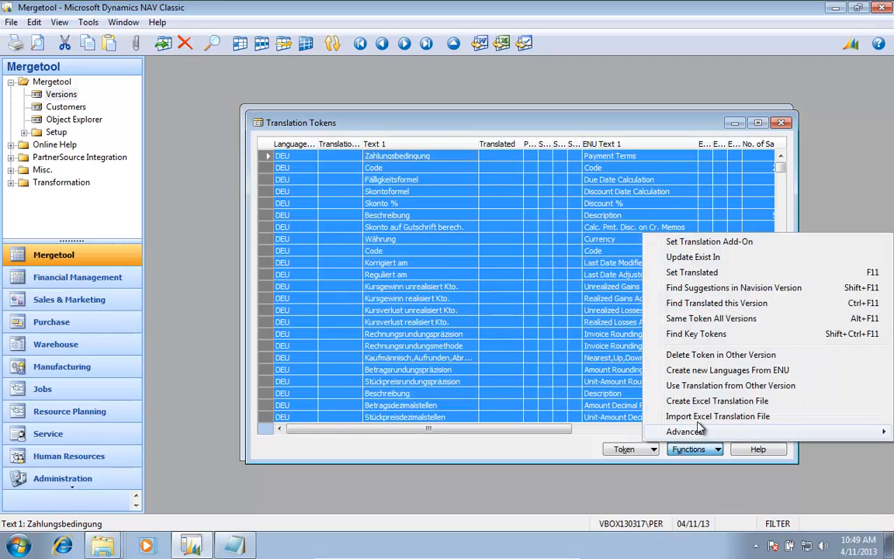
left_click(715, 257)
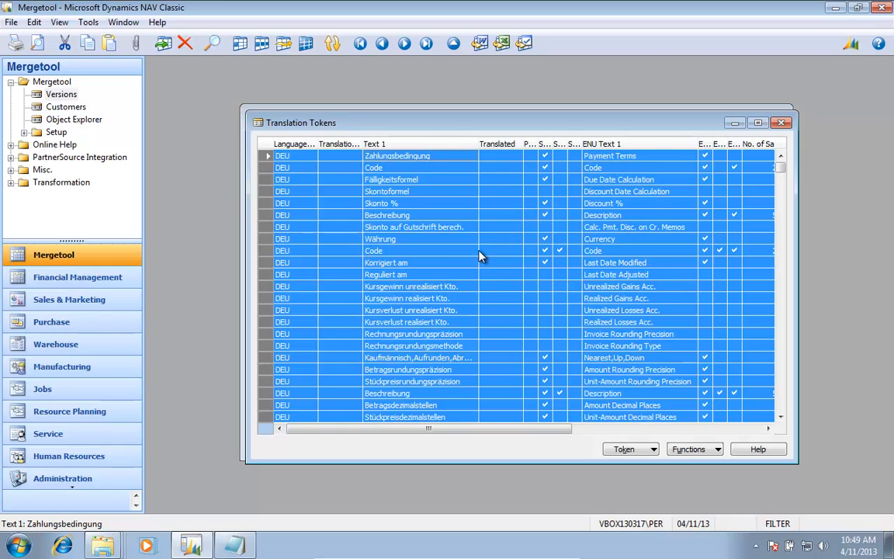
key("Escape")
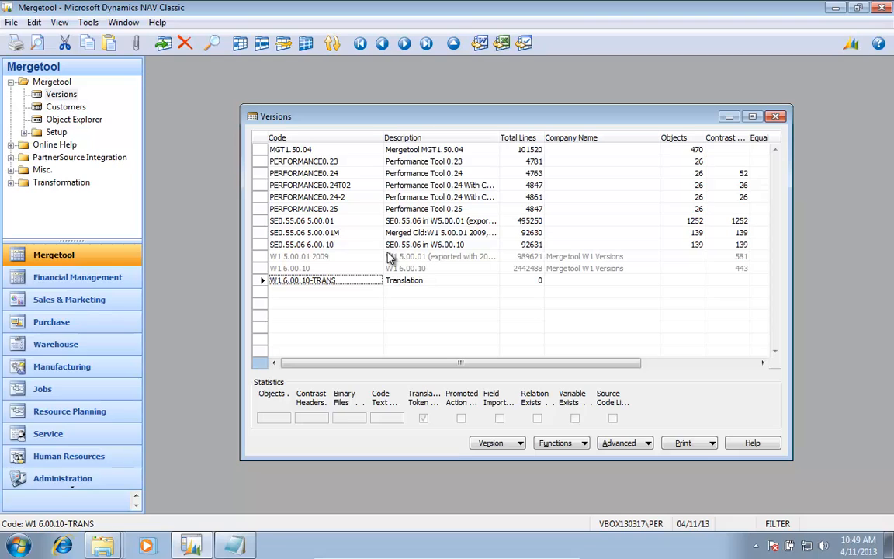
Open the translation tokens of the PERFORMANCE0.25 version.
left_click(326, 222)
key("Up")
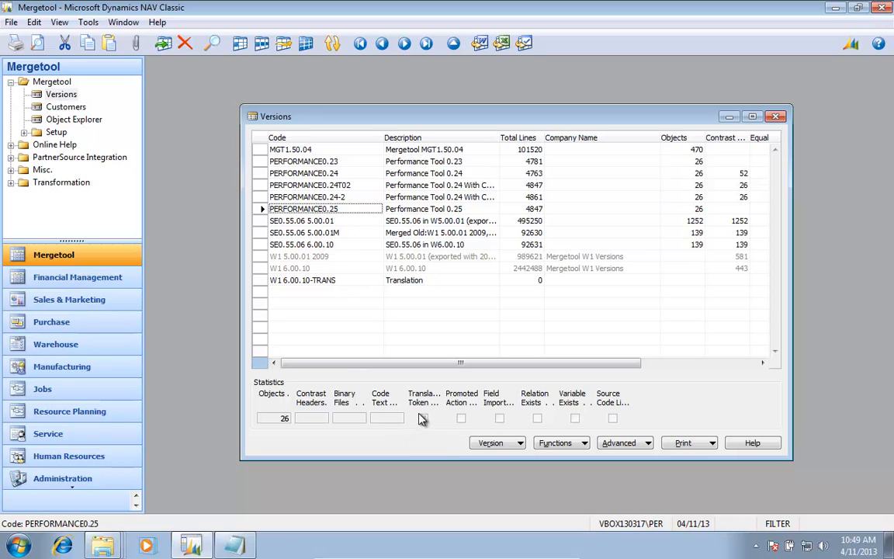
left_click(619, 443)
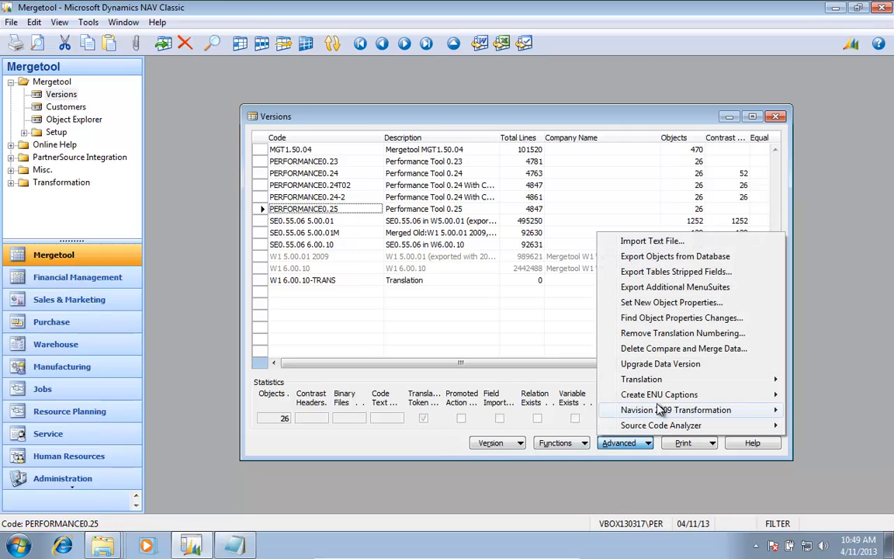
mouse_move(613, 379)
left_click(504, 378)
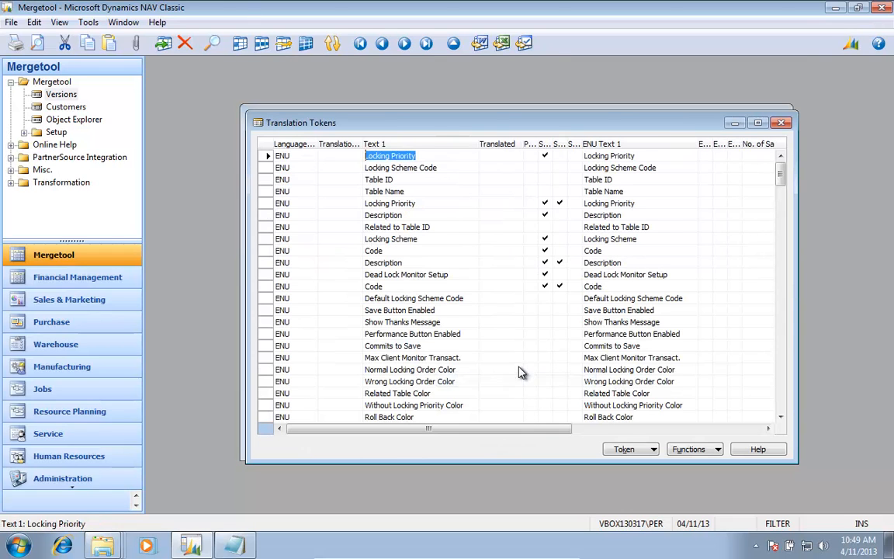
Run Delete Token in Other Version on all tokens, with version PERFORMANCE0.25 and From Version W1 6.00.10-TRANS.
key("shift+Tab")
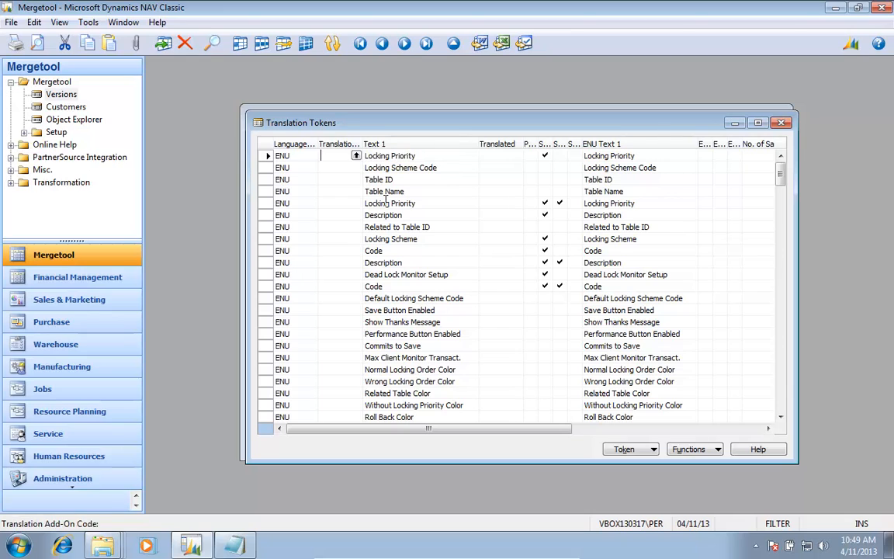
key("shift+Tab")
key("Down")
key("Up")
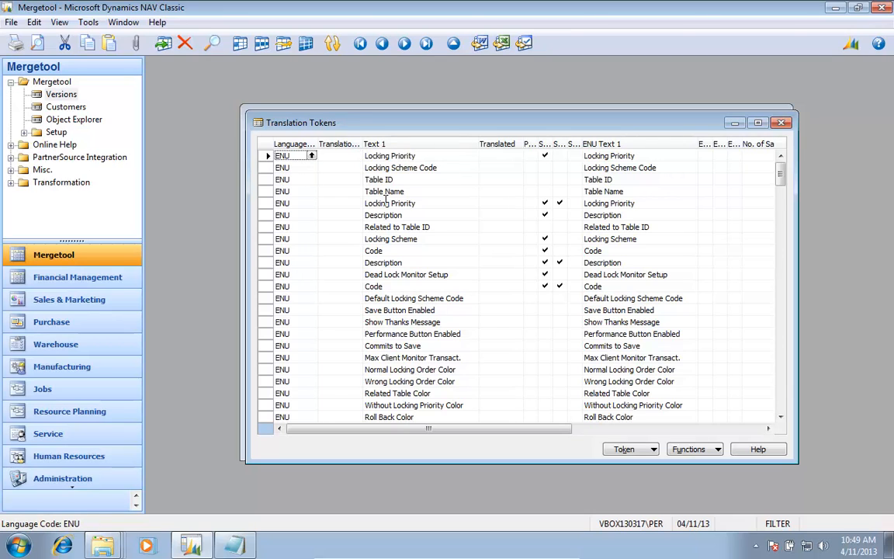
key("ctrl+a")
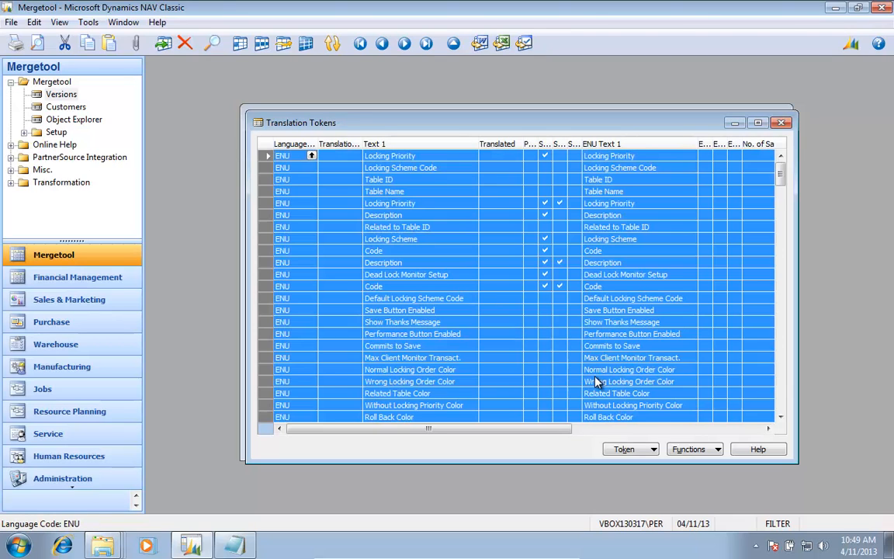
left_click(692, 448)
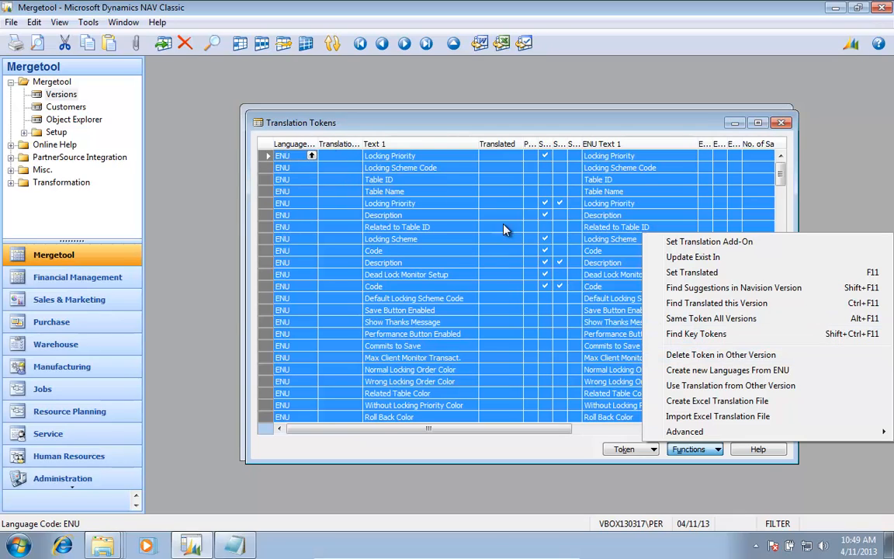
left_click(721, 355)
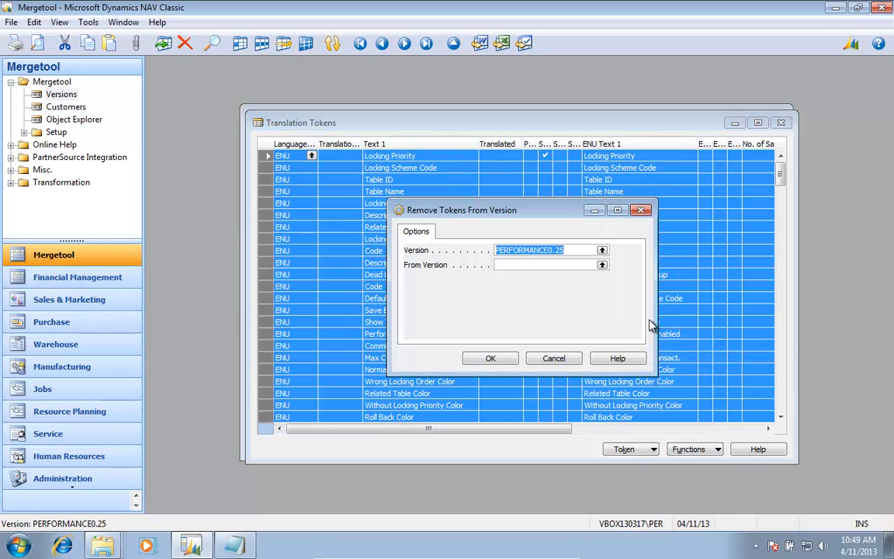
left_click(603, 265)
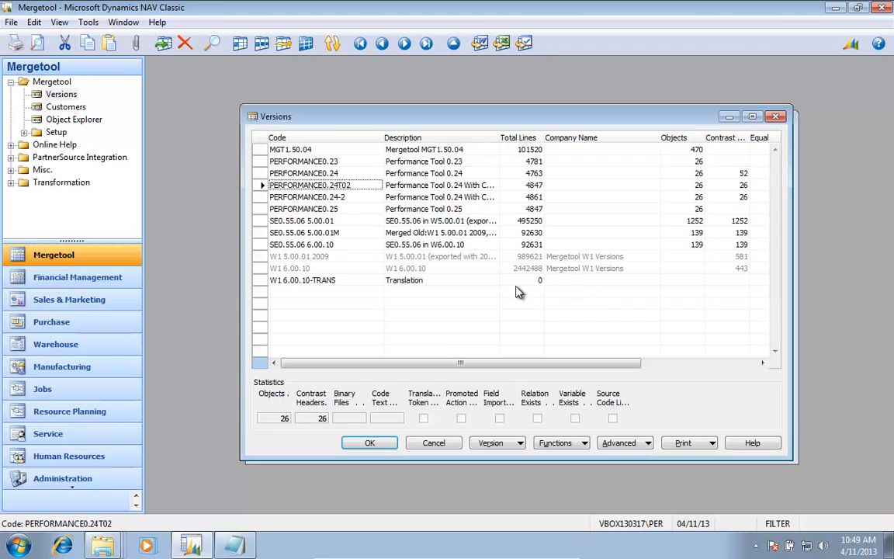
left_click(341, 280)
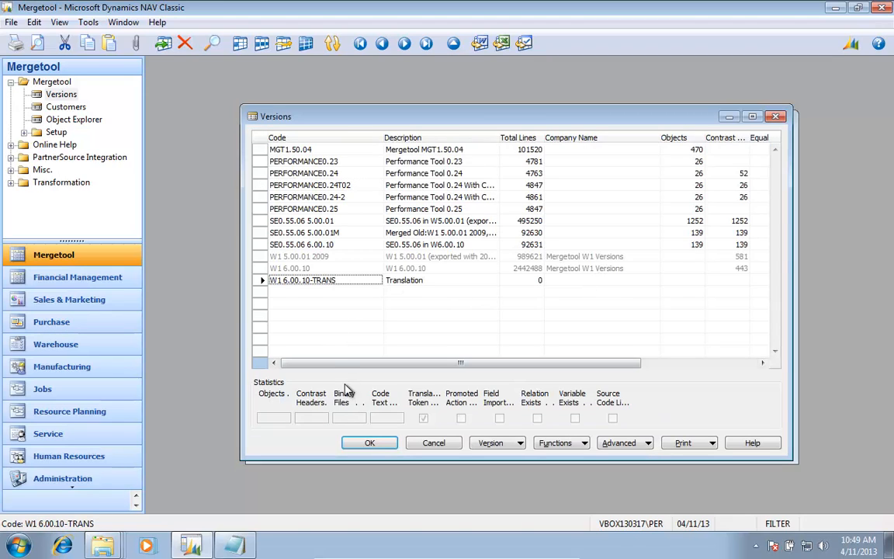
left_click(370, 442)
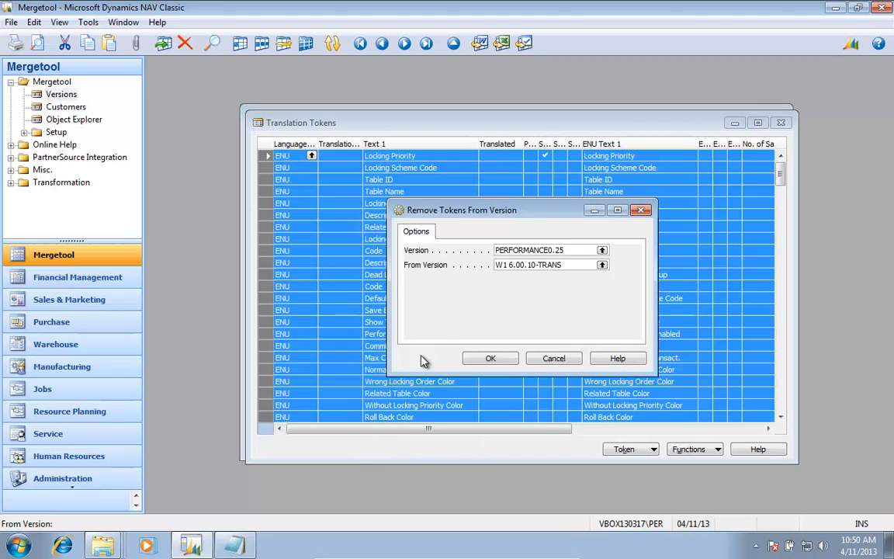
left_click(490, 360)
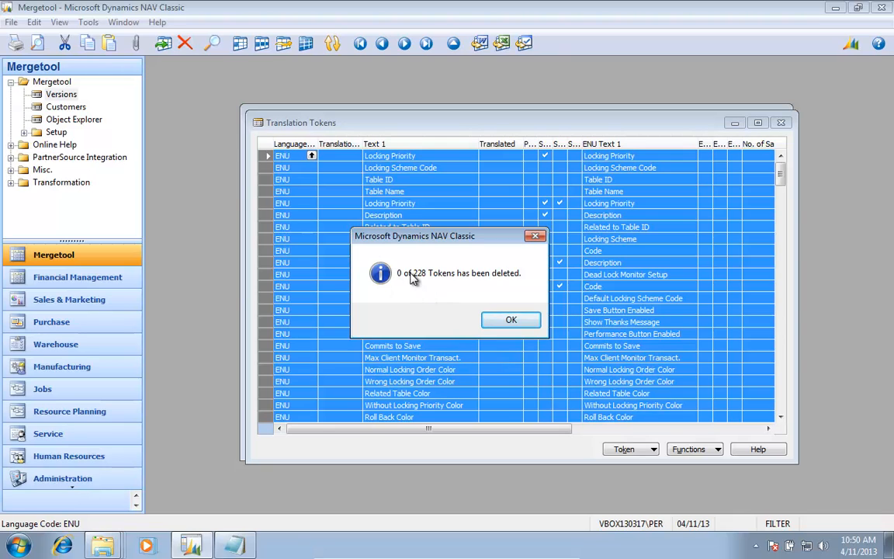
left_click(510, 319)
Create new language tokens from ENU for all selected tokens, choosing only DEU, German (Germany), instead of all translated languages.
left_click(692, 451)
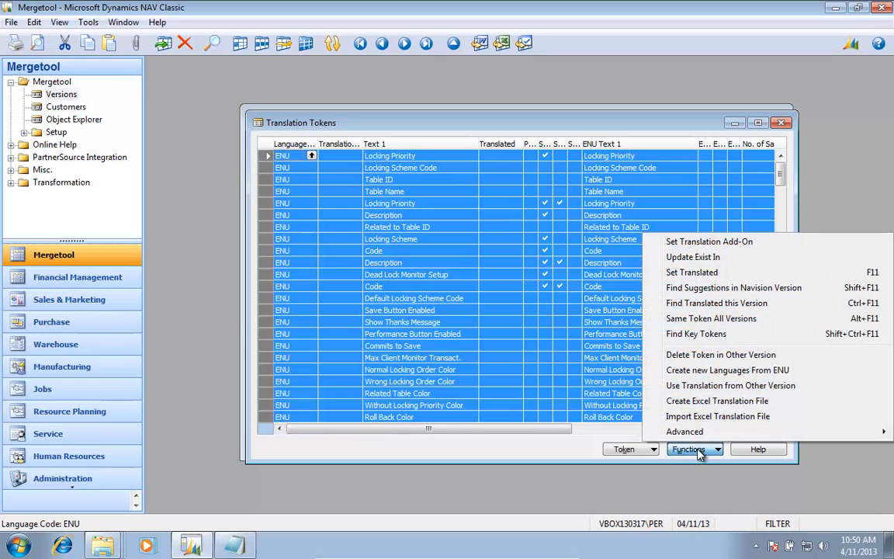
left_click(727, 371)
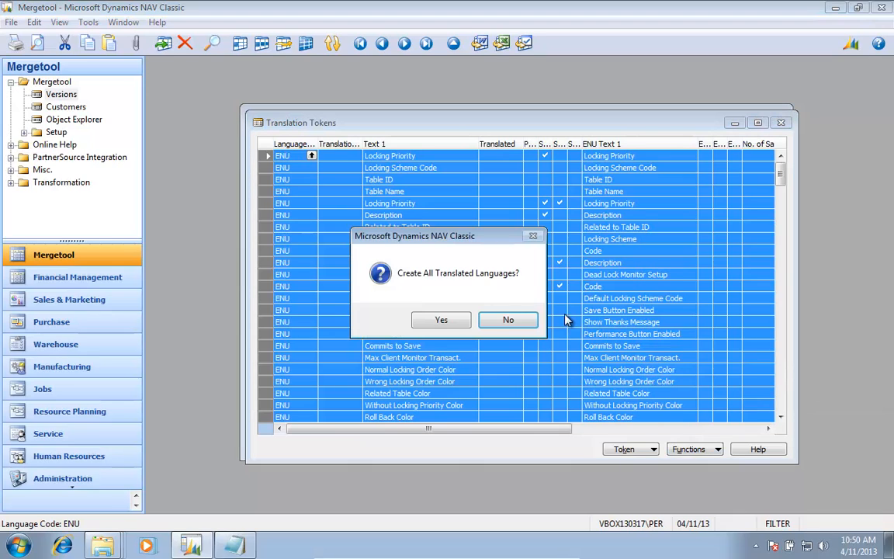
left_click(512, 321)
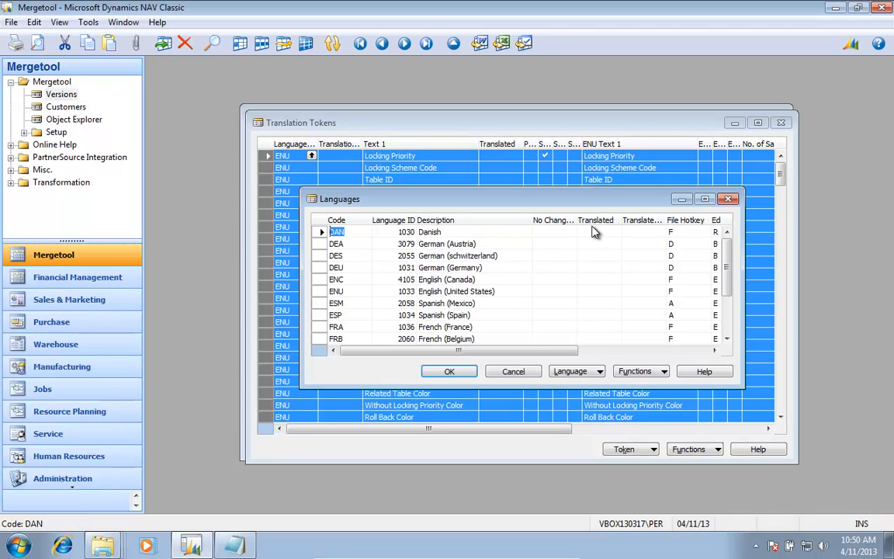
left_click(342, 267)
left_click(449, 372)
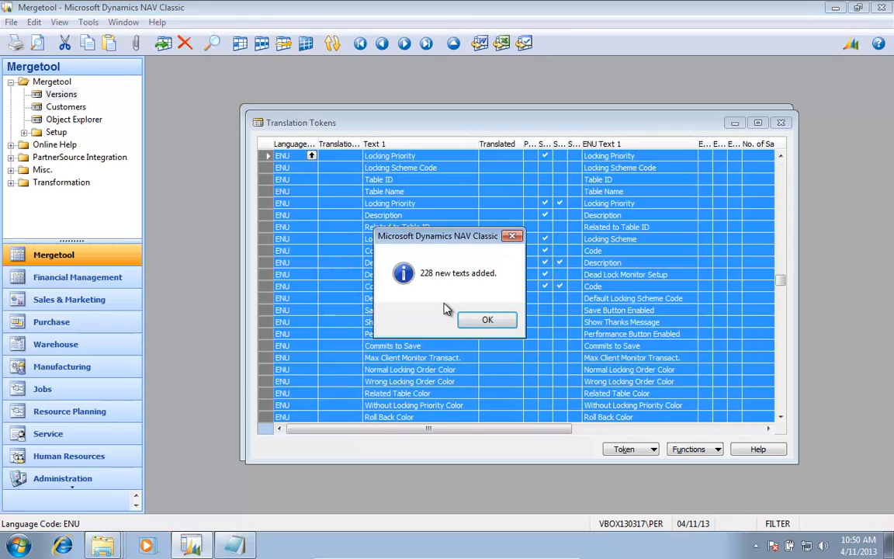
left_click(485, 319)
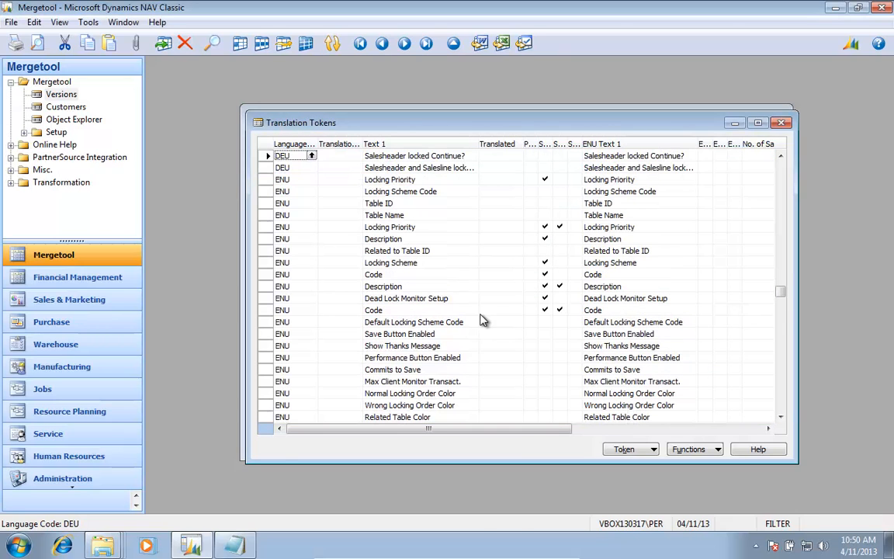
Filter the translation token list to language code DEU.
key("F7")
key("Return")
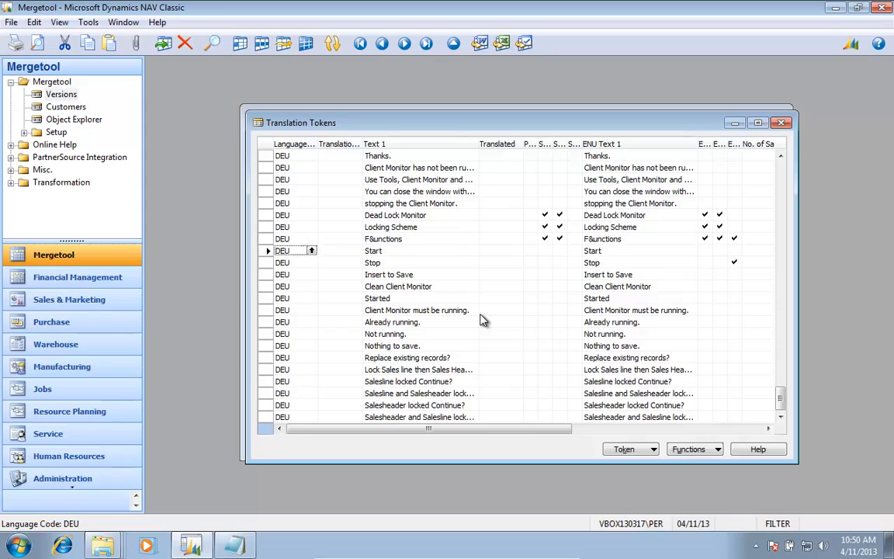
Look through the filtered DEU tokens, checking their texts against the ENU texts and which tokens carry check marks.
key("Up")
key("Up")
key("Up")
key("Up")
key("Up")
key("Up")
key("Up")
key("Up")
key("Up")
key("Up")
key("Up")
key("Up")
key("Up")
key("Up")
key("Up")
key("Up")
key("Up")
key("Up")
key("Up")
key("Up")
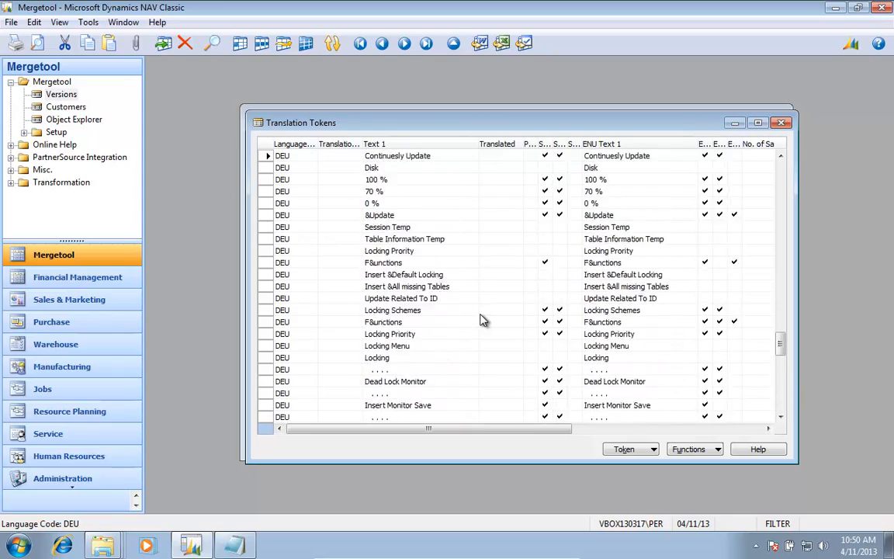
key("Up")
key("Up")
key("Up")
key("Up")
key("Up")
key("Up")
key("Up")
key("Up")
key("Up")
key("Up")
key("Up")
key("Up")
key("Up")
key("Up")
key("Up")
key("Up")
key("Up")
key("Up")
key("Up")
key("Up")
key("Up")
key("Up")
key("Up")
key("Up")
key("Up")
key("Up")
key("Up")
key("Up")
key("Up")
key("Up")
key("Up")
key("Up")
key("Up")
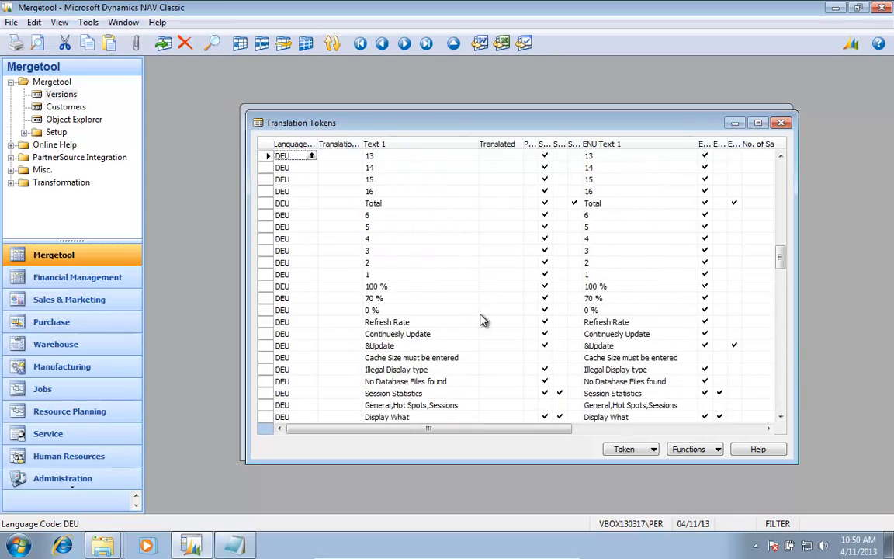
key("Down")
key("Down")
key("Down")
key("Down")
key("Down")
key("Down")
key("Down")
key("Down")
key("Down")
key("Down")
key("Down")
key("Down")
key("Down")
key("Down")
key("Down")
key("Down")
key("Down")
key("Down")
key("Down")
key("Down")
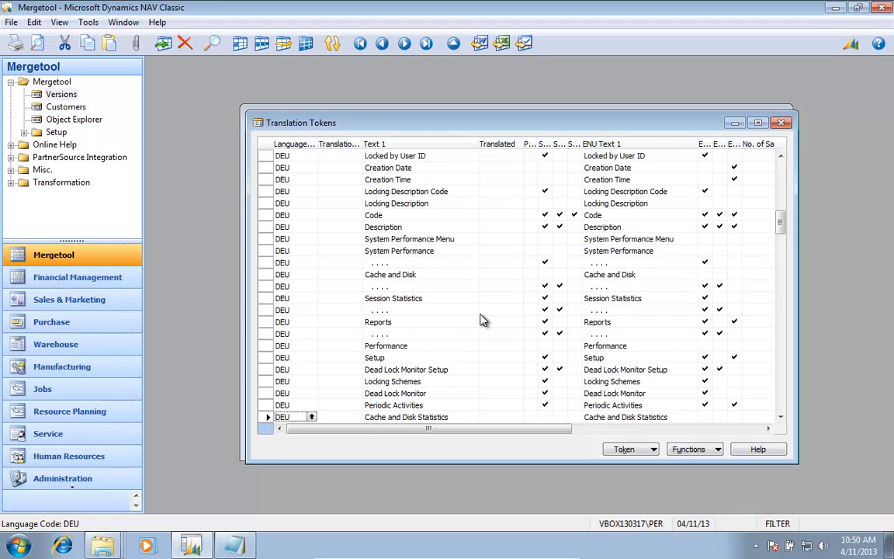
key("Down")
key("Down")
key("Down")
key("Down")
key("Down")
key("Down")
key("Down")
key("Down")
key("Down")
key("Down")
key("Down")
key("Down")
key("Down")
key("Down")
key("Down")
key("Down")
key("Down")
key("Down")
key("Down")
key("Down")
key("Up")
key("Up")
key("Up")
key("Up")
key("Up")
key("Up")
key("Up")
key("Up")
key("Up")
key("Up")
key("Up")
key("Up")
key("Up")
key("Up")
key("Up")
key("Up")
key("Up")
key("Up")
key("Up")
key("Up")
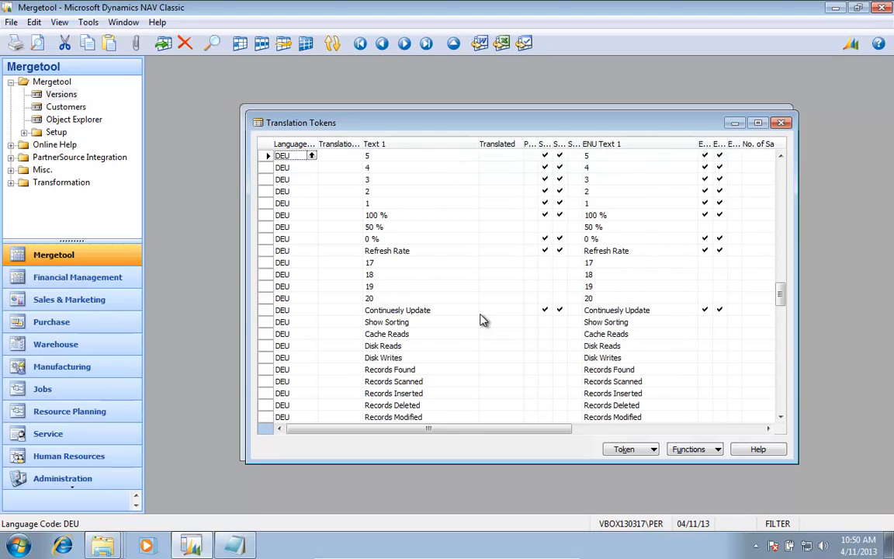
key("Down")
key("Down")
key("Down")
key("Down")
key("Down")
key("Down")
key("Down")
key("Down")
key("Down")
key("Down")
key("Down")
key("Down")
key("Down")
key("Down")
key("Down")
key("Down")
key("Down")
key("Down")
key("Down")
key("Down")
key("Down")
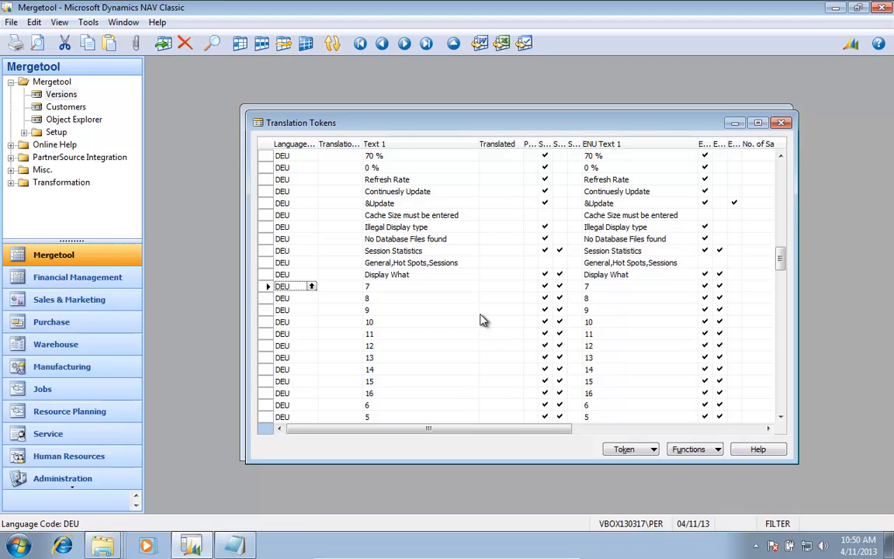
Read through the rest of the DEU tokens, comparing their Text 1 with the ENU Text 1 before translation.
key("Down")
key("Down")
key("Down")
key("Down")
key("Down")
key("Down")
key("Down")
key("Down")
key("Down")
key("Down")
key("Down")
key("Down")
key("Down")
key("Down")
key("Down")
key("Down")
key("Down")
key("Down")
key("Down")
key("Down")
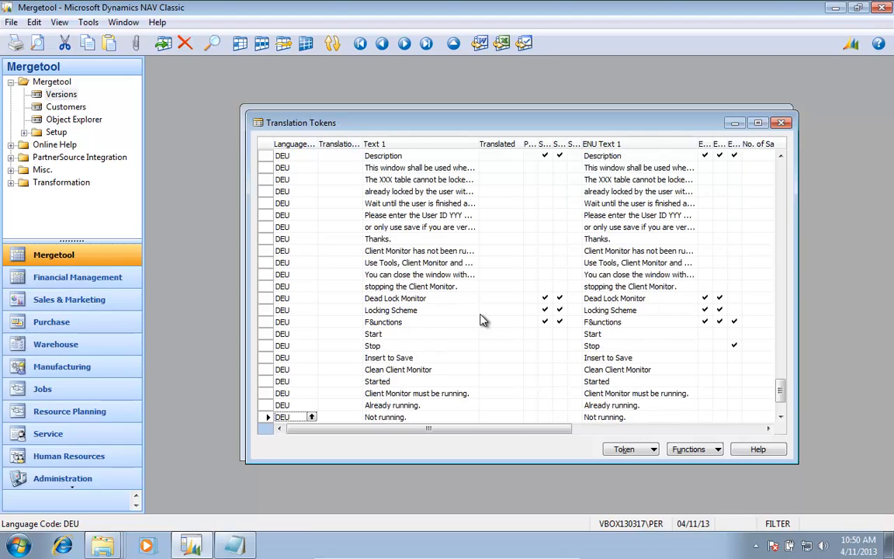
key("Up")
key("Up")
key("Up")
key("Up")
key("Up")
key("Up")
key("Up")
key("Up")
key("Up")
key("Up")
key("Up")
key("Up")
key("Up")
key("Up")
key("Up")
key("Up")
key("Up")
key("Up")
key("Up")
key("Up")
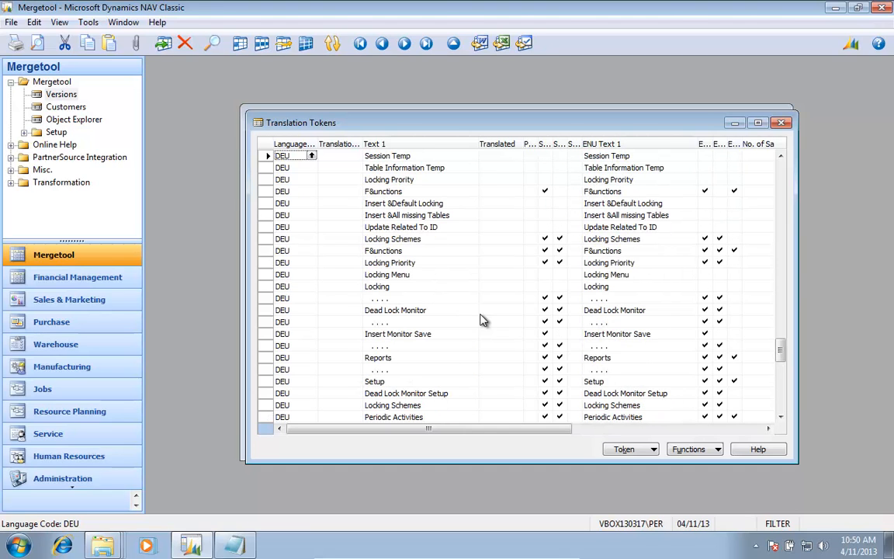
key("Up")
key("Up")
key("Up")
key("Up")
key("Up")
key("Up")
key("Up")
key("Up")
key("Up")
key("Up")
key("Up")
key("Up")
key("Up")
key("Up")
key("Up")
key("Up")
key("Up")
key("Up")
key("Up")
key("Up")
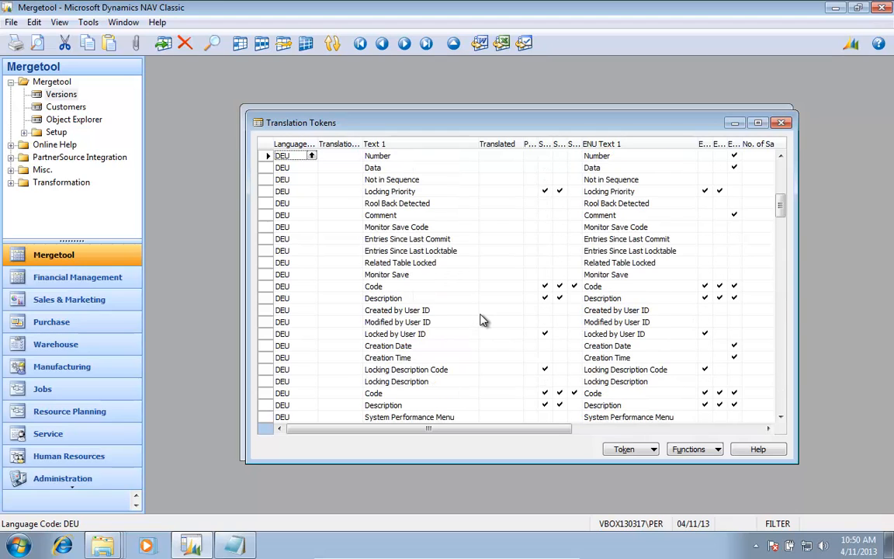
Run Use Translation from Other Version on all DEU tokens, with From Version W1 6.00.10-TRANS and Set Same Text as Translated enabled.
key("ctrl+a")
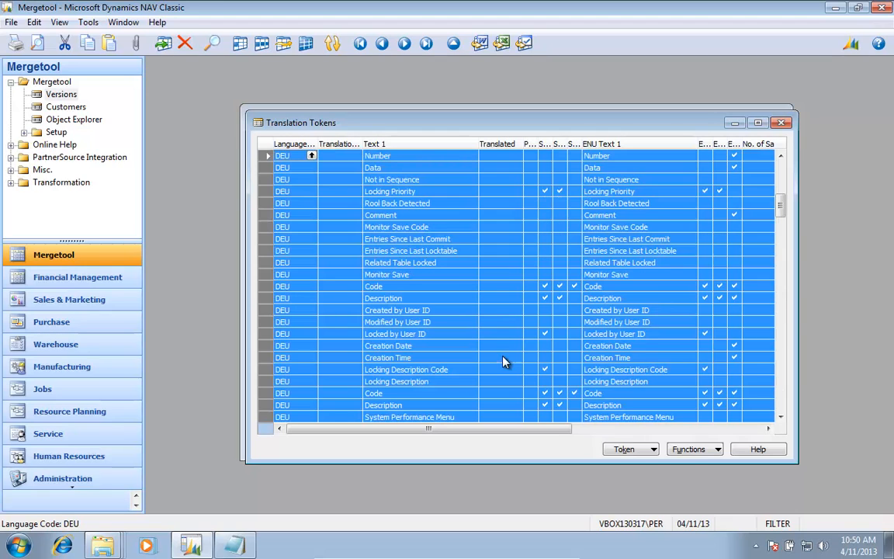
left_click(688, 448)
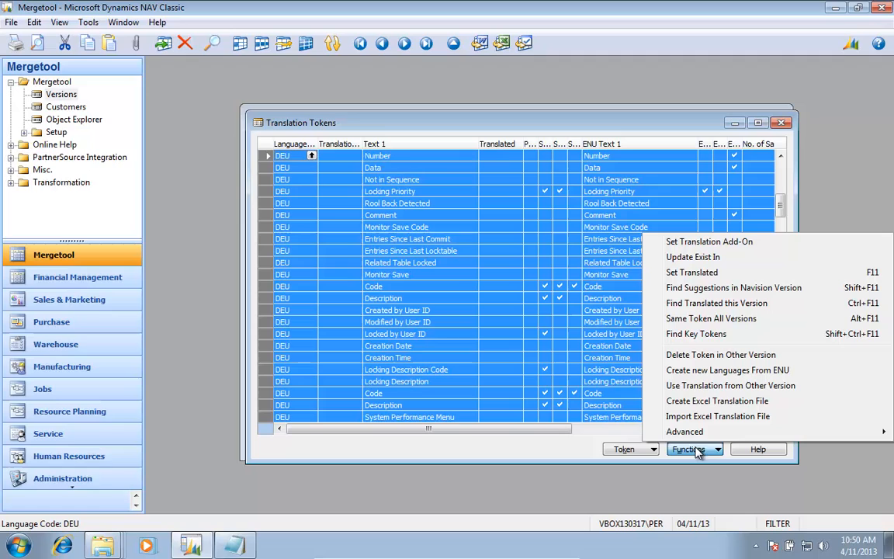
left_click(756, 386)
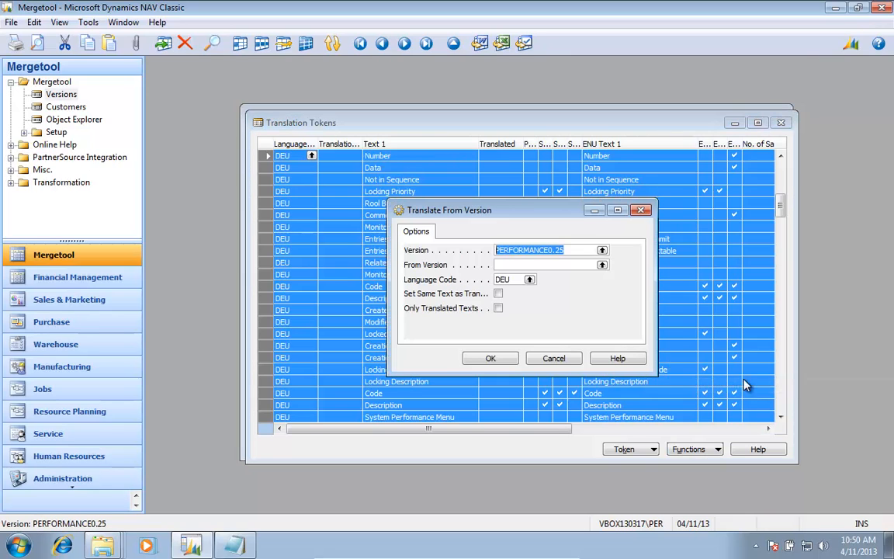
left_click(602, 265)
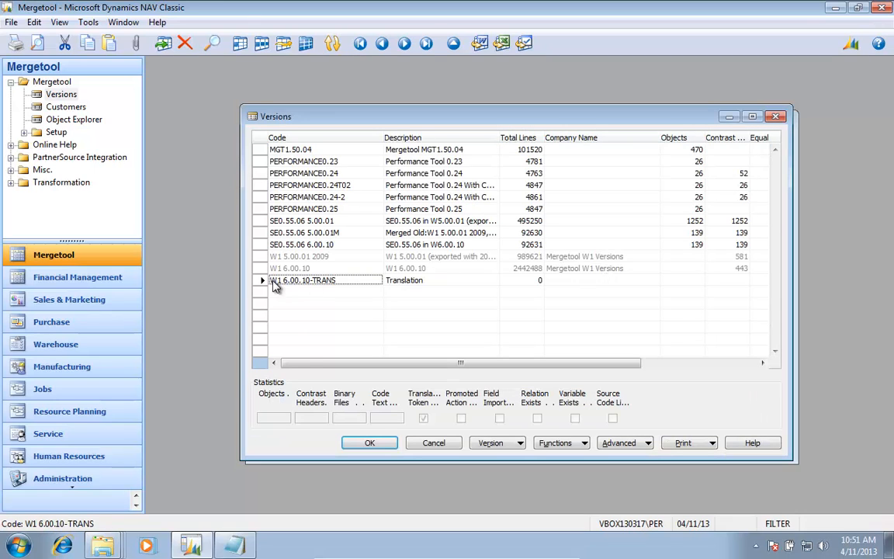
left_click(366, 442)
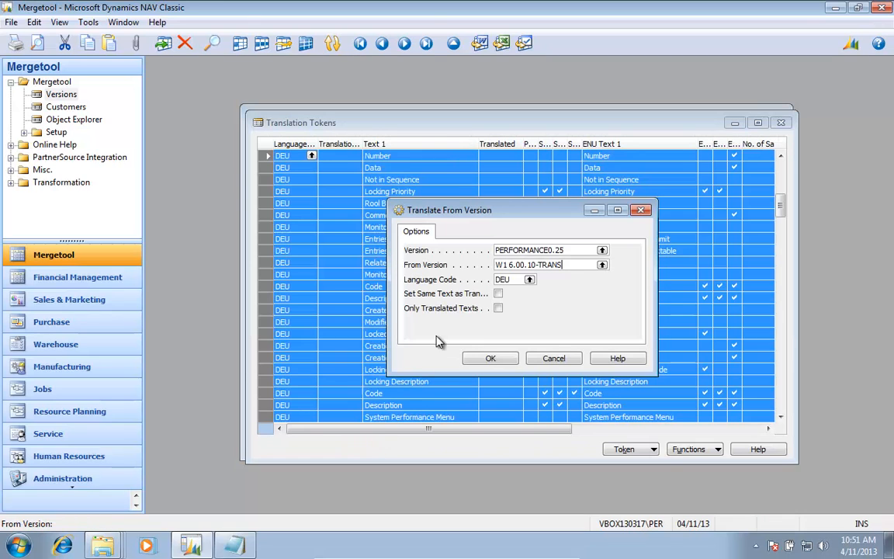
left_click(499, 294)
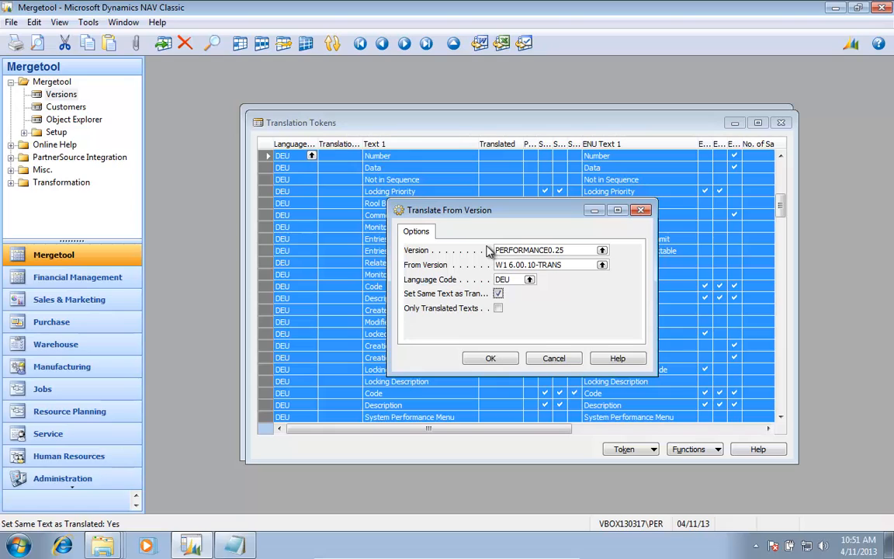
left_click(493, 359)
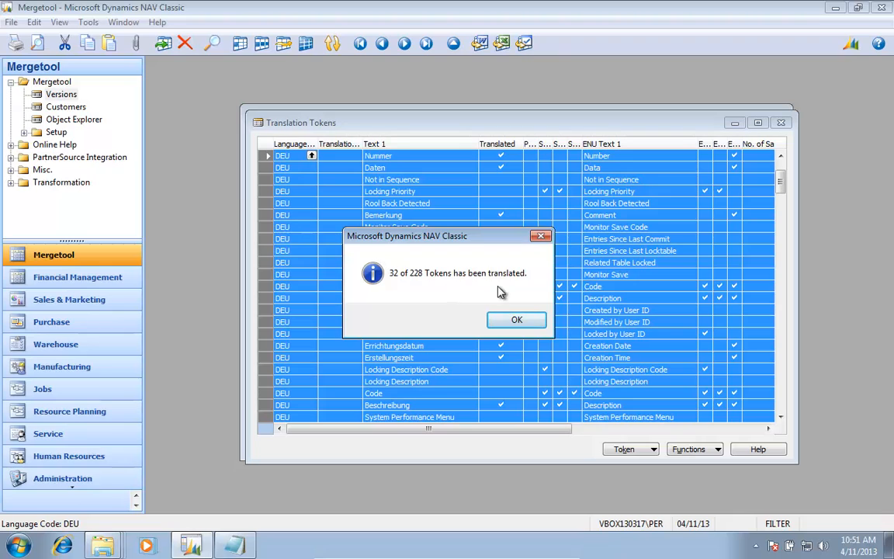
left_click(535, 321)
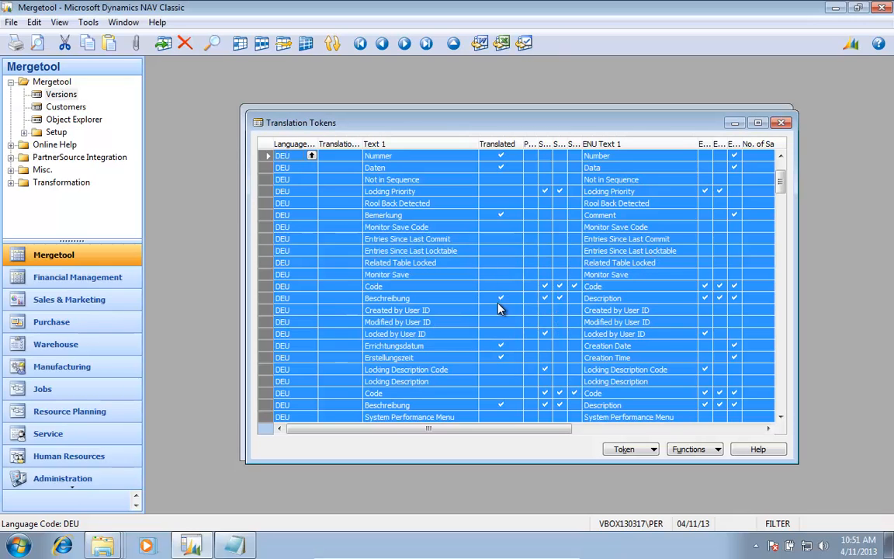
Run Use Translation from Other Version again on the same DEU tokens, keeping the W1 6.00.10-TRANS settings.
left_click(500, 296)
left_click(696, 450)
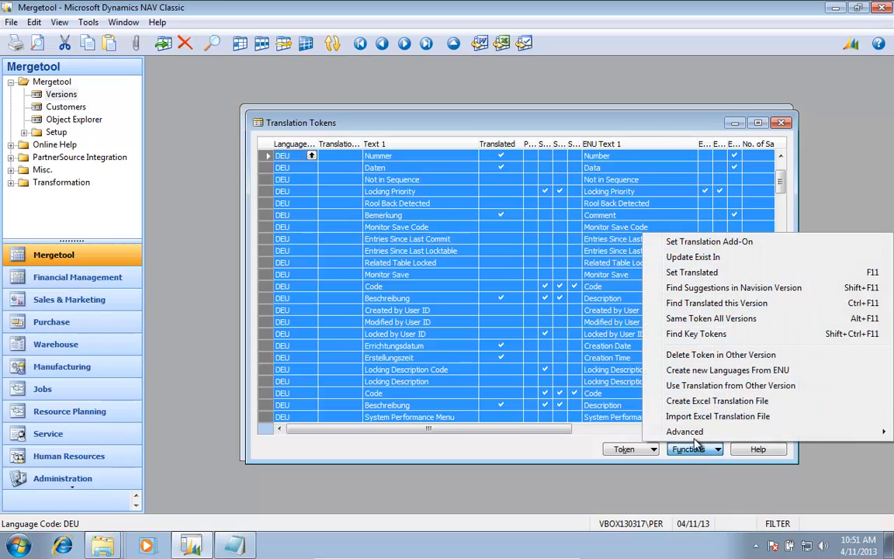
left_click(712, 385)
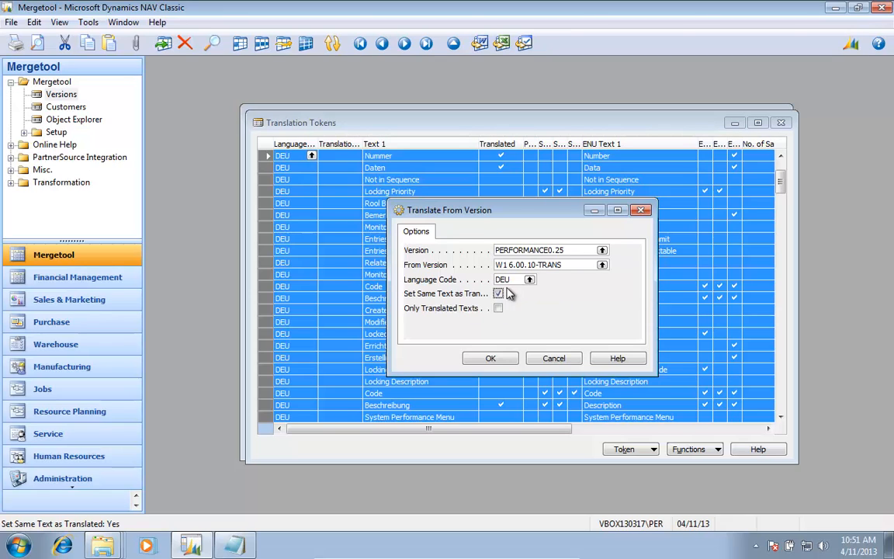
left_click(508, 361)
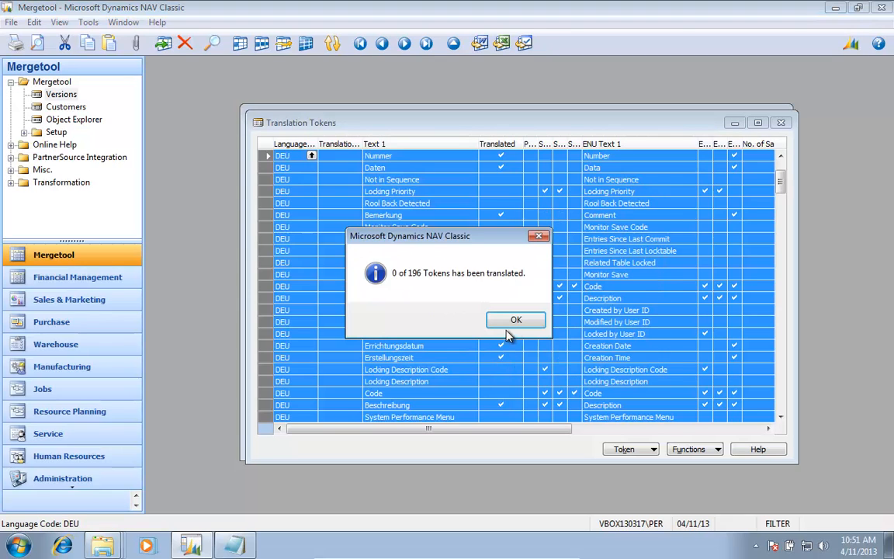
left_click(512, 321)
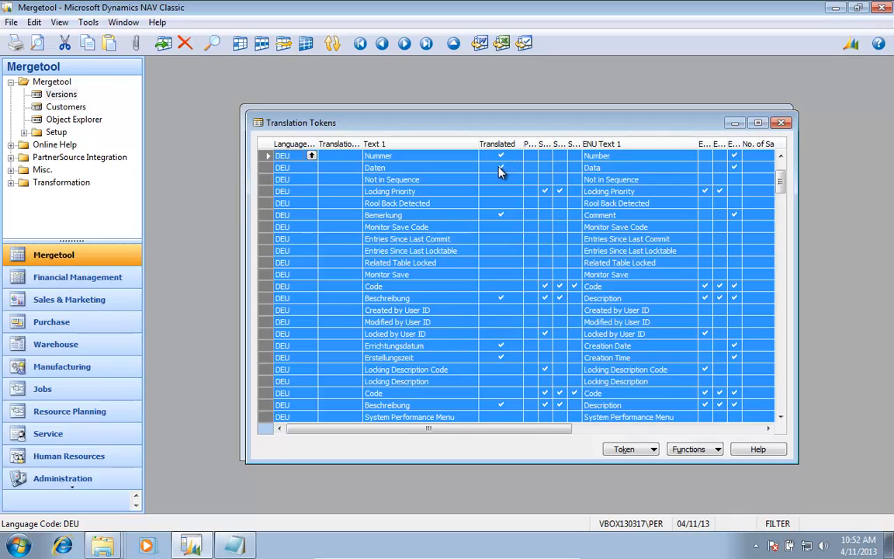
Filter the DEU token list to tokens whose Translated field is No.
left_click(432, 193)
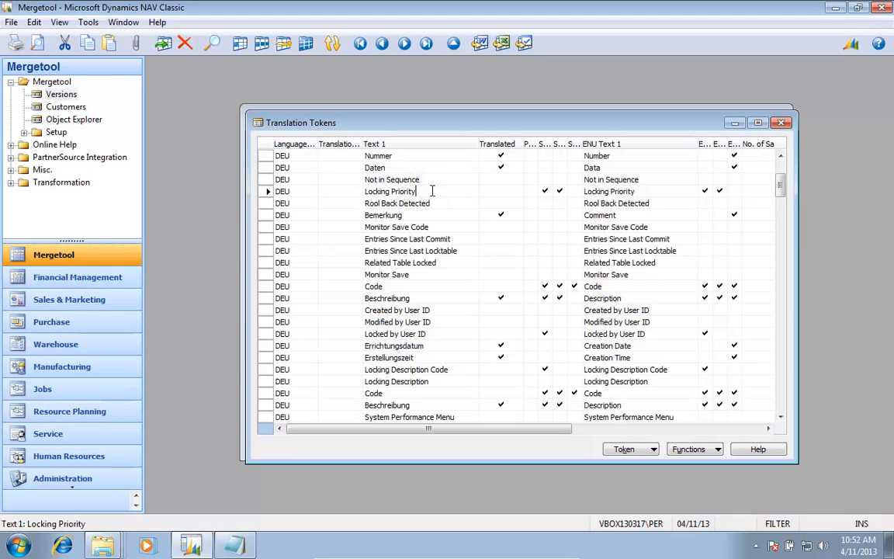
key("Down")
key("Up")
key("Right")
key("Right")
key("Right")
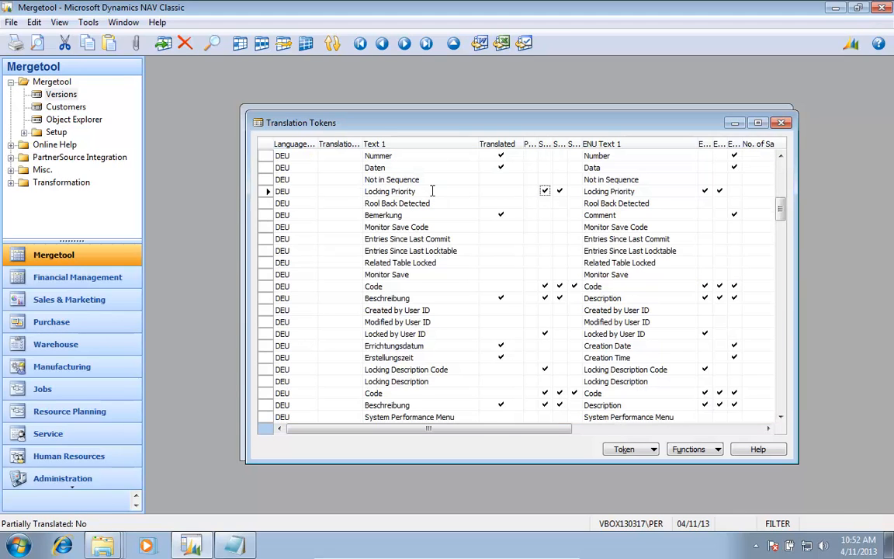
key("Left")
key("Left")
key("Left")
key("Left")
key("Right")
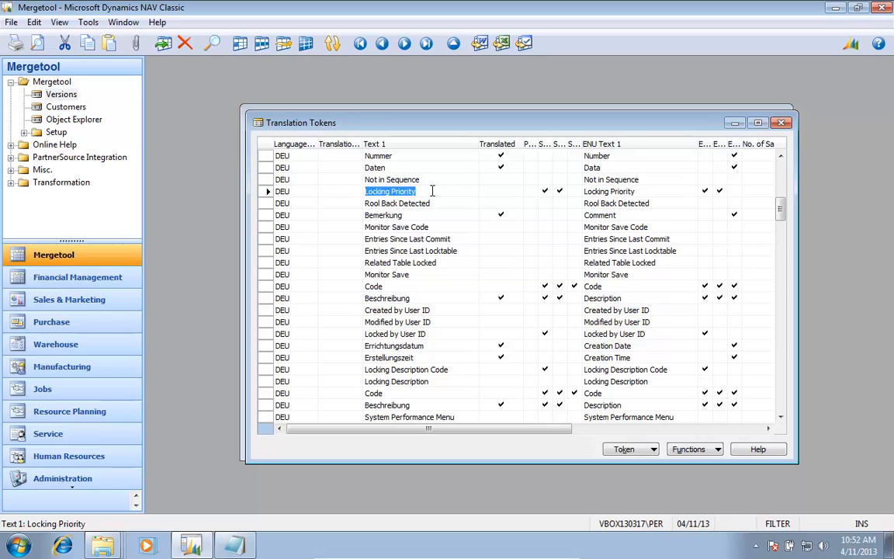
key("Right")
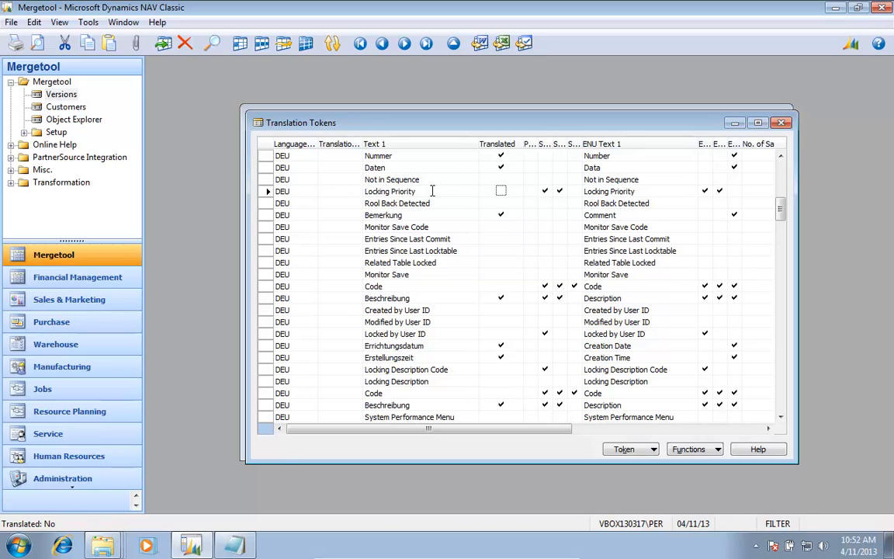
key("F7")
key("Return")
Also filter the untranslated tokens to those with Same Exist Earlier in Version set to No.
key("Right")
key("Right")
key("Right")
key("Up")
key("F7")
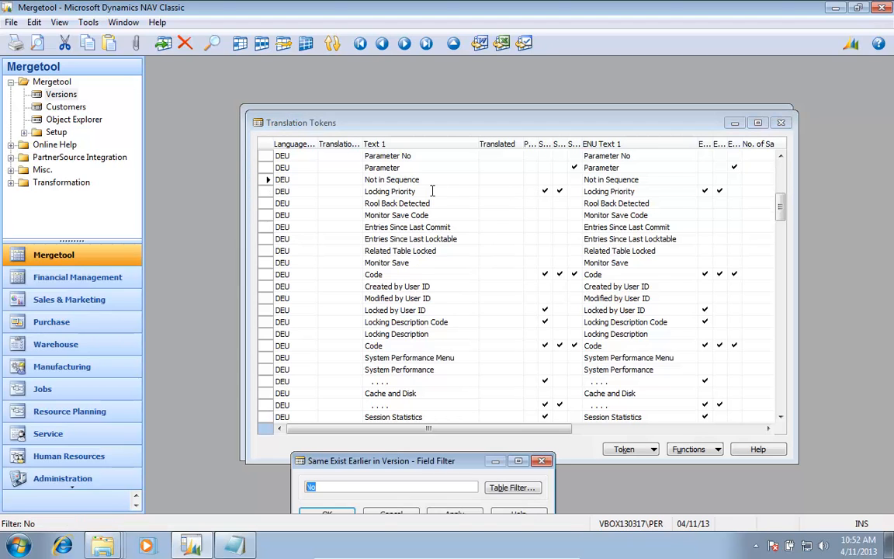
key("Return")
Go back to the first token of the filtered list and examine which DEU texts still need translating.
key("Left")
key("Left")
key("Left")
key("Up")
key("Up")
key("Up")
key("Up")
key("Up")
key("Up")
key("Up")
key("Up")
key("Up")
key("Up")
key("Up")
key("Up")
key("Up")
key("Up")
key("Up")
key("Up")
key("Up")
key("Up")
key("Up")
key("Up")
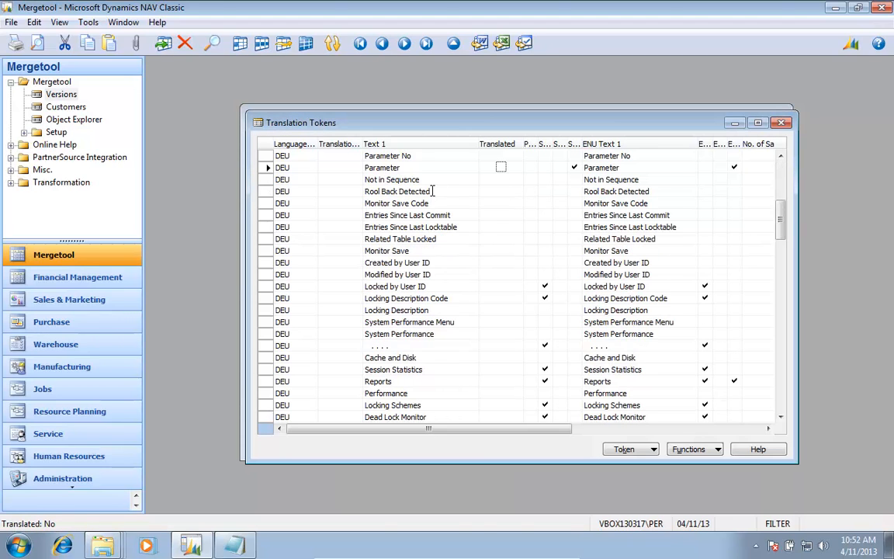
key("Left")
key("Left")
key("Left")
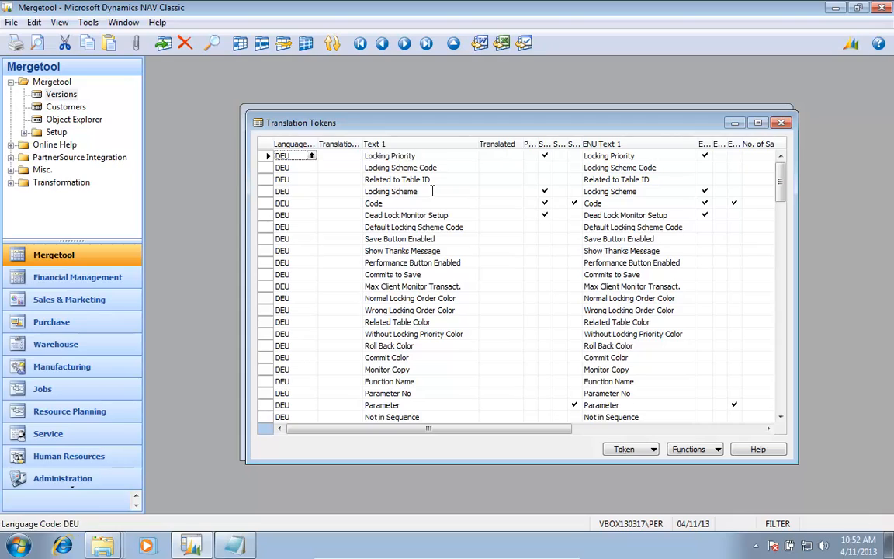
Try to find suggestions in the Navision version for the untranslated DEU token Code.
key("Right")
key("Right")
key("Right")
key("Left")
key("Down")
key("Down")
key("Down")
key("Down")
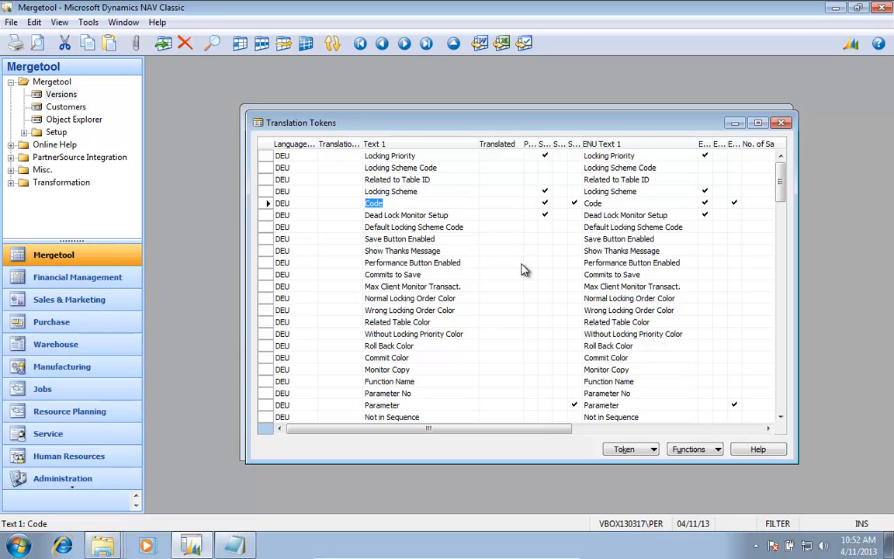
left_click(697, 452)
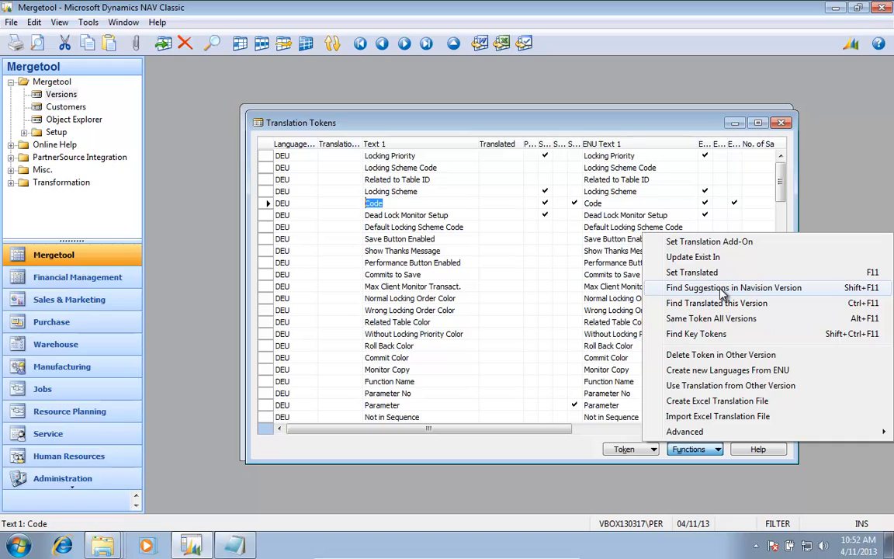
left_click(724, 290)
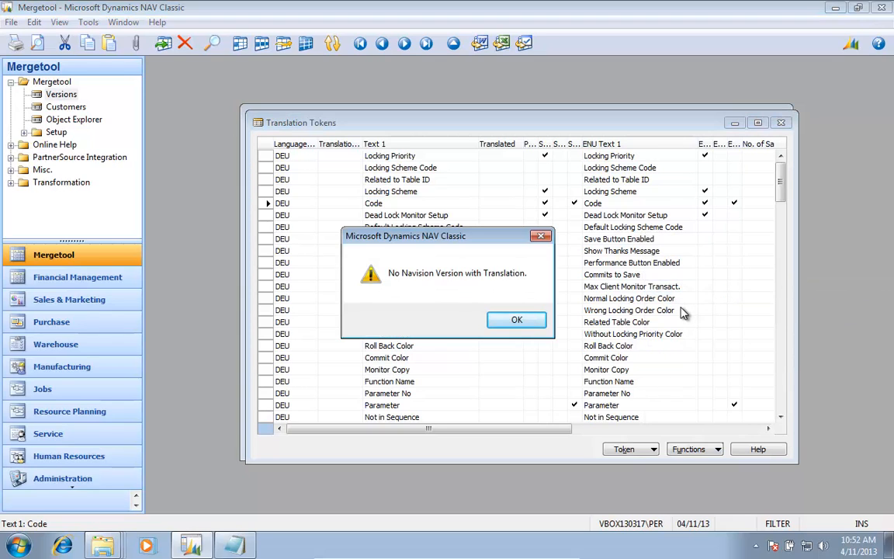
key("Return")
Leave the translation tokens and select version W1 6.00.10-TRANS in the version list.
key("Escape")
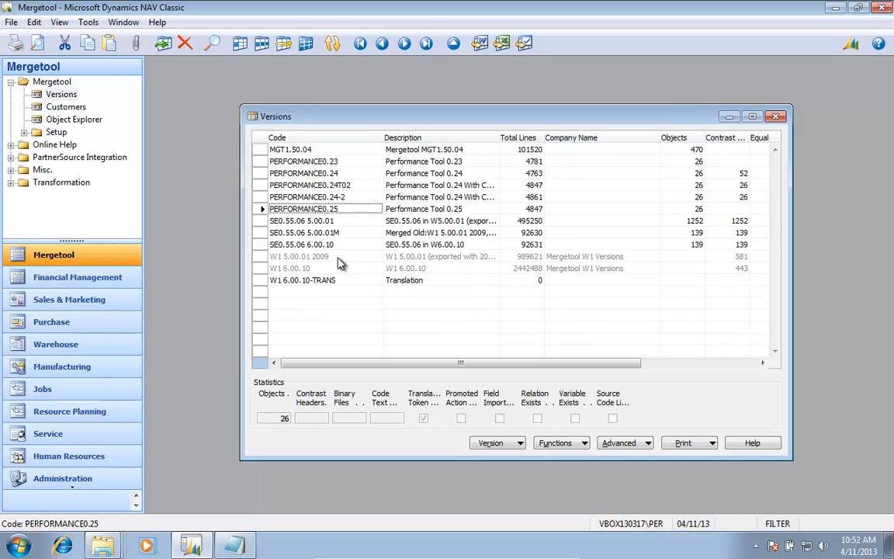
left_click(306, 284)
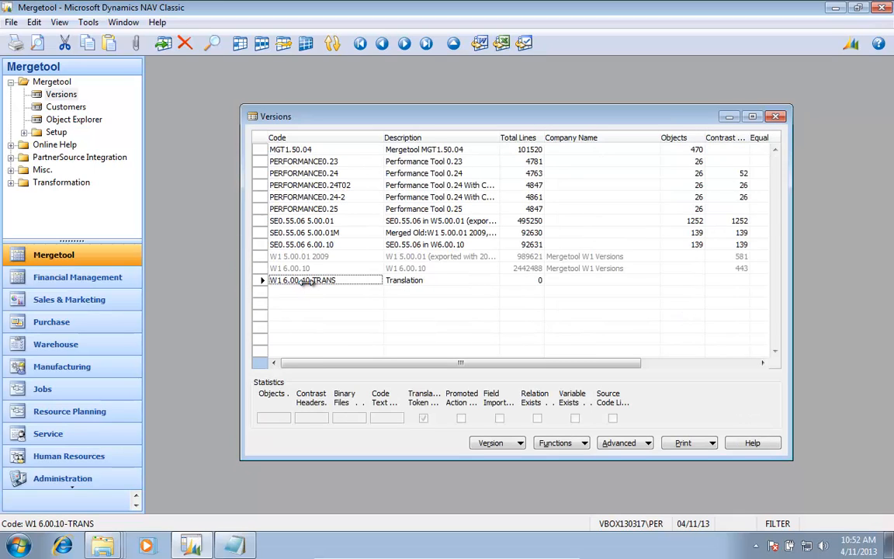
Check the Navision Version setting on the W1 6.00.10-TRANS version card, and close the card.
key("shift+F5")
left_click(417, 279)
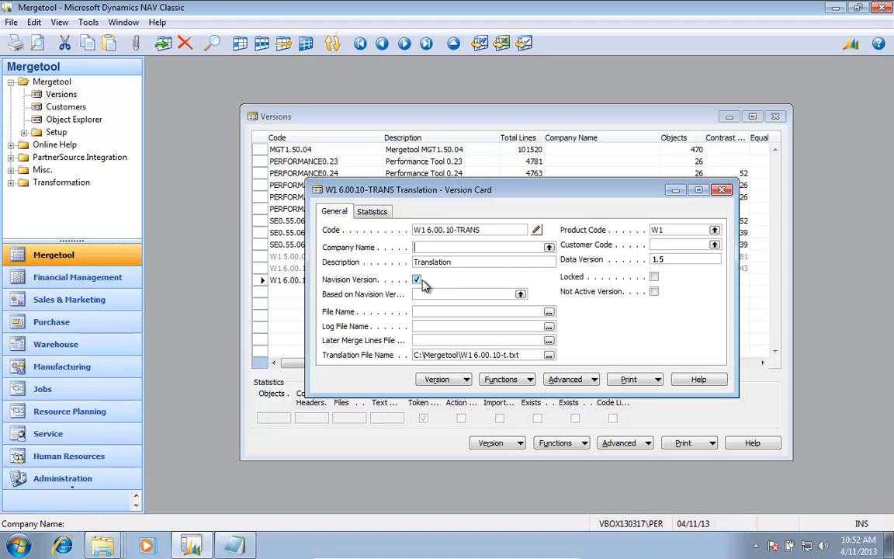
key("Escape")
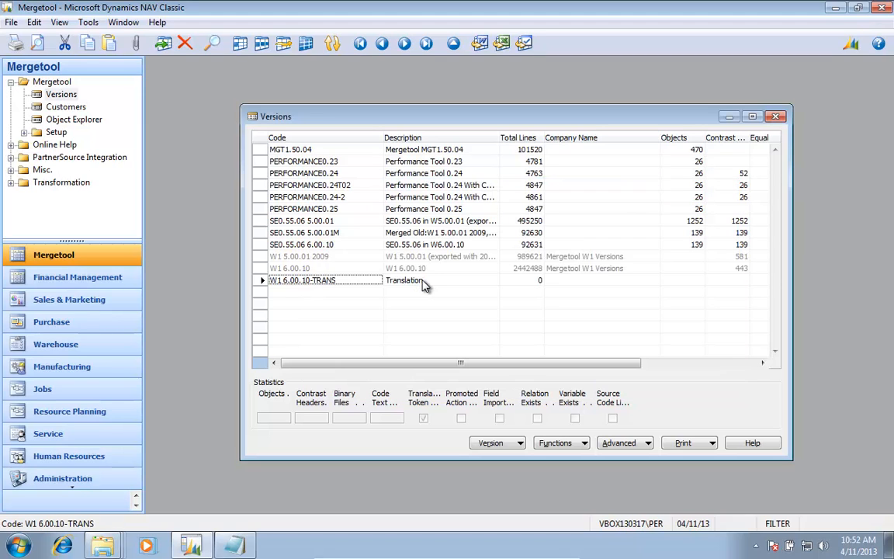
Open the translation tokens of the PERFORMANCE0.25 version.
left_click(364, 209)
key("alt+a")
key("Down")
key("Up")
key("Up")
key("Up")
key("Up")
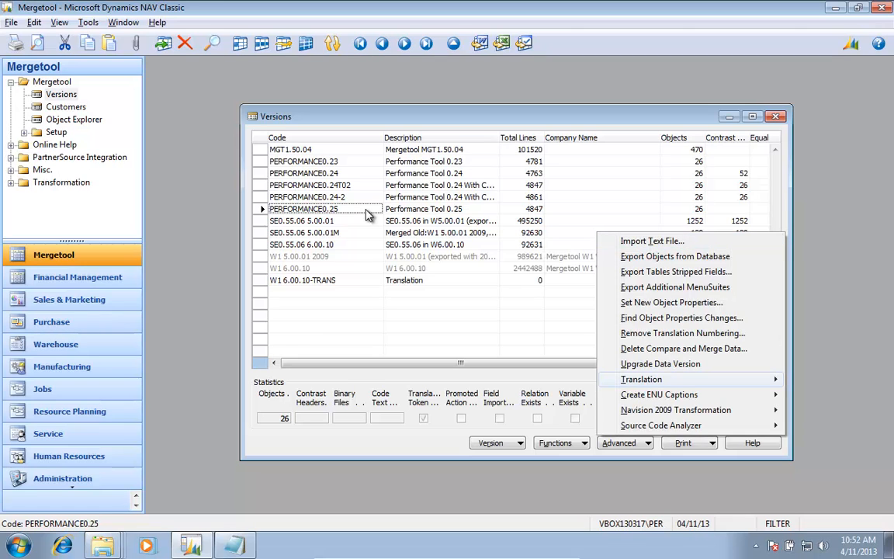
key("Right")
key("Return")
Filter the tokens to those not translated and with Same Exist Earlier in Version set to No.
key("shift+Tab")
key("shift+Tab")
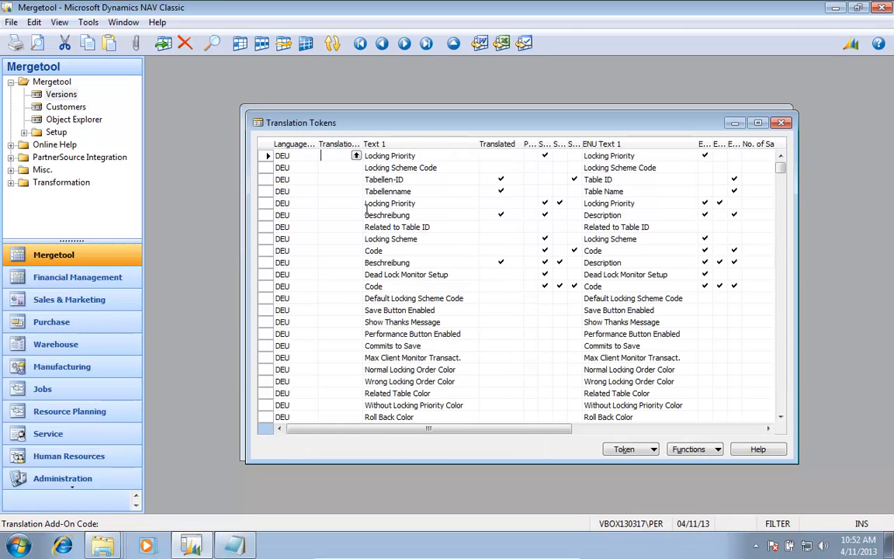
key("Tab")
key("Tab")
key("Tab")
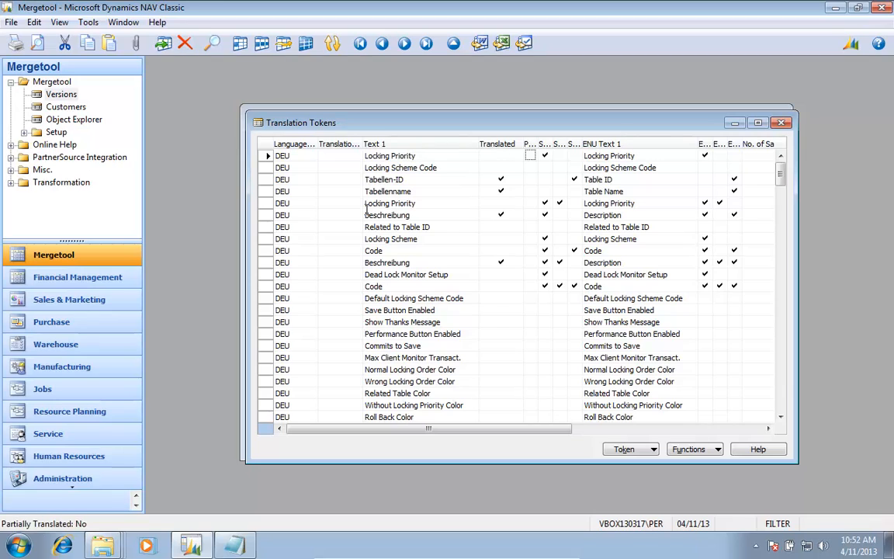
key("F7")
key("Return")
key("Tab")
key("Tab")
key("F7")
key("Return")
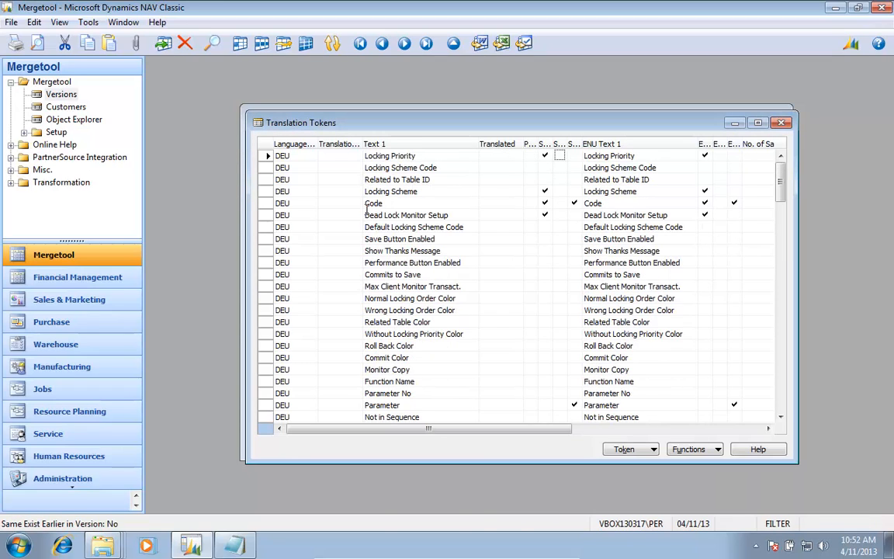
Find suggestions in the Navision version for the token Code.
key("shift+Tab")
key("shift+Tab")
key("shift+Tab")
key("shift+Tab")
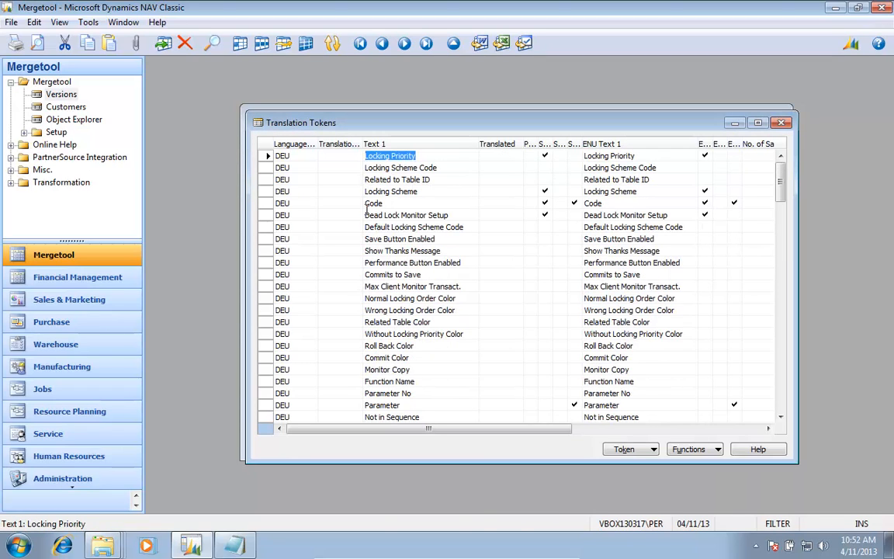
key("Down")
key("Down")
key("Down")
key("Down")
key("alt+u")
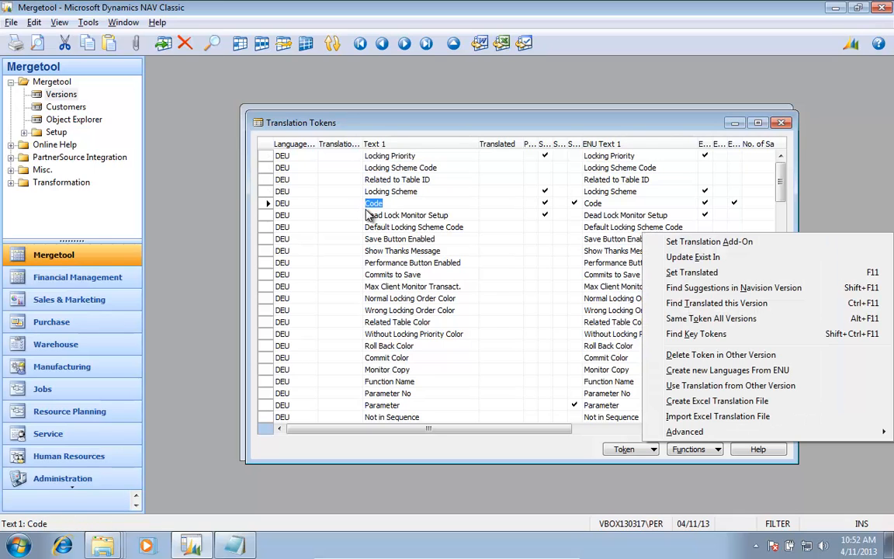
key("Down")
key("Down")
key("Down")
key("Down")
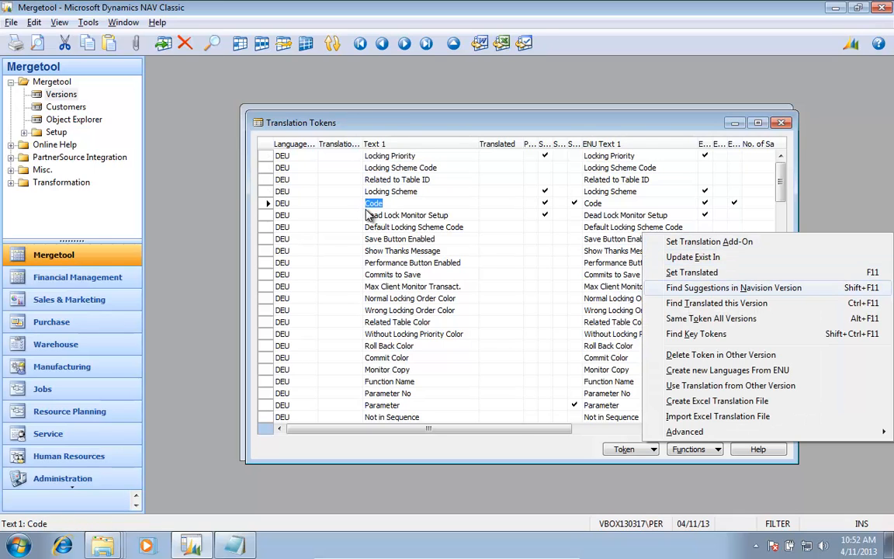
key("Return")
Go through the suggested German translations to the plain Code entries, and return to the token list.
key("Page_Down")
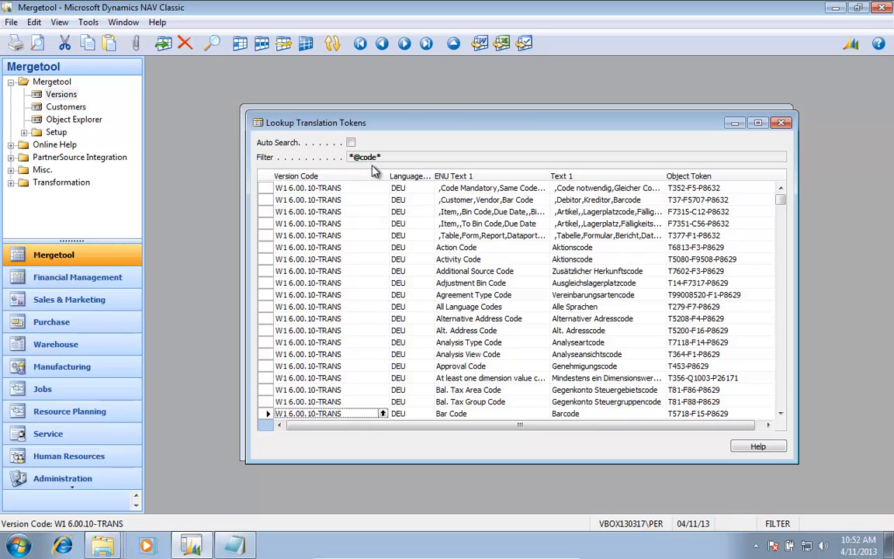
key("Page_Down")
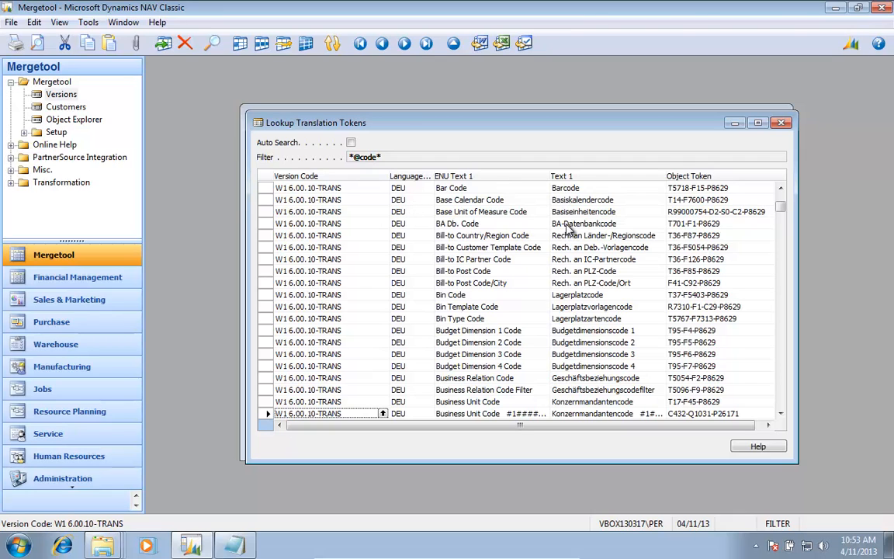
key("Page_Down")
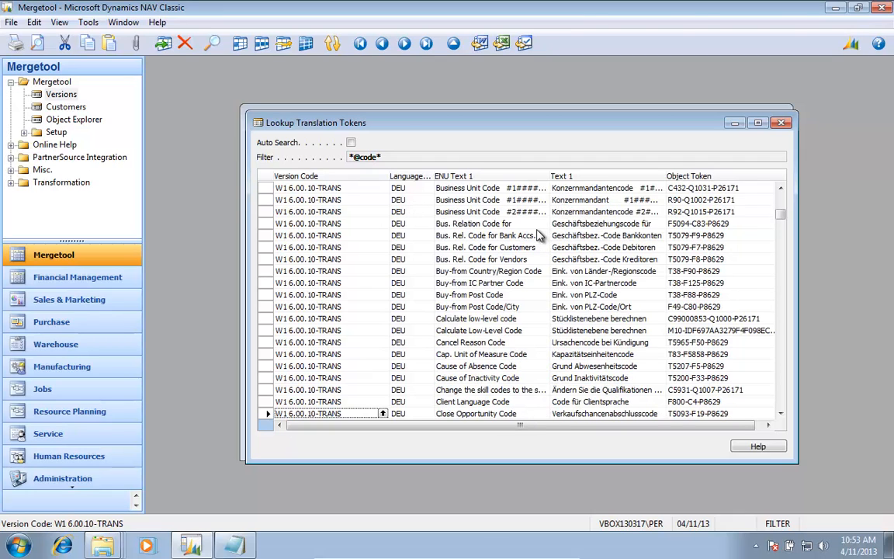
key("Page_Down")
key("Up")
key("Up")
key("Up")
key("Up")
key("Up")
key("Up")
key("Up")
key("Up")
key("Up")
key("Up")
key("Up")
key("Up")
key("Up")
key("Up")
key("Up")
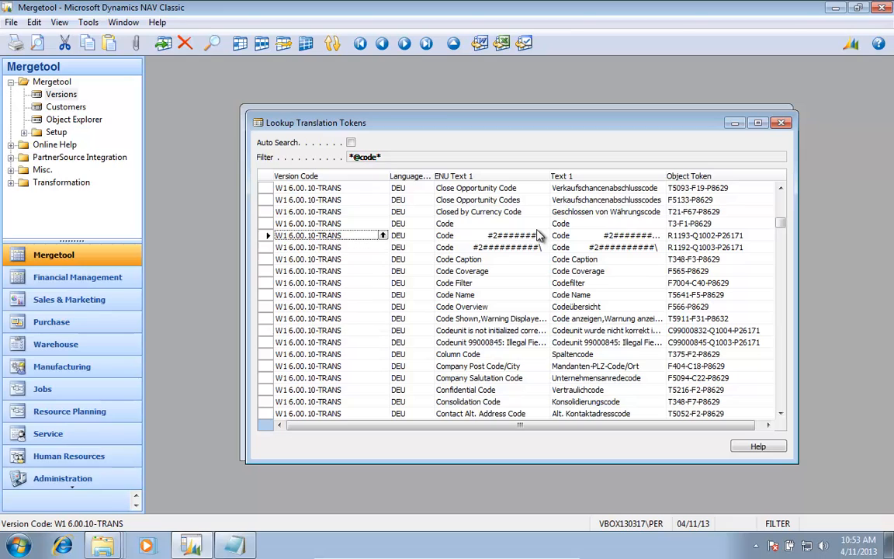
key("Right")
key("Right")
key("Left")
key("Return")
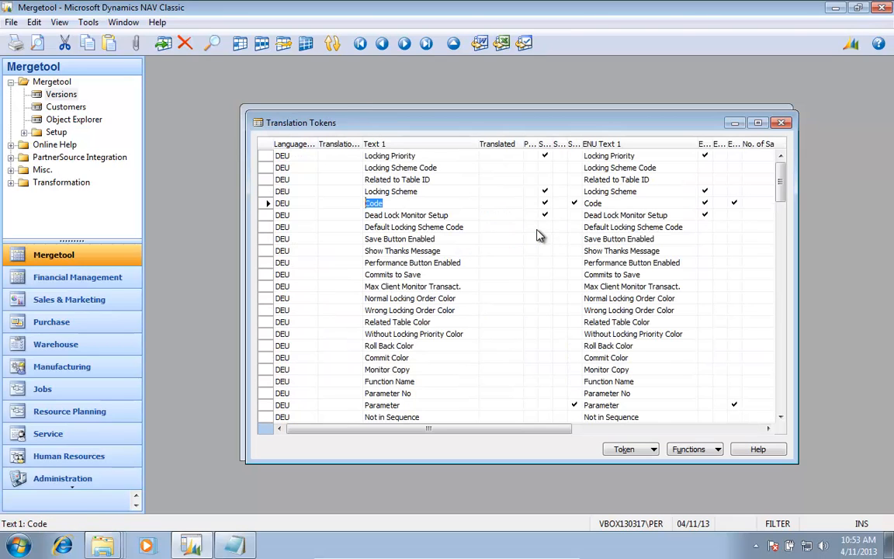
Mark the Code token as translated.
key("Right")
key("space")
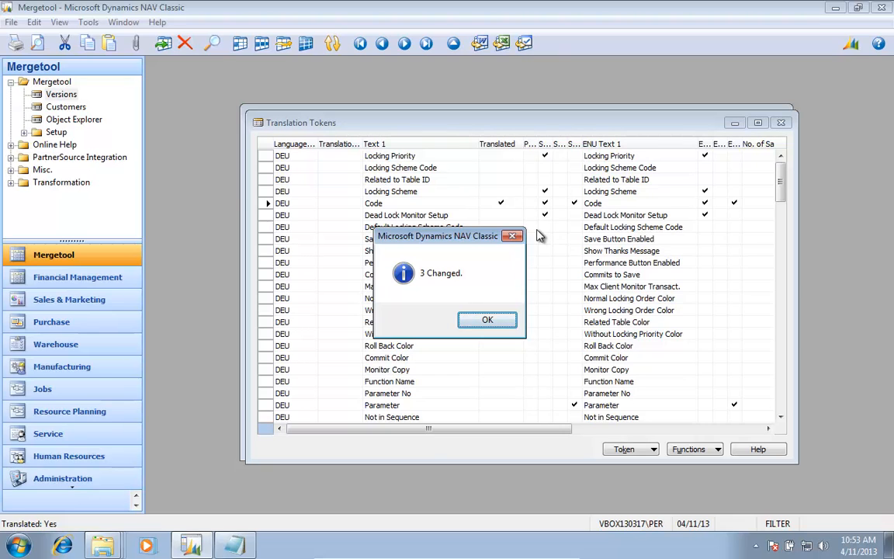
key("Return")
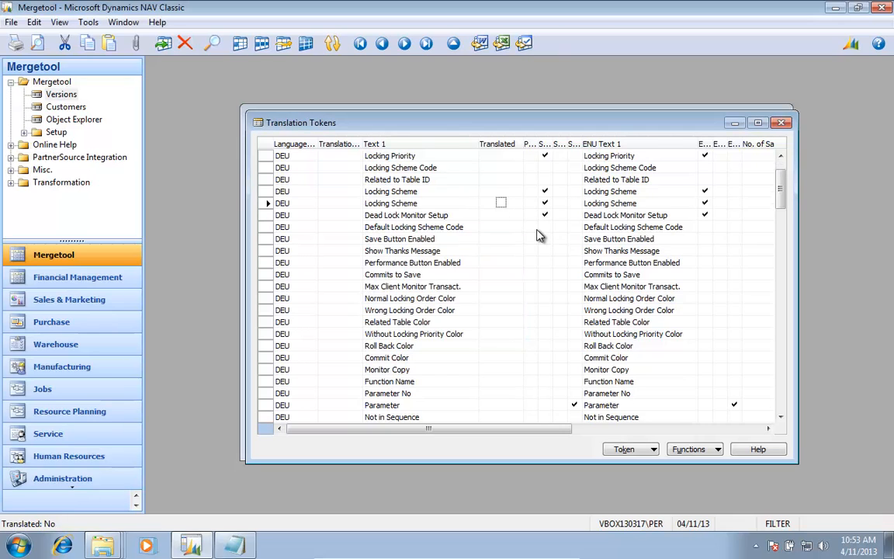
Open the language list from the DEU token and make its header row tall enough to show the full column captions.
key("shift+Tab")
key("shift+Tab")
key("shift+Tab")
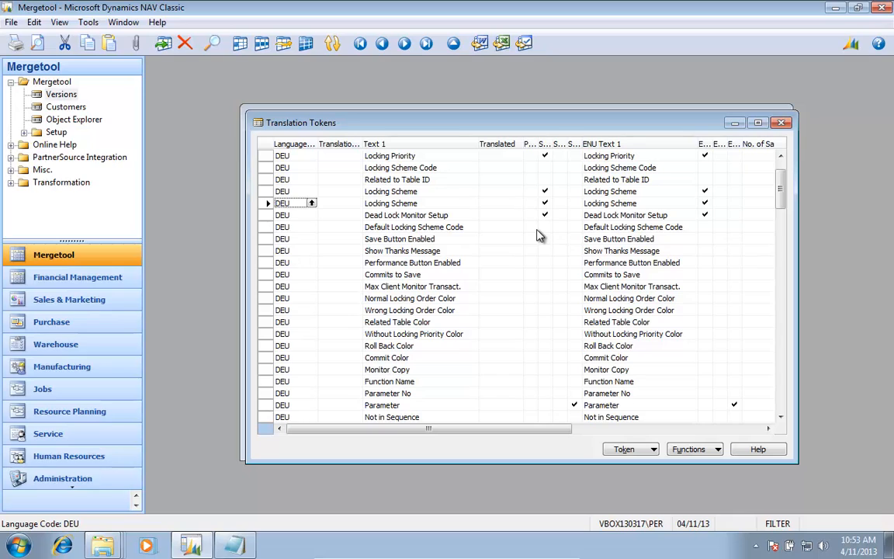
key("F6")
key("Tab")
key("Tab")
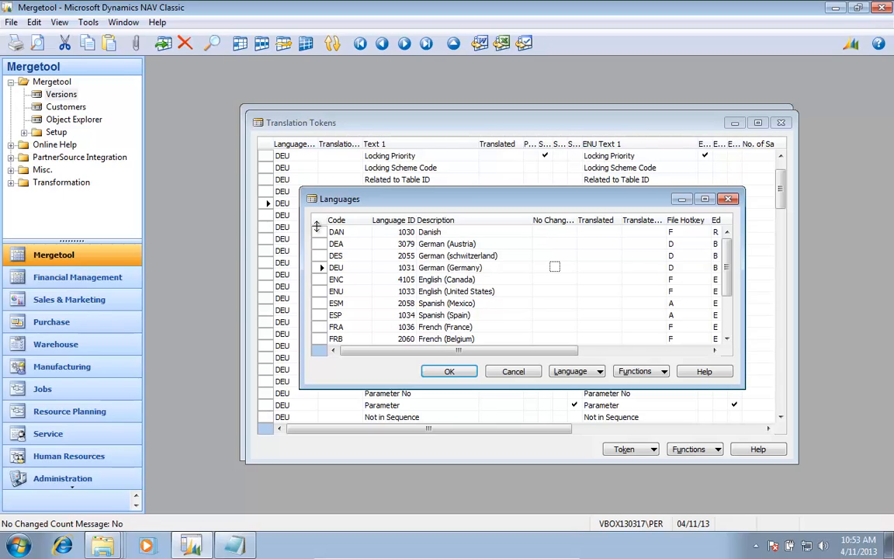
left_click_drag(324, 249, 327, 258)
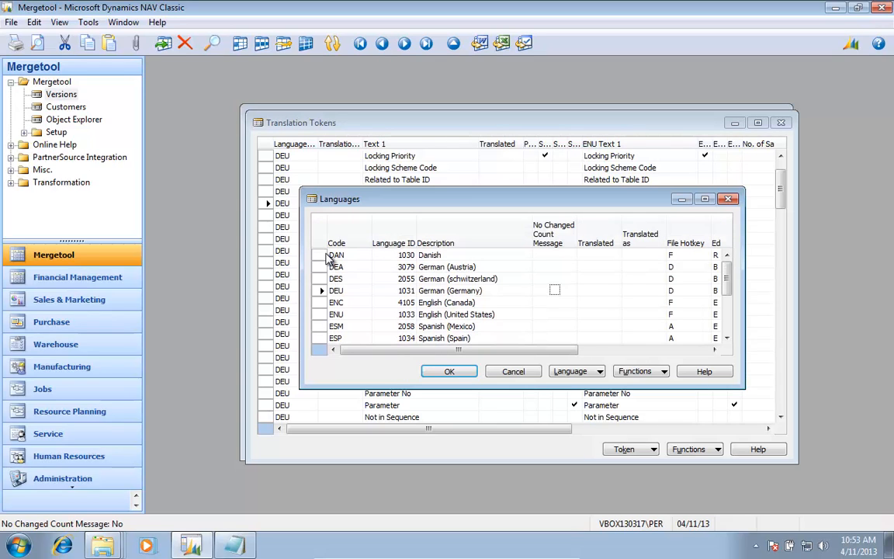
Enable No Changed Count Message for German (Germany), and return to the token list with DEU chosen.
key("space")
key("Down")
key("Up")
key("shift+Tab")
key("shift+Tab")
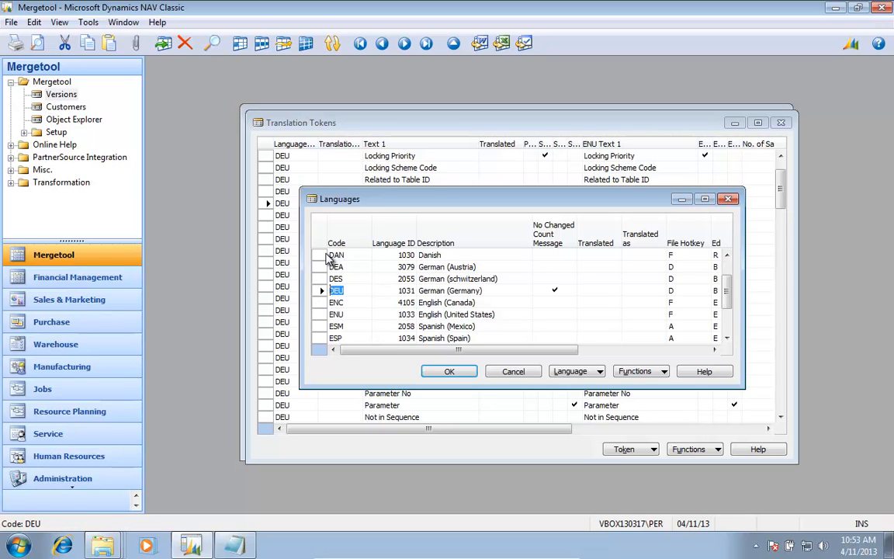
key("Down")
key("Up")
key("Return")
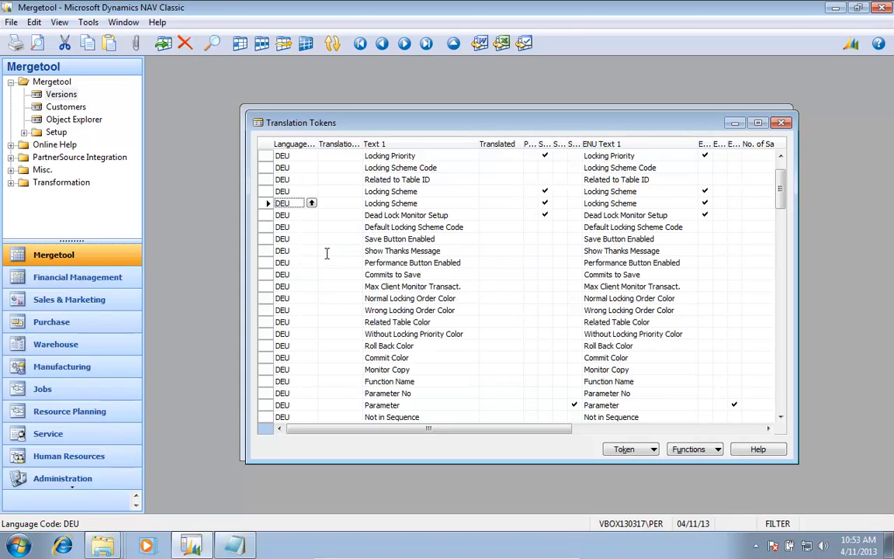
Look up suggestions in the Navision version for the Commit Color token, and close the lookup.
key("Up")
key("Up")
key("Up")
key("Up")
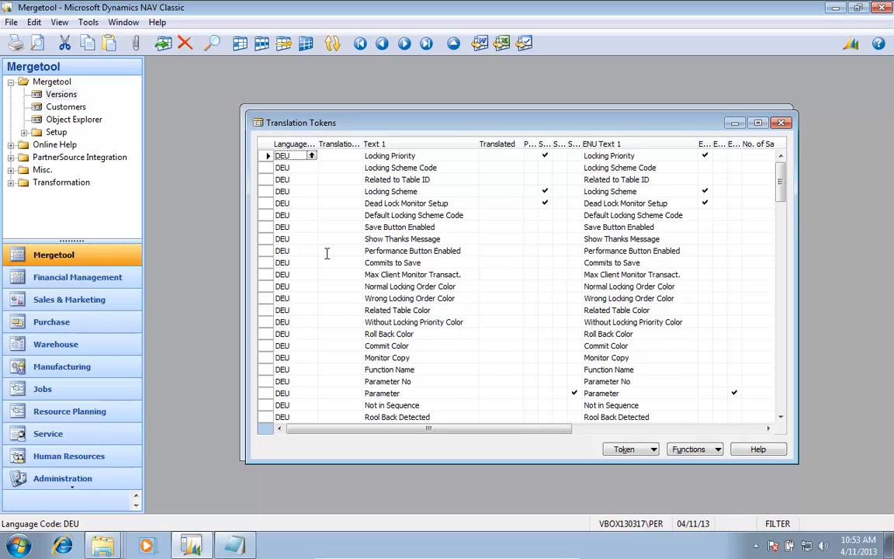
key("Down")
key("Down")
key("Tab")
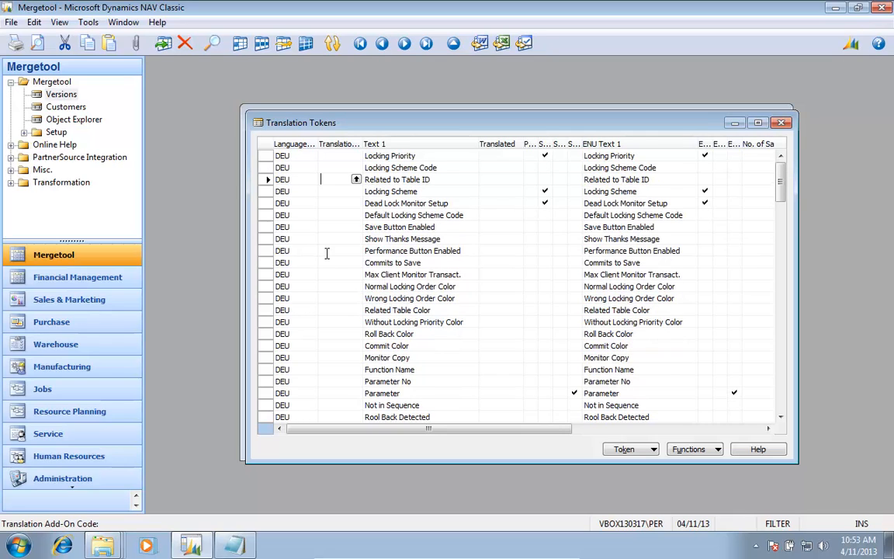
key("Tab")
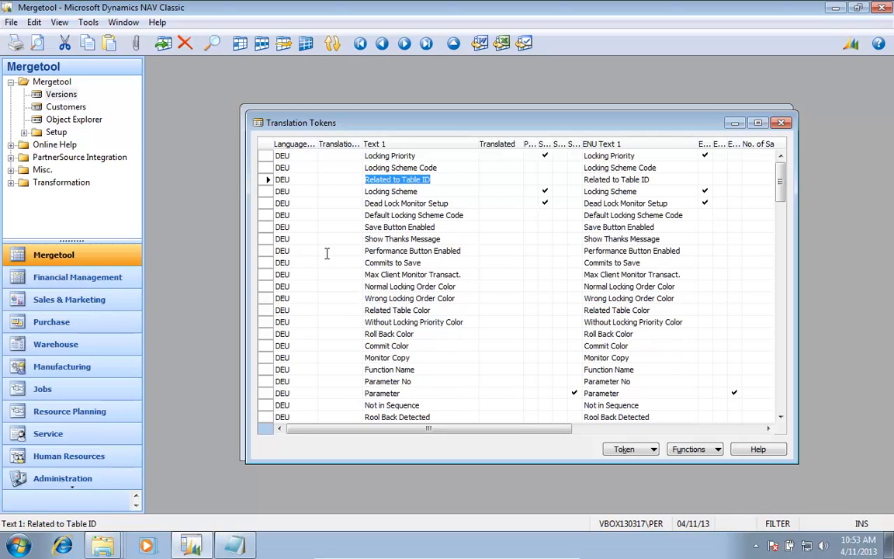
key("Down")
key("Down")
key("Down")
key("Down")
key("Down")
key("Down")
key("Down")
key("Down")
key("Down")
key("Down")
key("Down")
key("Down")
key("Down")
key("Down")
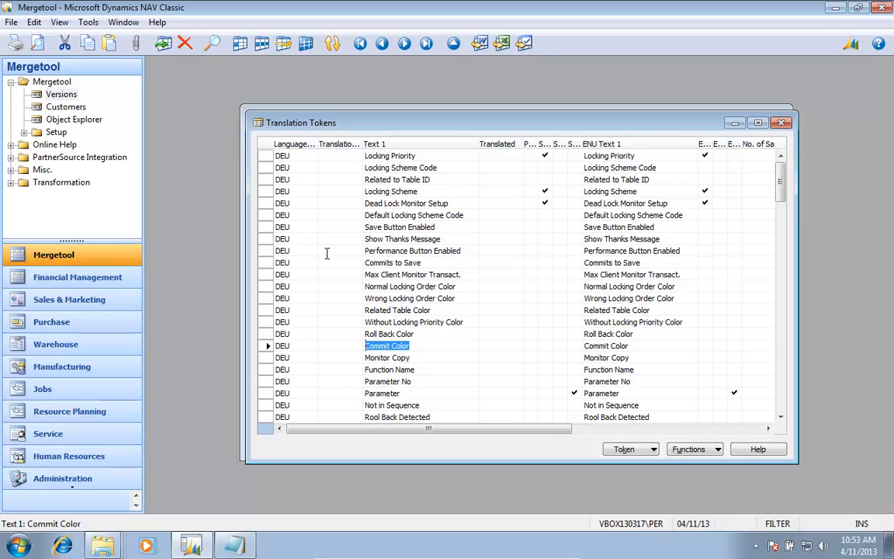
key("alt+u")
key("Down")
key("Down")
key("Down")
key("Down")
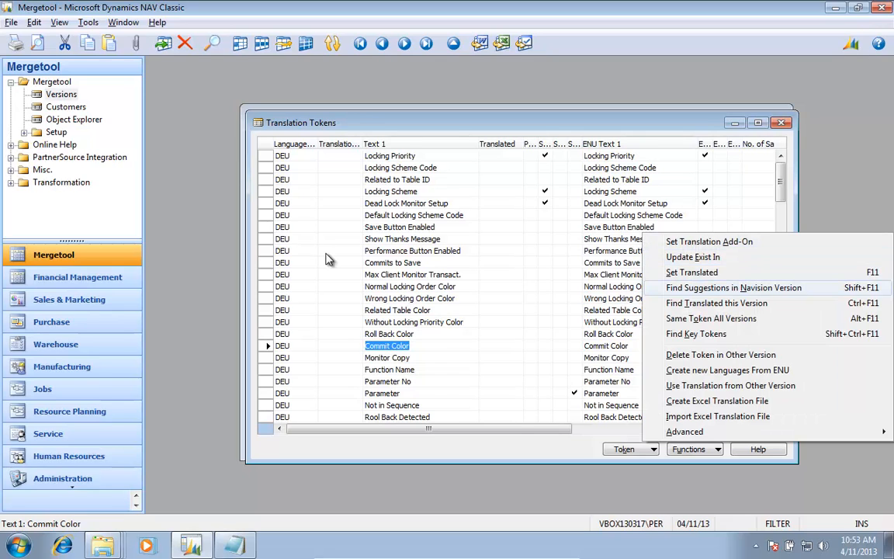
key("Return")
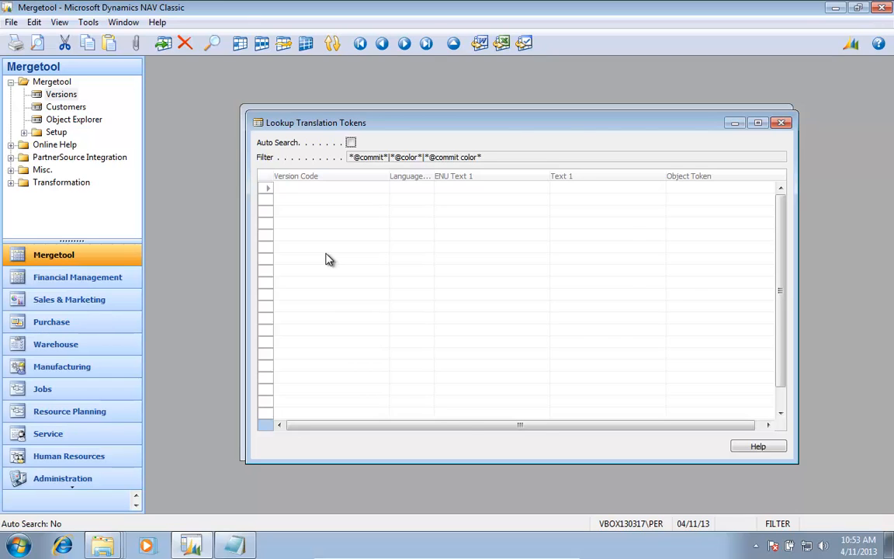
key("Escape")
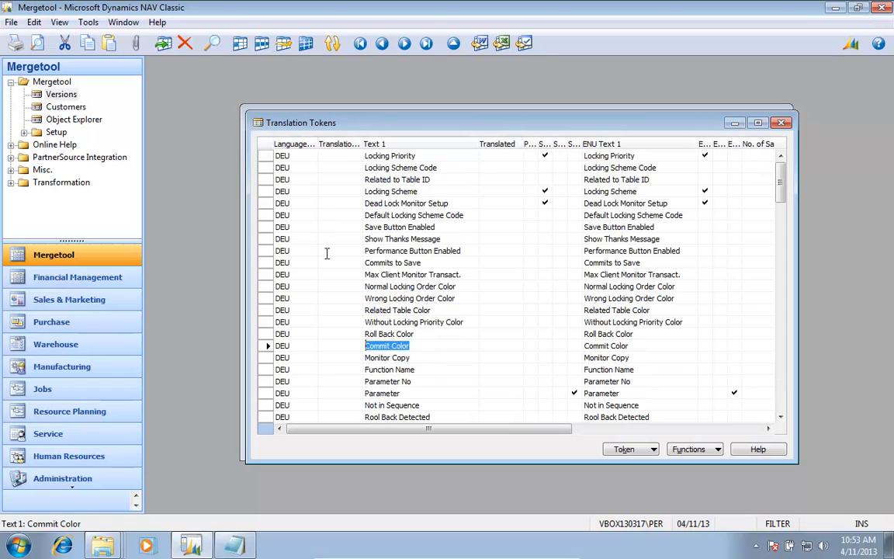
Find suggestions in the Navision version for the Related Table Color token.
key("Up")
key("Up")
key("Up")
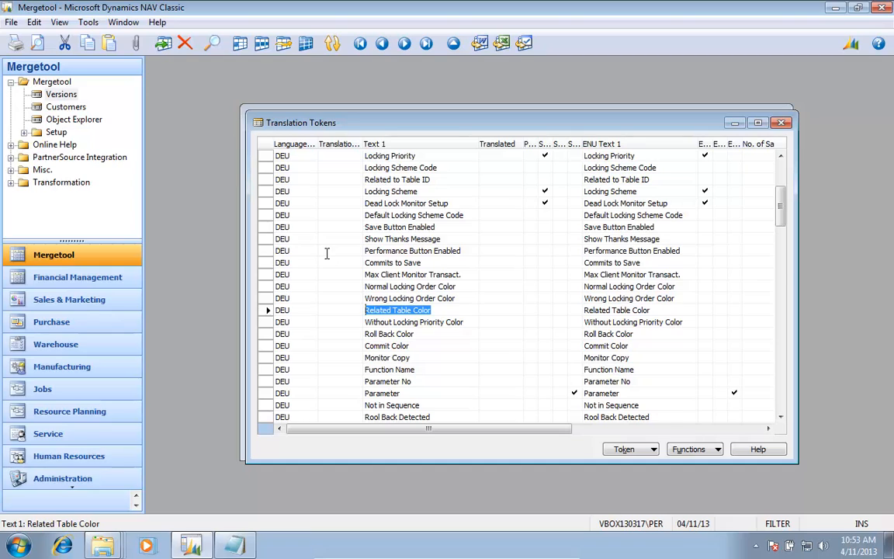
key("alt+u")
key("Up")
key("Up")
key("Up")
key("Up")
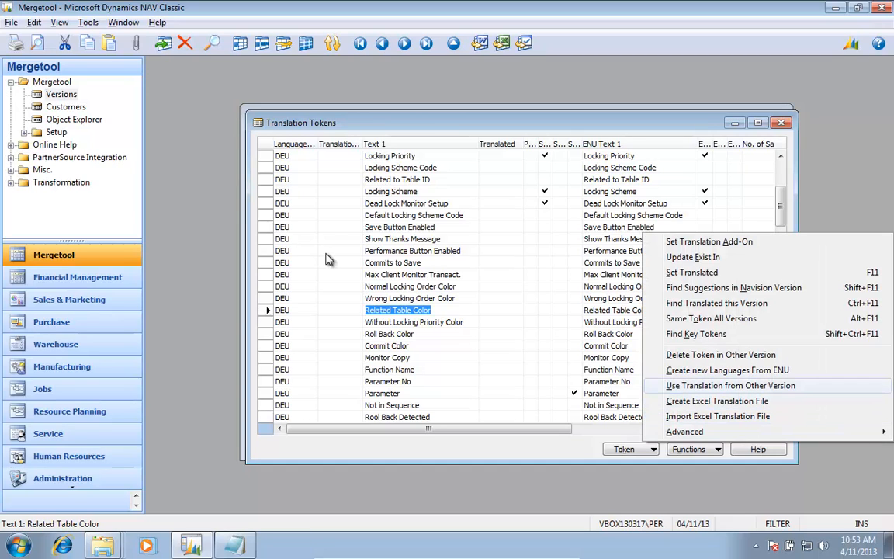
key("Up")
key("Up")
key("Up")
key("Up")
key("Up")
key("Up")
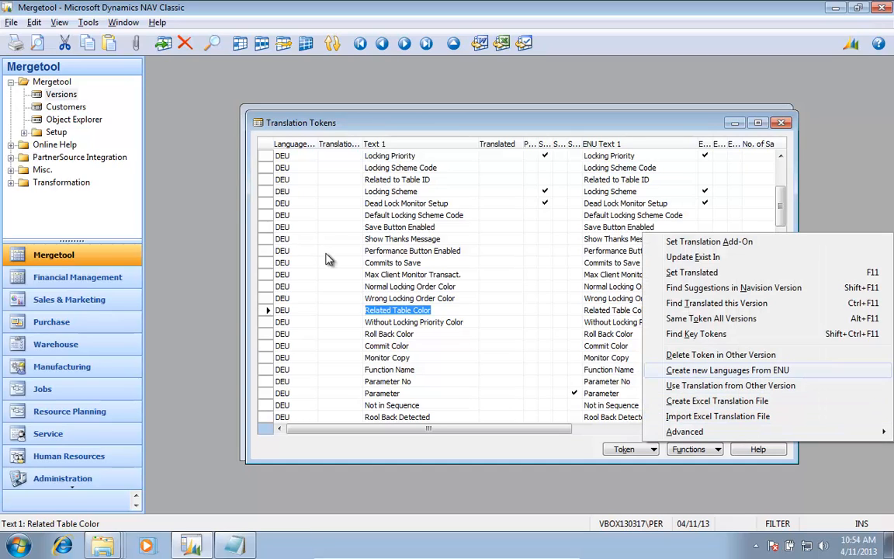
key("Return")
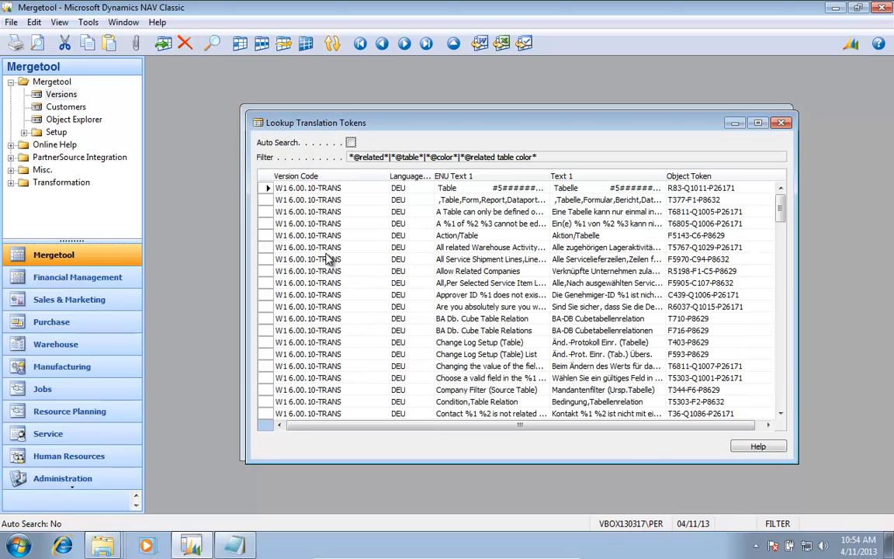
Browse the German texts of the suggestions listed for the Related Table Color token.
key("Tab")
key("Tab")
key("Tab")
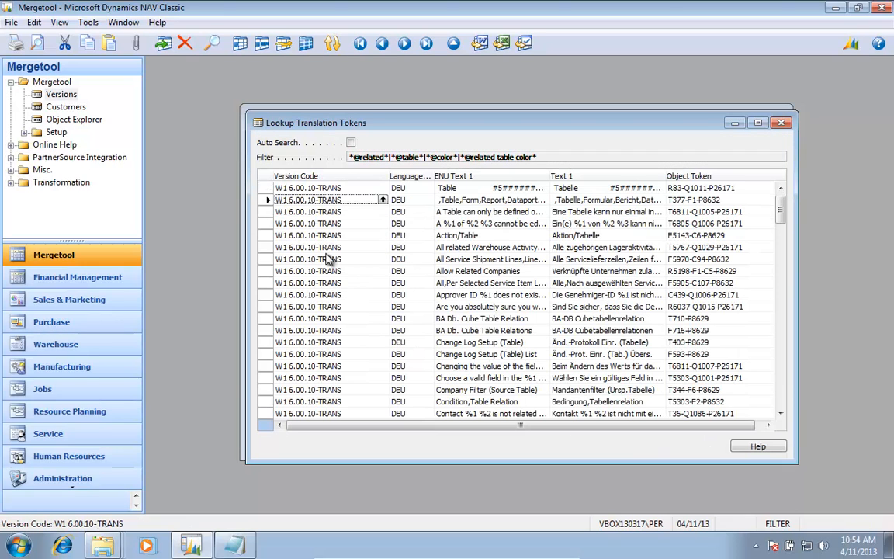
key("Tab")
key("Tab")
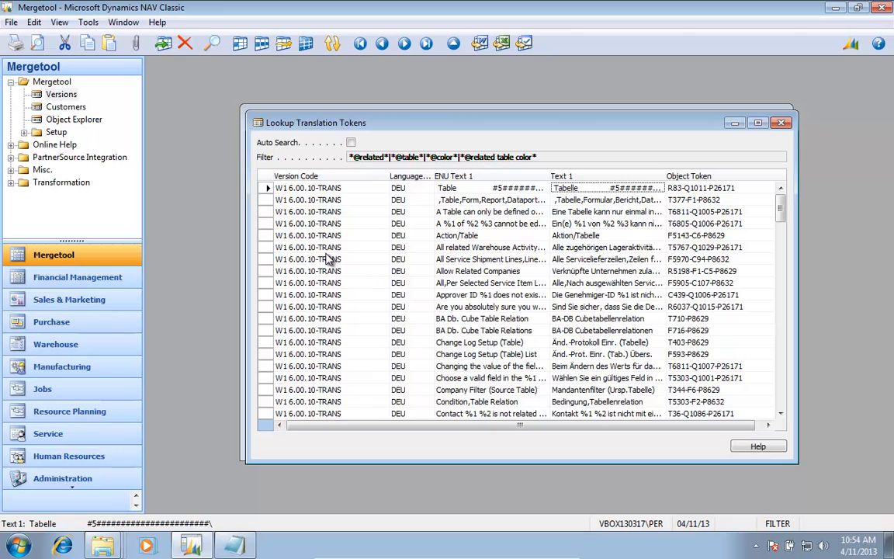
key("Down")
key("Down")
key("Down")
key("Down")
key("Down")
key("Down")
key("Down")
key("Down")
key("Down")
key("Down")
key("Down")
key("Down")
key("Down")
key("Down")
key("Down")
key("Down")
key("Down")
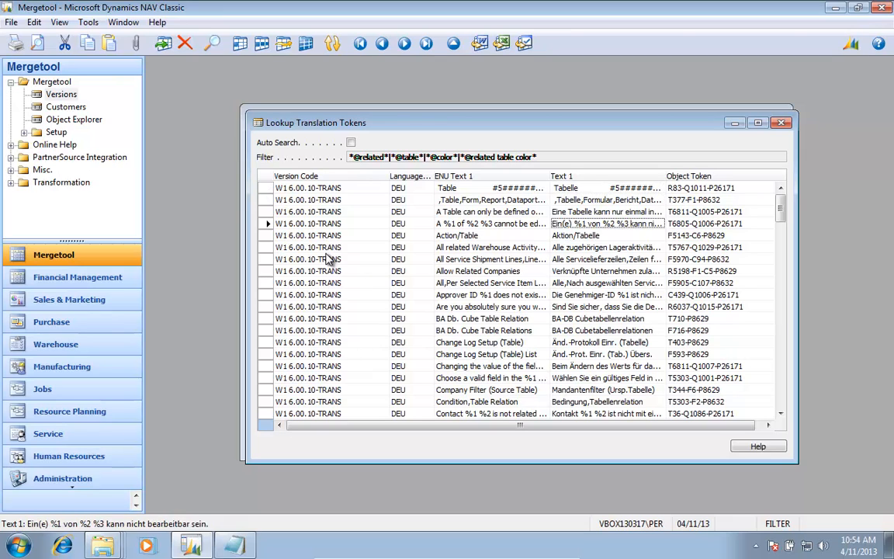
key("Down")
key("Down")
key("Down")
key("Down")
key("Down")
key("Down")
key("Down")
key("Down")
key("Down")
key("Down")
key("Down")
key("Down")
key("Down")
key("Down")
key("Down")
key("Down")
key("Down")
key("Down")
key("Down")
key("Down")
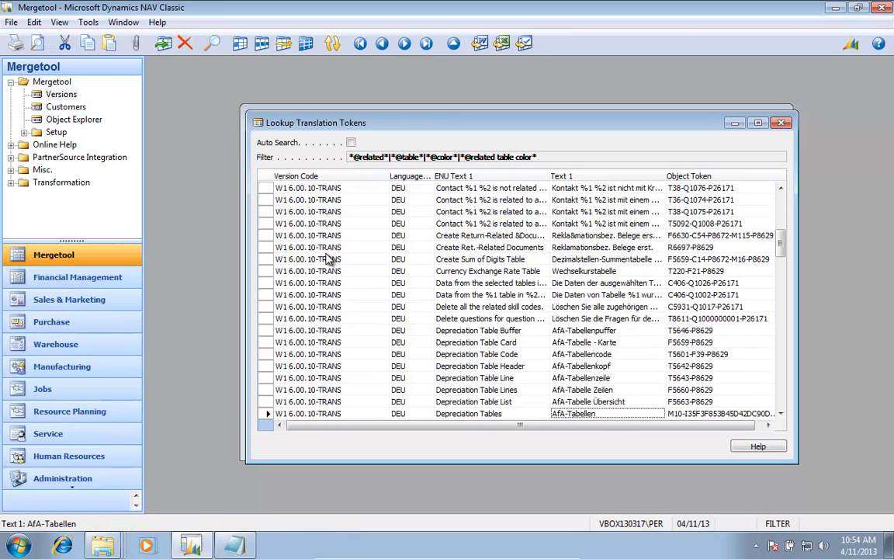
Search the suggestions' English texts for "re" to reach the entries beginning with Related.
key("shift+Tab")
key("shift+Tab")
key("Tab")
key("ctrl+f")
type("re")
key("Return")
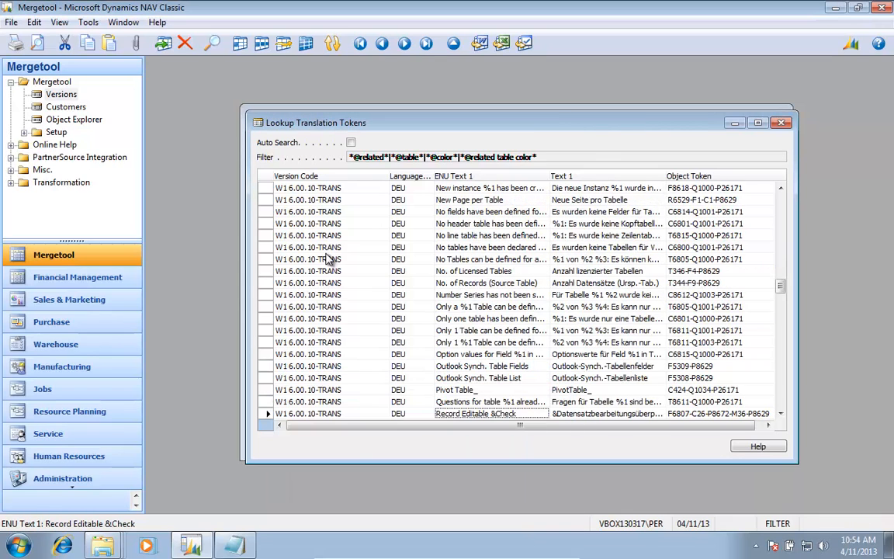
key("ctrl+f")
key("Return")
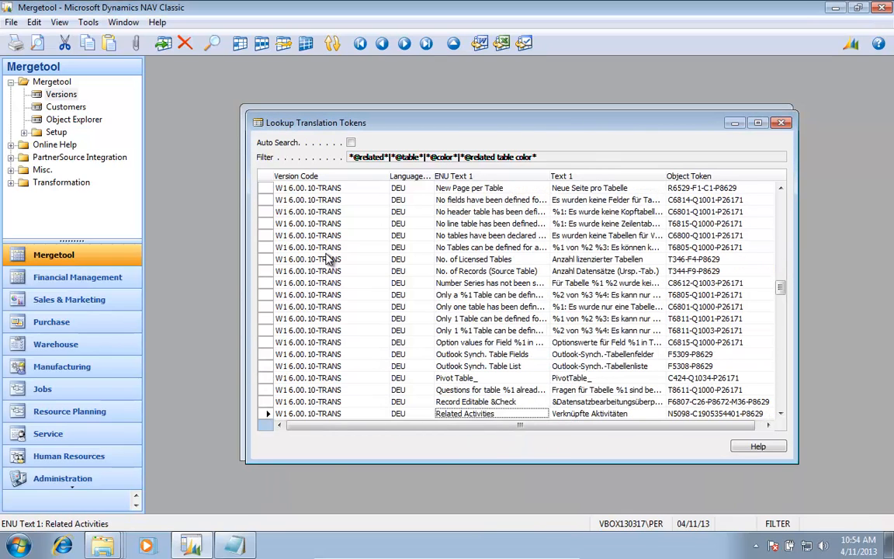
Compare the German texts of the suggestions beginning with Related, ending on Related No. Series.
key("Down")
key("Down")
key("Up")
key("Up")
key("Tab")
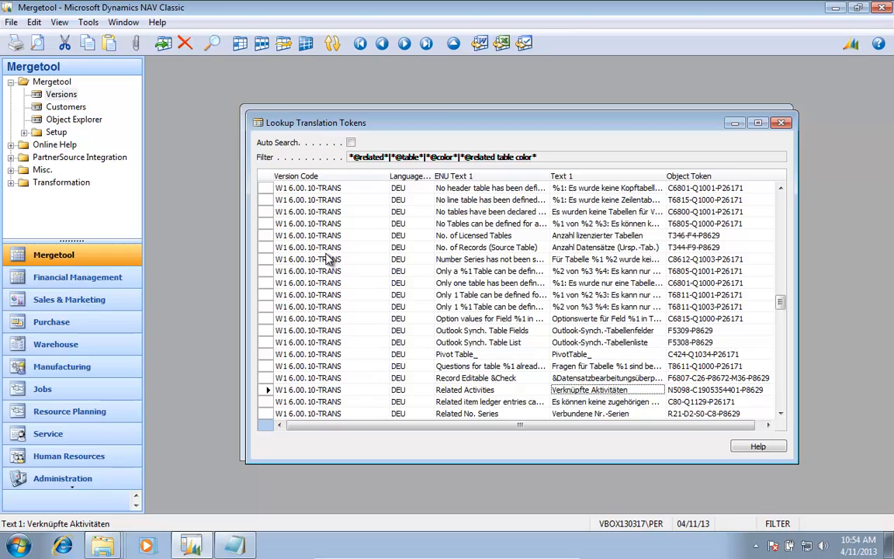
key("Down")
key("Down")
key("Down")
key("Down")
key("Down")
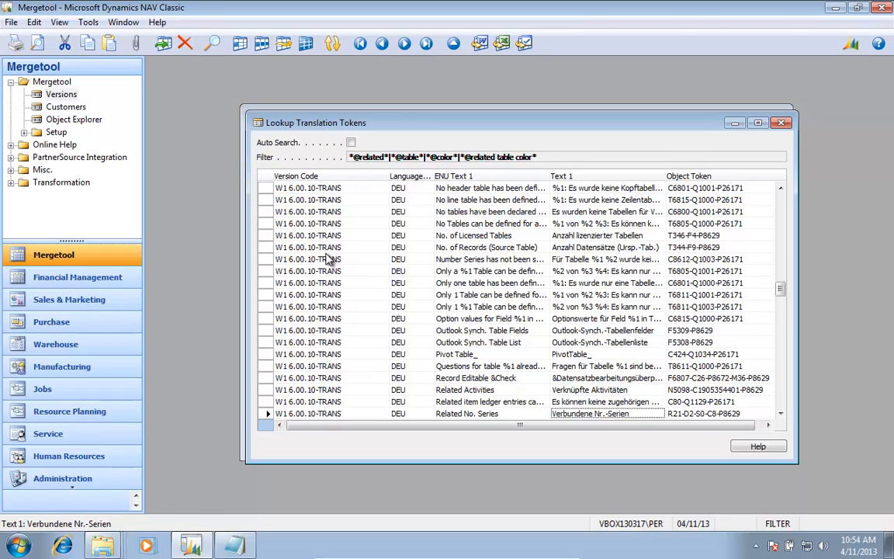
key("Up")
key("Up")
key("Up")
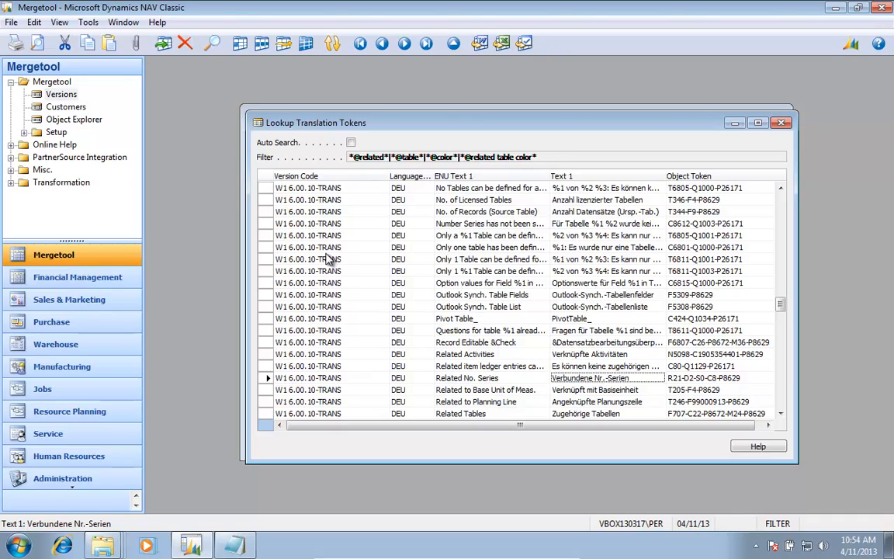
Copy the suggestion "Verbundene Nr.-Serien" and paste it before the existing text of the DEU Related Table Color token.
right_click(576, 378)
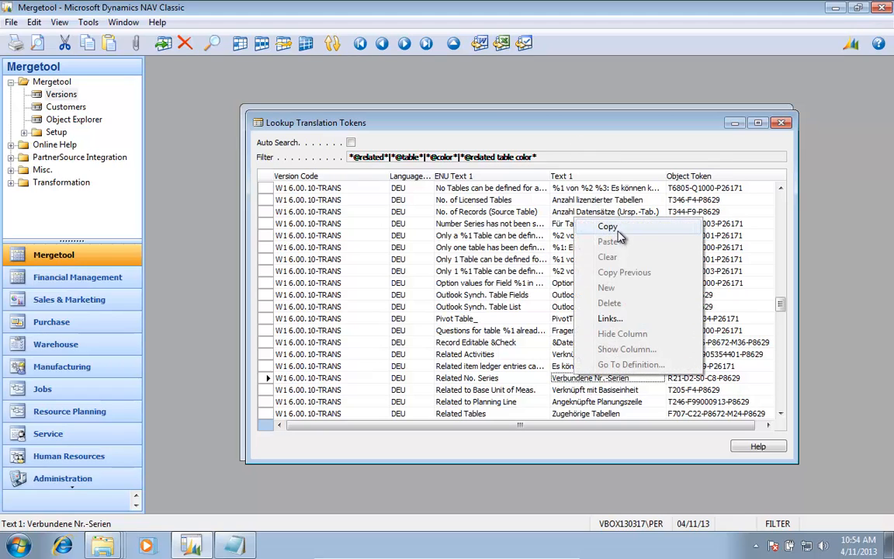
left_click(608, 227)
key("Escape")
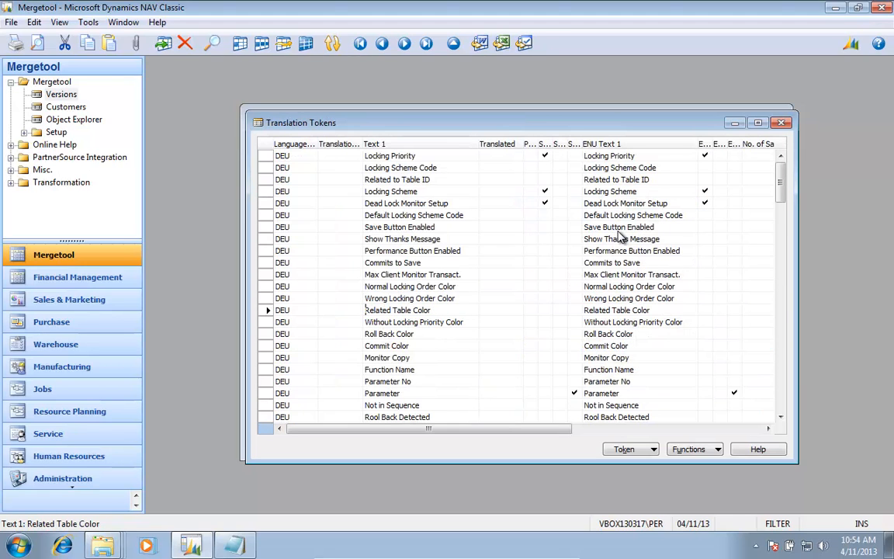
key("Tab")
key("ctrl+v")
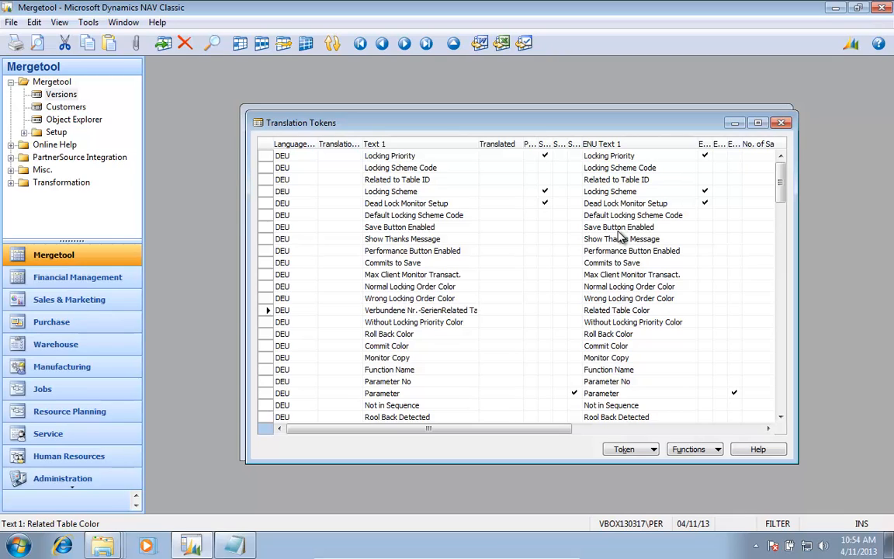
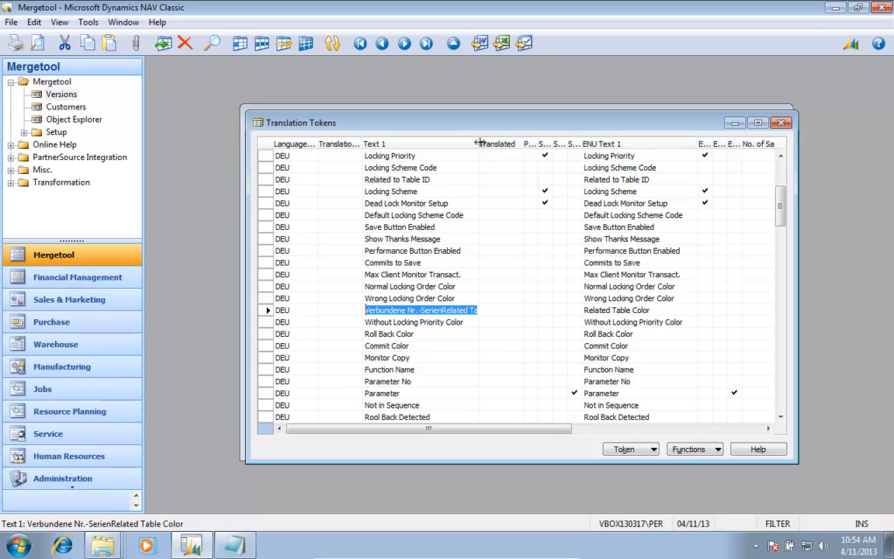
Widen the Text 1 column and insert "Tabelle" after "Verbundene" in the Related Table Color token's text.
left_click_drag(479, 144, 510, 144)
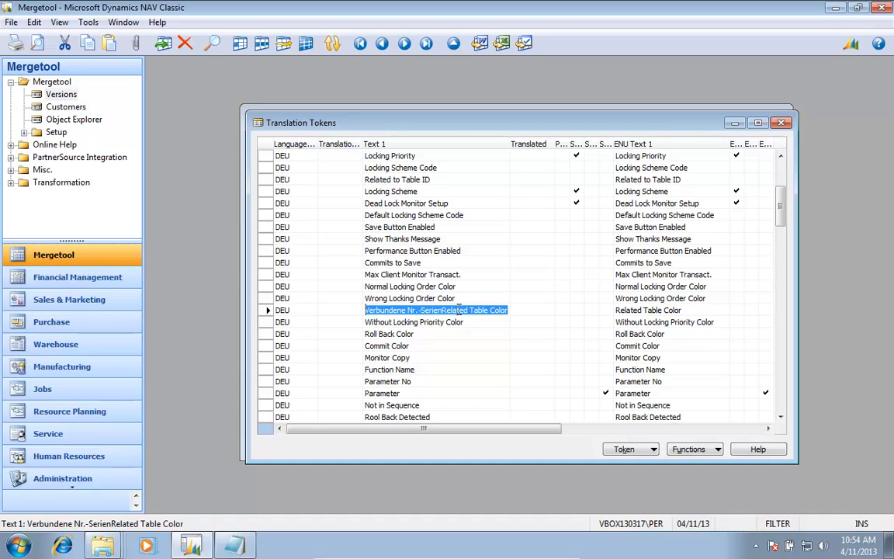
left_click(410, 311)
type("Tabell")
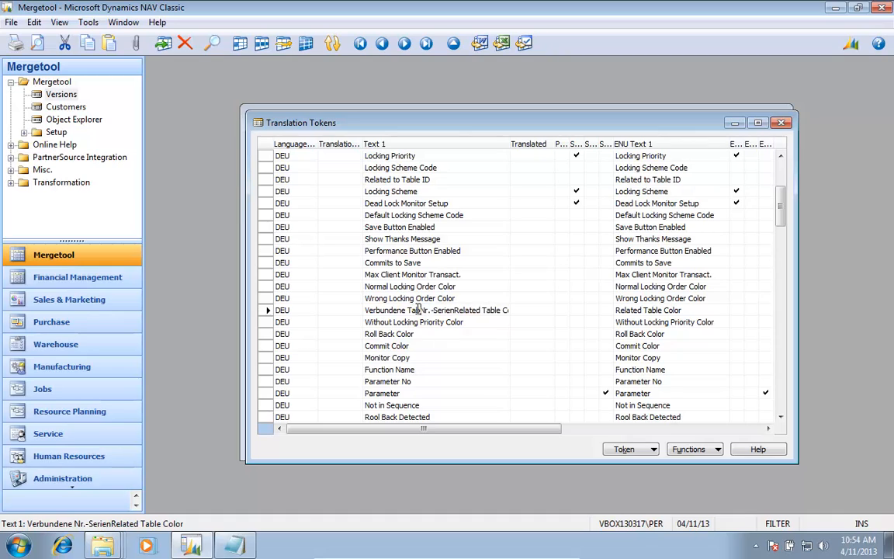
type("e")
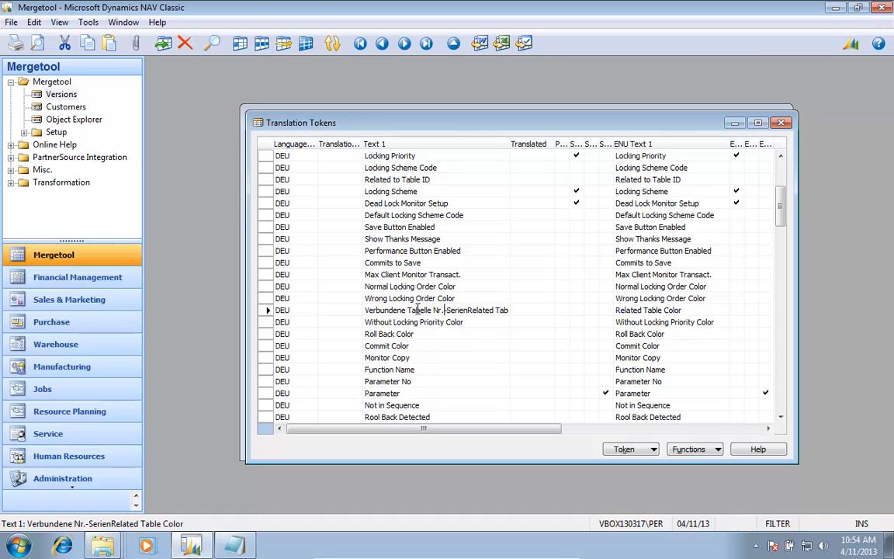
key("Right")
key("Right")
key("Right")
key("Right")
key("Right")
key("Right")
key("Right")
key("shift+End")
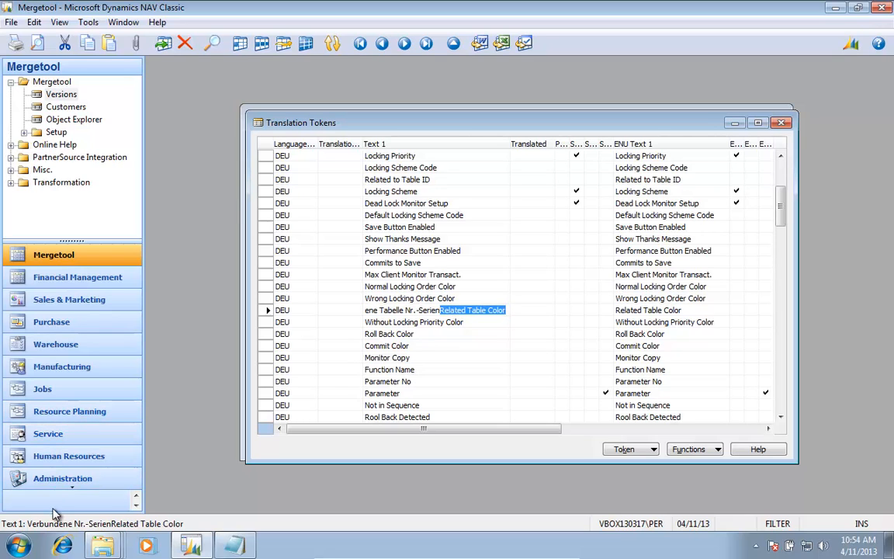
Open the Google Translate website in Internet Explorer.
left_click(63, 545)
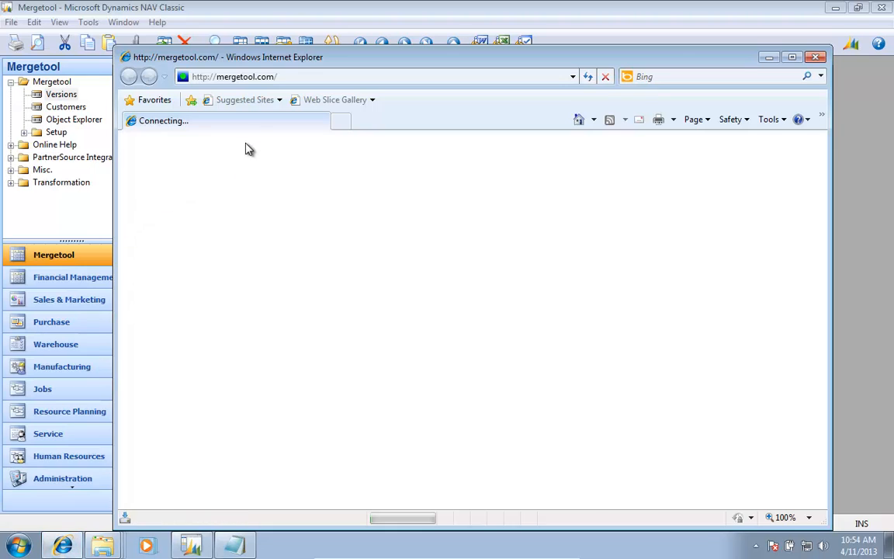
left_click(332, 76)
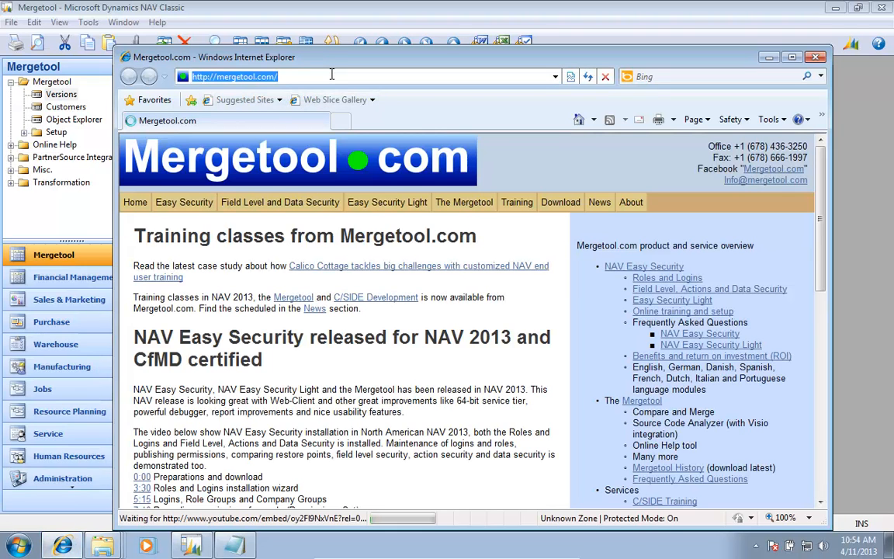
type("translate.")
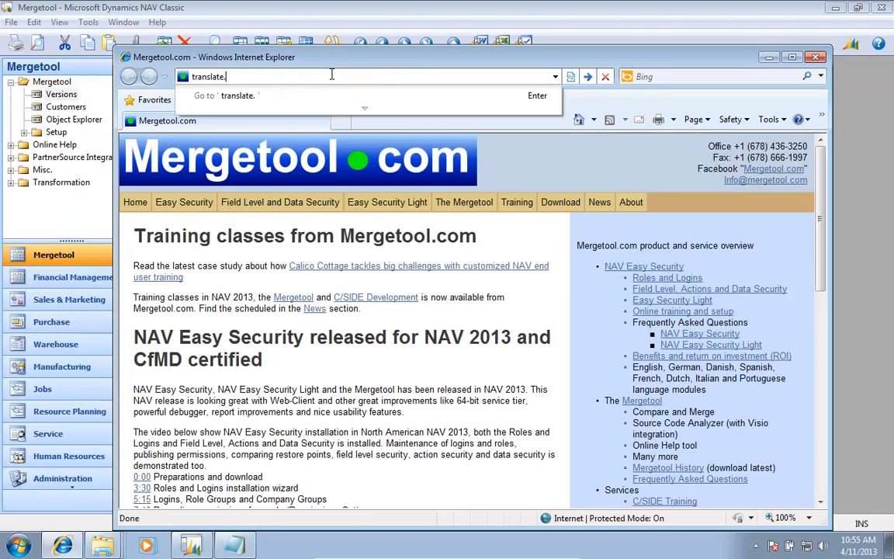
type("goole.com")
key("Return")
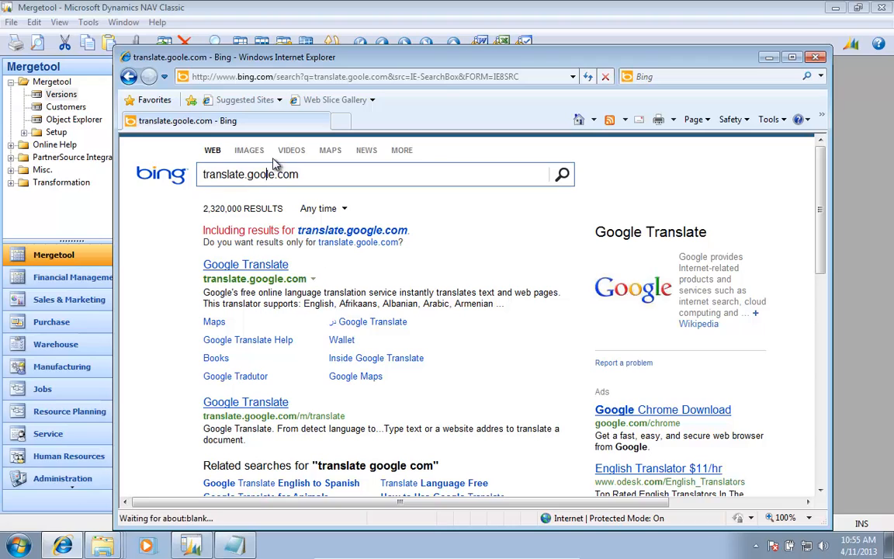
key("alt+d")
type("tra")
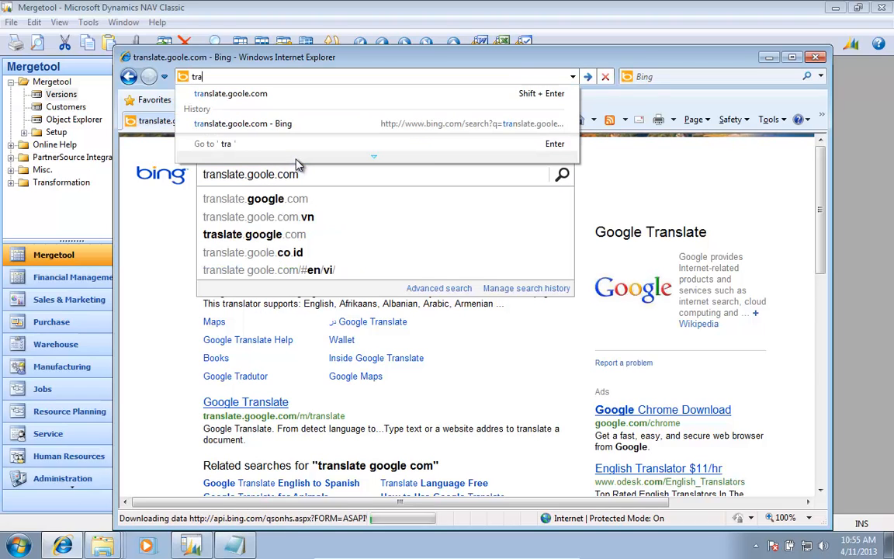
key("Down")
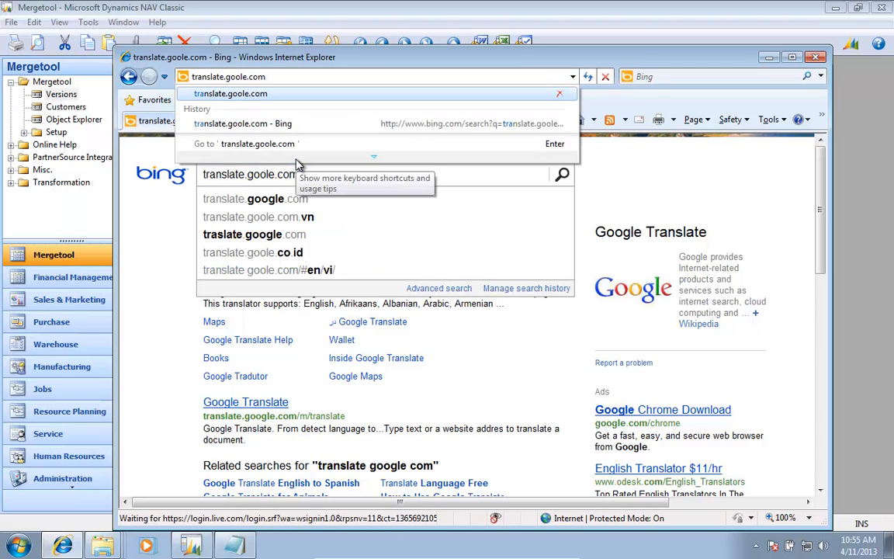
key("Return")
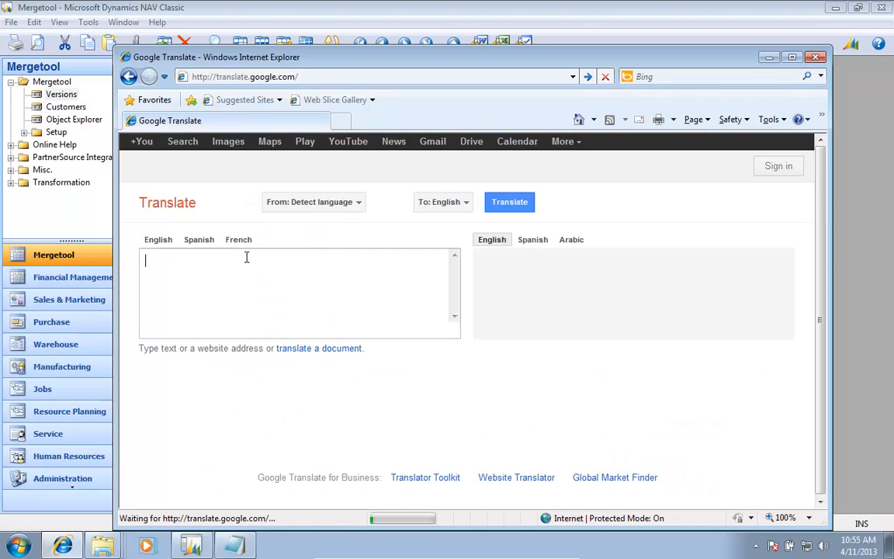
Translate "Related Table Color" into German in Google Translate, declining the Adobe Flash Player permission request.
type("Related Table Color")
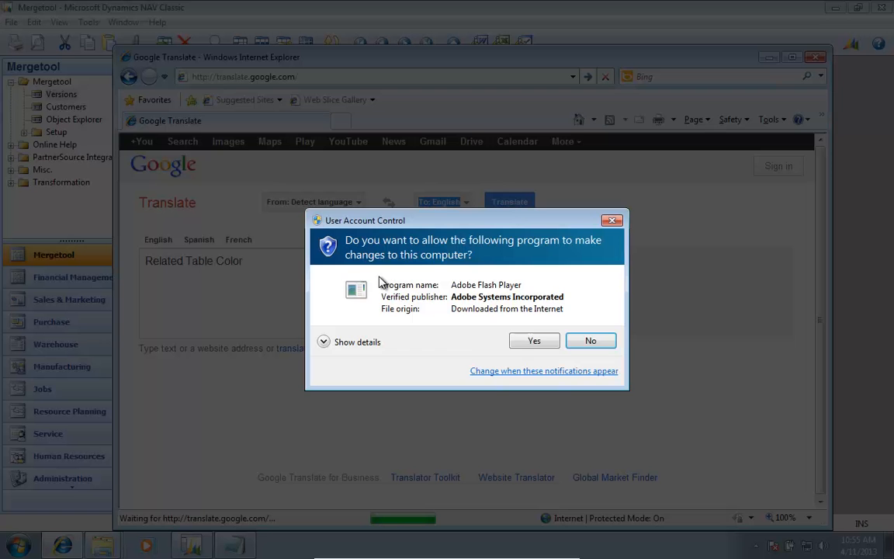
left_click(590, 341)
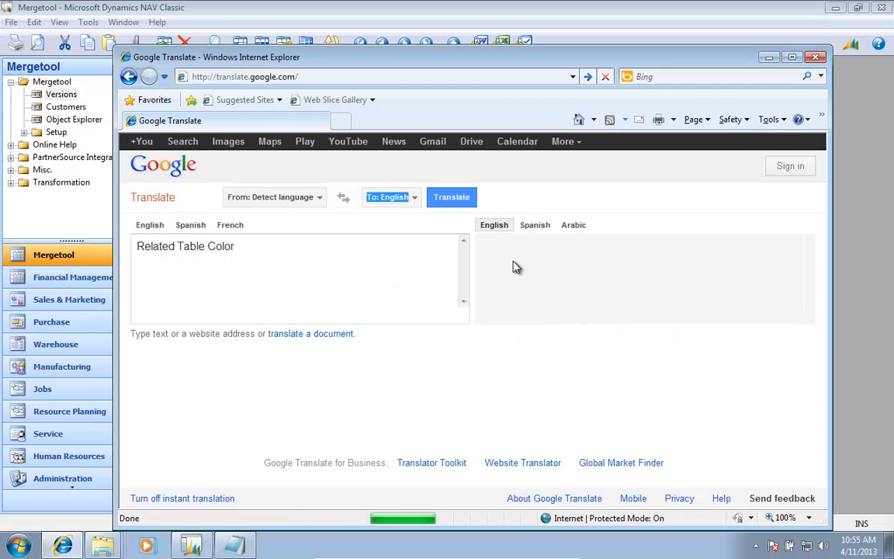
left_click(413, 202)
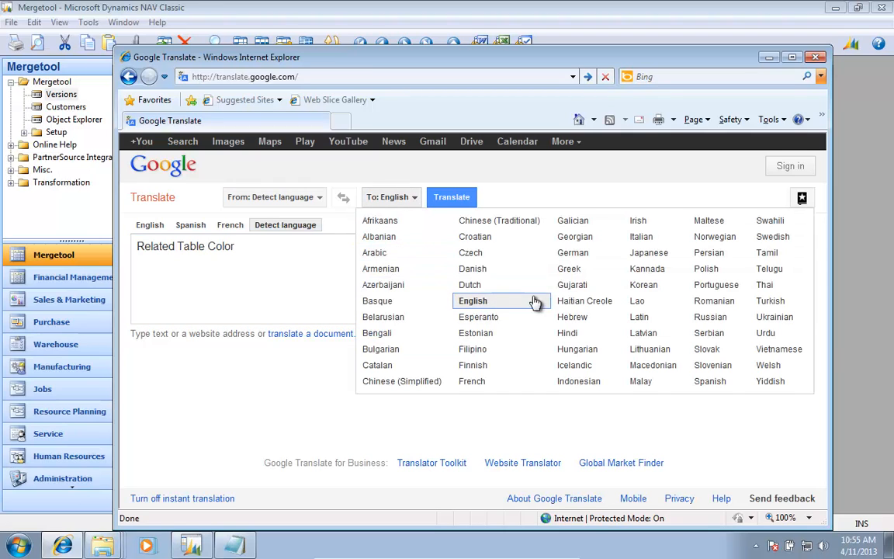
left_click(566, 253)
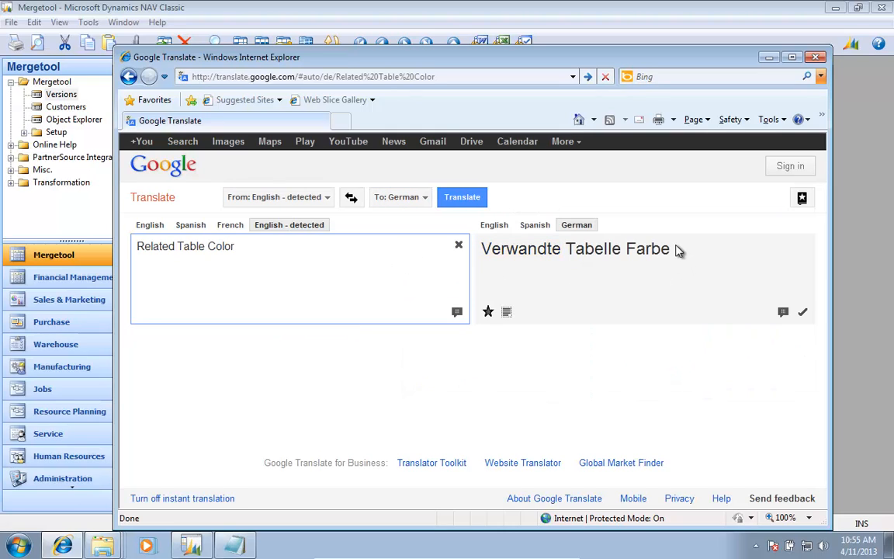
Take "Tabelle Farbe" from the translation and append it to the Related Table Color token's text in Mergetool.
left_click_drag(671, 248, 599, 256)
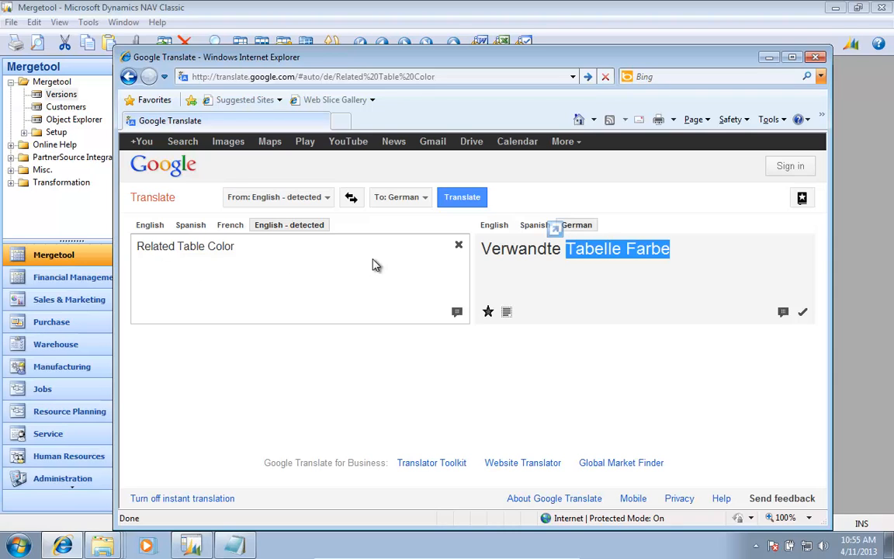
key("alt+Tab")
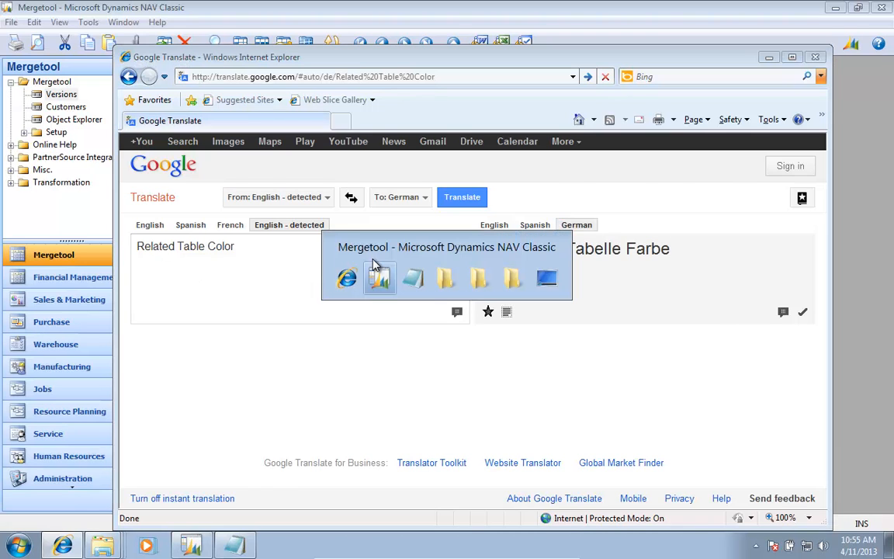
key("Down")
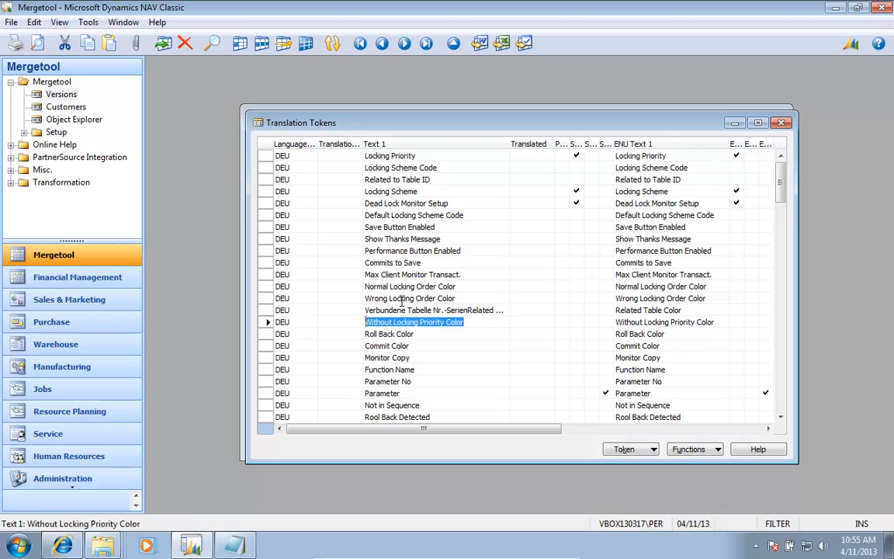
key("Up")
key("F2")
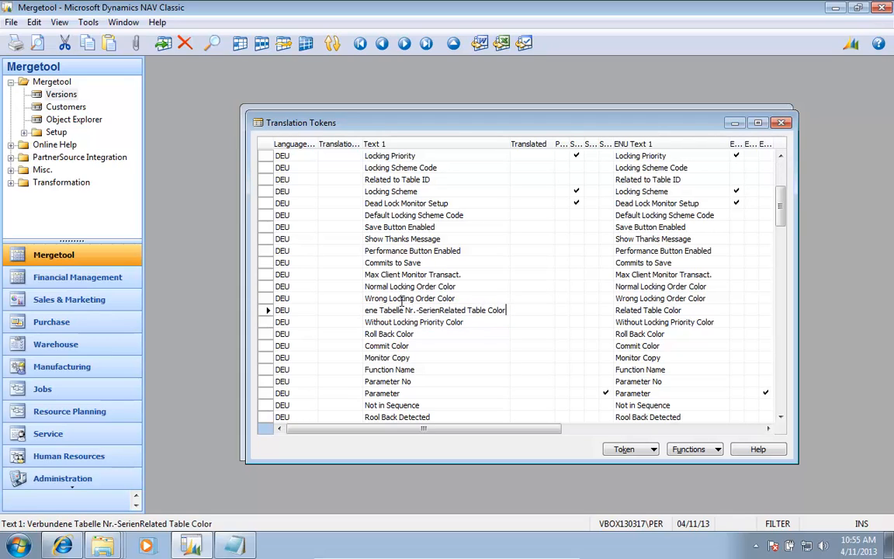
type("Tabelle Farbe")
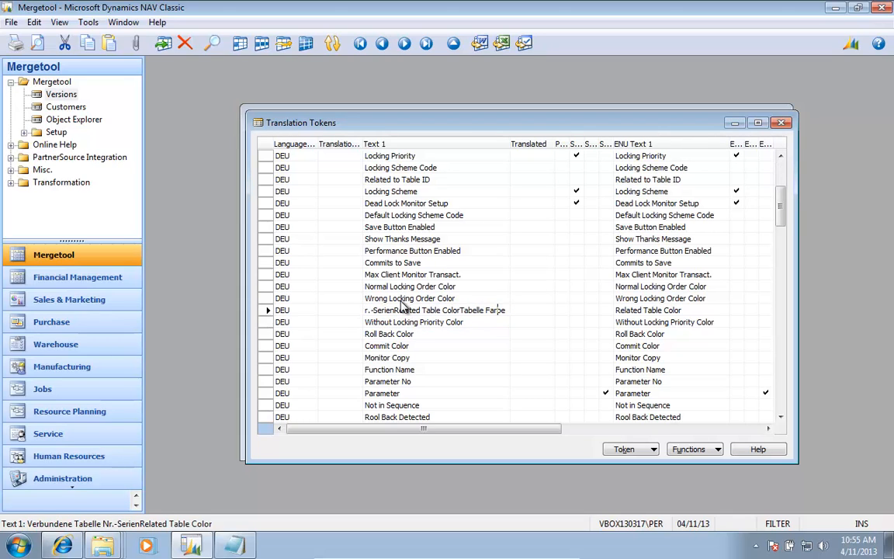
Remove the leftover words between "Verbundene" and the appended text, leaving "Verbundene Tabelle Farbe" as the token's translation.
key("Left")
key("Left")
key("Left")
key("Left")
key("Left")
key("Left")
key("Left")
key("Left")
key("Left")
key("Left")
key("Left")
key("Left")
key("Left")
key("shift+Home")
key("ctrl+shift+Right")
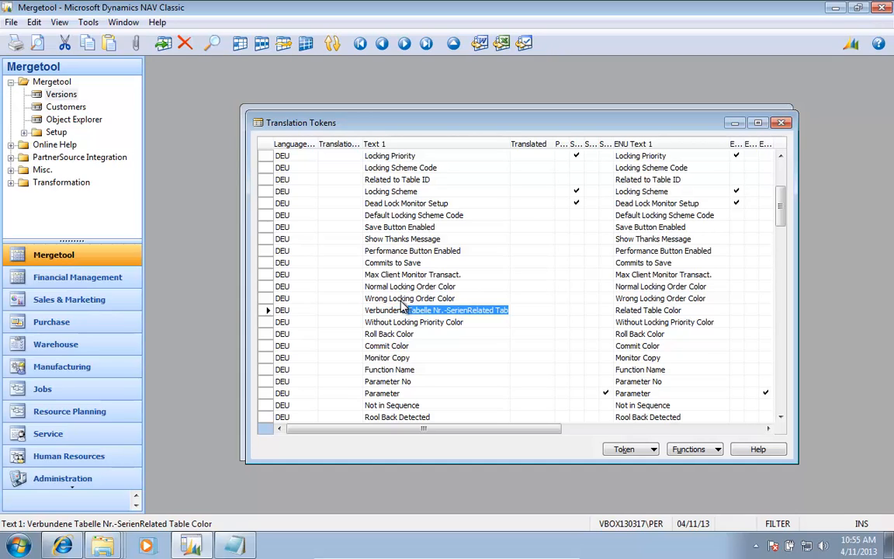
key("Delete")
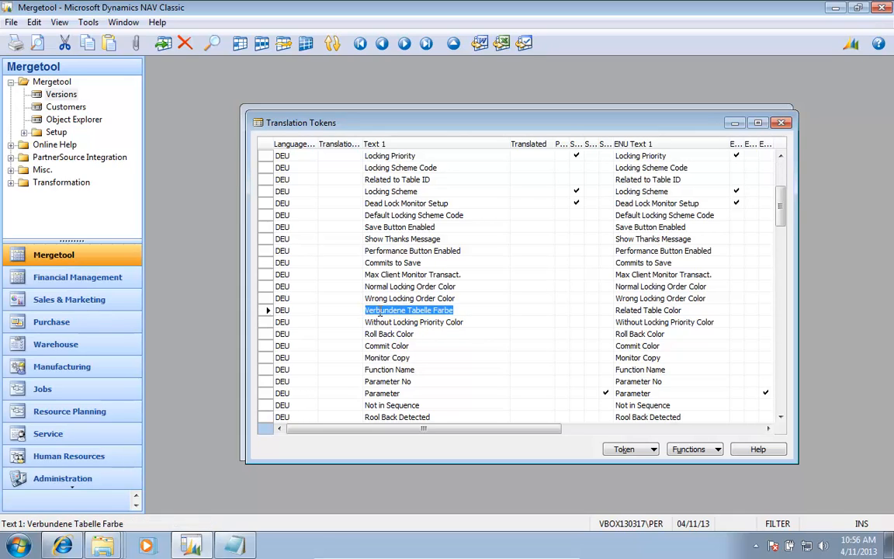
Join the last two words of the Related Table Color token's translation so it reads "Verbundene Tabellefarbe".
left_click(465, 311)
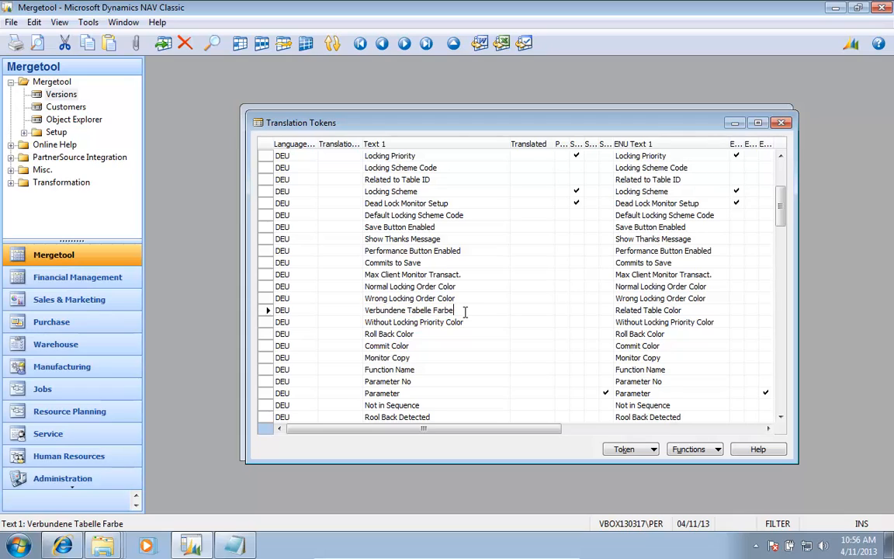
key("BackSpace")
key("BackSpace")
type("f")
key("Down")
key("Up")
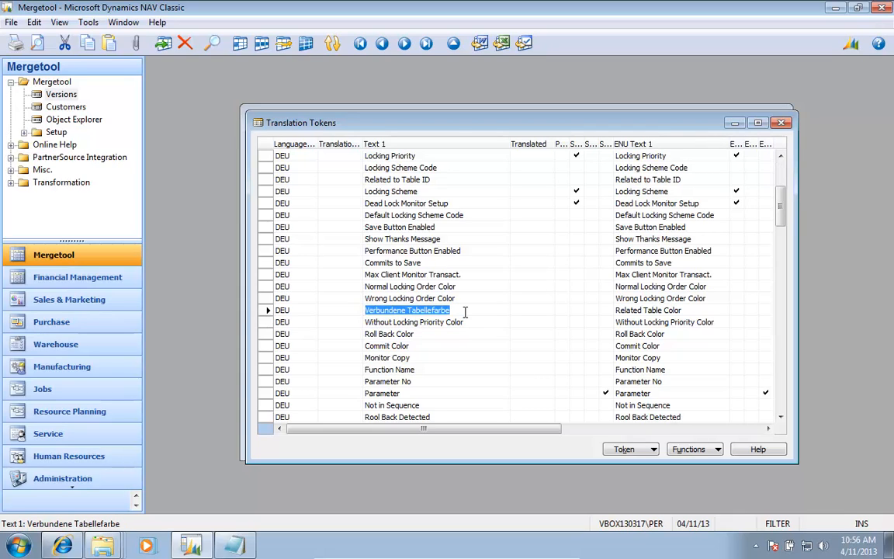
key("F2")
key("shift+Left")
key("shift+Left")
key("shift+Left")
key("shift+Left")
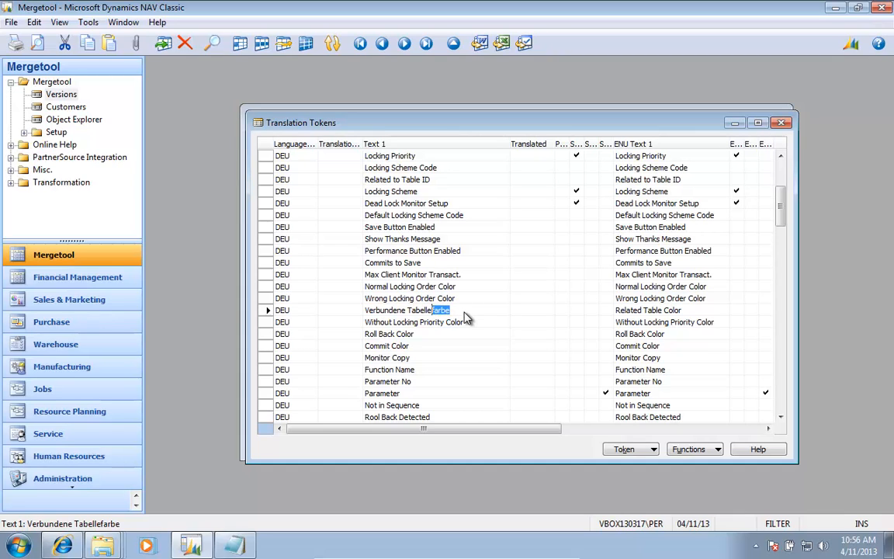
key("Up")
key("F2")
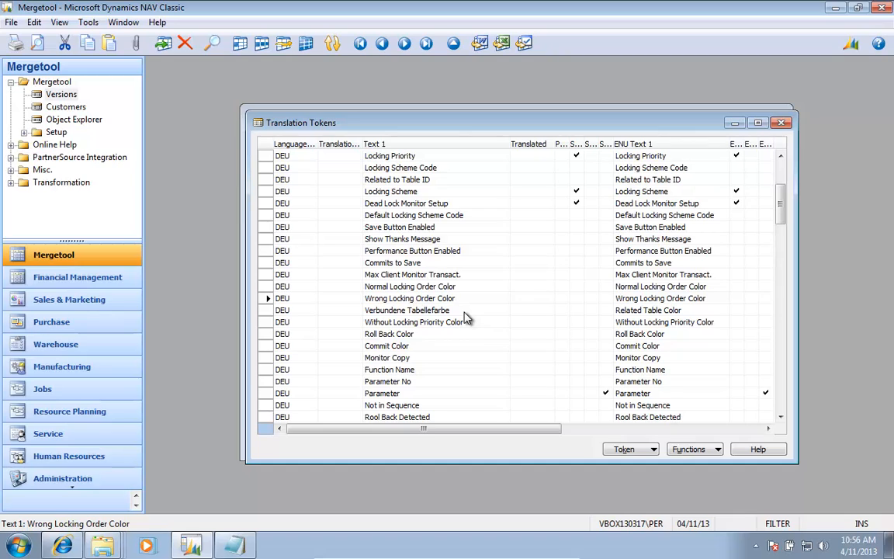
key("shift+Left")
key("shift+Left")
key("shift+Left")
key("shift+Left")
key("shift+Left")
key("Down")
key("Down")
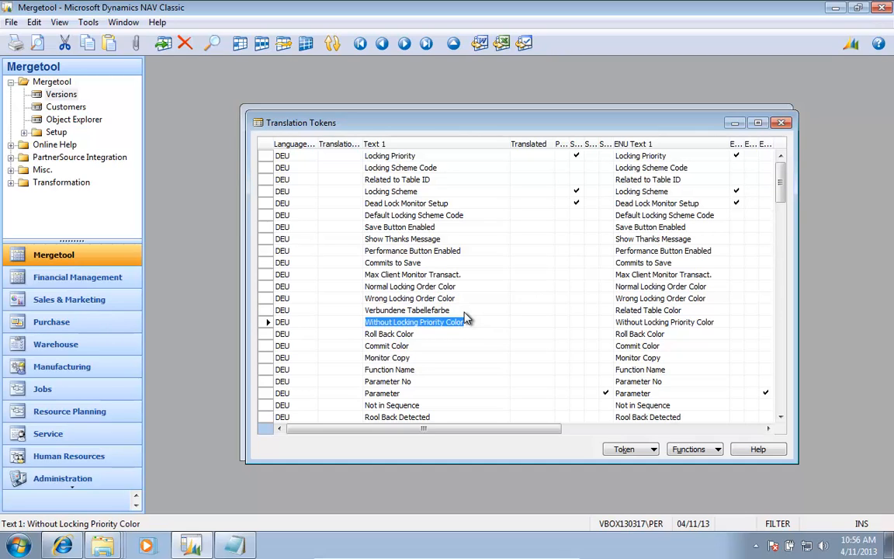
From the Without Locking Priority Color token's add-on lookup, create a translation add-on with code PERFORM and description "Performance".
key("shift+Tab")
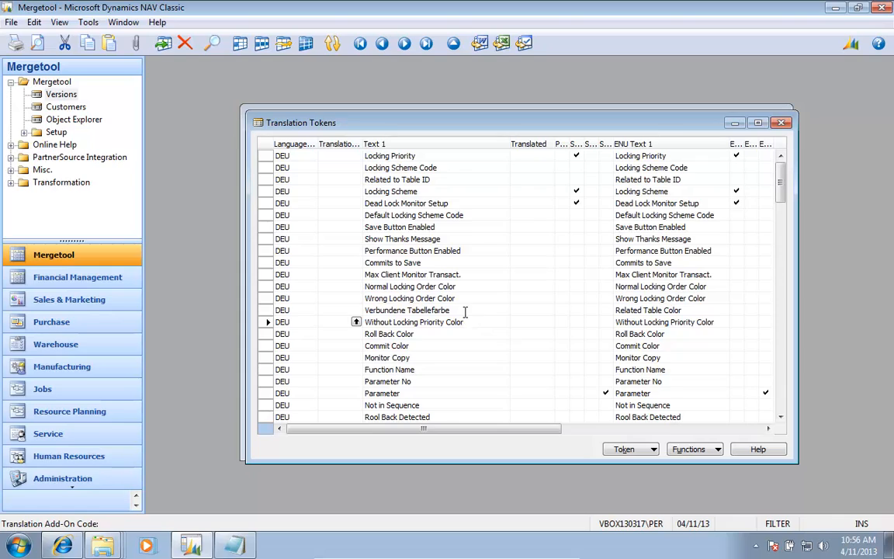
key("F6")
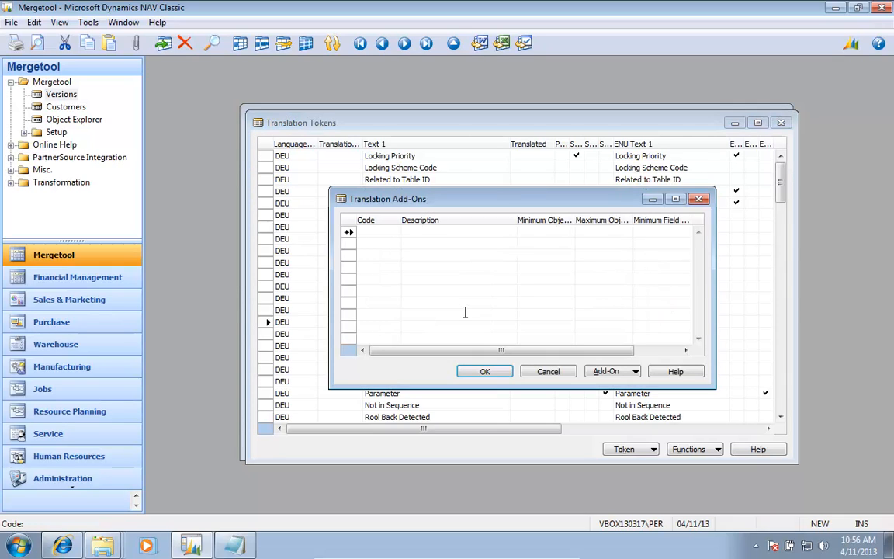
type("performanc")
key("BackSpace")
key("BackSpace")
key("Tab")
type("P")
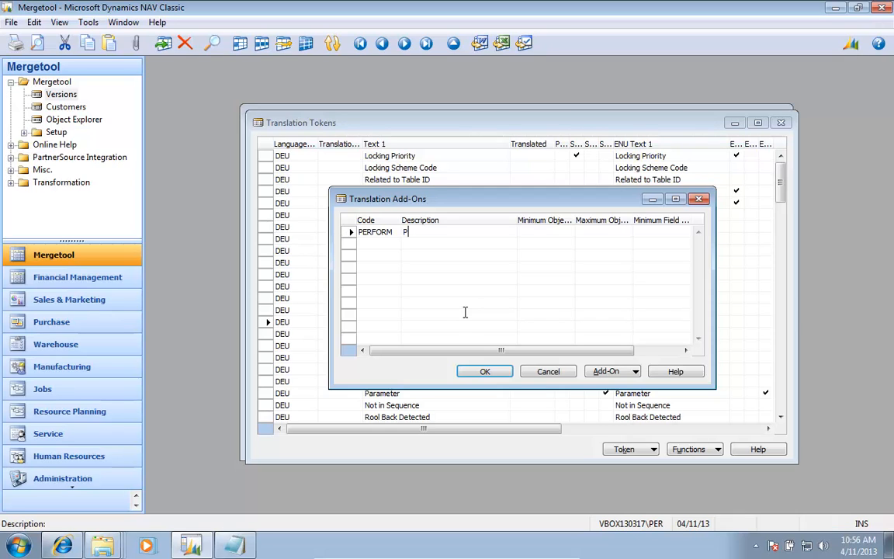
type("arf")
type("erformance")
key("Tab")
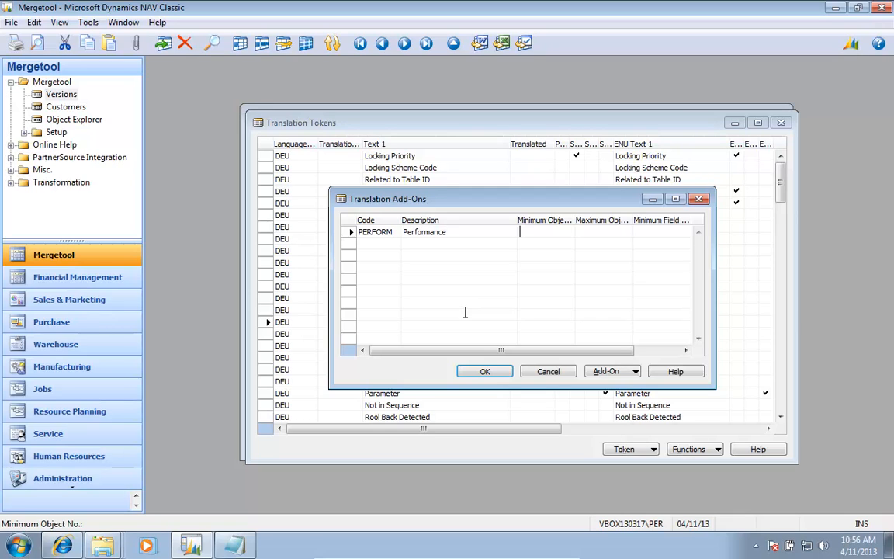
Add a base terminology to the PERFORM add-on that translates the ENU text "Color" as "Farbe" for language DEU.
left_click(599, 373)
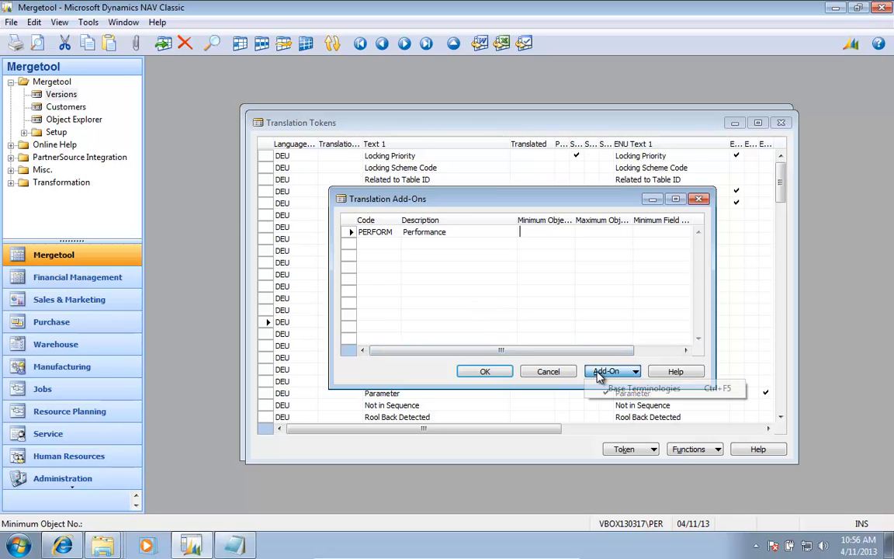
left_click(629, 390)
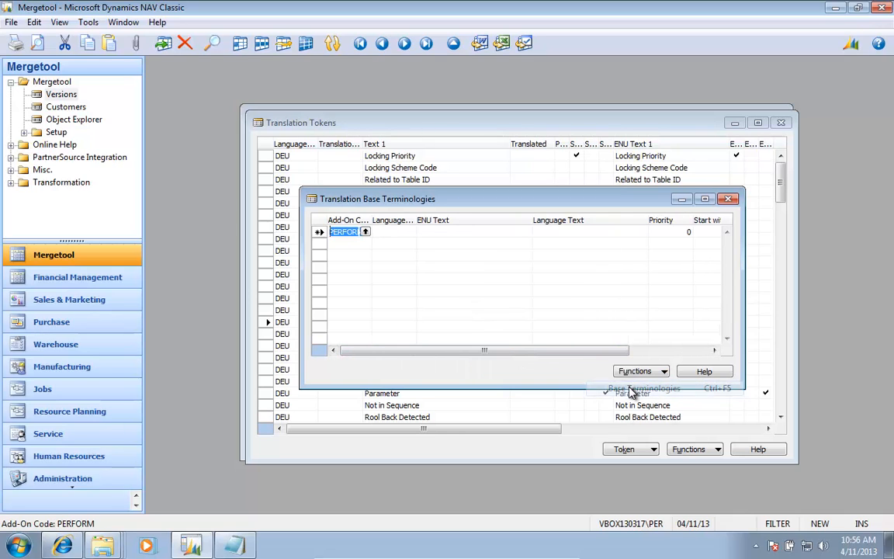
left_click(401, 235)
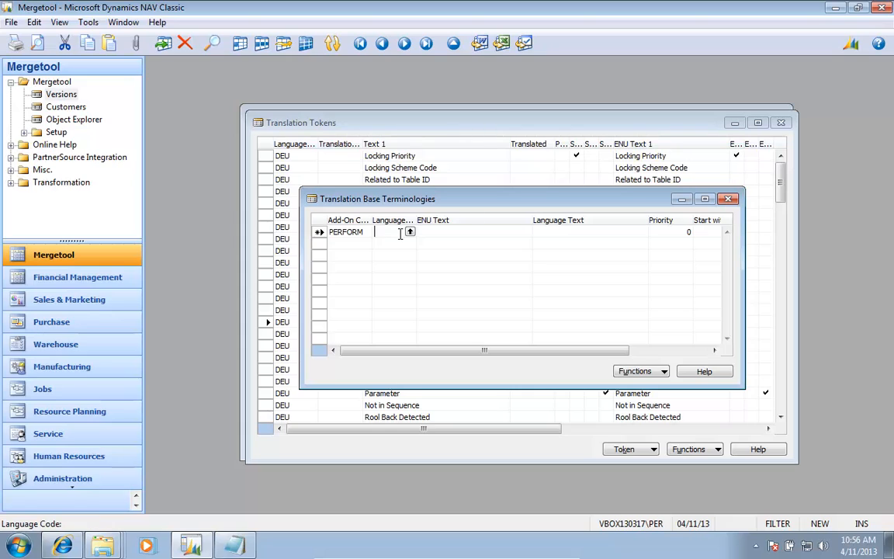
type("DEU")
key("Tab")
type("Color")
key("Tab")
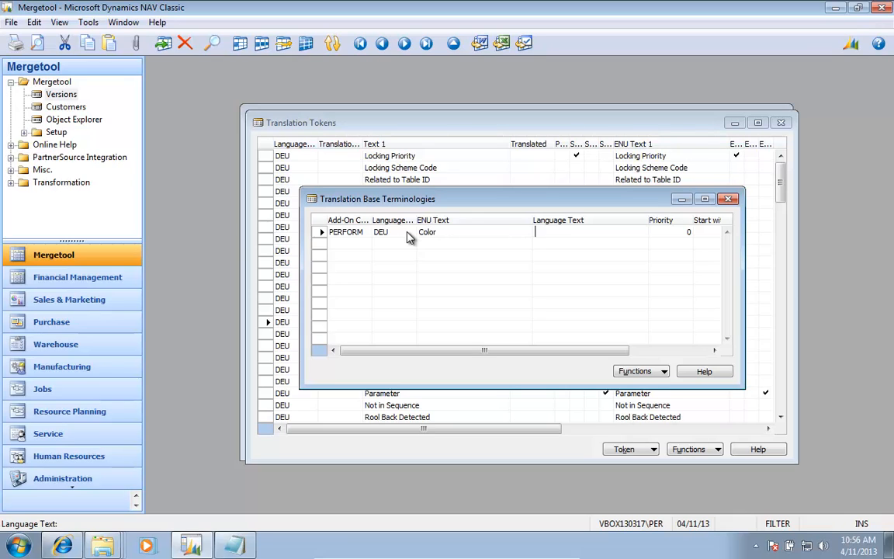
type("Farbe")
key("Down")
key("Up")
key("Tab")
key("Tab")
key("Tab")
key("Home")
key("Down")
left_click(408, 232)
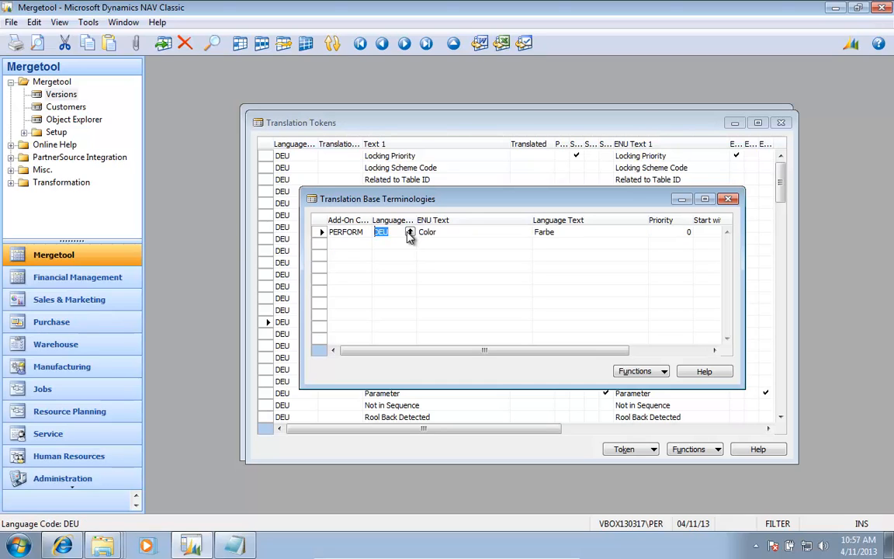
key("shift+Tab")
key("Tab")
key("Tab")
key("Tab")
key("shift+Tab")
key("Home")
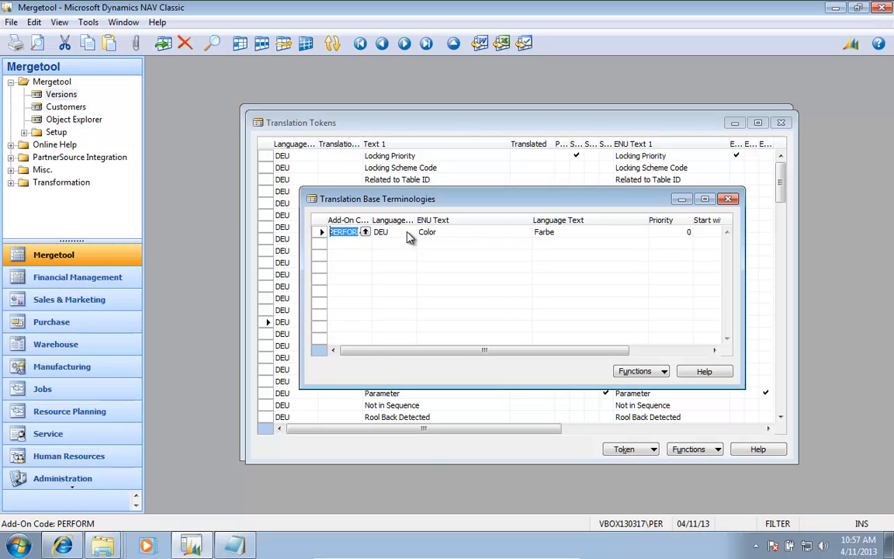
Return to the translation tokens and clear the table filters on Language Code, Same Exist Earlier in Version and Translated.
key("F6")
key("Escape")
key("Escape")
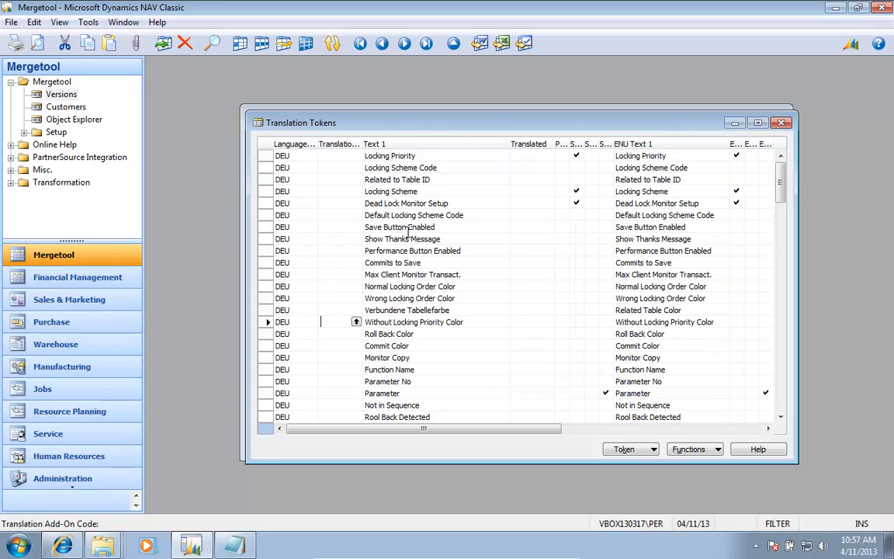
key("ctrl+F7")
key("Up")
key("Up")
key("Delete")
key("Up")
key("Delete")
key("Down")
key("Down")
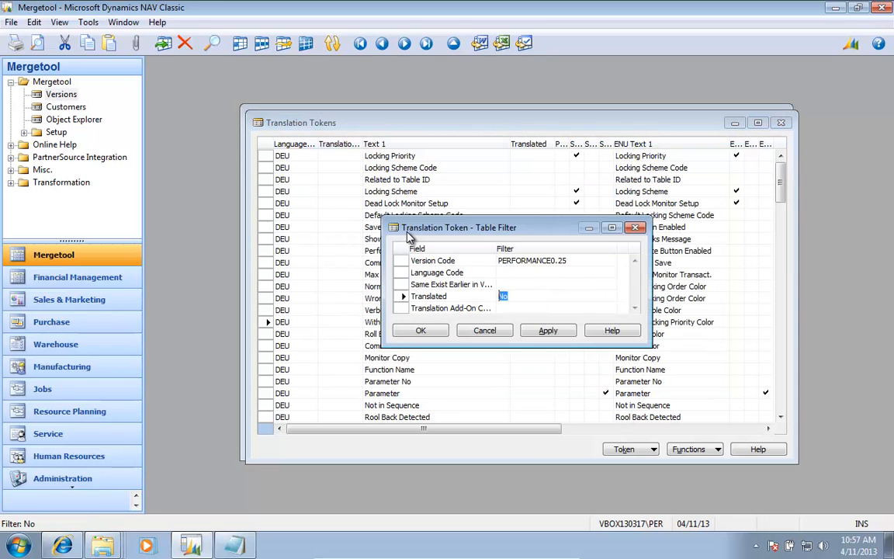
key("Delete")
key("Return")
Set the translation add-on PERFORM on all listed translation tokens.
key("ctrl+a")
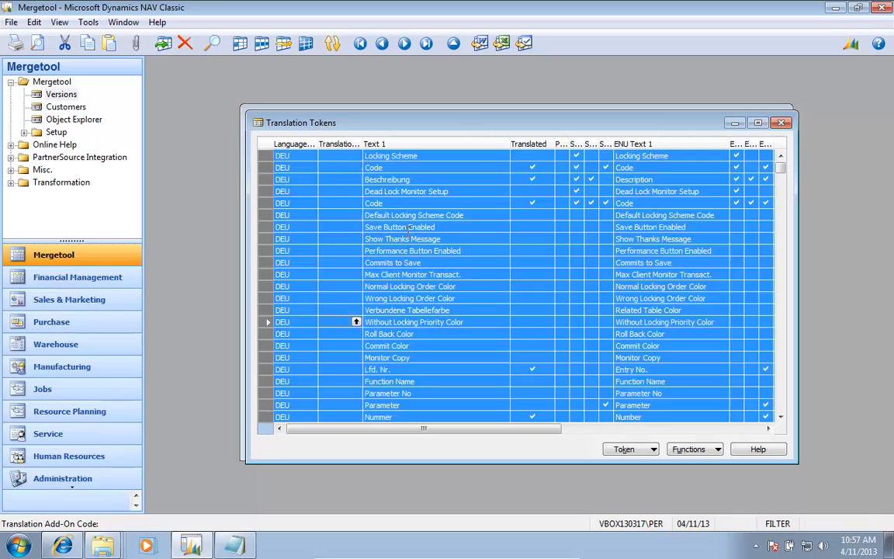
key("alt+u")
key("Down")
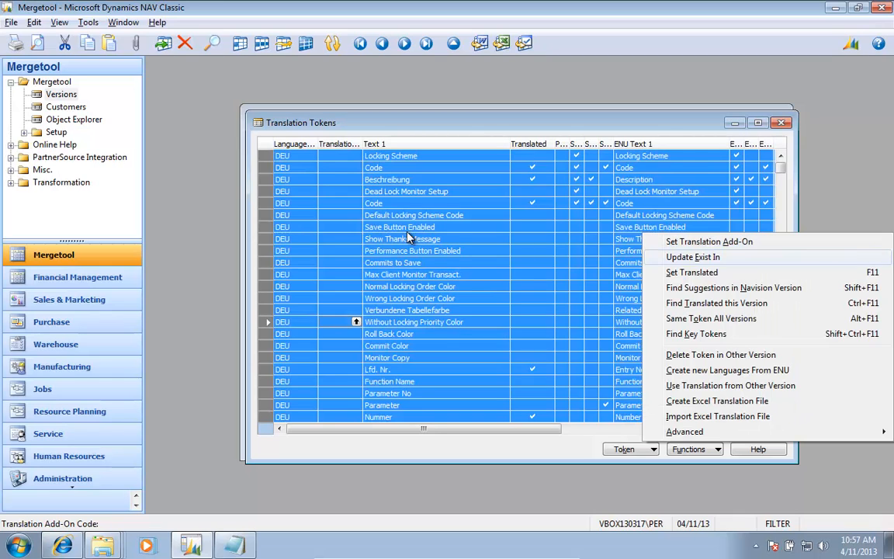
key("Up")
key("Return")
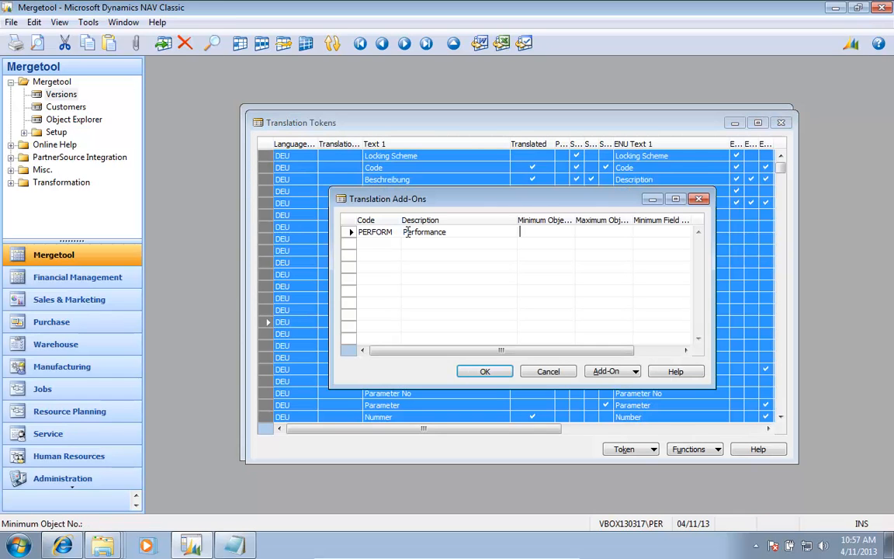
key("Return")
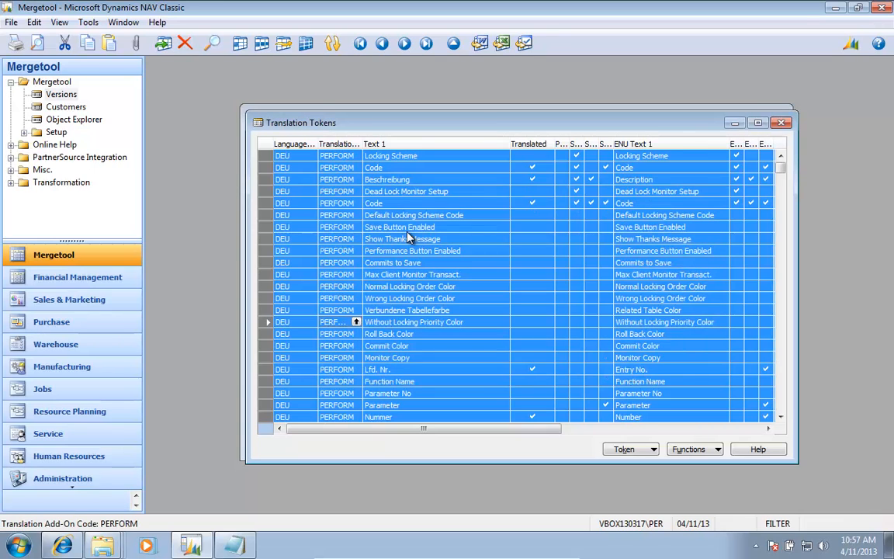
Filter the translation tokens to those with Translated set to No.
key("Left")
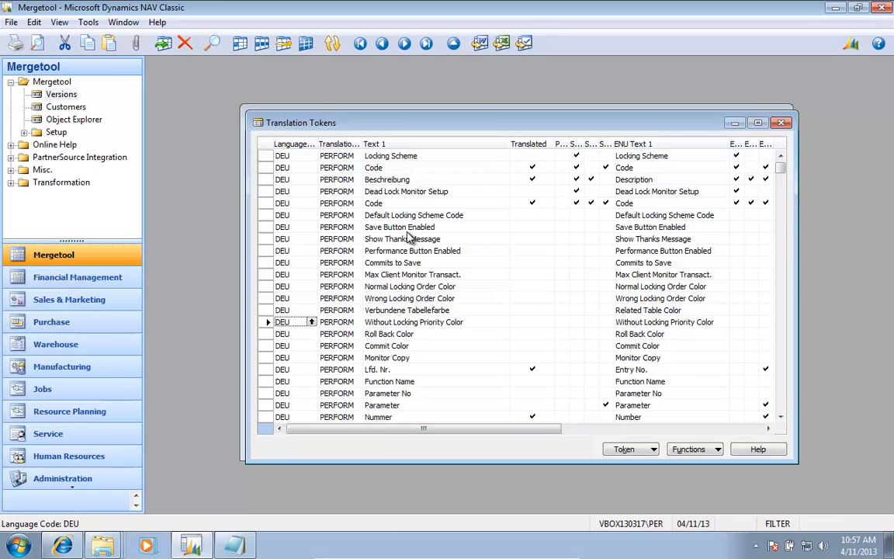
key("Right")
key("Right")
key("Right")
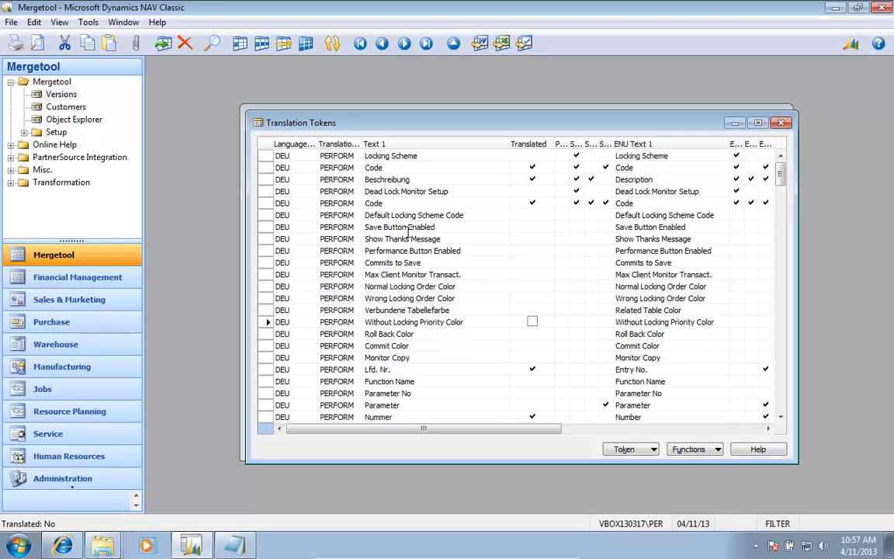
key("Left")
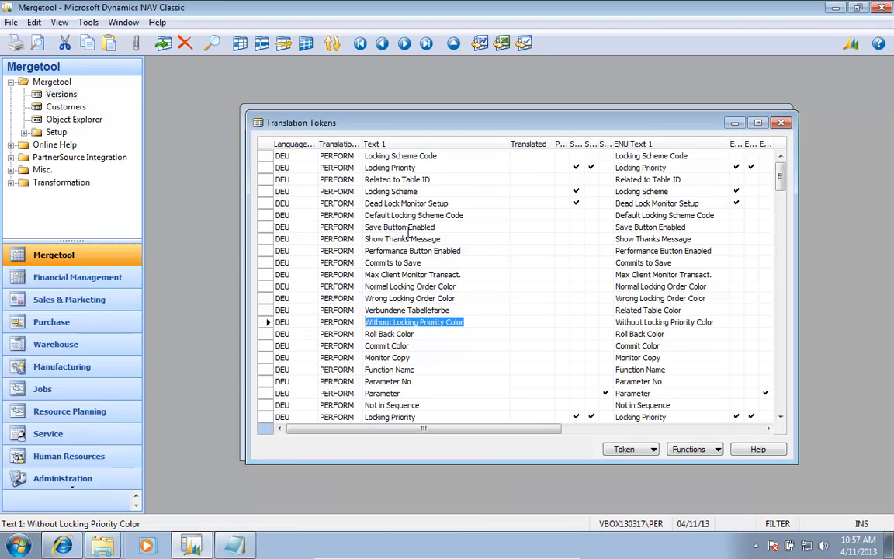
Run Use Partial Base Terminology Translation on all listed tokens for version PERFORMANCE0.25 and language DEU.
key("ctrl+a")
key("alt+u")
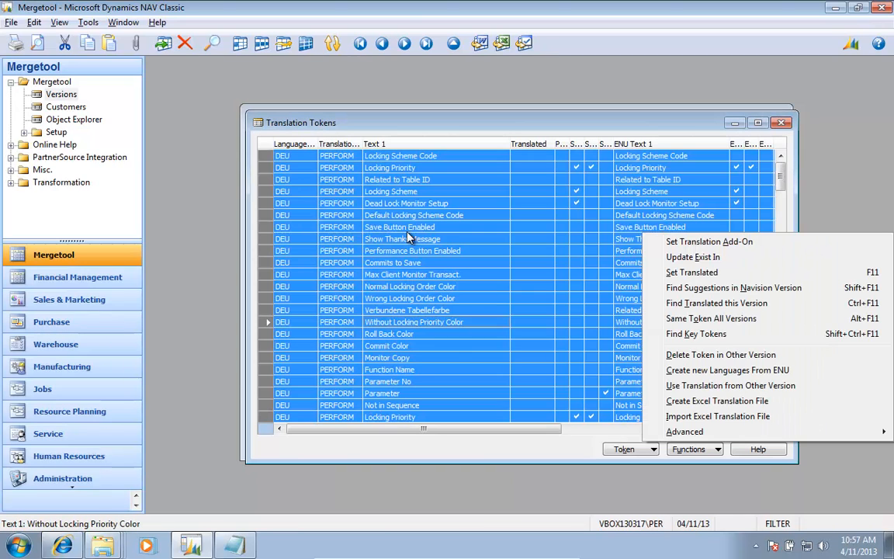
key("Up")
key("Right")
key("Down")
key("Down")
key("Down")
key("Down")
key("Down")
key("Down")
key("Down")
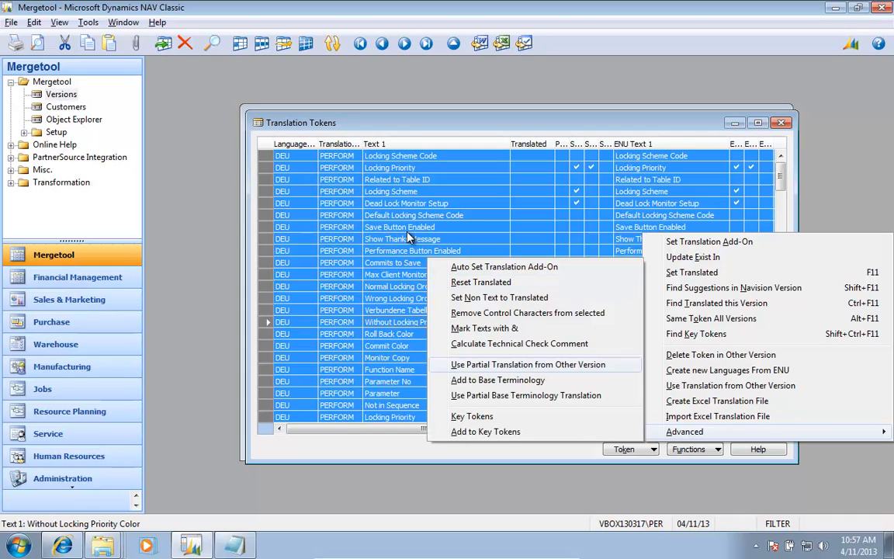
key("Down")
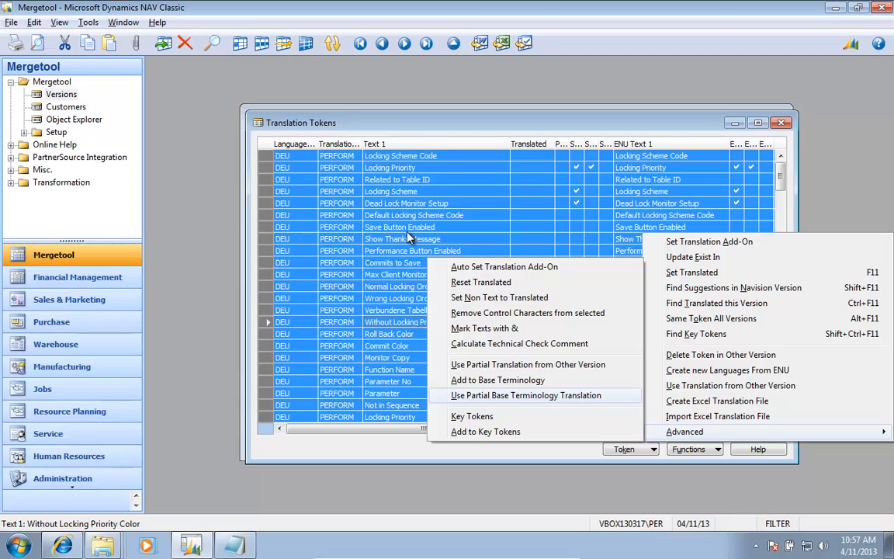
key("Return")
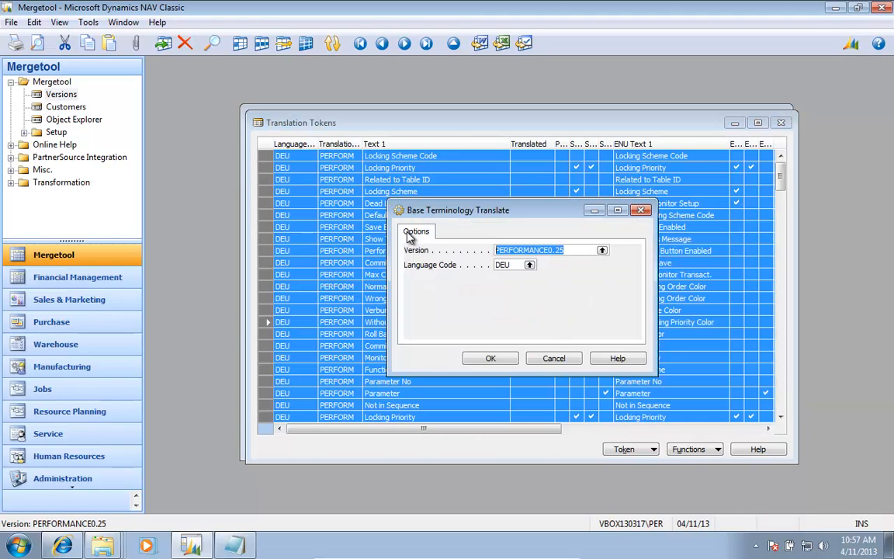
key("Return")
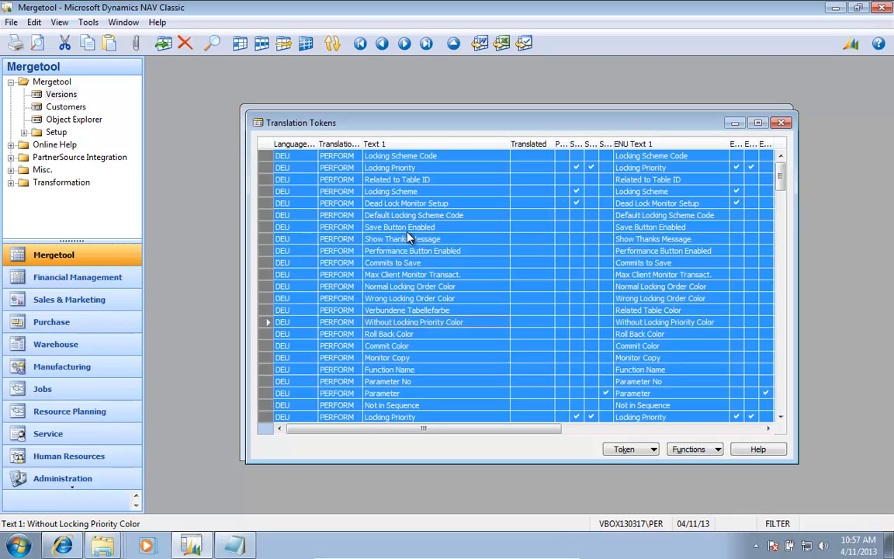
Open the PERFORM add-on's base terminologies and set the Color entry's priority based on its ENU text length.
left_click(356, 251)
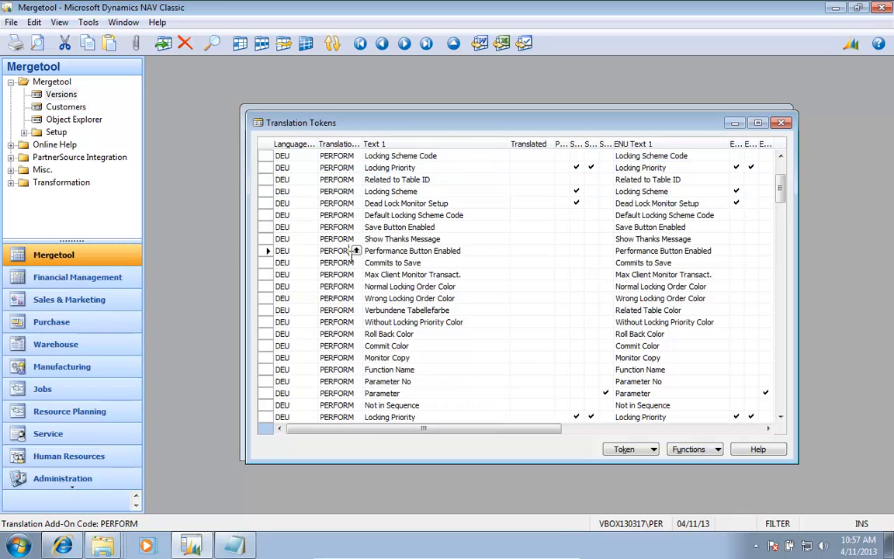
left_click(356, 250)
left_click(611, 371)
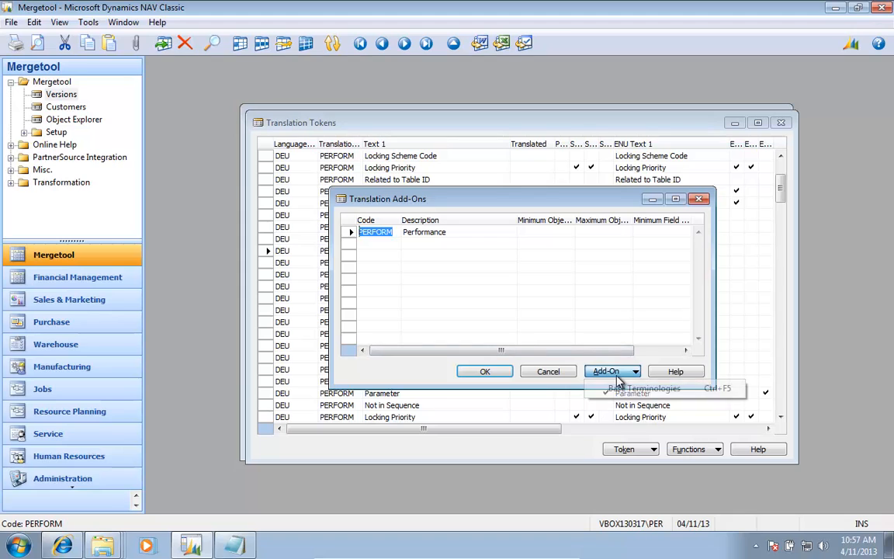
left_click(641, 388)
left_click(646, 371)
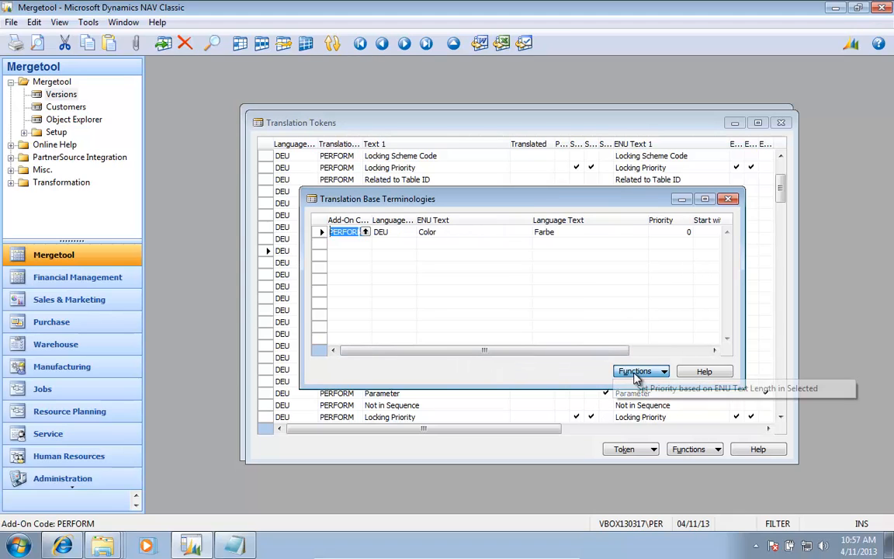
left_click(688, 389)
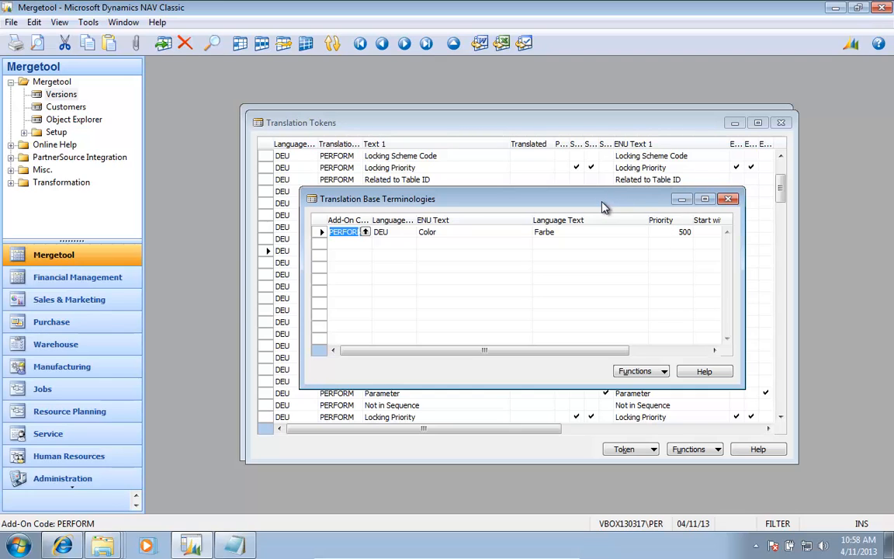
Review the Color entry in the PERFORM base terminologies and return to the translation tokens list.
left_click_drag(604, 207, 671, 249)
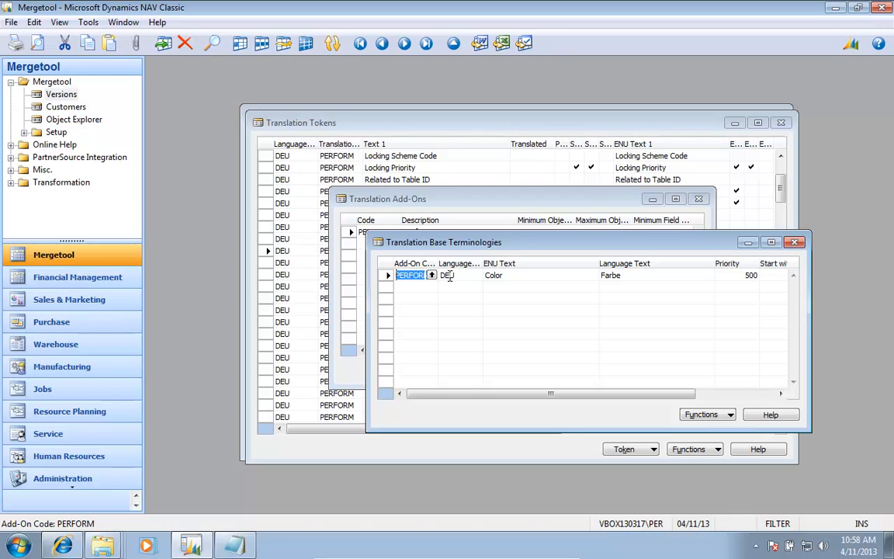
key("Down")
key("Up")
key("Right")
key("Right")
key("Right")
key("Right")
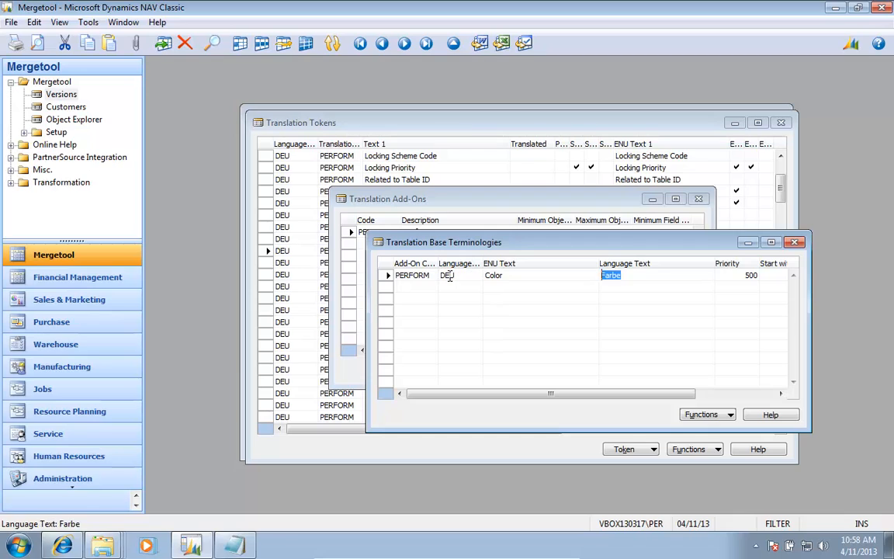
key("Left")
key("Left")
key("Left")
key("Escape")
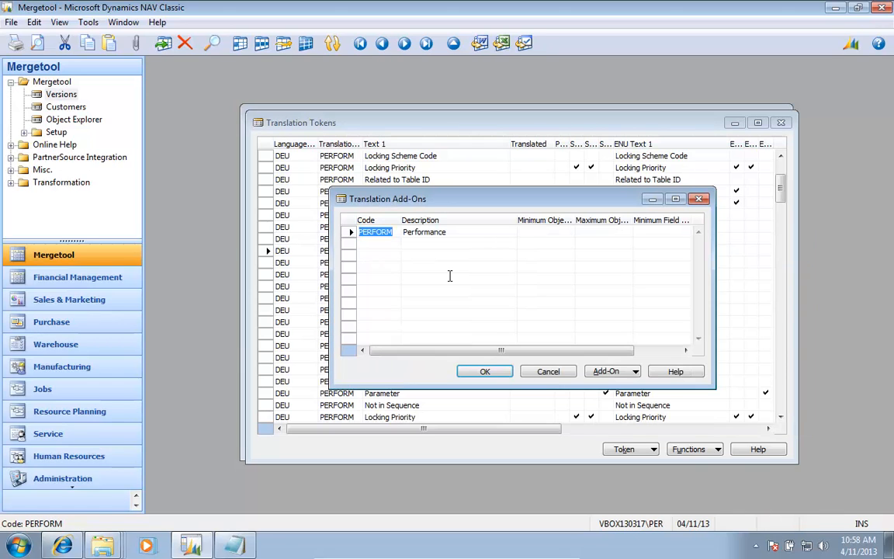
key("Return")
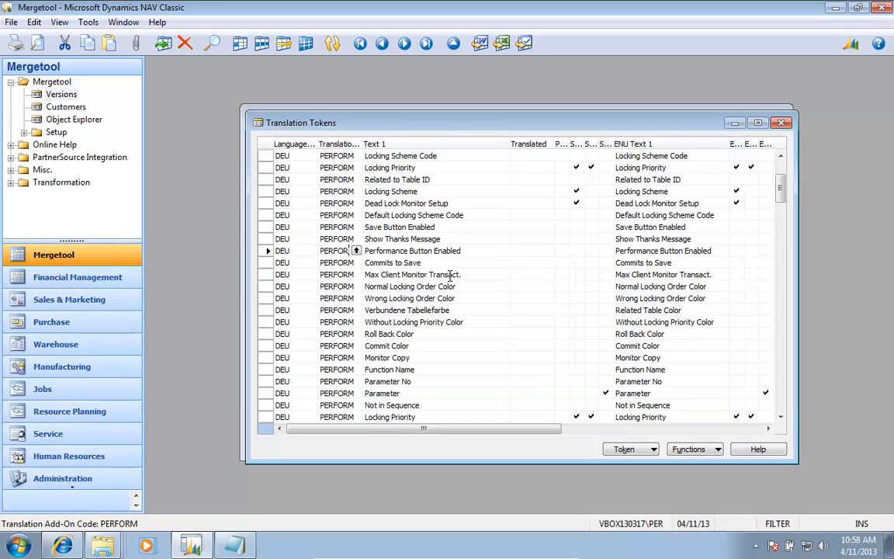
key("Escape")
Rerun Use Partial Base Terminology Translation on all listed tokens for version PERFORMANCE0.25 and language DEU.
key("ctrl+a")
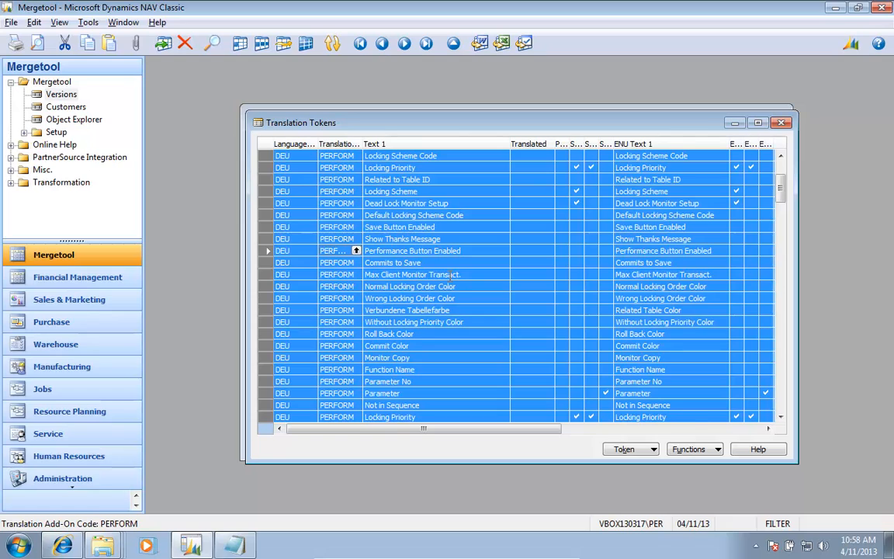
key("alt+u")
key("Down")
key("Down")
key("Down")
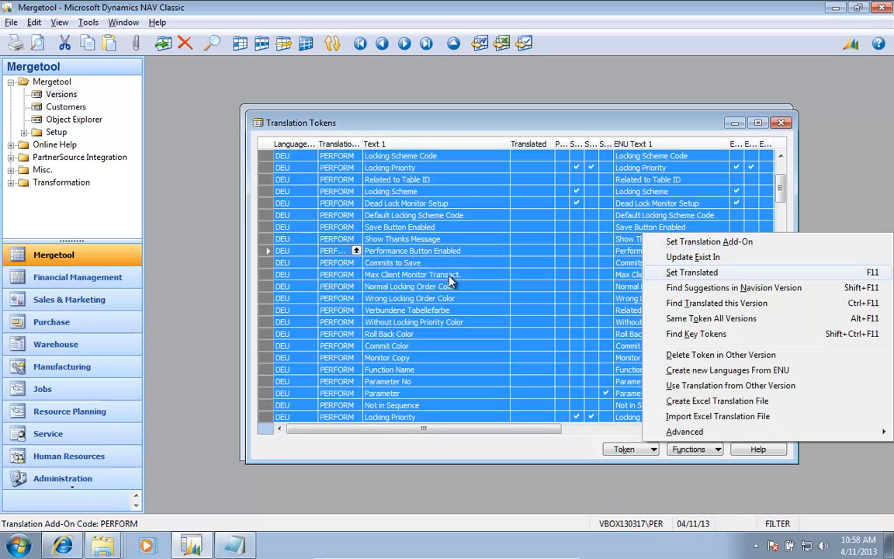
key("Down")
key("Down")
key("Down")
key("Down")
key("Down")
key("Down")
key("Down")
key("Down")
key("Down")
key("Down")
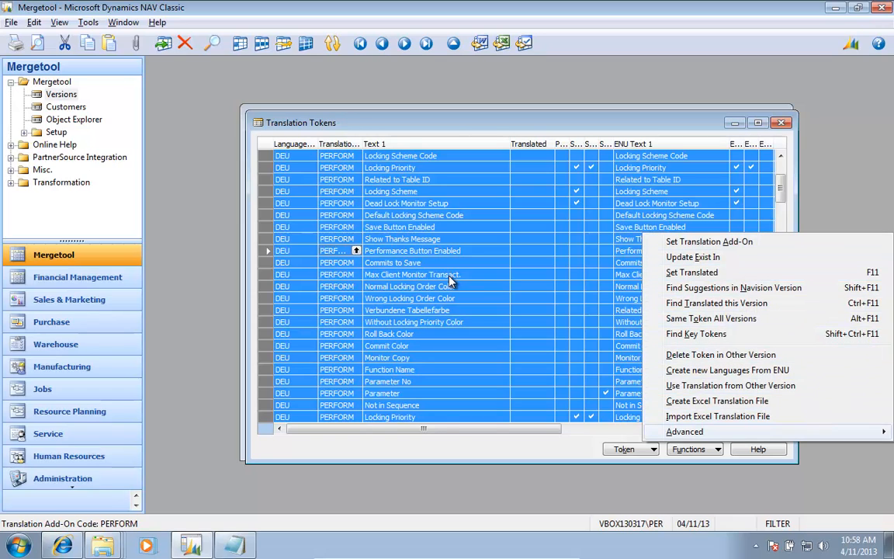
key("Right")
key("Up")
key("Up")
key("Up")
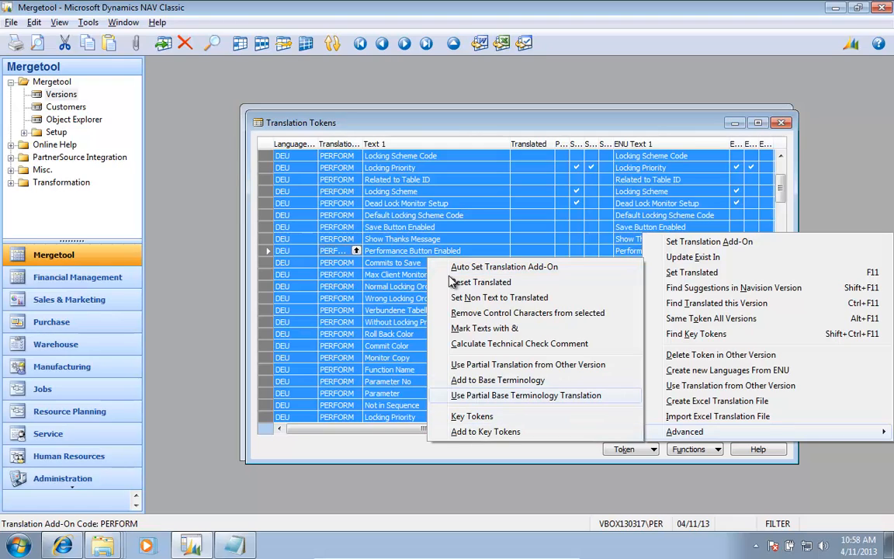
key("Return")
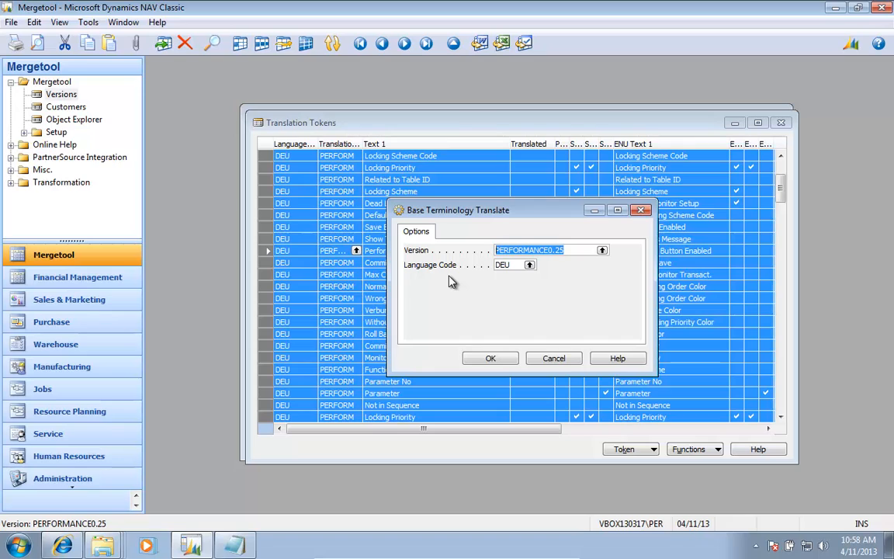
key("Tab")
key("Tab")
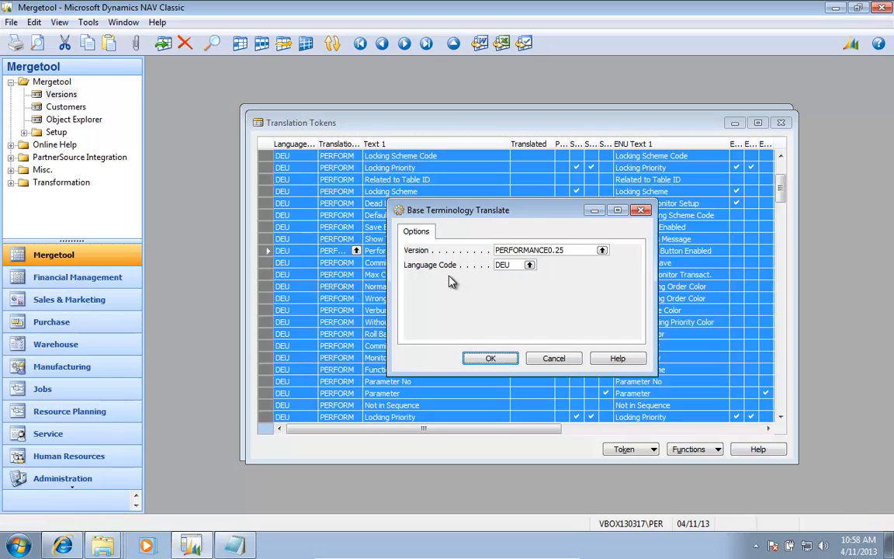
key("Return")
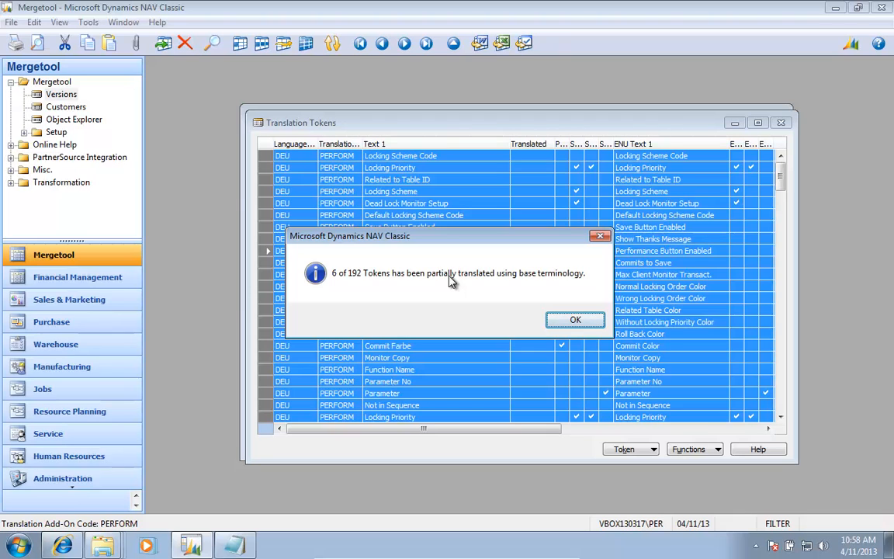
key("Return")
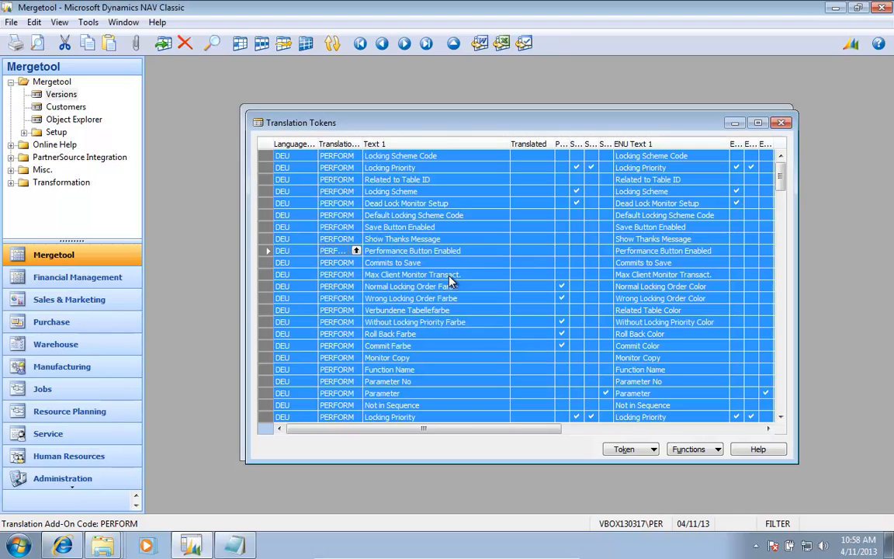
Examine the token list for texts partially translated with the Color base terminology and compare them with their ENU texts.
key("Down")
key("Down")
key("Down")
key("Down")
key("Down")
key("Down")
key("Down")
key("Tab")
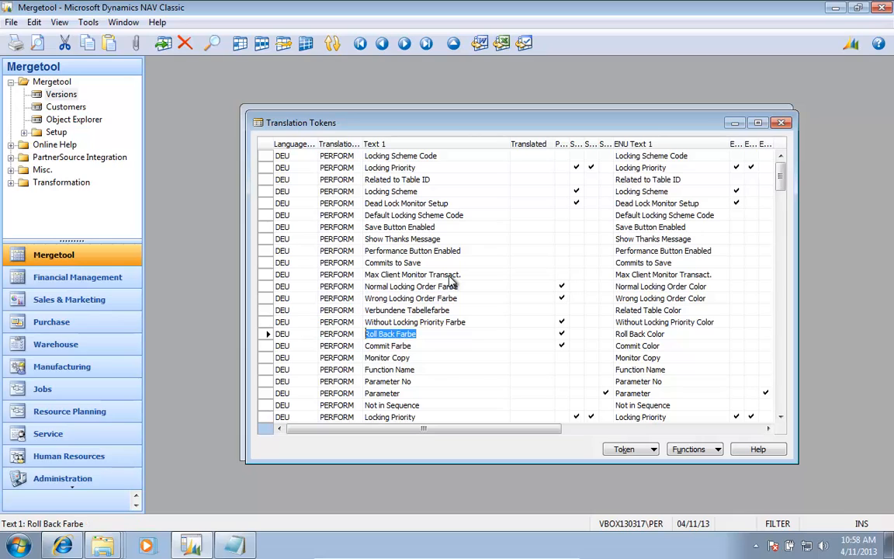
key("Down")
key("Down")
key("Down")
key("Down")
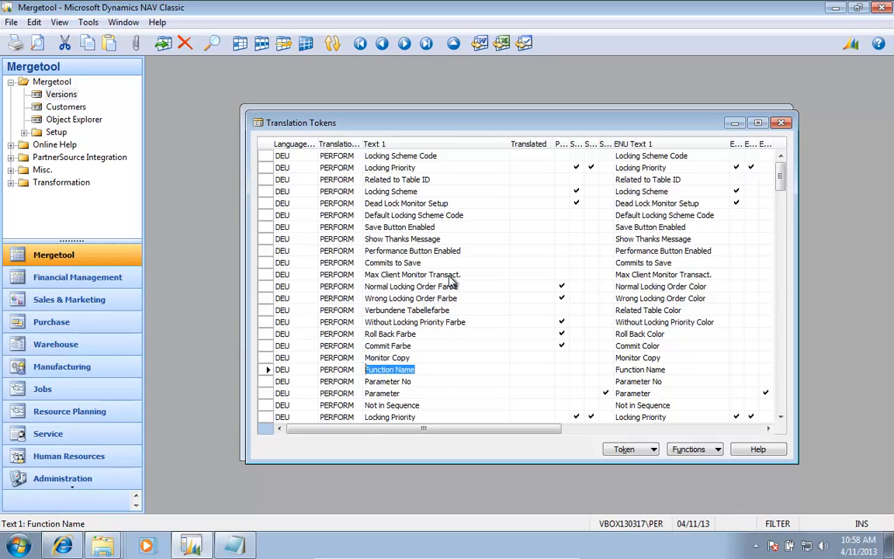
key("Up")
key("Up")
key("Up")
key("Up")
key("Up")
key("Up")
key("Up")
key("Up")
key("Up")
key("Up")
key("Up")
key("Up")
key("Up")
key("Up")
key("Up")
key("Up")
key("Up")
key("Up")
key("Up")
key("Up")
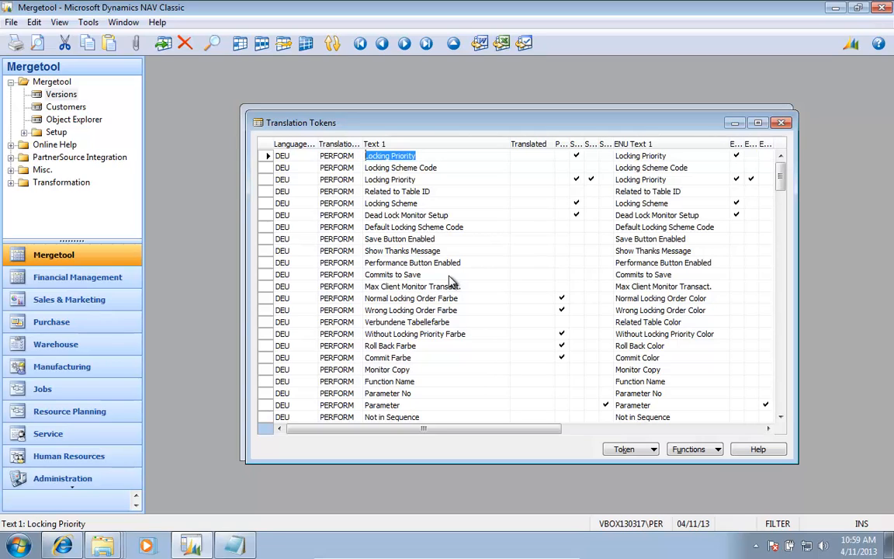
key("Down")
key("Down")
key("Down")
key("Down")
key("Down")
key("Down")
key("Down")
key("Down")
key("Down")
key("Down")
key("Down")
key("Down")
key("Down")
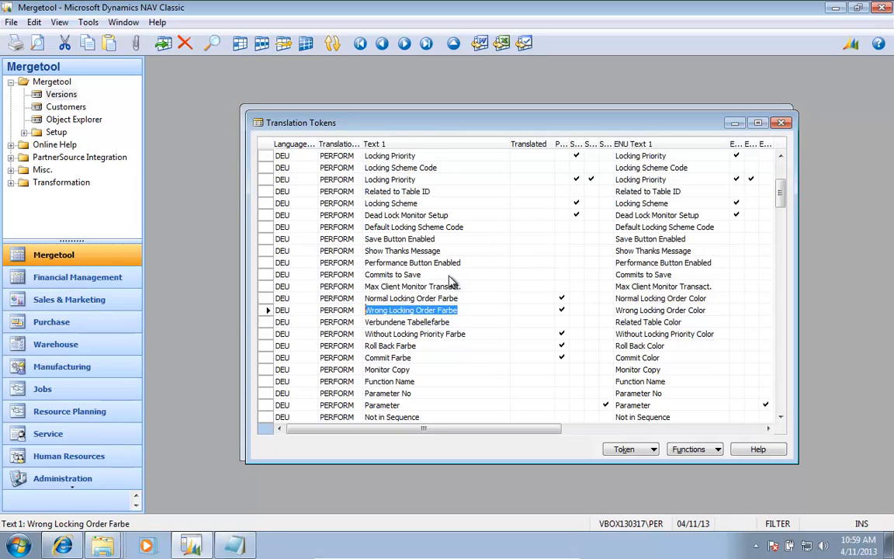
key("Up")
key("Up")
key("Down")
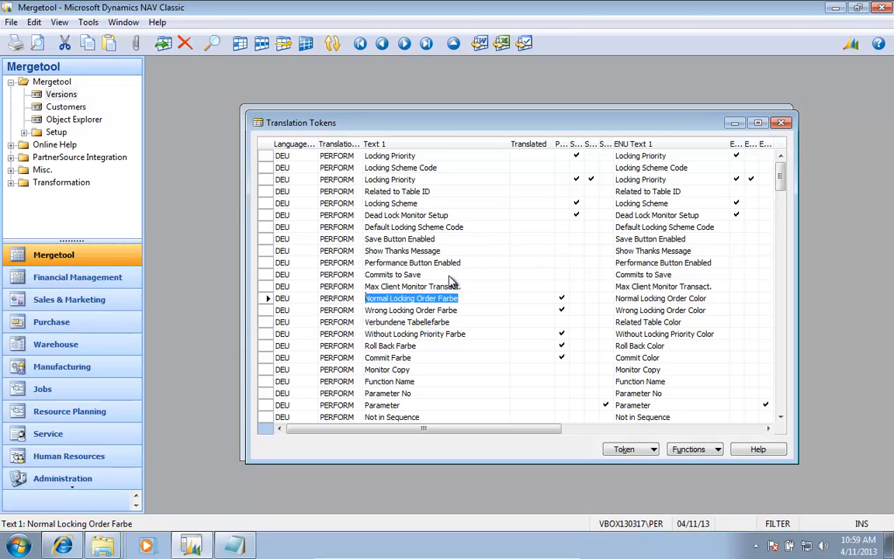
Remove the Translated filter from the translation tokens, keeping the PERFORMANCE0.25 version and DEU language filters.
key("ctrl+a")
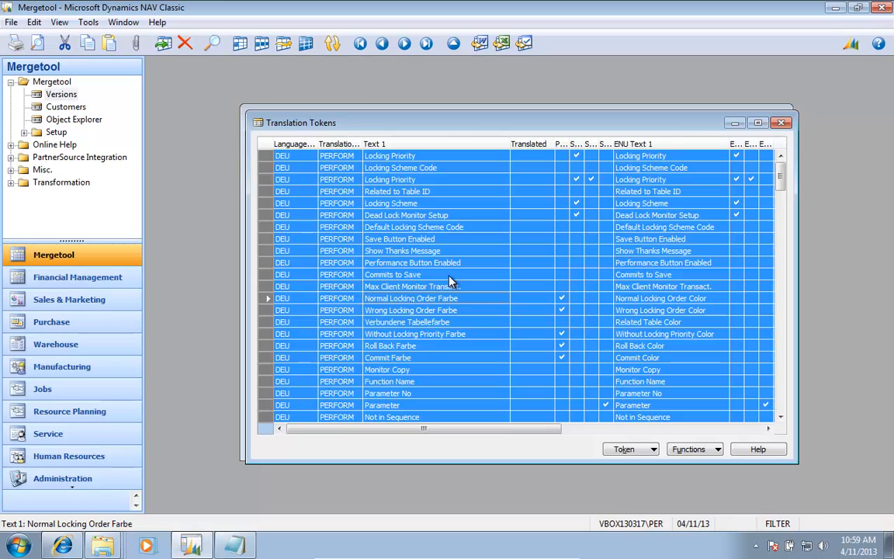
key("ctrl+F7")
key("Up")
key("Down")
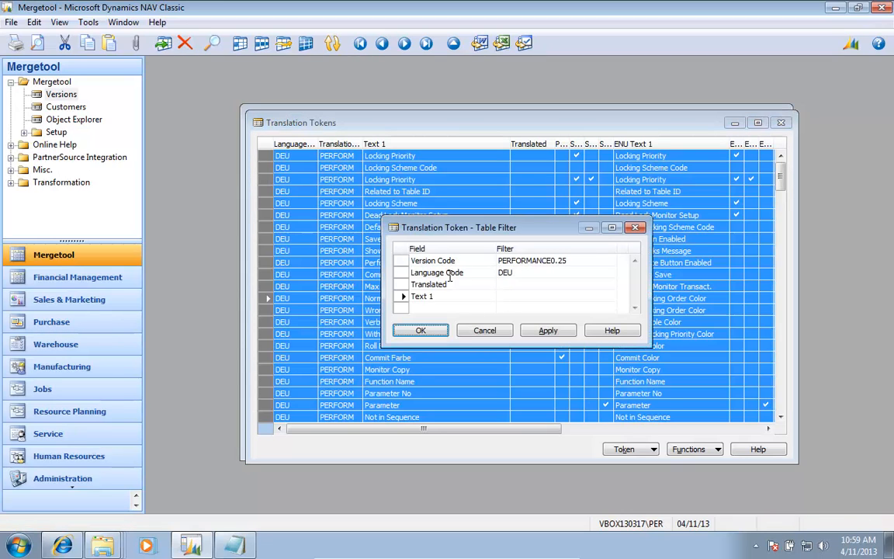
key("Return")
Filter the translation tokens to those with Same Exist Earlier in Version set to No.
key("Right")
key("Right")
key("Right")
key("Right")
key("Up")
key("Up")
key("Up")
key("Up")
key("Up")
key("Up")
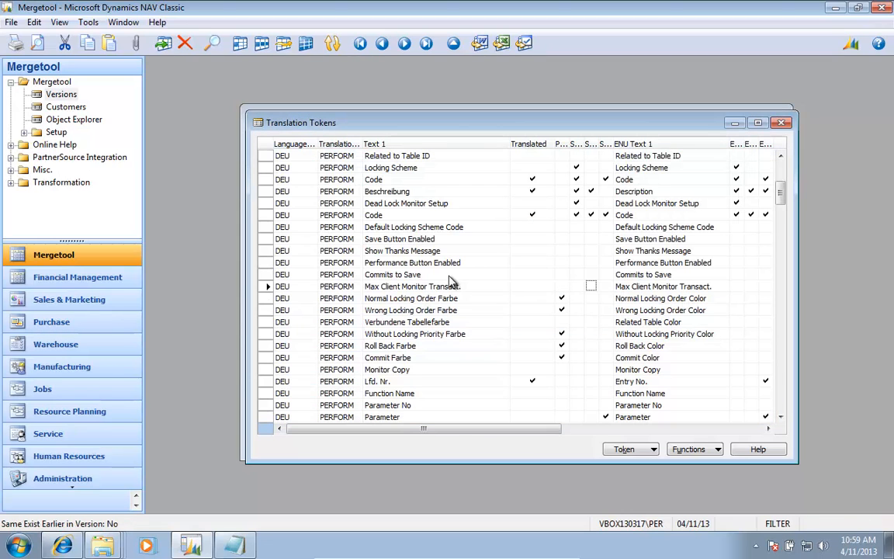
key("F7")
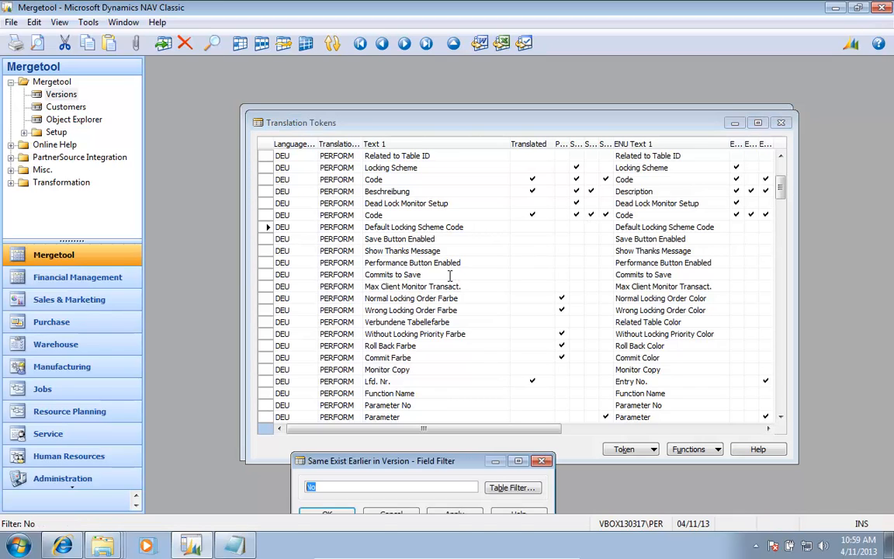
key("Return")
Create an Excel translation file from all listed tokens for version PERFORMANCE0.25 and language DEU.
key("Left")
key("Left")
key("Left")
key("Left")
key("Left")
key("ctrl+a")
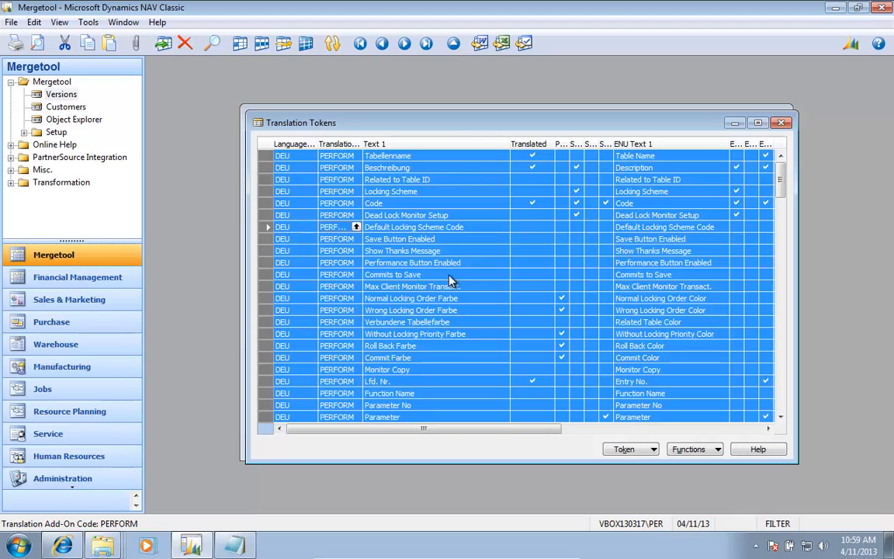
left_click(688, 449)
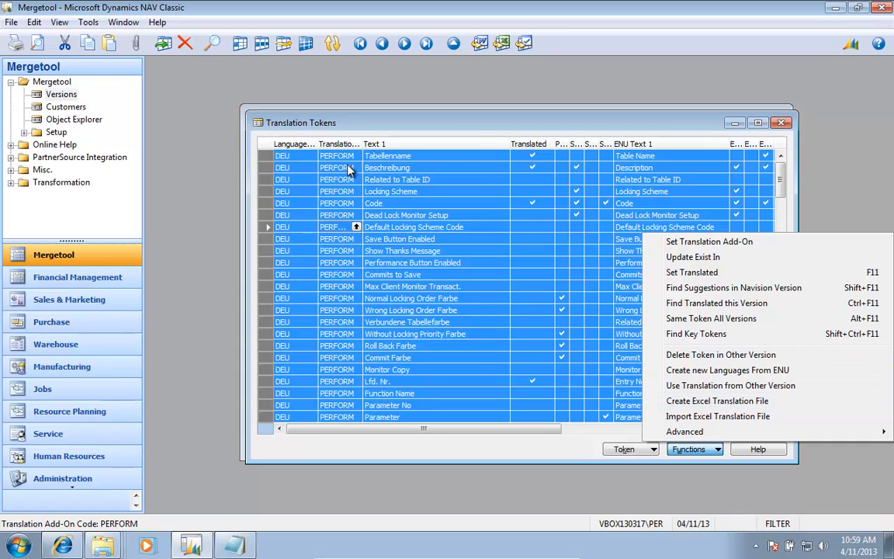
left_click(743, 402)
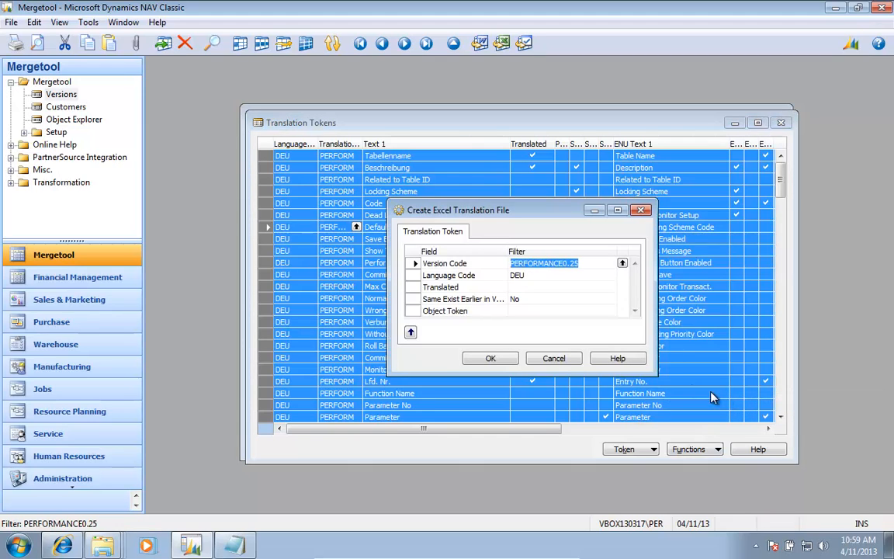
left_click(490, 359)
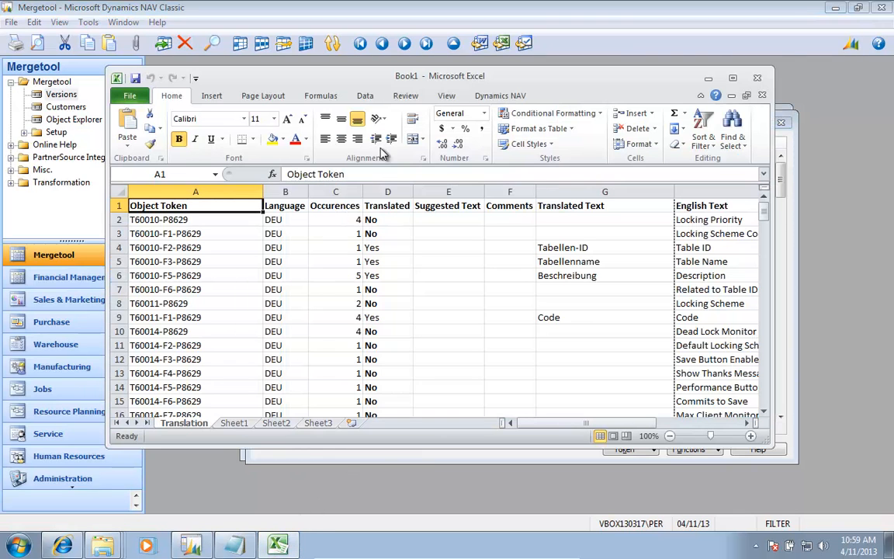
Maximize the exported Excel workbook and set the width of columns E to H to 30.
left_click(734, 79)
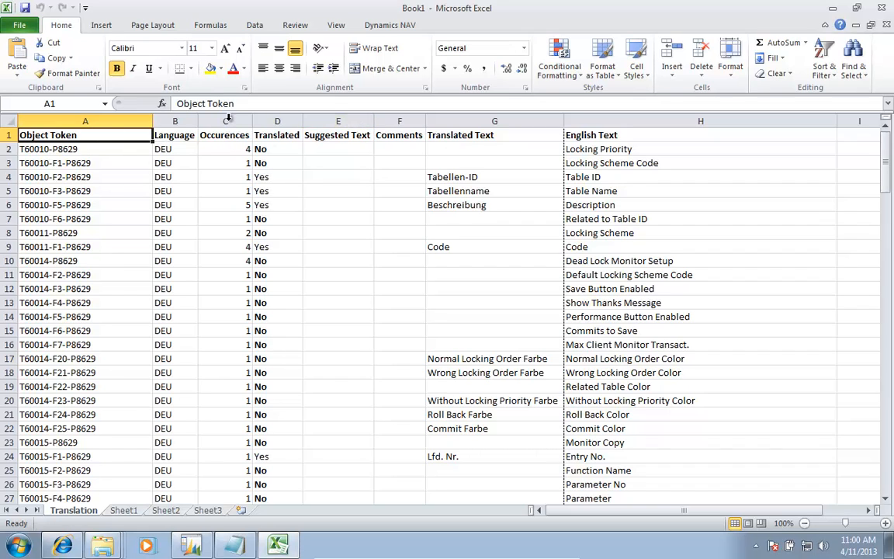
left_click_drag(339, 121, 590, 121)
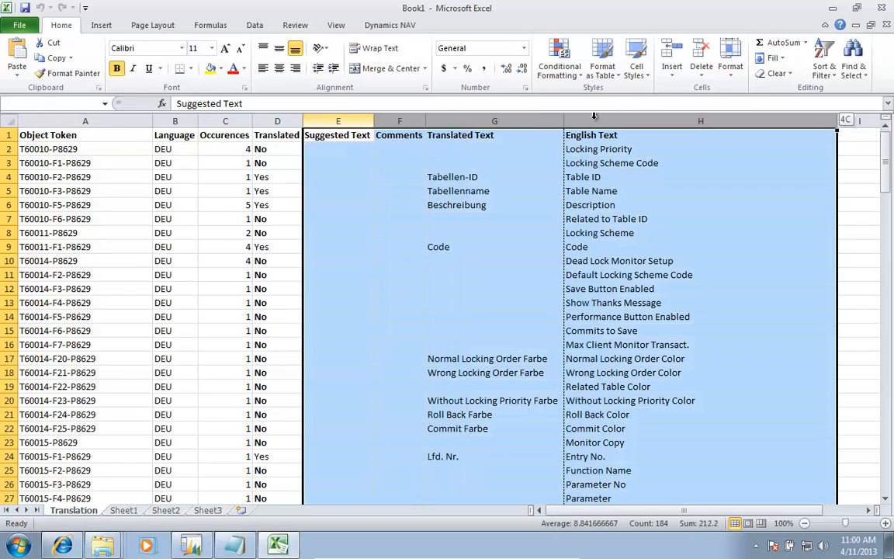
right_click(351, 116)
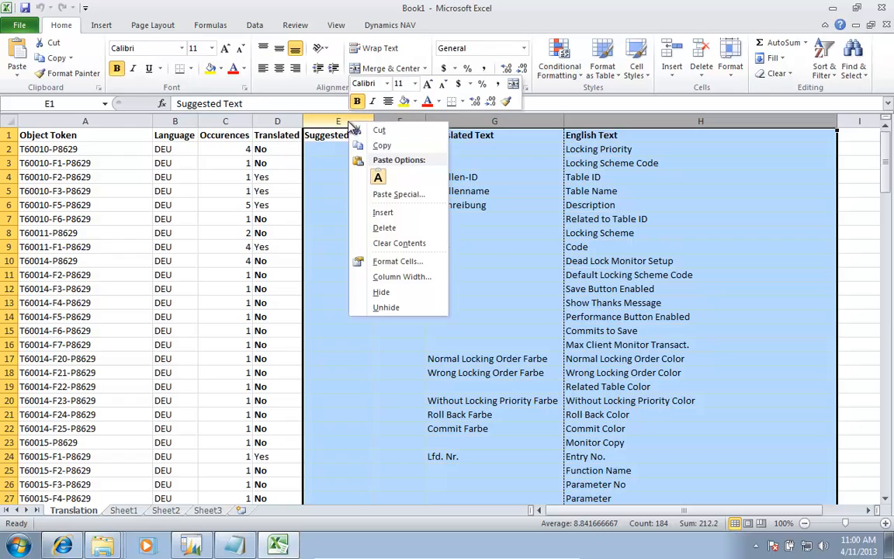
left_click(411, 279)
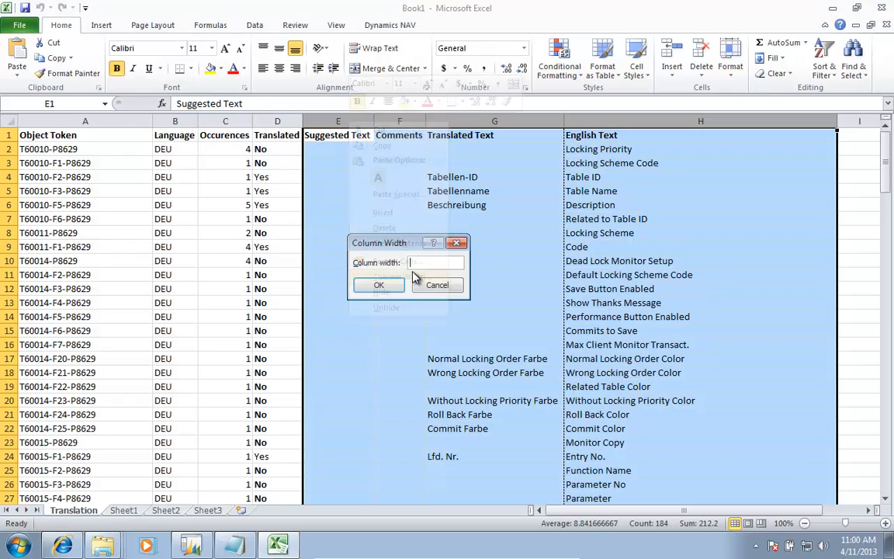
type("30")
key("Return")
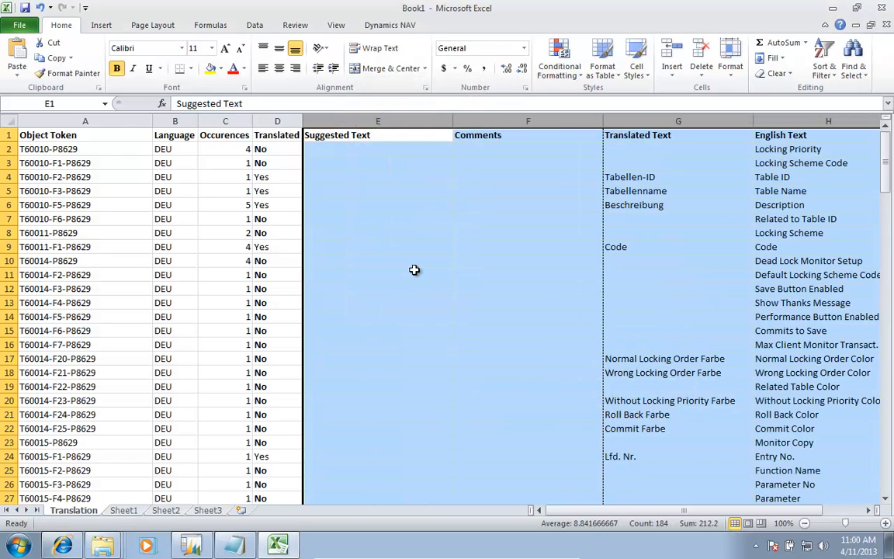
key("Down")
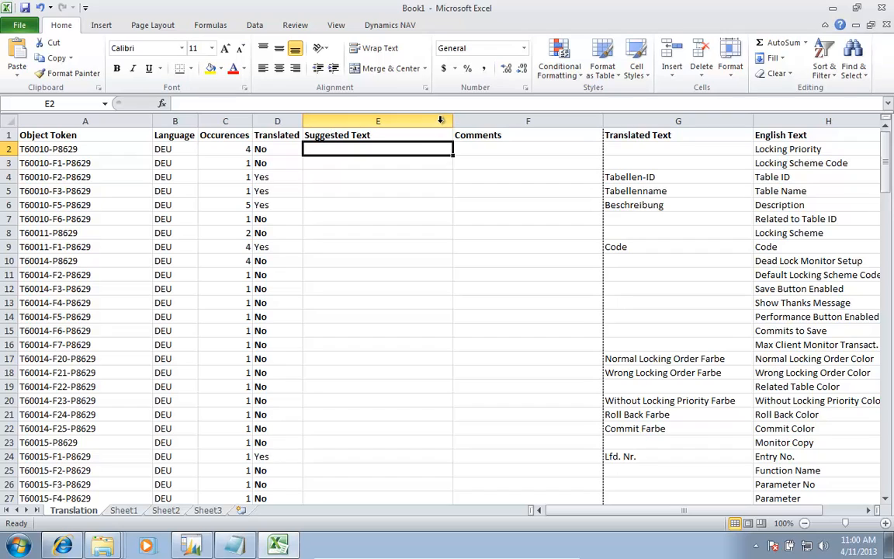
Unlock the cells of the Suggested Text and Comments columns, E and F, so they stay editable under sheet protection.
left_click_drag(443, 119, 471, 119)
right_click(495, 122)
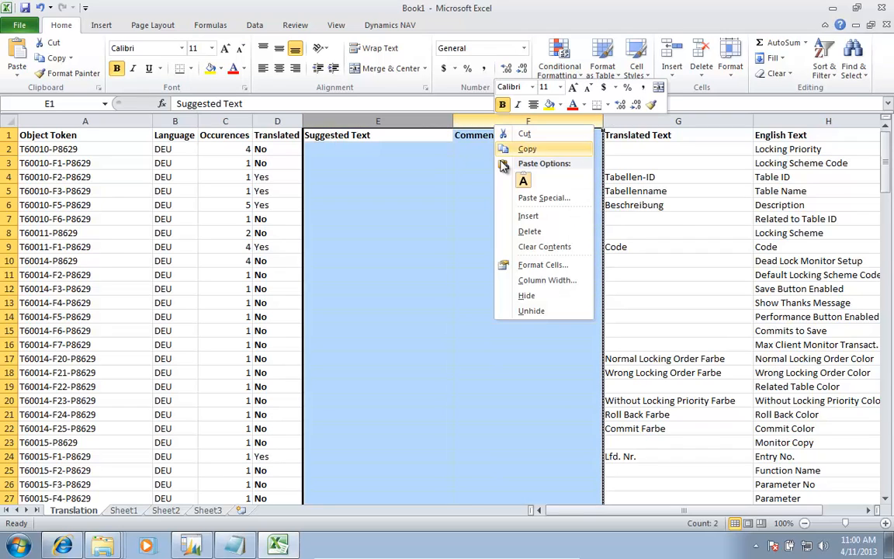
left_click(530, 267)
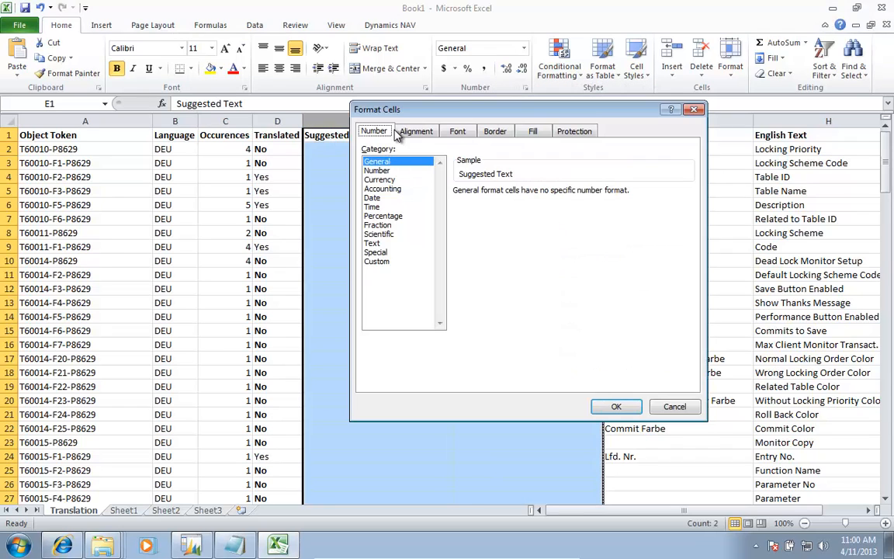
left_click(575, 131)
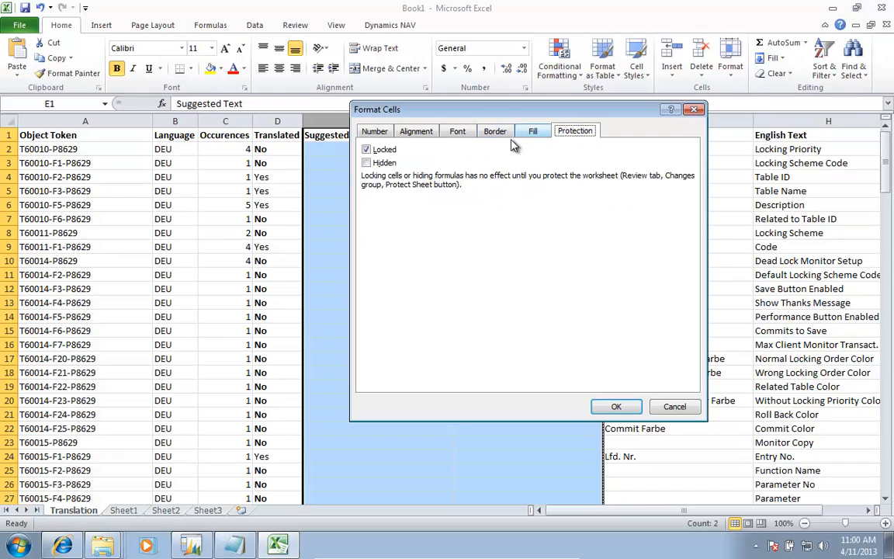
left_click(379, 150)
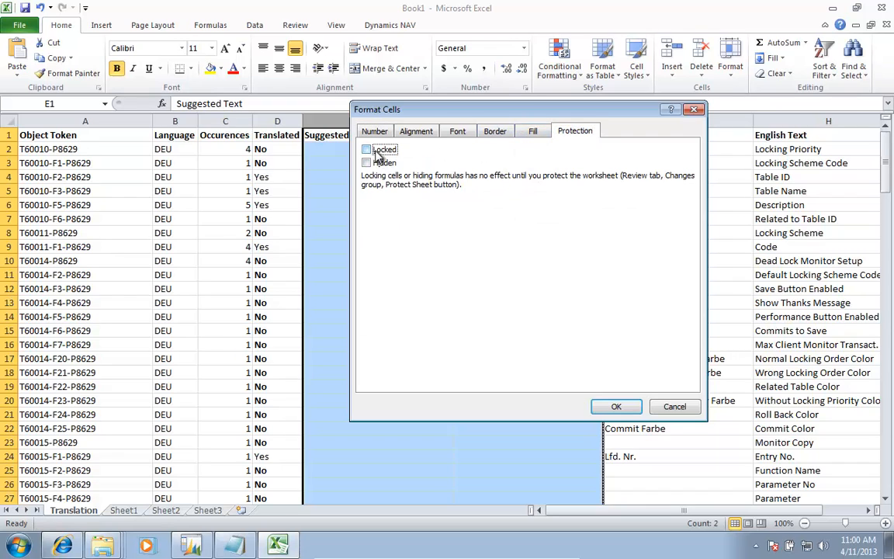
left_click(616, 406)
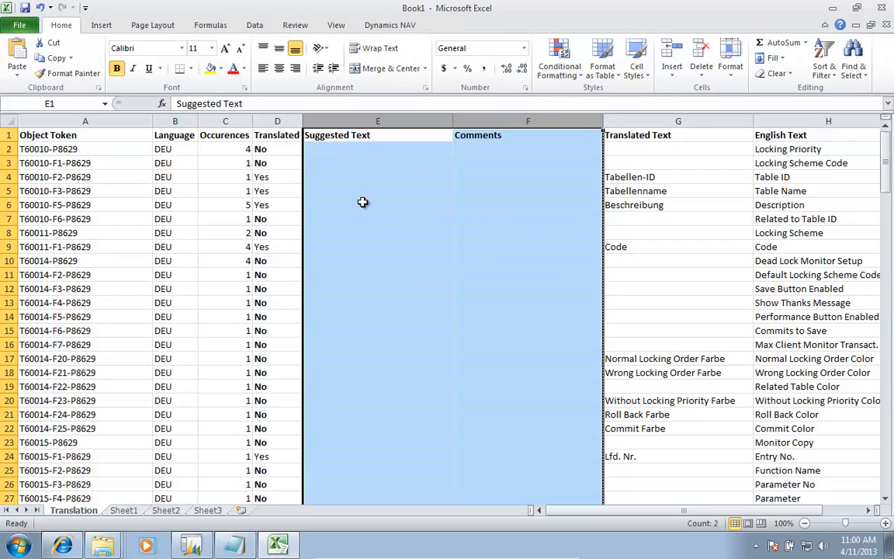
Sort the whole Translation sheet by English Text values from A to Z, treating the first row as headers.
key("ctrl+a")
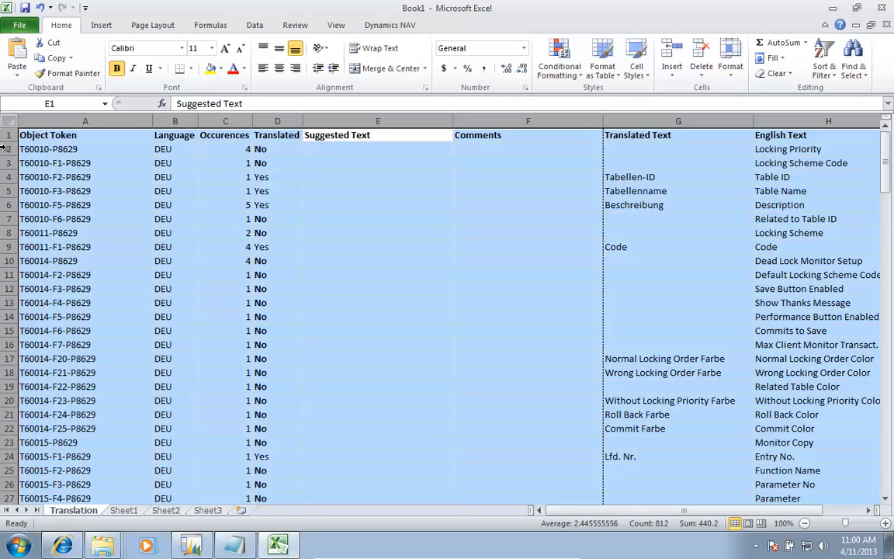
left_click(255, 25)
left_click(327, 67)
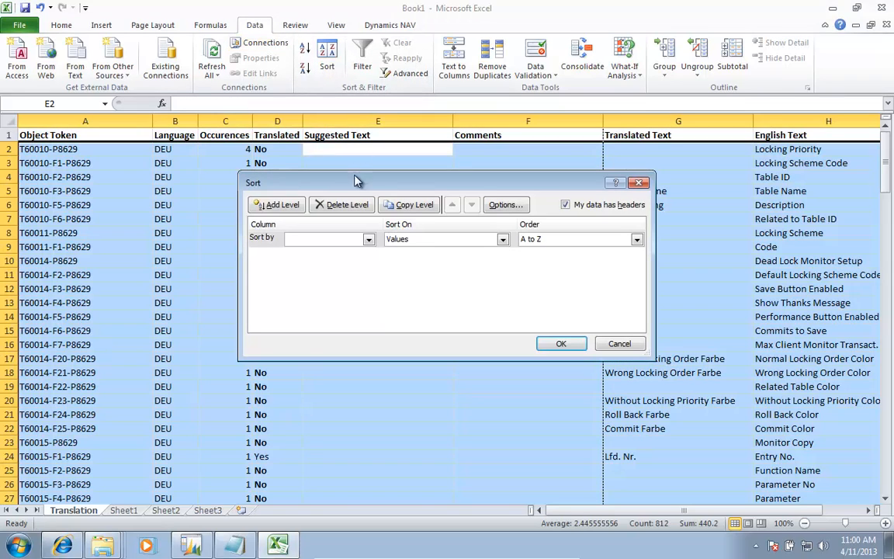
left_click(368, 239)
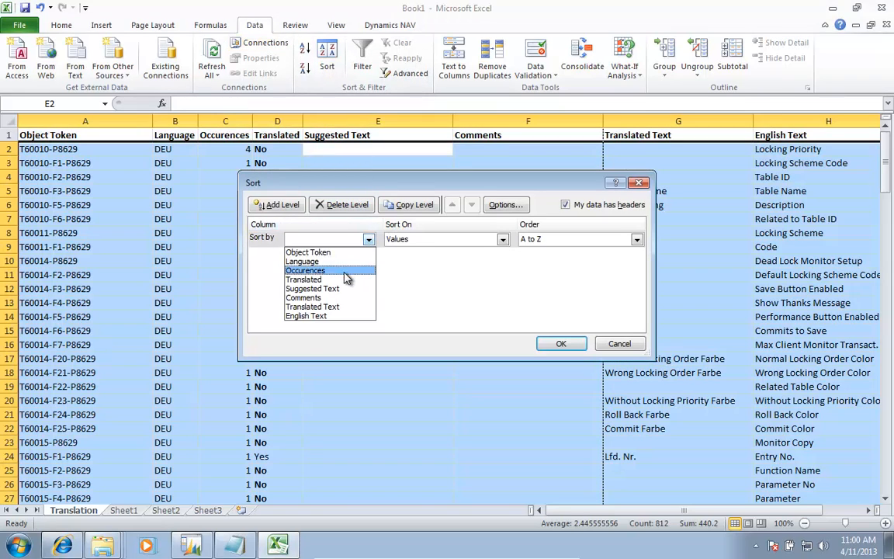
left_click(311, 316)
left_click(561, 344)
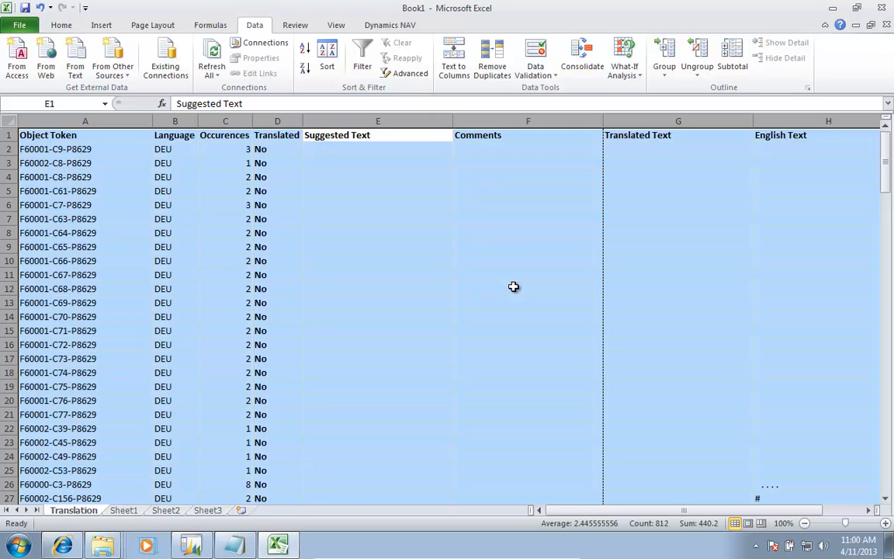
Examine the sorted English texts down to about row 75 together with their translated texts and object tokens.
key("Right")
key("Right")
key("Right")
key("Right")
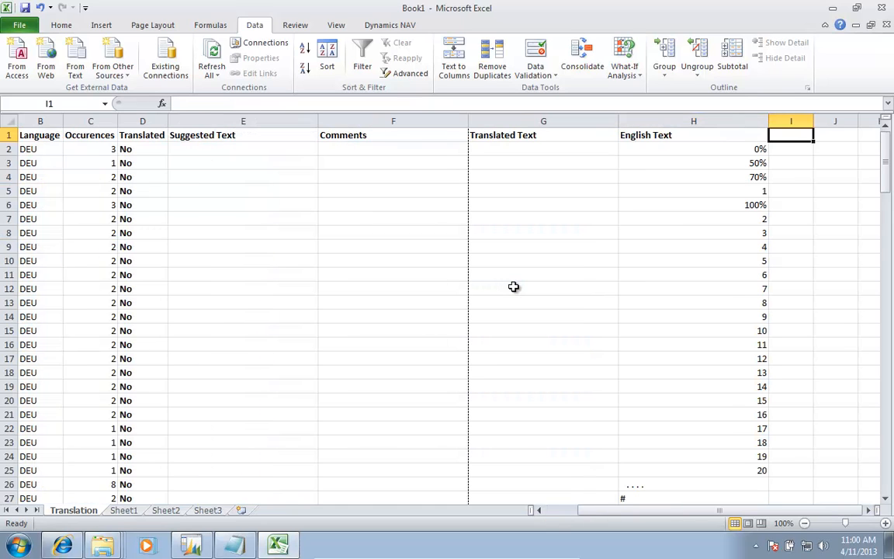
key("Left")
key("Left")
key("Right")
key("Down")
key("Down")
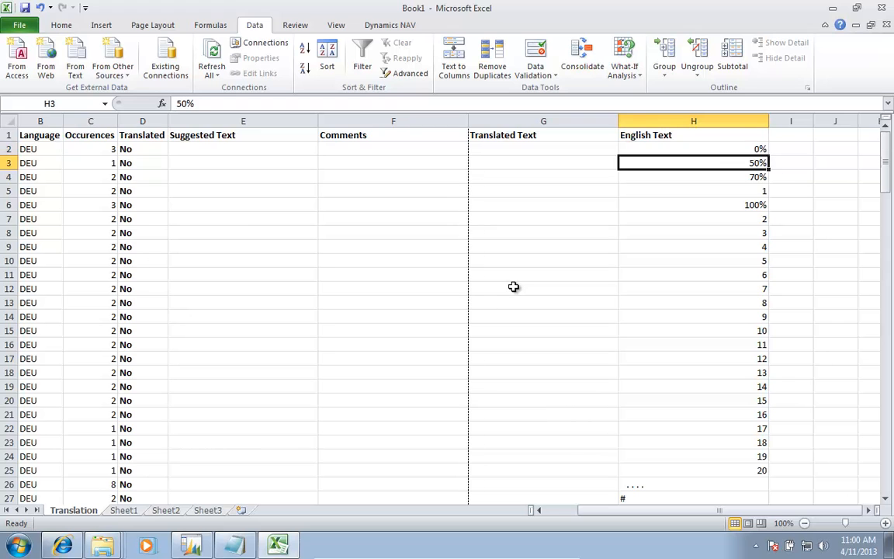
key("Down")
key("Down")
key("Down")
key("Down")
key("Down")
key("Down")
key("Down")
key("Down")
key("Down")
key("Down")
key("Down")
key("Down")
key("Down")
key("Down")
key("Down")
key("Down")
key("Down")
key("Down")
key("Down")
key("Down")
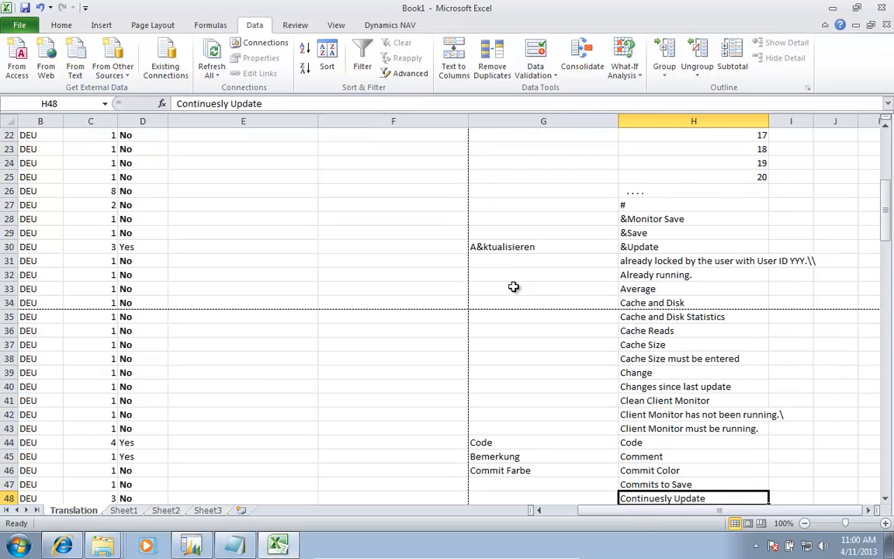
key("Down")
key("Down")
key("Down")
key("Down")
key("Down")
key("Down")
key("Down")
key("Down")
key("Down")
key("Down")
key("Down")
key("Down")
key("Down")
key("Down")
key("Down")
key("Down")
key("Down")
key("Down")
key("Down")
key("Down")
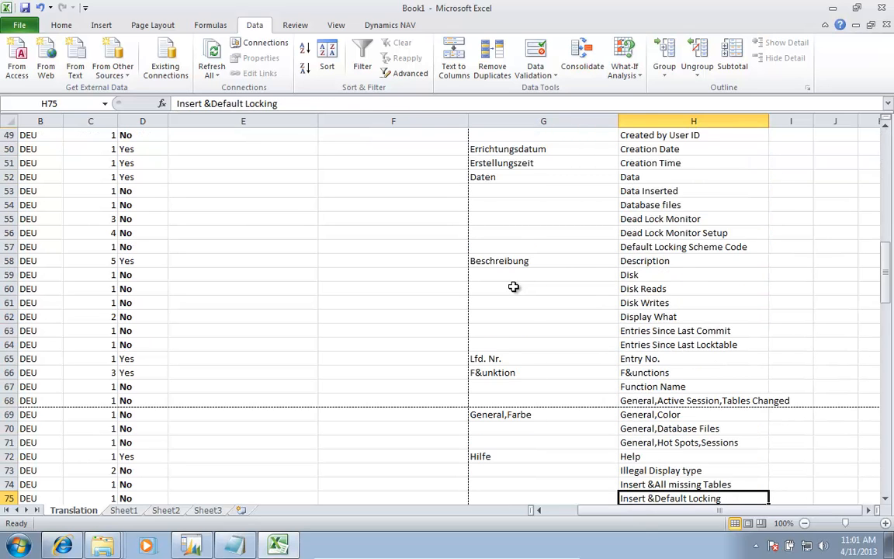
key("Up")
key("Up")
key("Up")
key("Up")
key("Up")
key("Up")
key("Up")
key("Up")
key("Up")
key("Up")
key("Up")
key("Up")
key("Up")
key("Up")
key("Up")
key("Up")
key("Up")
key("Up")
key("Up")
key("Up")
key("Left")
key("Left")
key("Left")
key("Left")
key("Left")
key("Left")
key("Left")
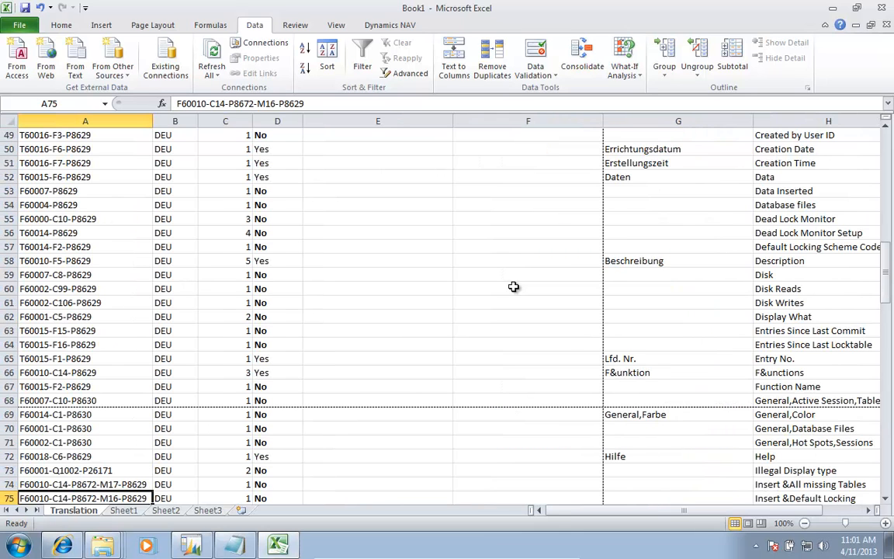
key("Up")
key("Up")
key("Up")
key("Up")
key("Up")
key("Up")
key("Up")
key("Up")
key("Up")
key("Up")
key("Up")
key("Up")
key("Up")
key("Up")
key("Up")
key("Up")
key("Up")
key("Up")
key("Up")
key("Up")
key("Up")
key("Up")
key("Up")
key("Up")
key("Up")
key("Up")
key("Up")
key("Up")
key("Up")
key("Up")
key("Up")
key("Up")
key("Up")
key("Up")
key("Up")
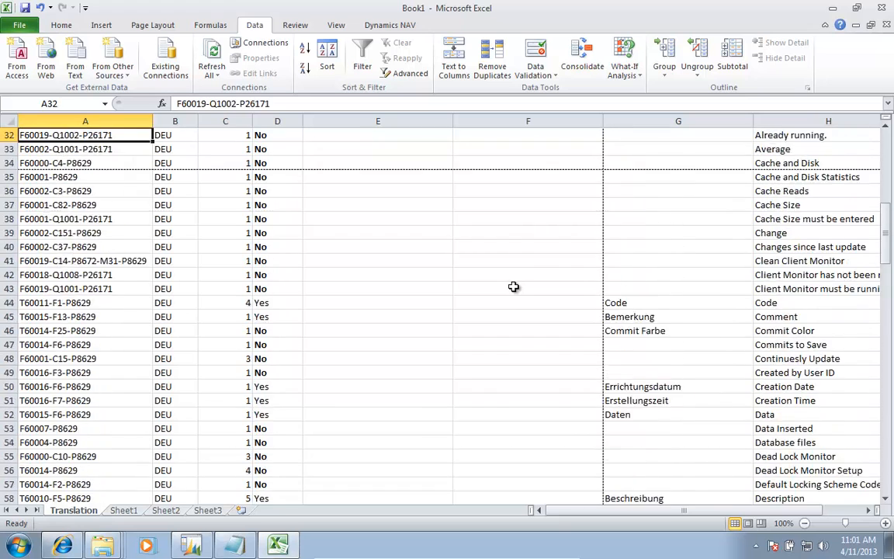
key("Up")
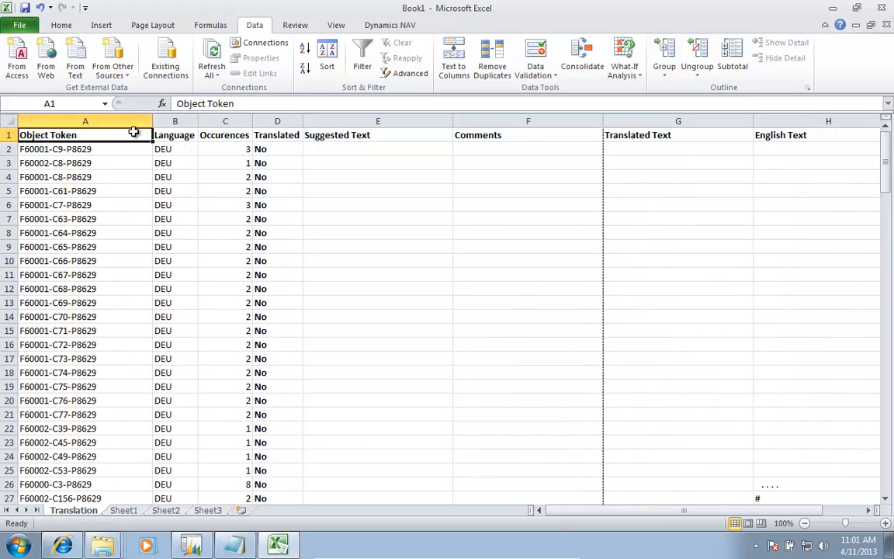
Hide the Object Token and Language columns, A and B.
left_click_drag(136, 121, 188, 120)
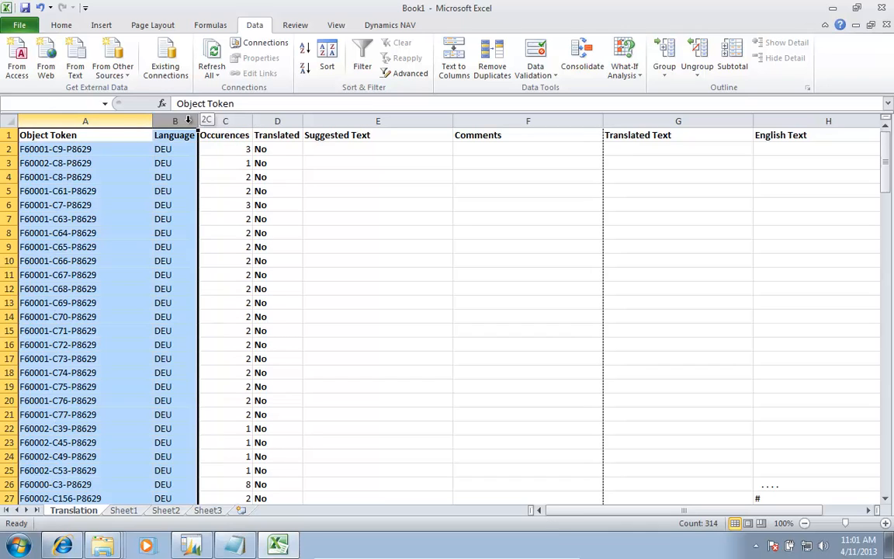
right_click(188, 121)
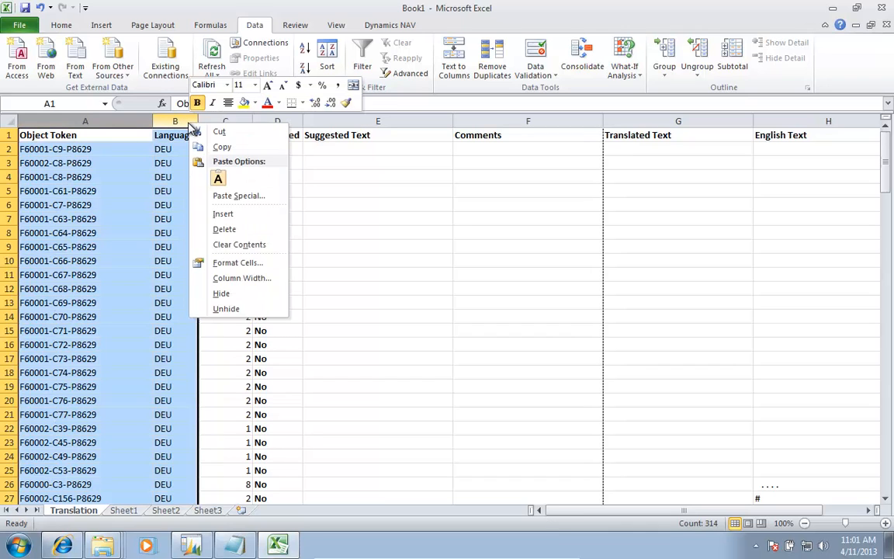
left_click(225, 292)
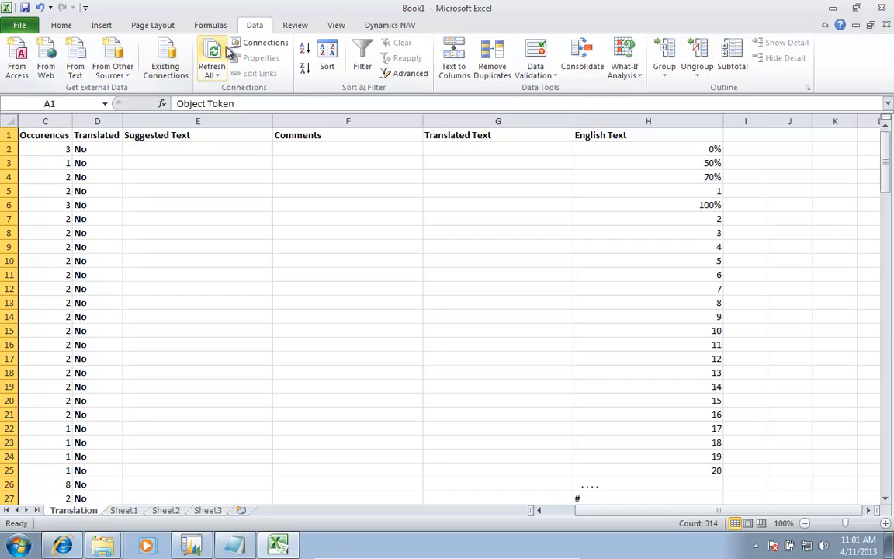
Protect the Translation sheet with an unprotect password, re-entering it to confirm and keeping the default user permissions.
left_click(296, 25)
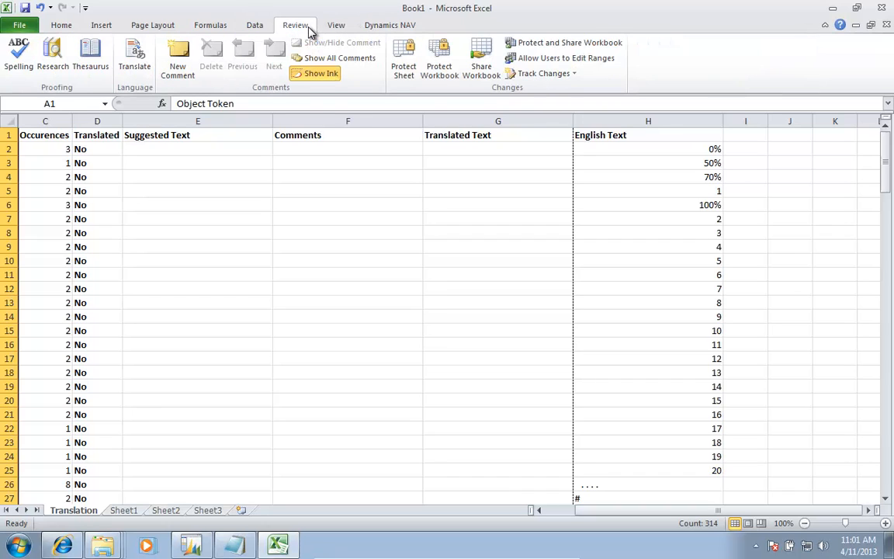
left_click(403, 65)
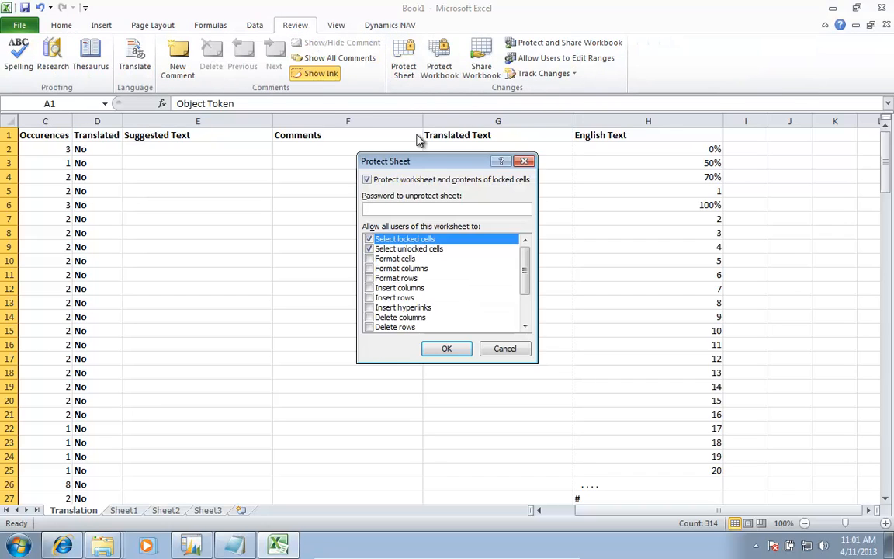
key("Return")
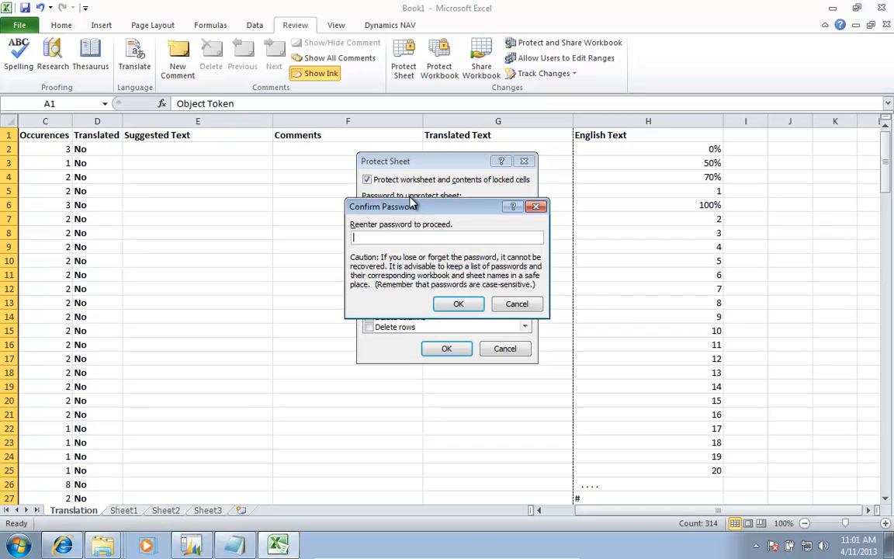
key("Return")
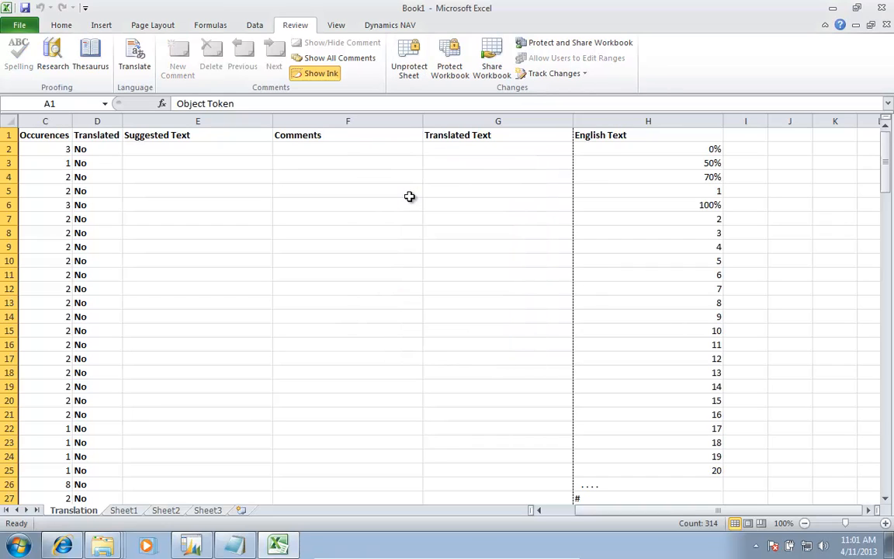
Test the unlocked Suggested Text column by entering "dsafadsf" in cell E6.
left_click(232, 202)
type("dsaf")
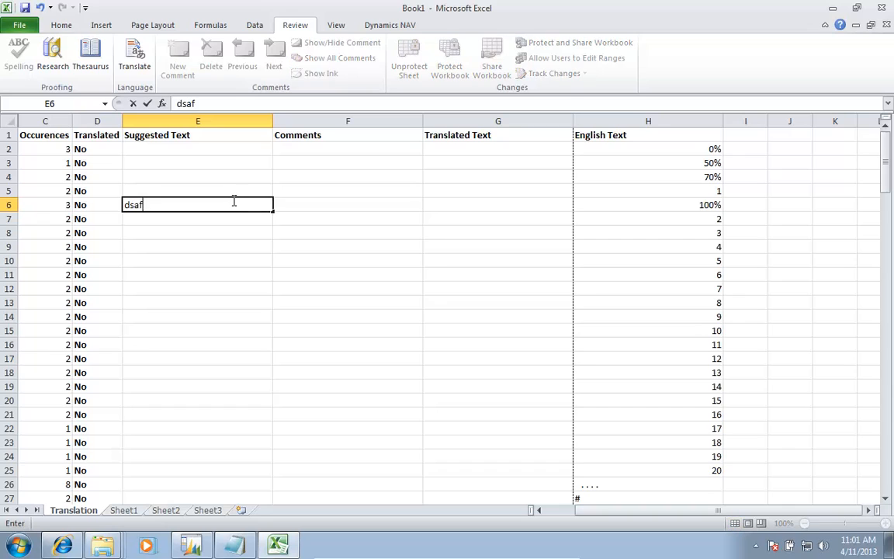
type("adsf")
key("Return")
Try to enter "d" in the locked Translated Text cell G6 to test the sheet protection.
key("Up")
key("Right")
key("Right")
type("d")
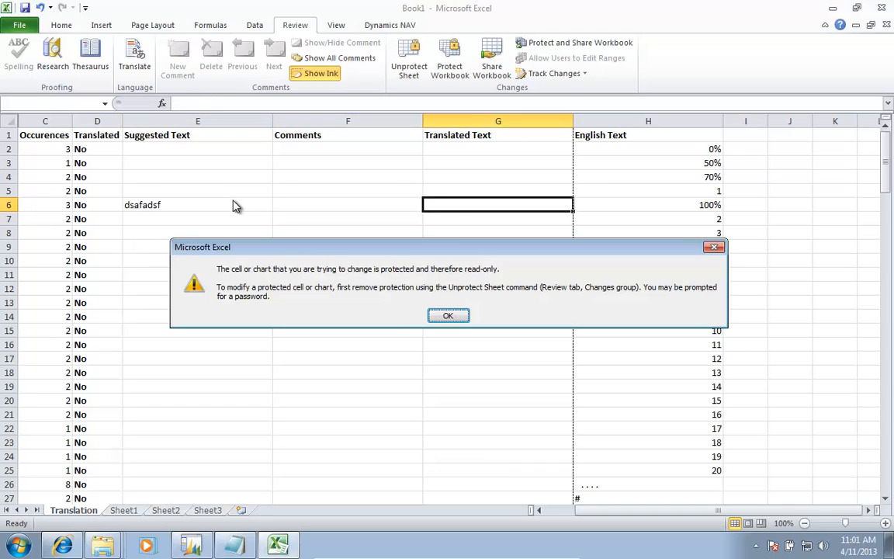
key("Return")
Clear the test text from Suggested Text cell E6.
key("Left")
key("Left")
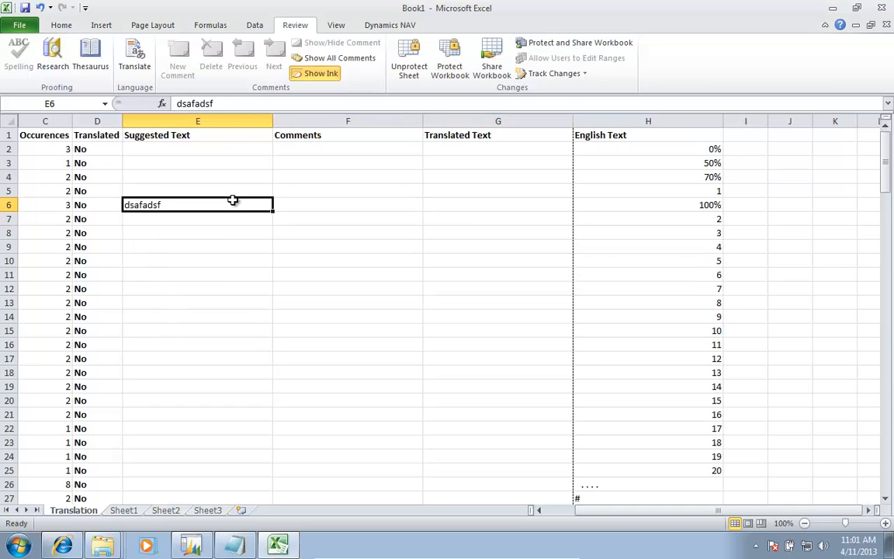
key("BackSpace")
Review the protected sheet's layout along row 2, from the Occurences column across to English Text.
key("Up")
key("Up")
key("Up")
key("Up")
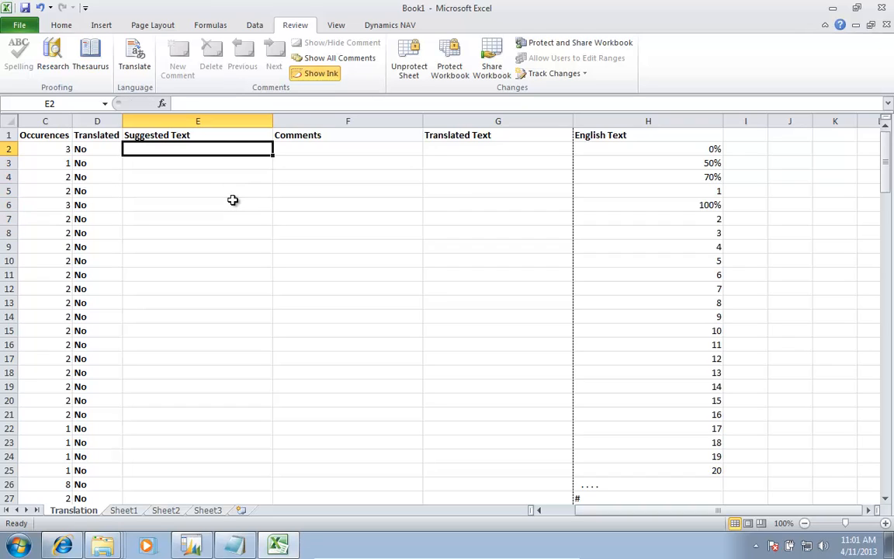
key("Left")
key("Left")
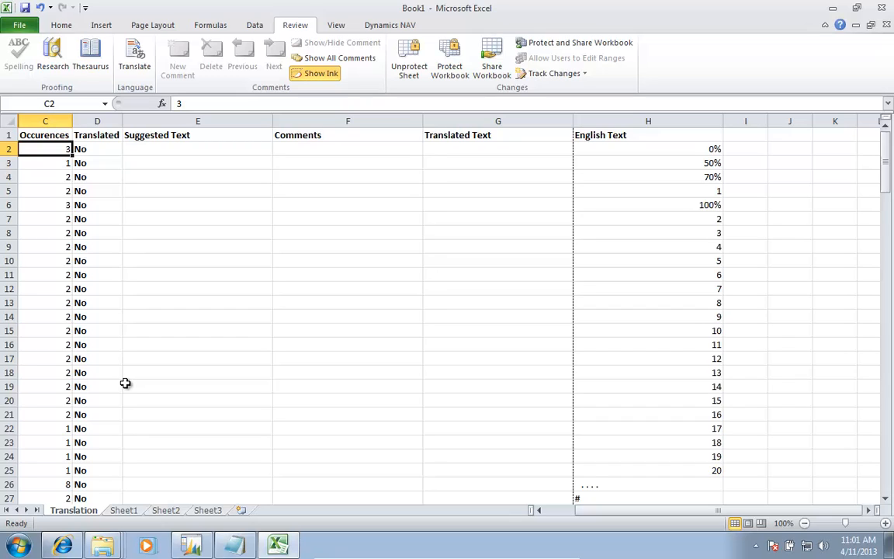
key("Right")
key("Right")
key("Right")
key("Right")
key("Right")
key("Right")
key("Left")
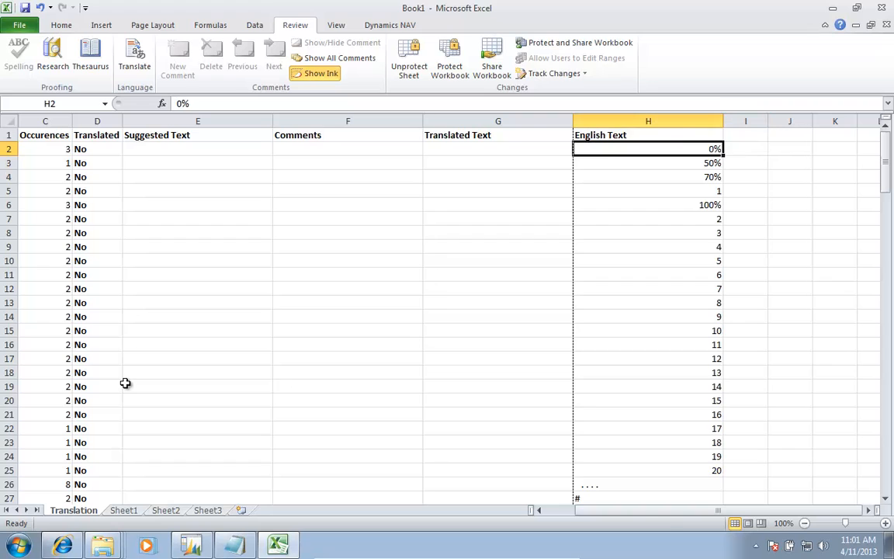
Copy the English Text entries in H2:H27 into the Suggested Text column starting at E2.
key("shift+Down")
key("shift+Down")
key("shift+Down")
key("shift+Down")
key("shift+Down")
key("shift+Down")
key("shift+Down")
key("shift+Down")
key("shift+Down")
key("shift+Down")
key("shift+Down")
key("shift+Down")
key("shift+Down")
key("shift+Down")
key("shift+Down")
key("shift+Down")
key("shift+Down")
key("shift+Down")
key("shift+Down")
key("shift+Down")
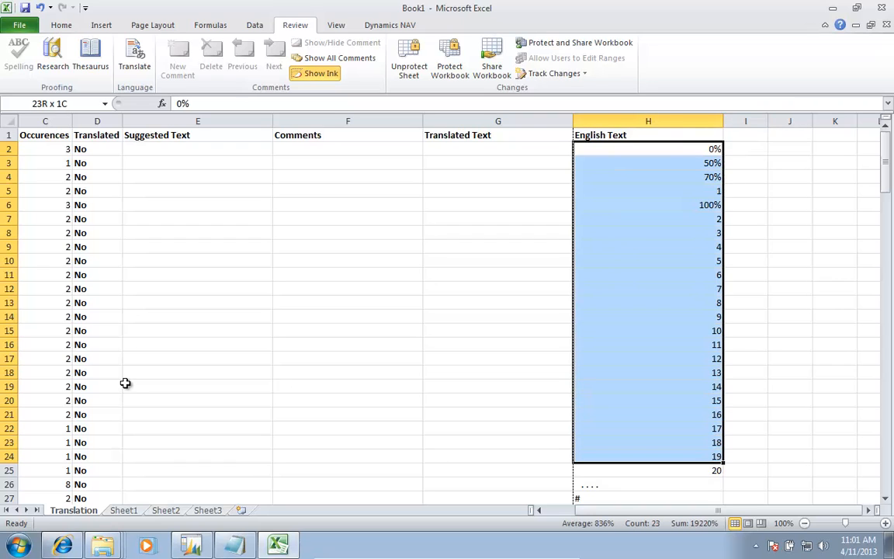
key("shift+Down")
key("shift+Down")
key("shift+Down")
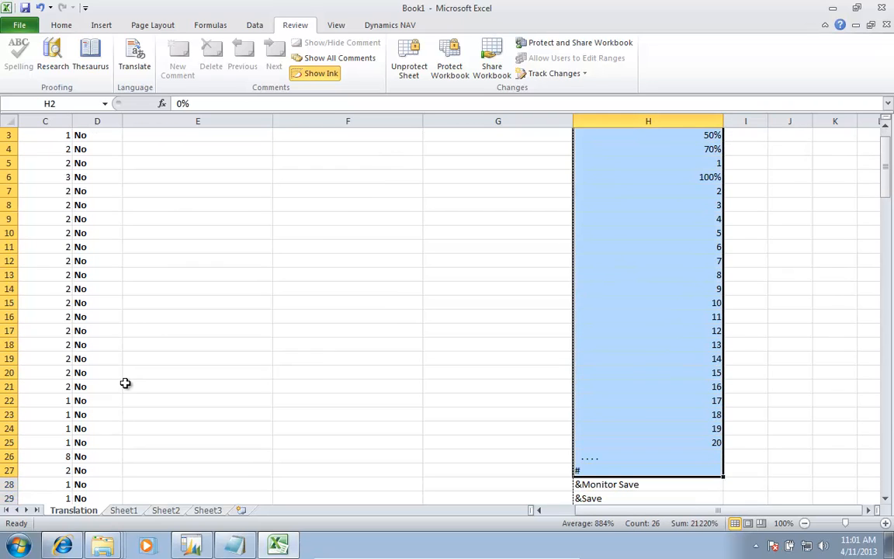
key("ctrl+c")
key("Left")
key("Left")
key("Left")
key("Left")
key("Left")
key("Right")
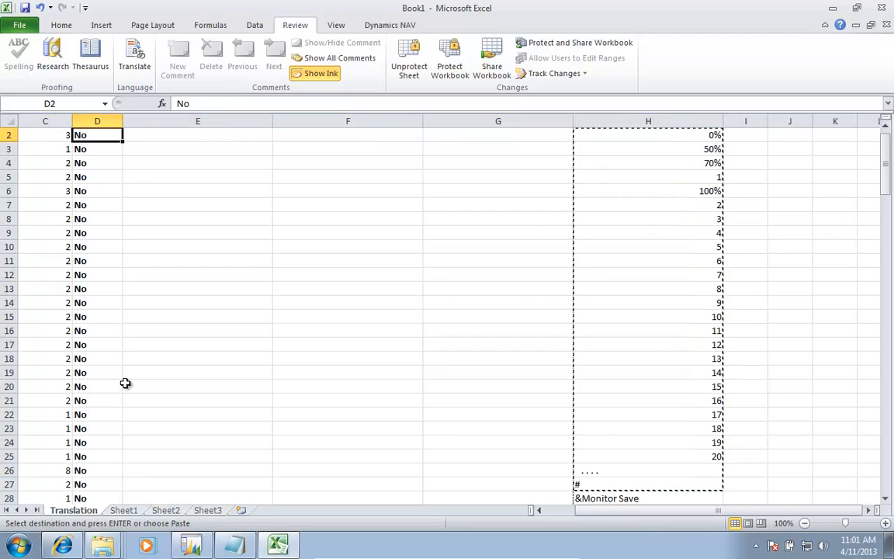
key("Right")
key("ctrl+v")
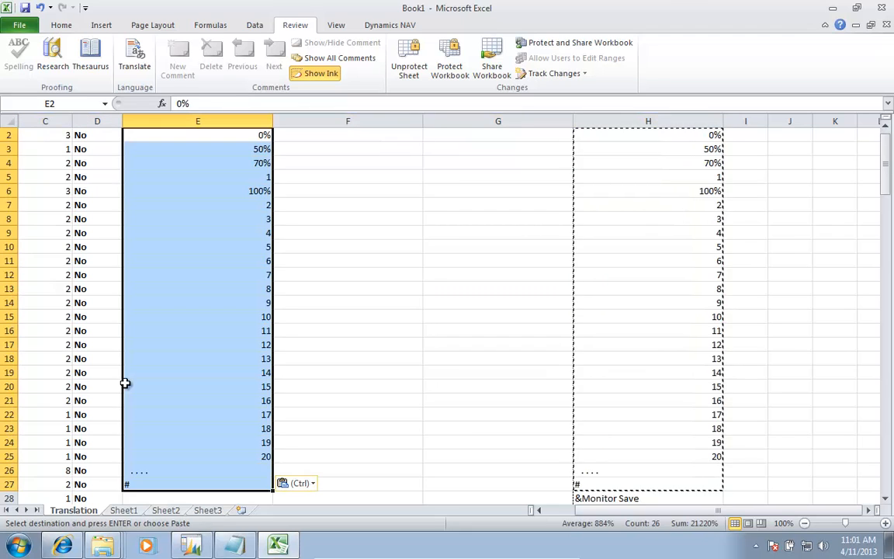
Look through the rows below the pasted suggestions, down to row 44, for texts that still need a translation.
key("Down")
key("Down")
key("Down")
key("Down")
key("Down")
key("Down")
key("Down")
key("Down")
key("Down")
key("Down")
key("Down")
key("Down")
key("Down")
key("Down")
key("Down")
key("Down")
key("Down")
key("Down")
key("Down")
key("Down")
key("Down")
key("Down")
key("Down")
key("Down")
key("Down")
key("Down")
key("Down")
key("Down")
key("Down")
key("Down")
key("Down")
key("Down")
key("Down")
key("Down")
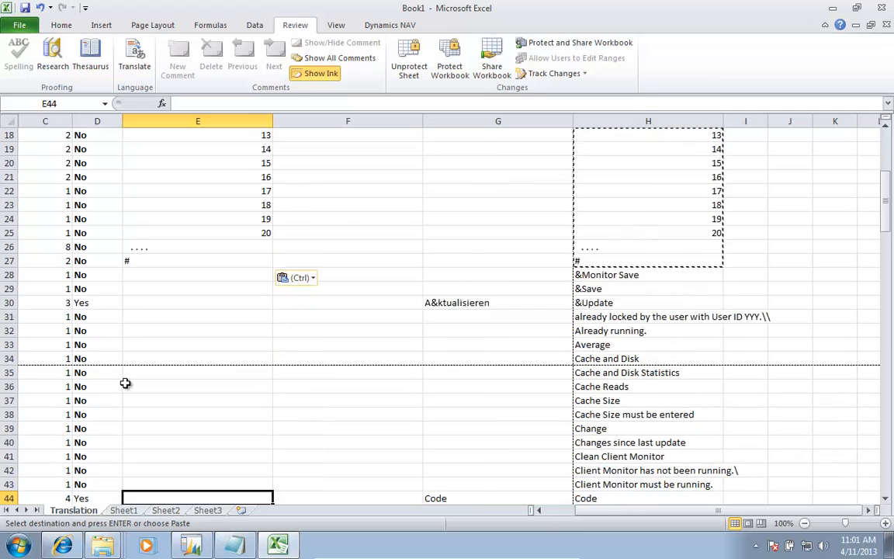
key("Up")
key("Up")
key("Up")
key("Up")
key("Up")
key("Up")
key("Up")
key("Up")
key("Up")
key("Up")
key("Up")
key("Up")
key("Up")
key("Up")
key("Up")
key("Up")
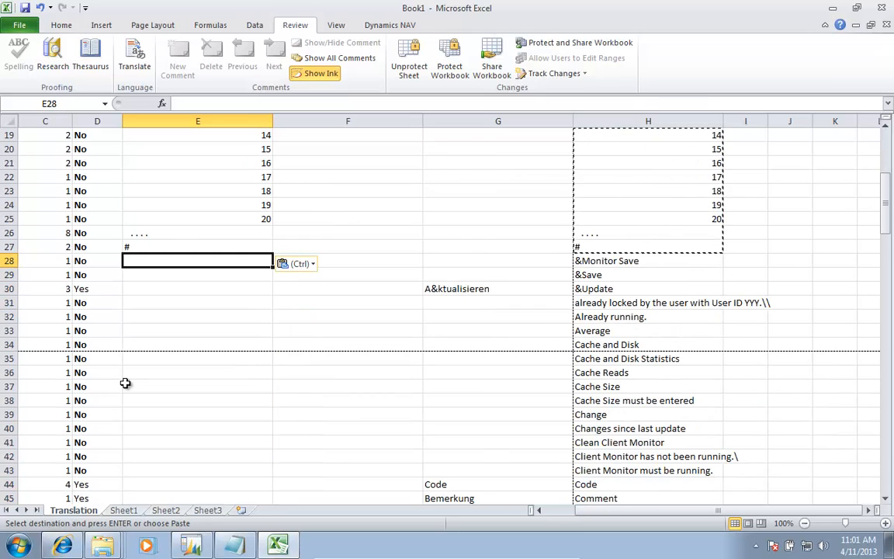
Copy the English text "Cache and Disk" from H34 and translate it to German in Google Translate.
key("Down")
key("Down")
key("Down")
key("Down")
key("Down")
key("Right")
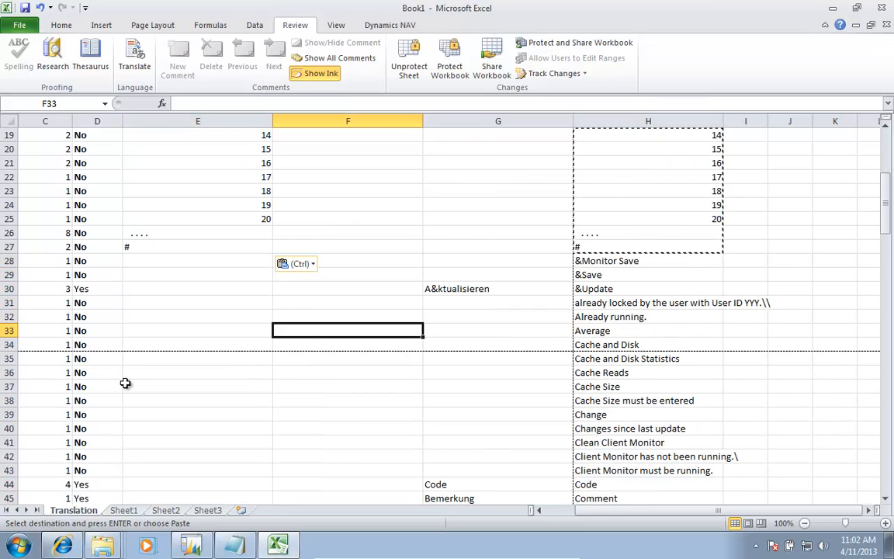
key("Right")
key("Right")
key("Down")
key("ctrl+c")
key("alt+Tab")
key("alt+Tab")
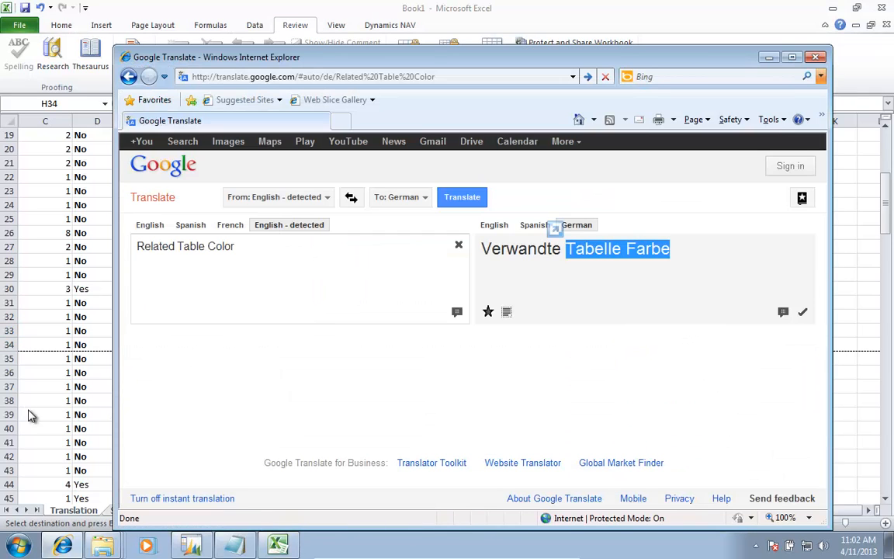
left_click(251, 288)
left_click_drag(263, 255, 121, 243)
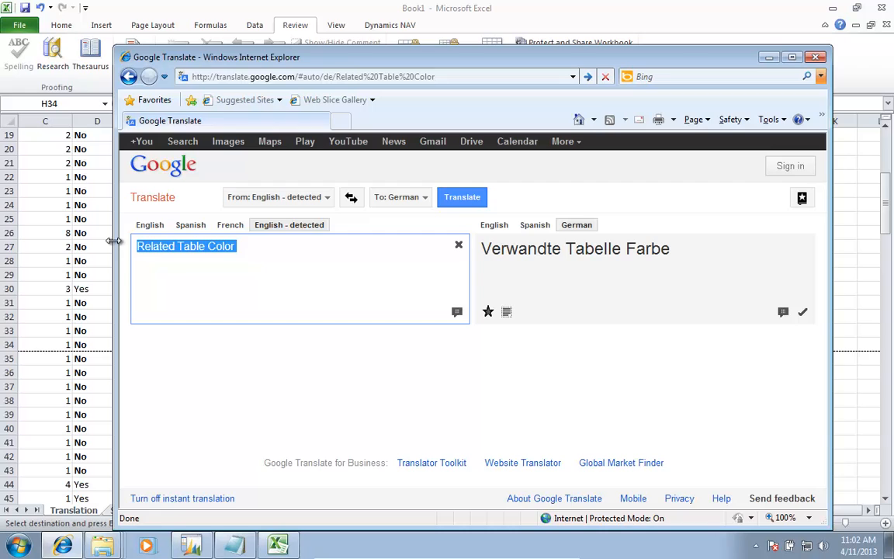
key("ctrl+v")
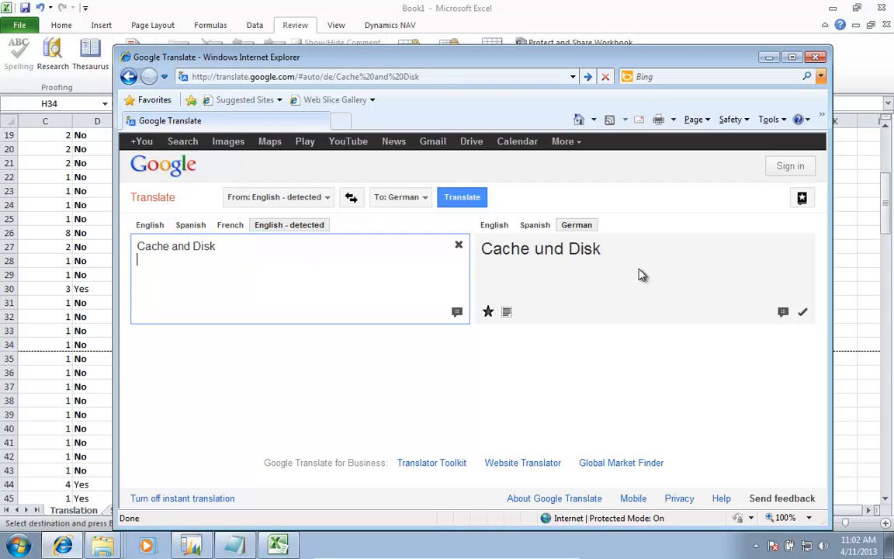
Copy the German translation "Cache und Disk" and paste it as plain text into Suggested Text cell E34 in Excel.
left_click_drag(612, 249, 479, 249)
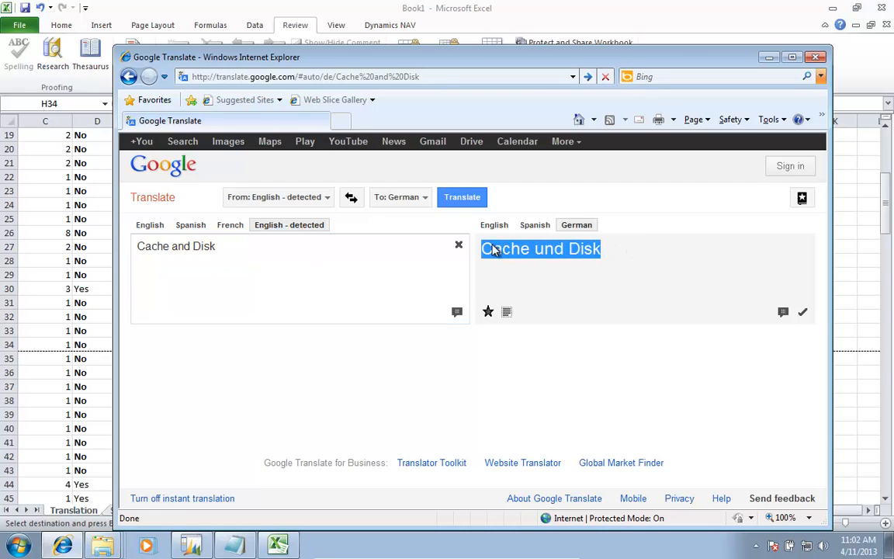
key("alt+Tab")
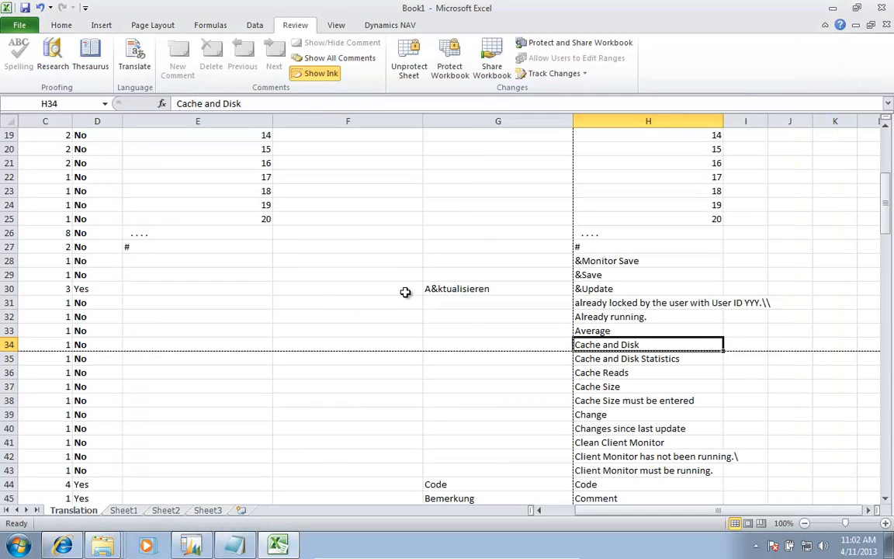
key("Left")
key("Left")
key("Left")
key("alt+e")
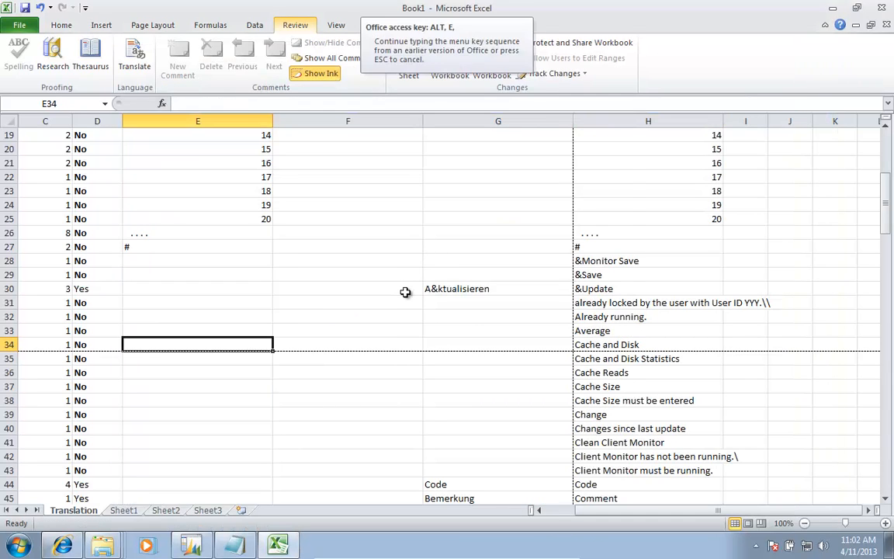
key("s")
key("Down")
key("Down")
key("Return")
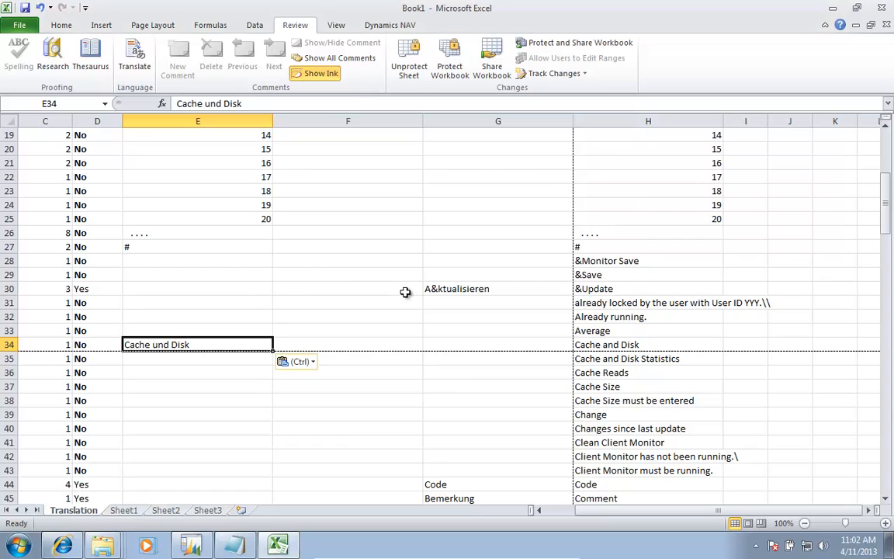
Review the filled-in Suggested Text column from row 37 back up to the header.
key("Down")
key("Up")
key("Down")
key("Down")
key("Down")
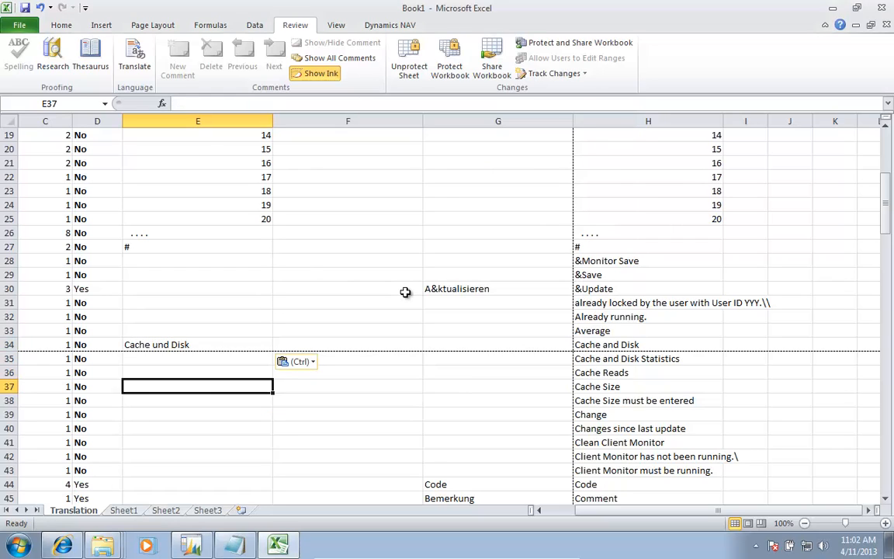
key("Up")
key("Up")
key("Up")
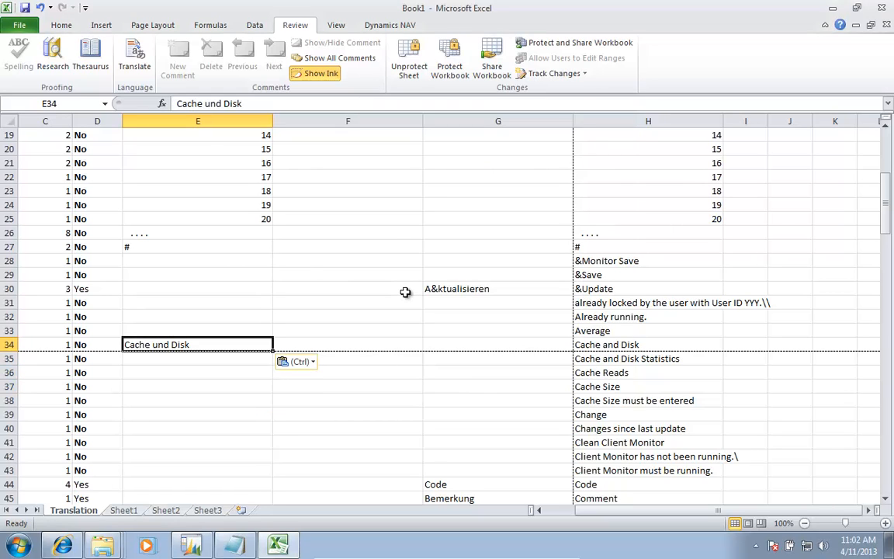
key("Up")
key("Up")
key("Up")
key("Up")
key("Up")
key("Up")
key("Up")
key("Up")
key("Up")
key("Up")
key("Up")
key("Up")
key("Up")
key("Up")
key("Up")
key("Up")
key("Up")
key("Up")
key("Up")
key("Up")
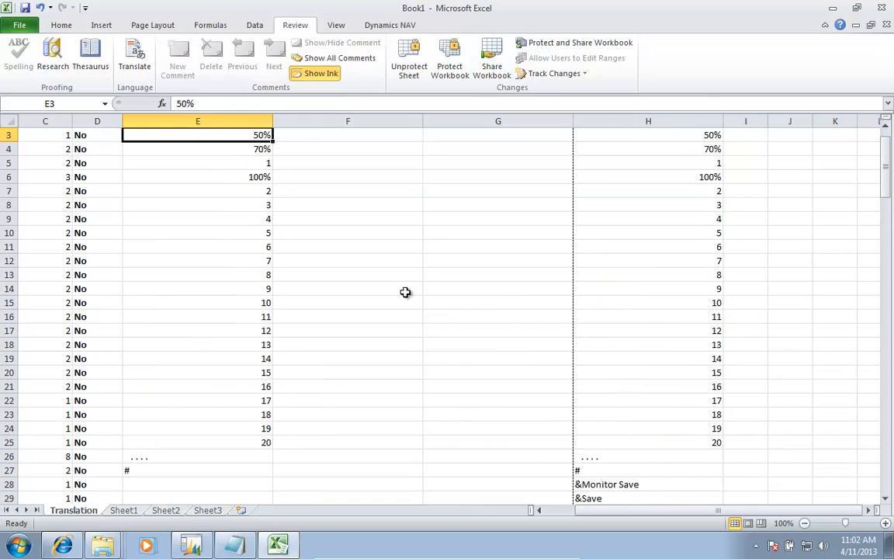
key("Up")
key("Up")
key("Down")
key("Down")
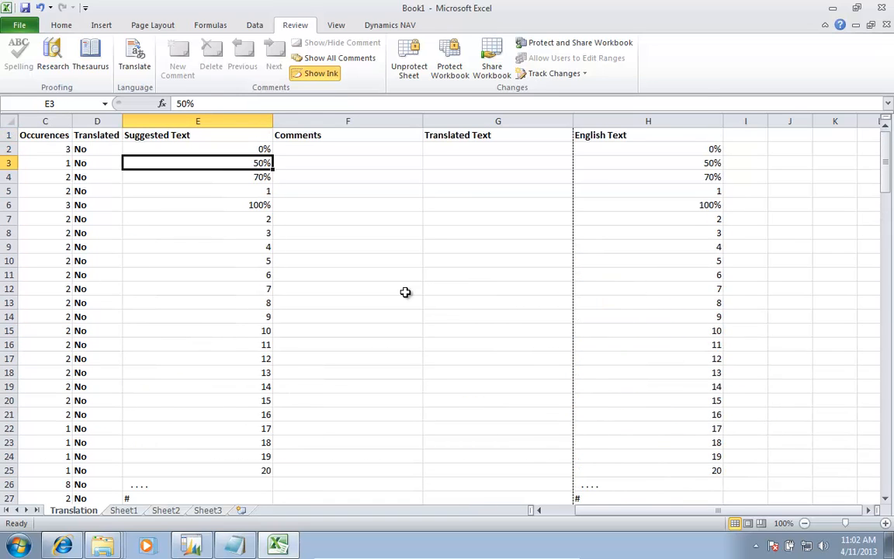
Save the workbook as "Translate Result" in the folder C:\Mergetool\Performance and Locking.
key("alt+f")
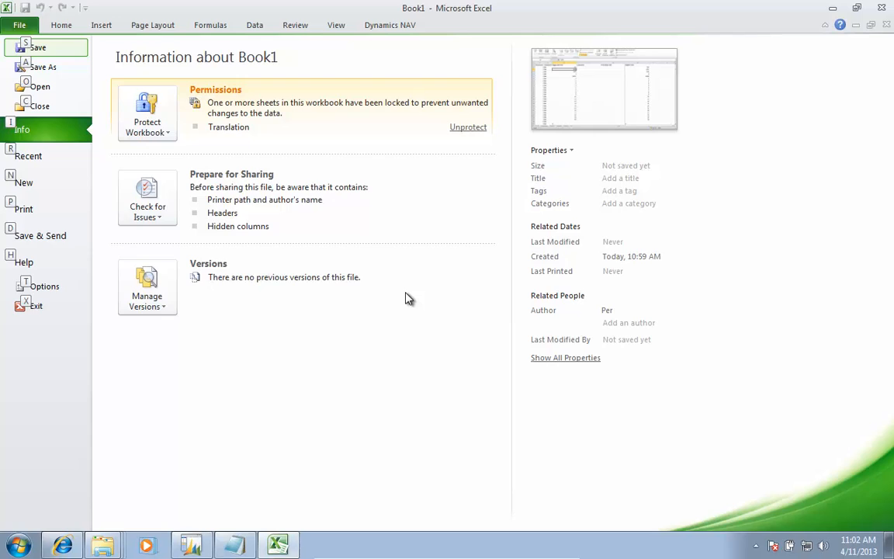
key("a")
key("shift+Tab")
key("d")
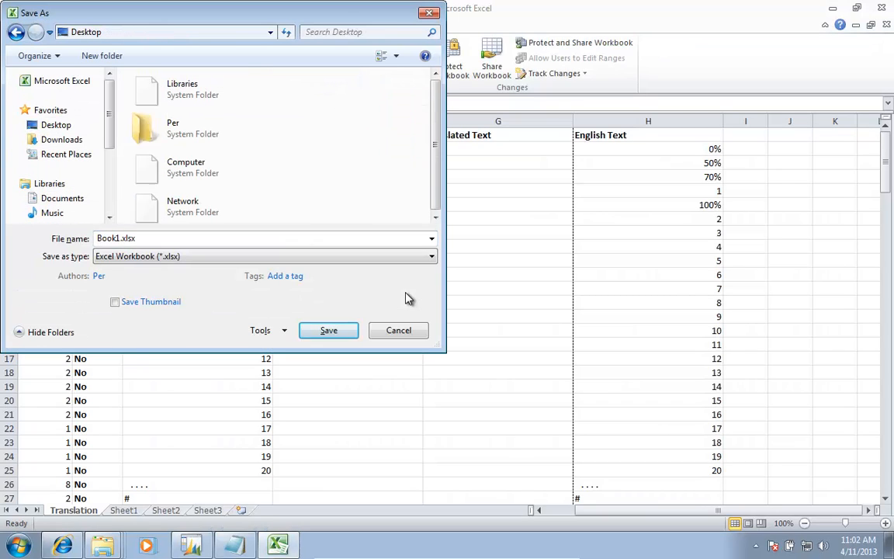
key("Tab")
key("Down")
key("Down")
key("Return")
key("Tab")
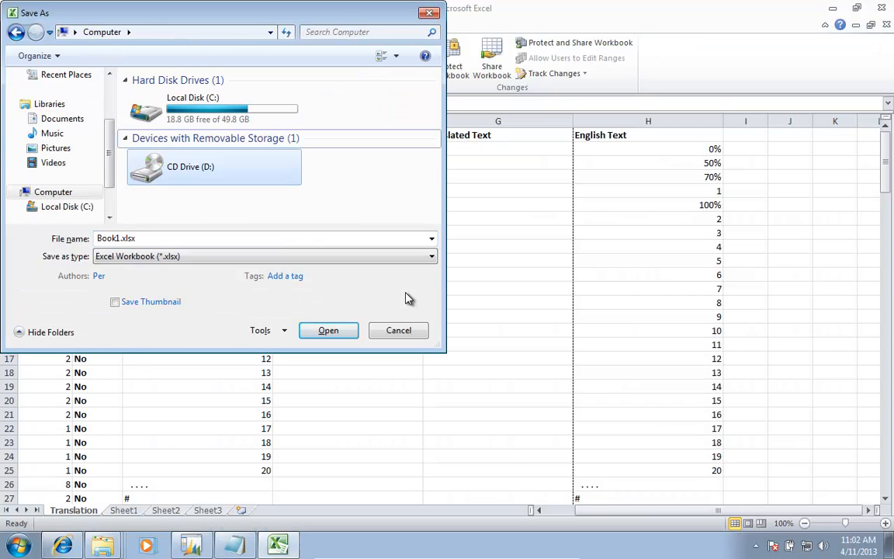
key("Return")
key("Down")
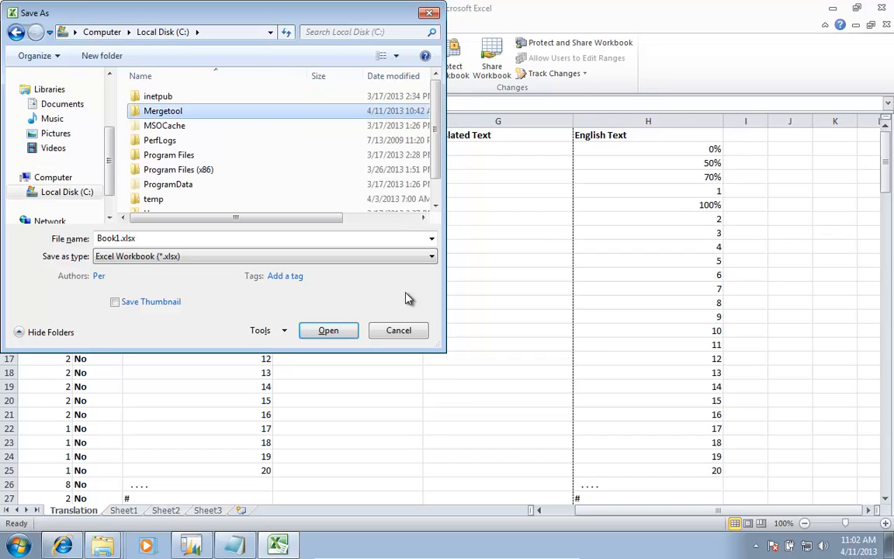
key("Down")
key("Up")
key("Return")
key("Down")
key("Down")
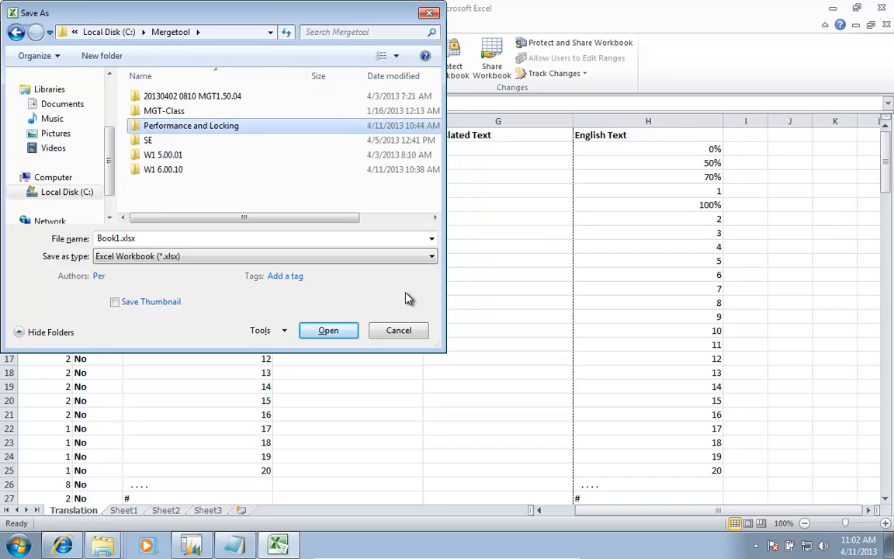
key("Return")
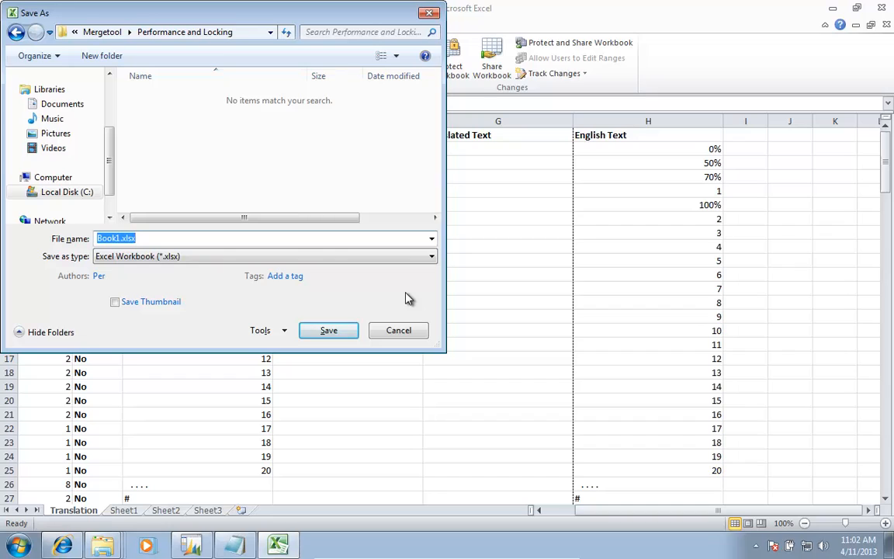
type("Translate Result")
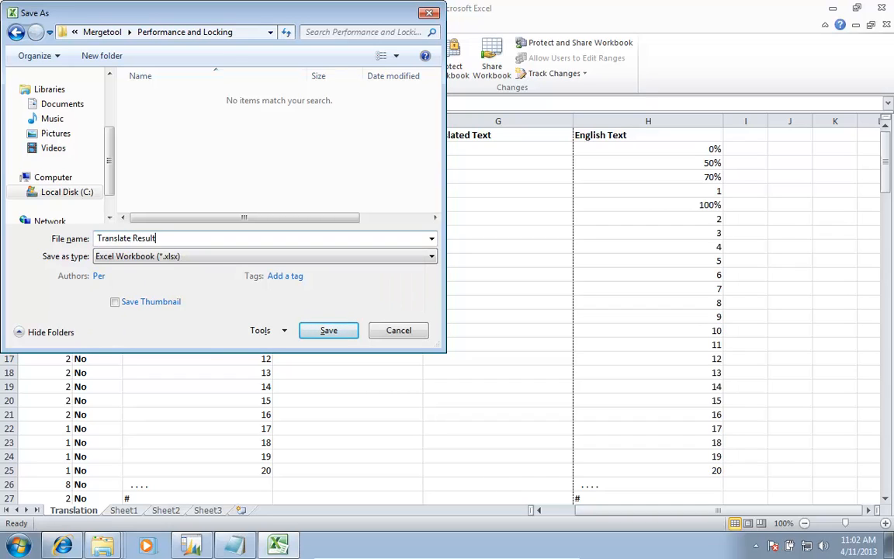
key("Return")
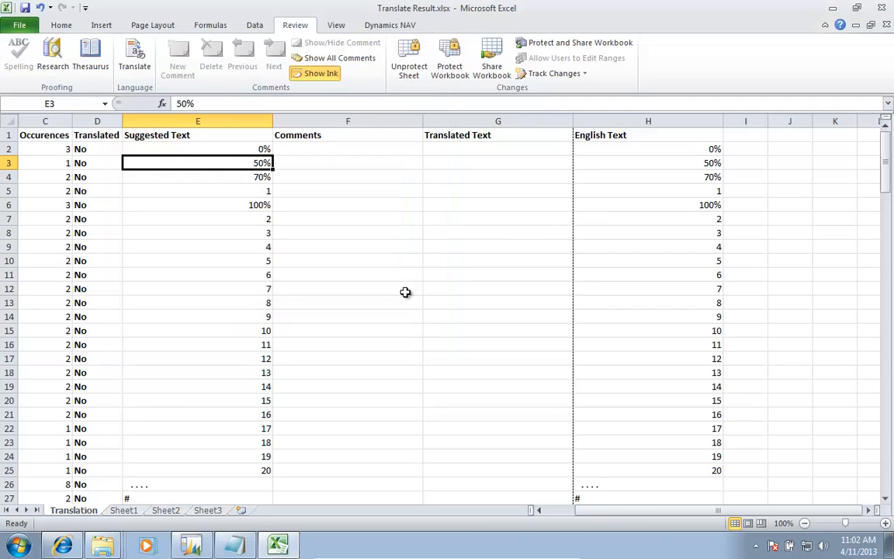
Close the workbook and open the Import Excel Translation File options for the translation tokens in Mergetool.
key("alt+Tab")
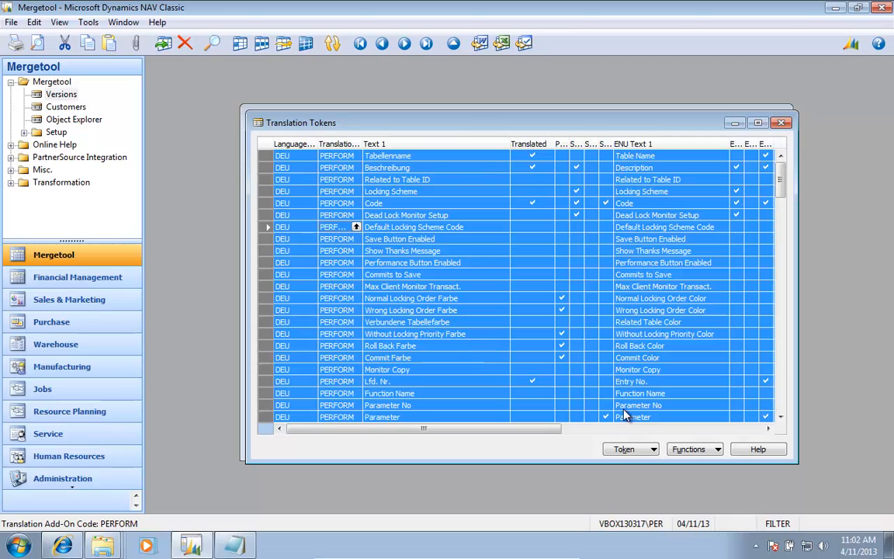
left_click(689, 448)
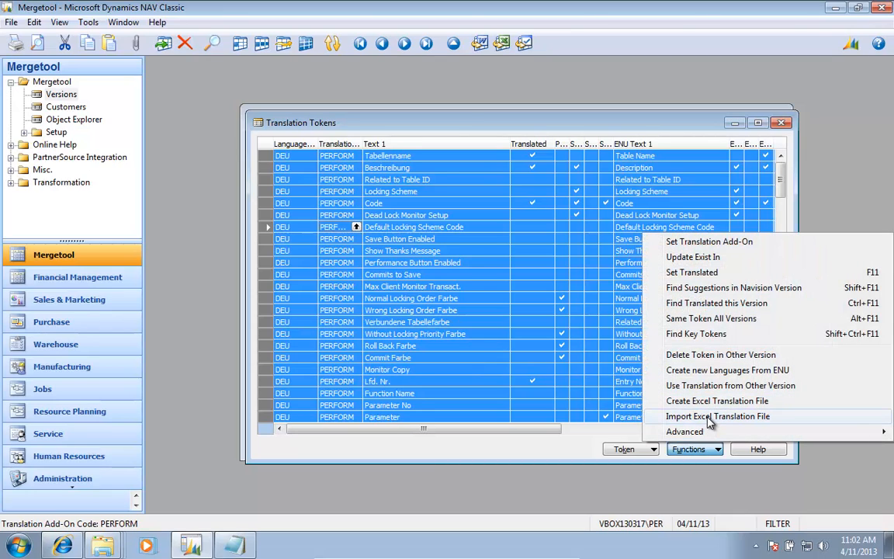
left_click(710, 417)
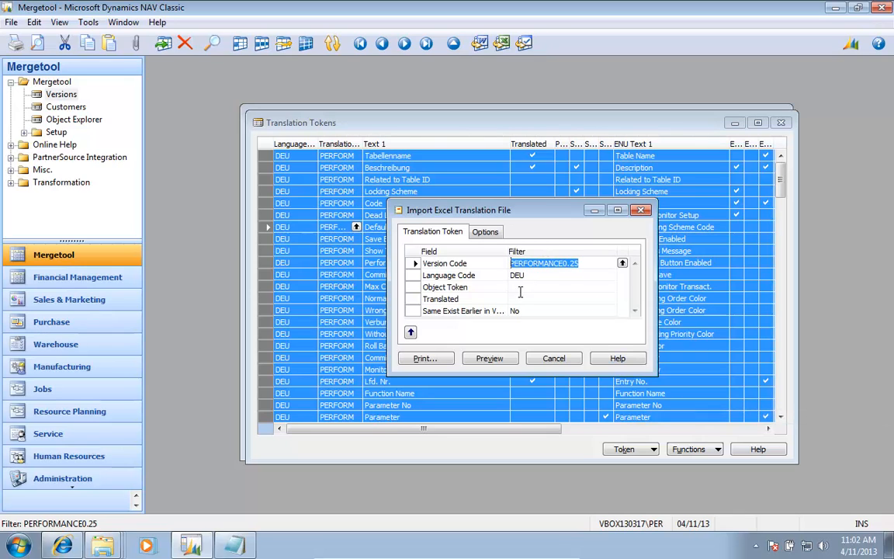
left_click(486, 234)
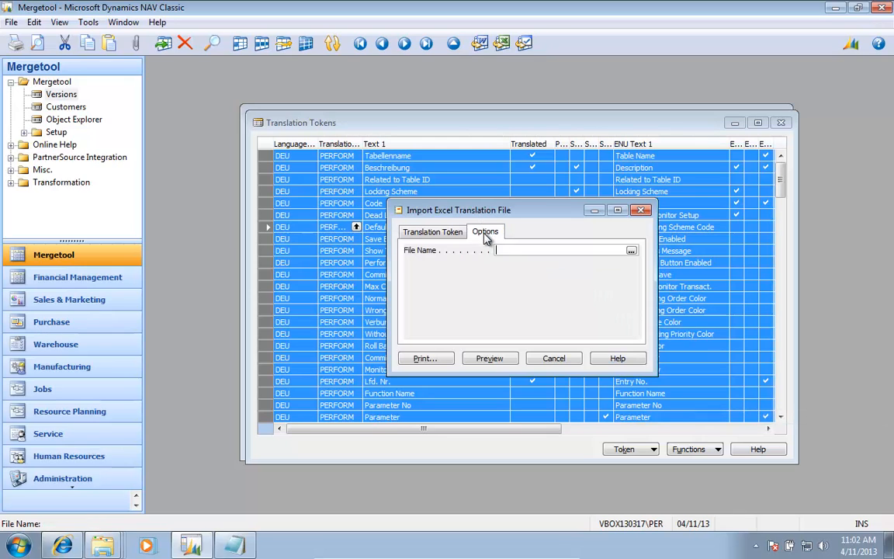
Choose Translate Result.xlsx from C:\Mergetool\Performance and Locking, showing all file types, and try to import it with a preview.
left_click(630, 252)
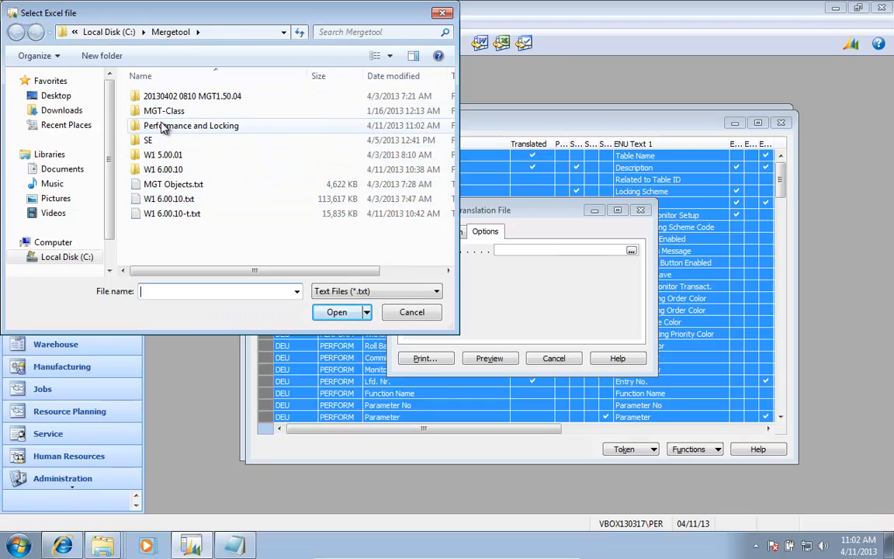
double_click(167, 125)
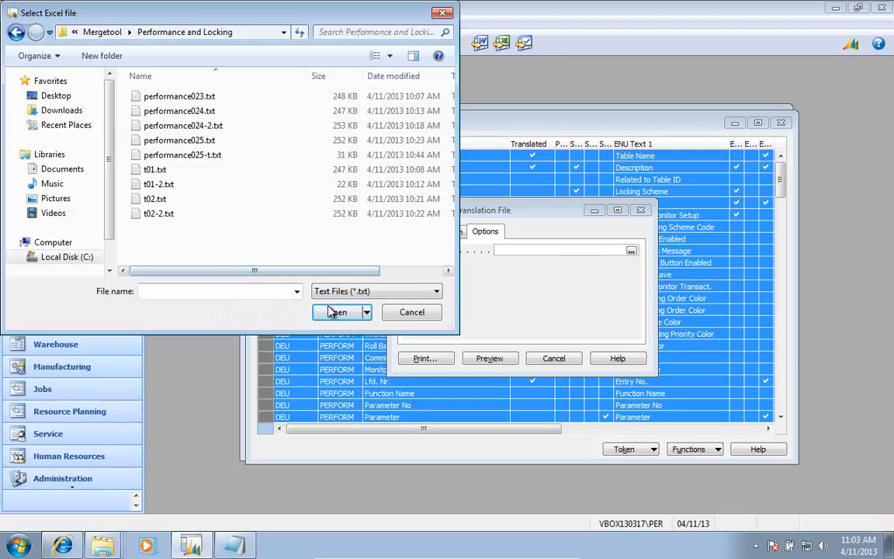
left_click(363, 293)
left_click(359, 315)
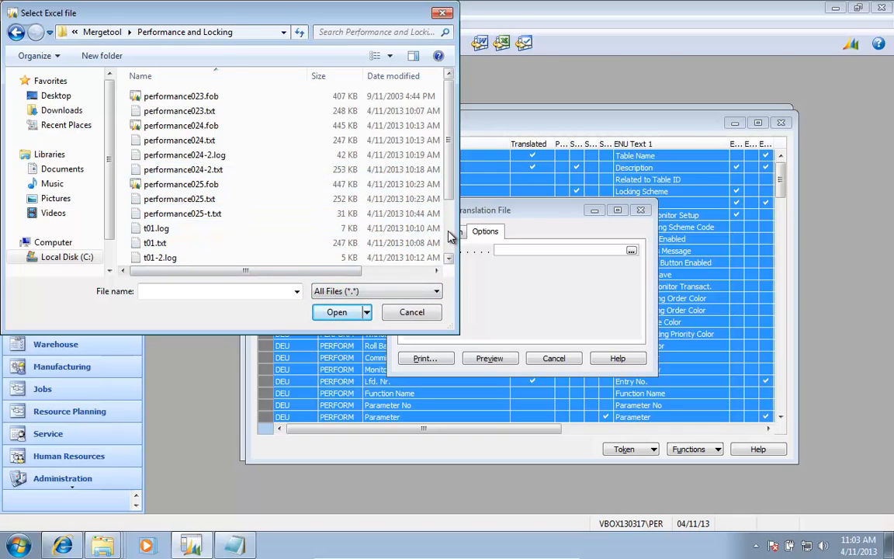
scroll(350, 226, "down", 2)
left_click(188, 246)
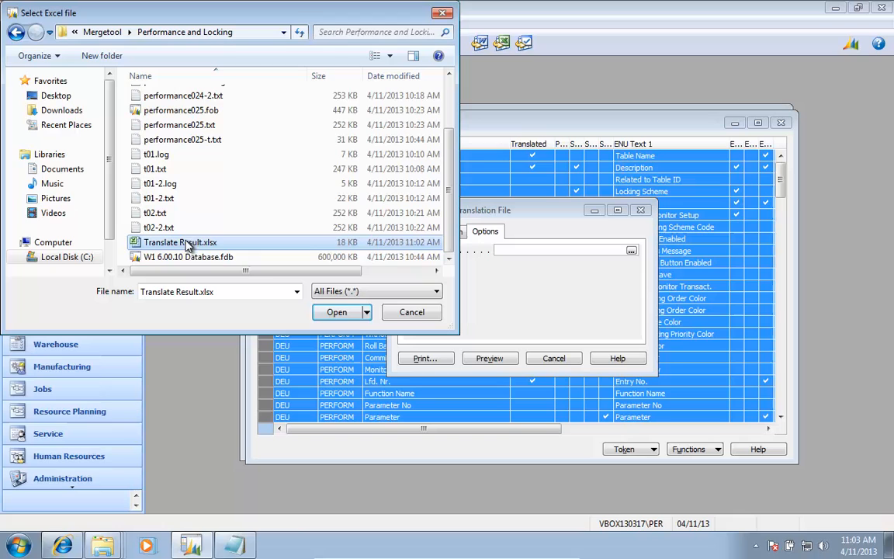
left_click(336, 312)
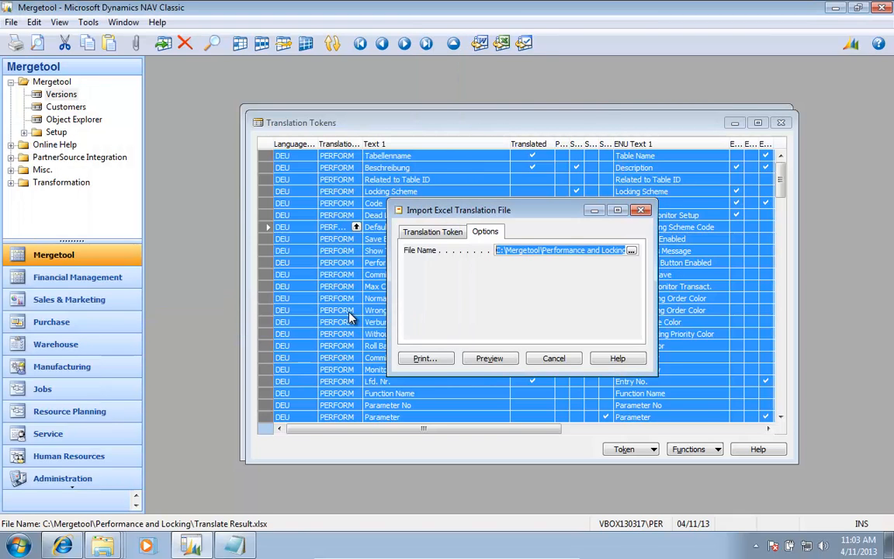
left_click(487, 358)
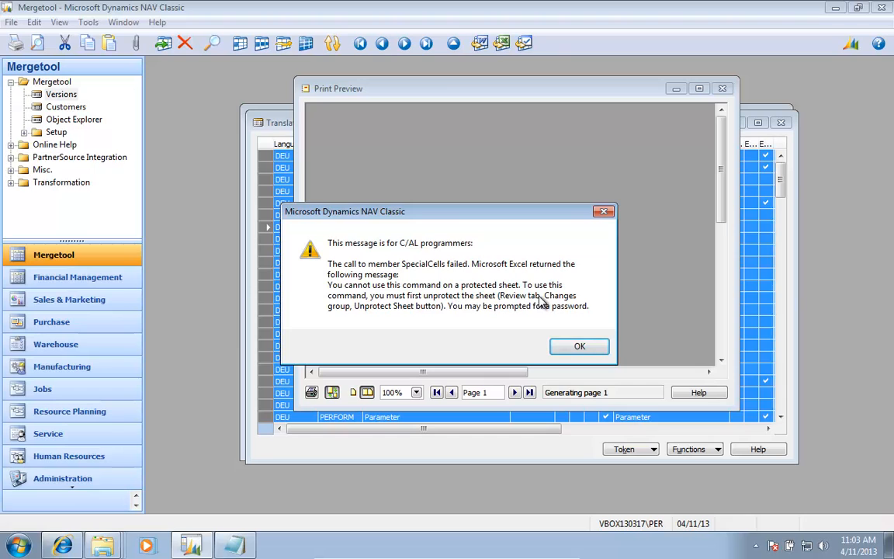
left_click(578, 348)
Switch to the Mergetool folder window and open Translate Result.xlsx from the Performance and Locking folder in Excel.
key("alt+Tab")
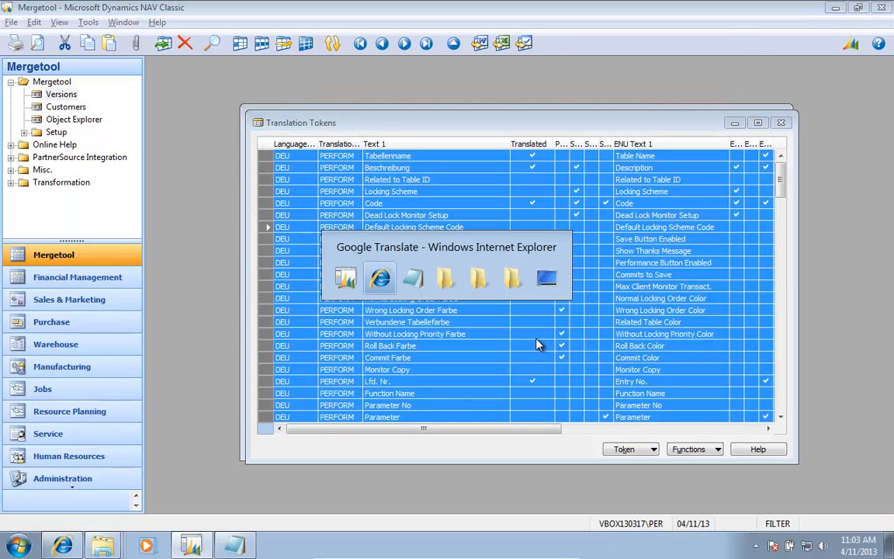
key("Tab")
key("Tab")
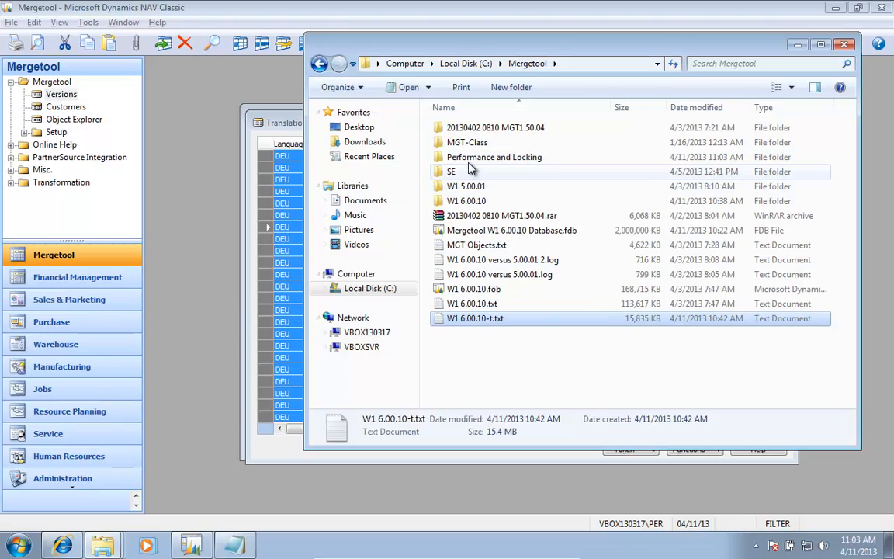
left_click(475, 158)
double_click(476, 158)
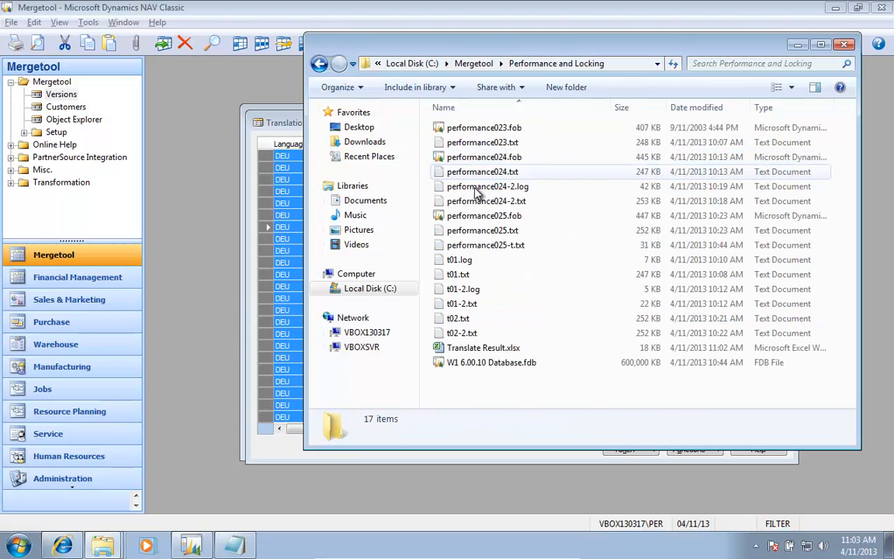
left_click(476, 351)
double_click(476, 351)
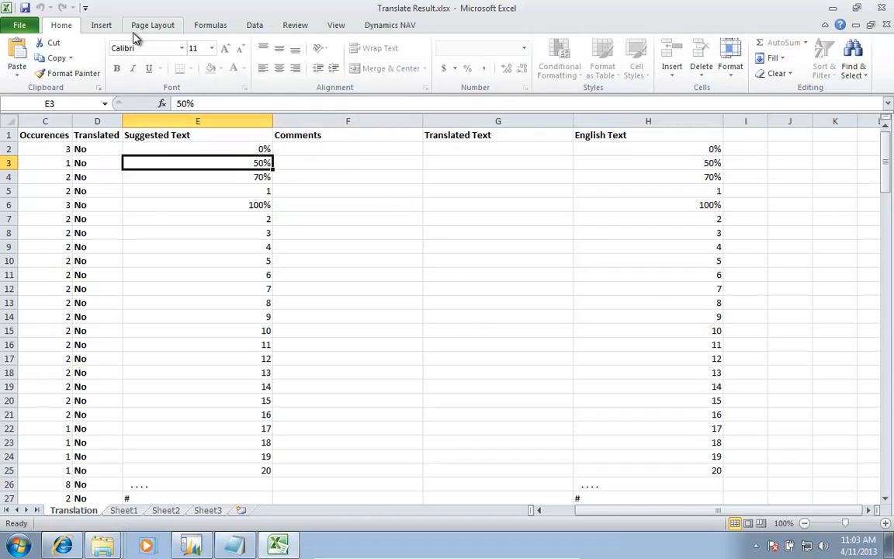
Unprotect the Translation sheet by entering the sheet password.
left_click(295, 25)
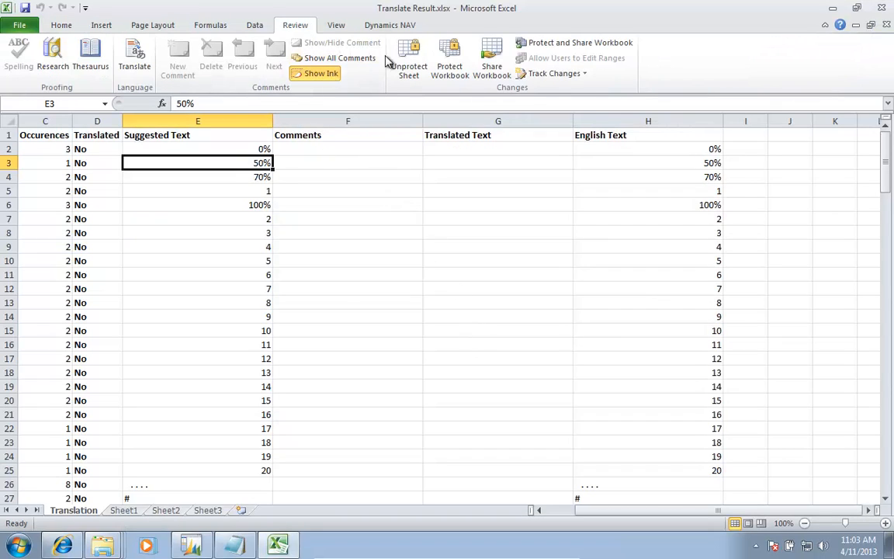
left_click(420, 67)
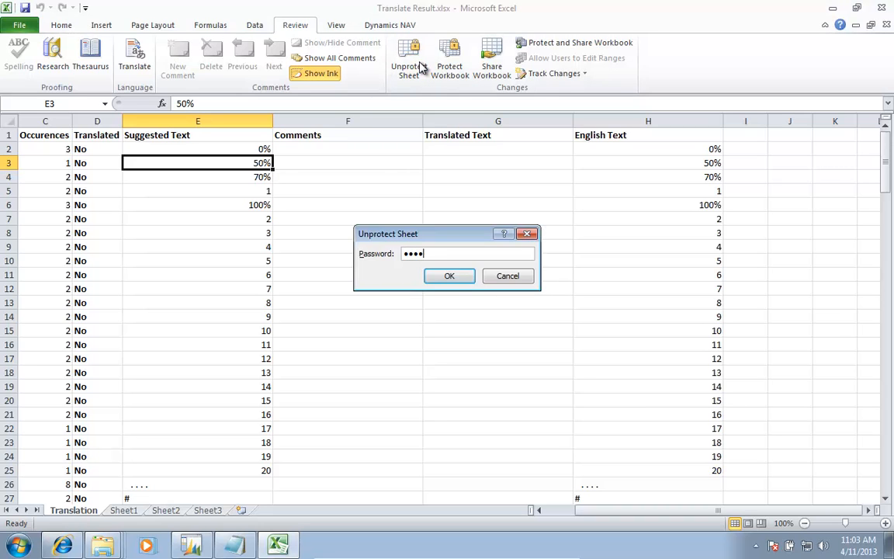
key("Return")
Save the unprotected workbook over Translate Result.xlsx, close Excel and return to the Translation Tokens in Mergetool.
key("F12")
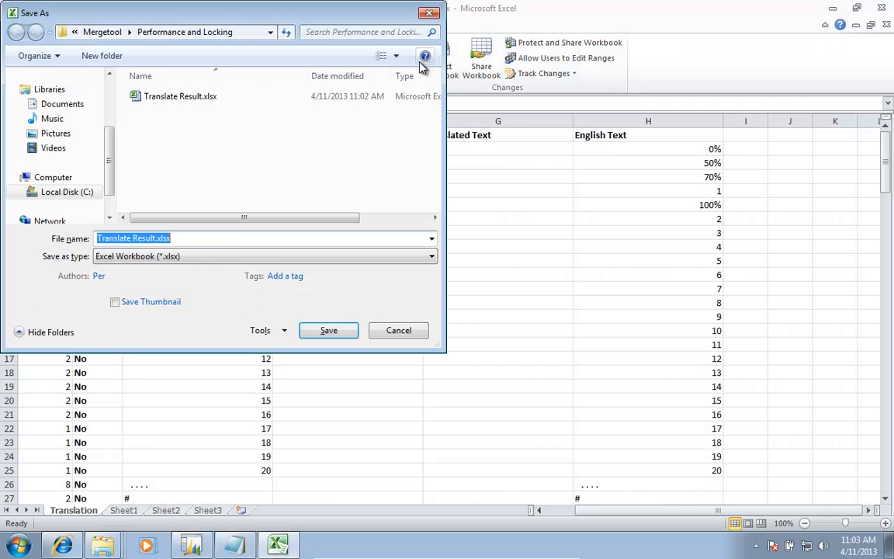
key("Return")
key("y")
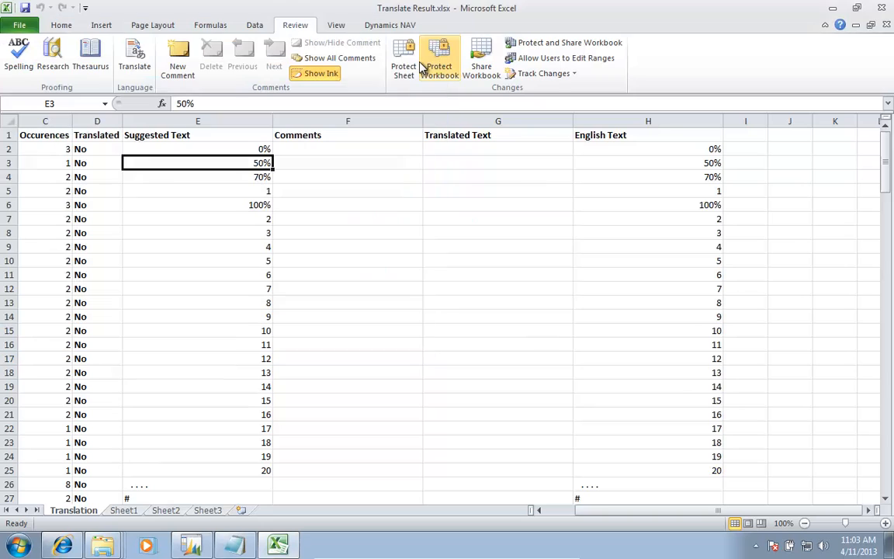
key("alt+F4")
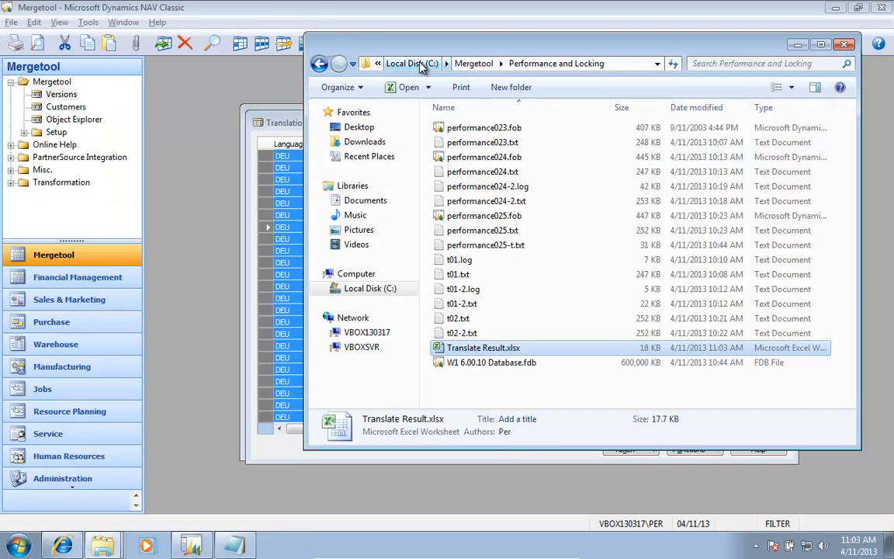
key("Return")
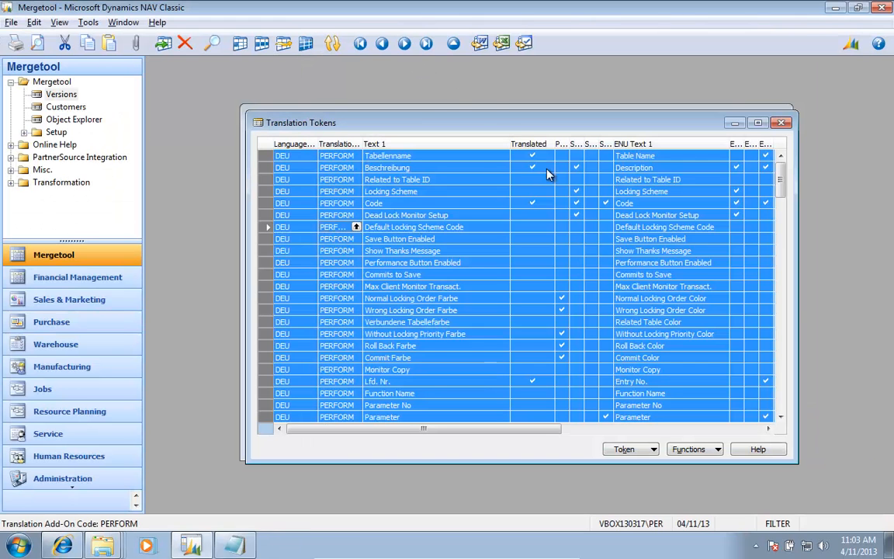
Import the Excel translation file for PERFORMANCE0.25 and DEU with a preview, then close the report.
left_click(690, 448)
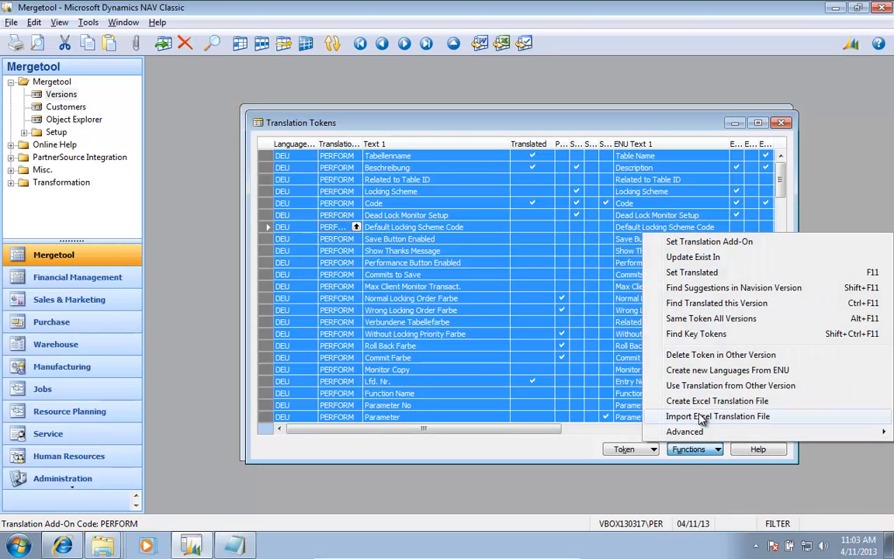
left_click(702, 417)
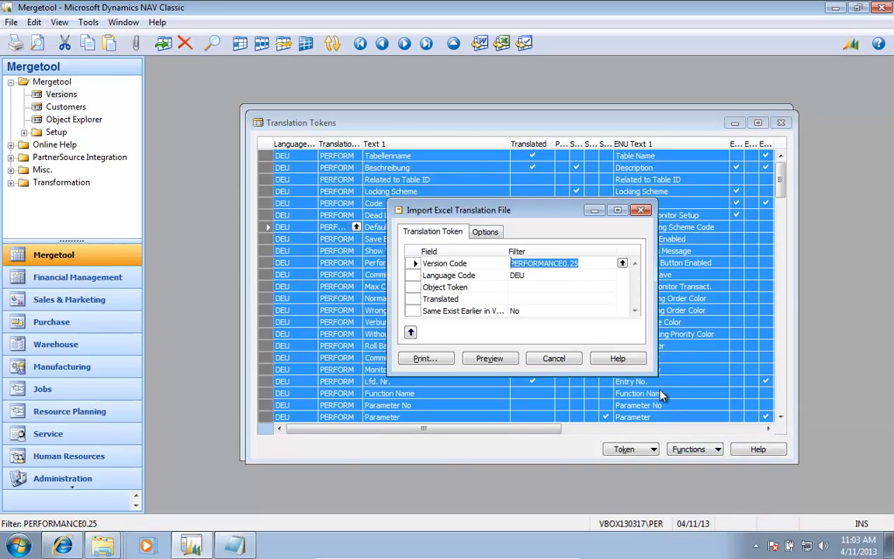
left_click(484, 232)
left_click(480, 358)
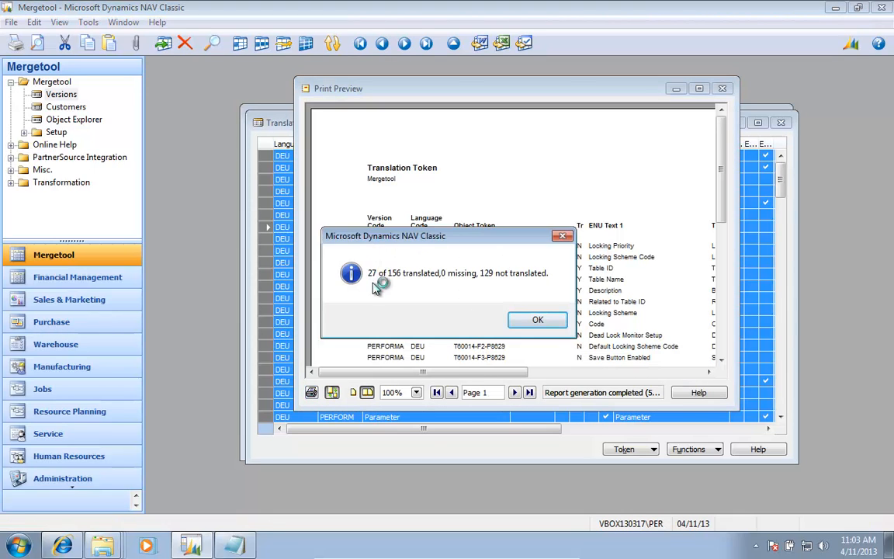
left_click(538, 322)
key("Escape")
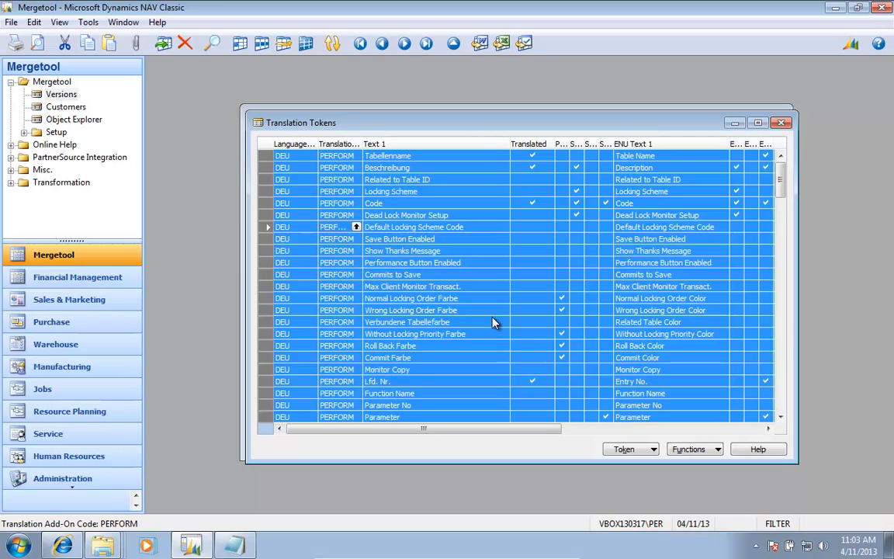
Examine the Text 1 and Translated columns of the imported German tokens, from the first row through the numeric and percentage entries.
key("Up")
key("Up")
key("Up")
key("Up")
key("Up")
key("Up")
key("Up")
key("Up")
key("Up")
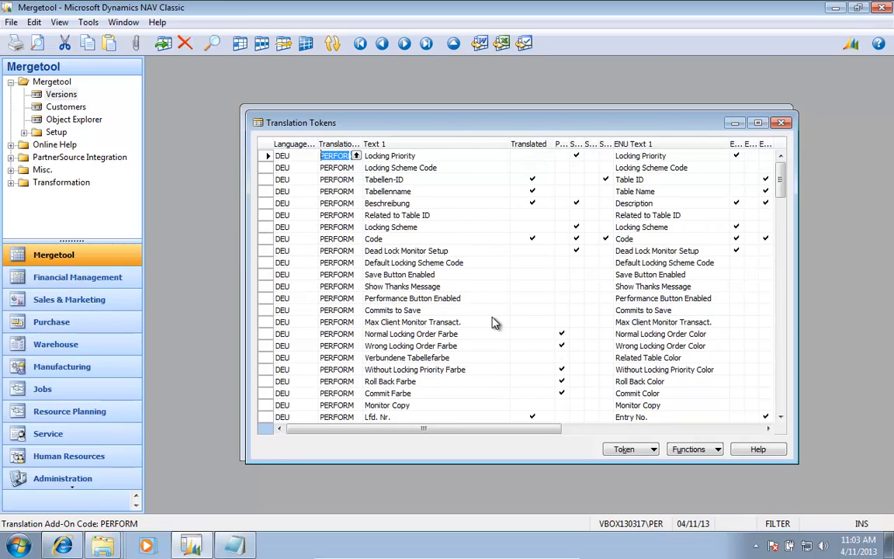
key("Page_Down")
key("Page_Down")
key("Page_Down")
key("Page_Down")
key("Up")
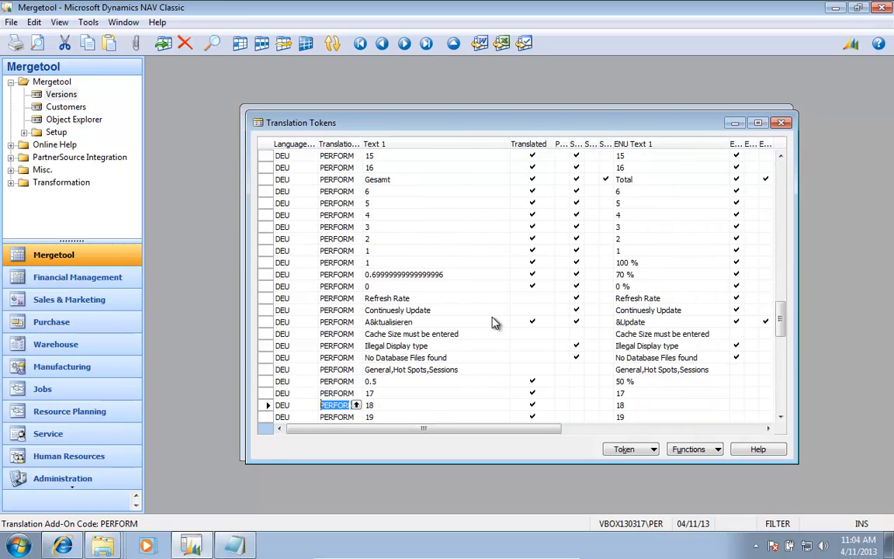
key("Up")
key("Up")
key("Up")
key("Up")
key("Up")
key("Up")
key("Up")
key("Up")
key("Up")
key("Up")
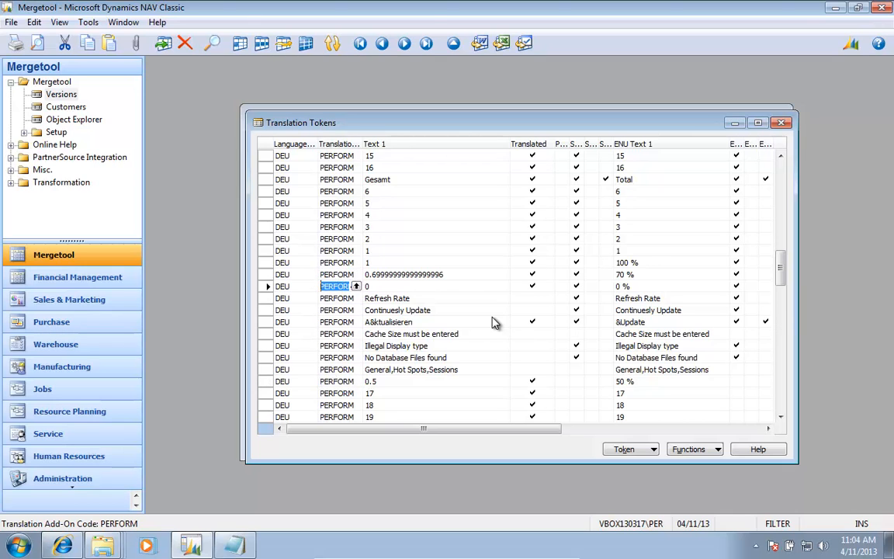
key("Up")
key("Up")
key("Up")
key("Up")
key("Up")
key("Up")
key("Up")
key("Up")
key("Up")
key("Up")
key("Up")
key("Up")
key("Up")
key("Up")
key("Up")
key("Up")
key("Up")
key("Up")
key("Up")
key("Up")
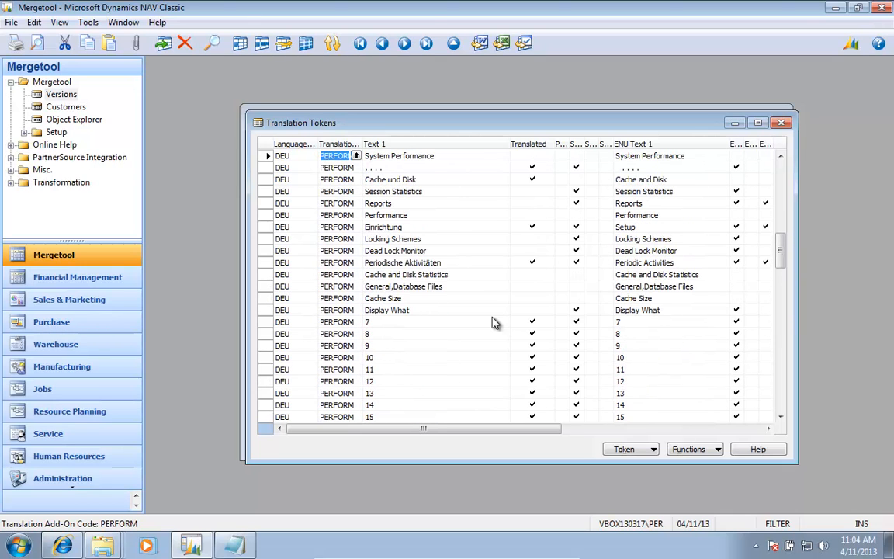
Check the Text 1 and Translated fields of the "Cache and Disk" token.
key("Down")
key("Down")
key("Down")
key("Up")
key("Tab")
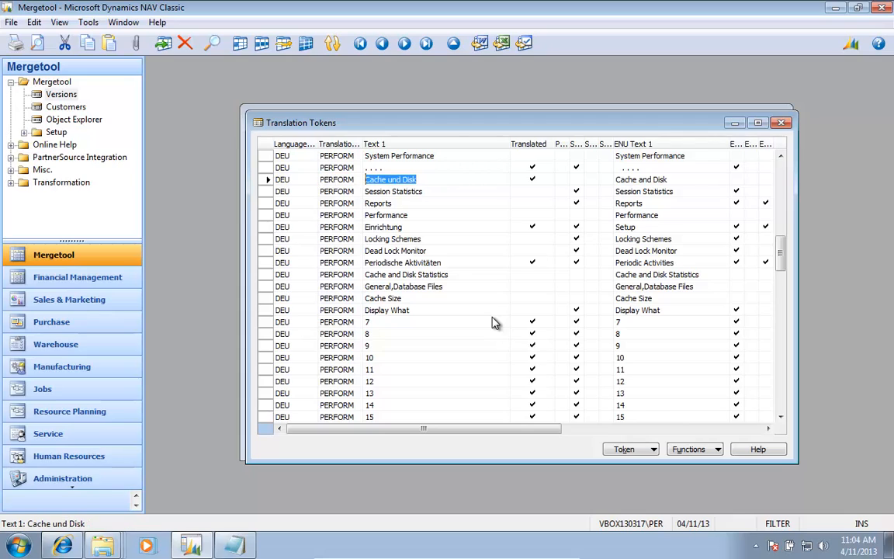
key("Tab")
key("Tab")
key("shift+Tab")
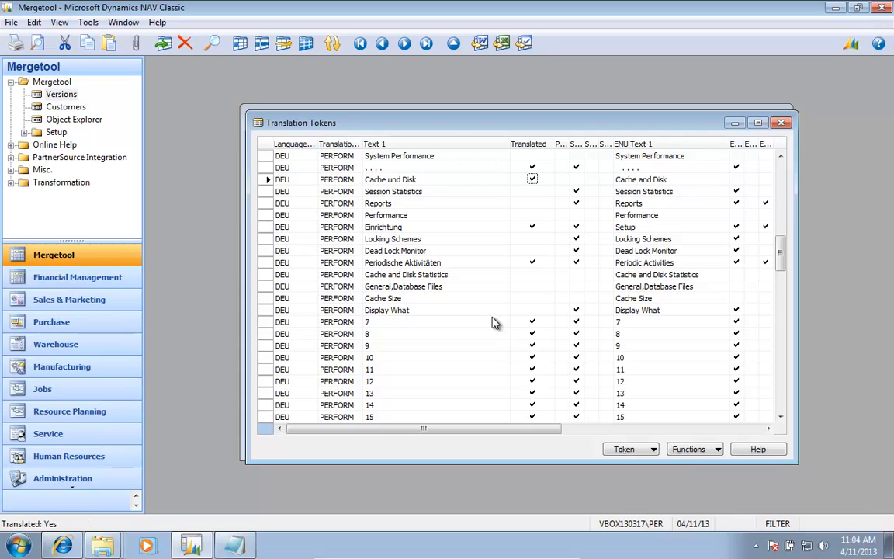
key("shift+Tab")
key("shift+Tab")
key("shift+Tab")
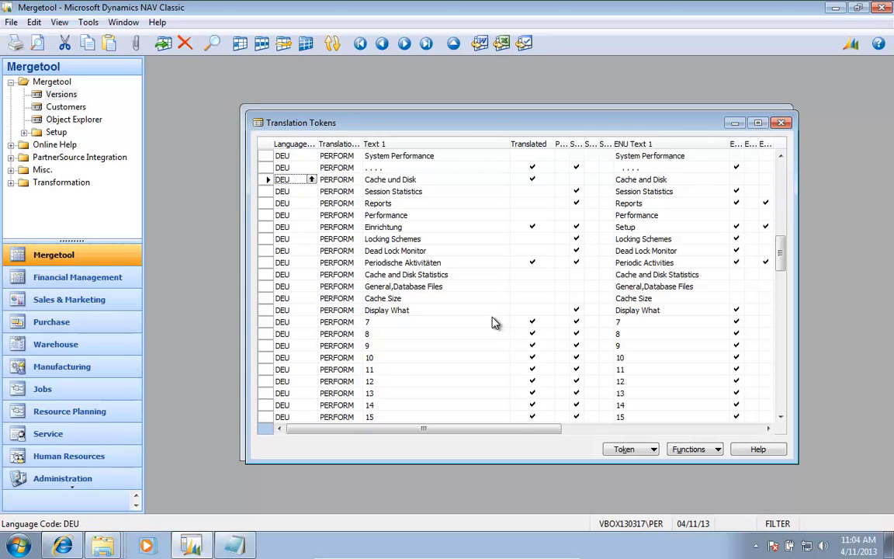